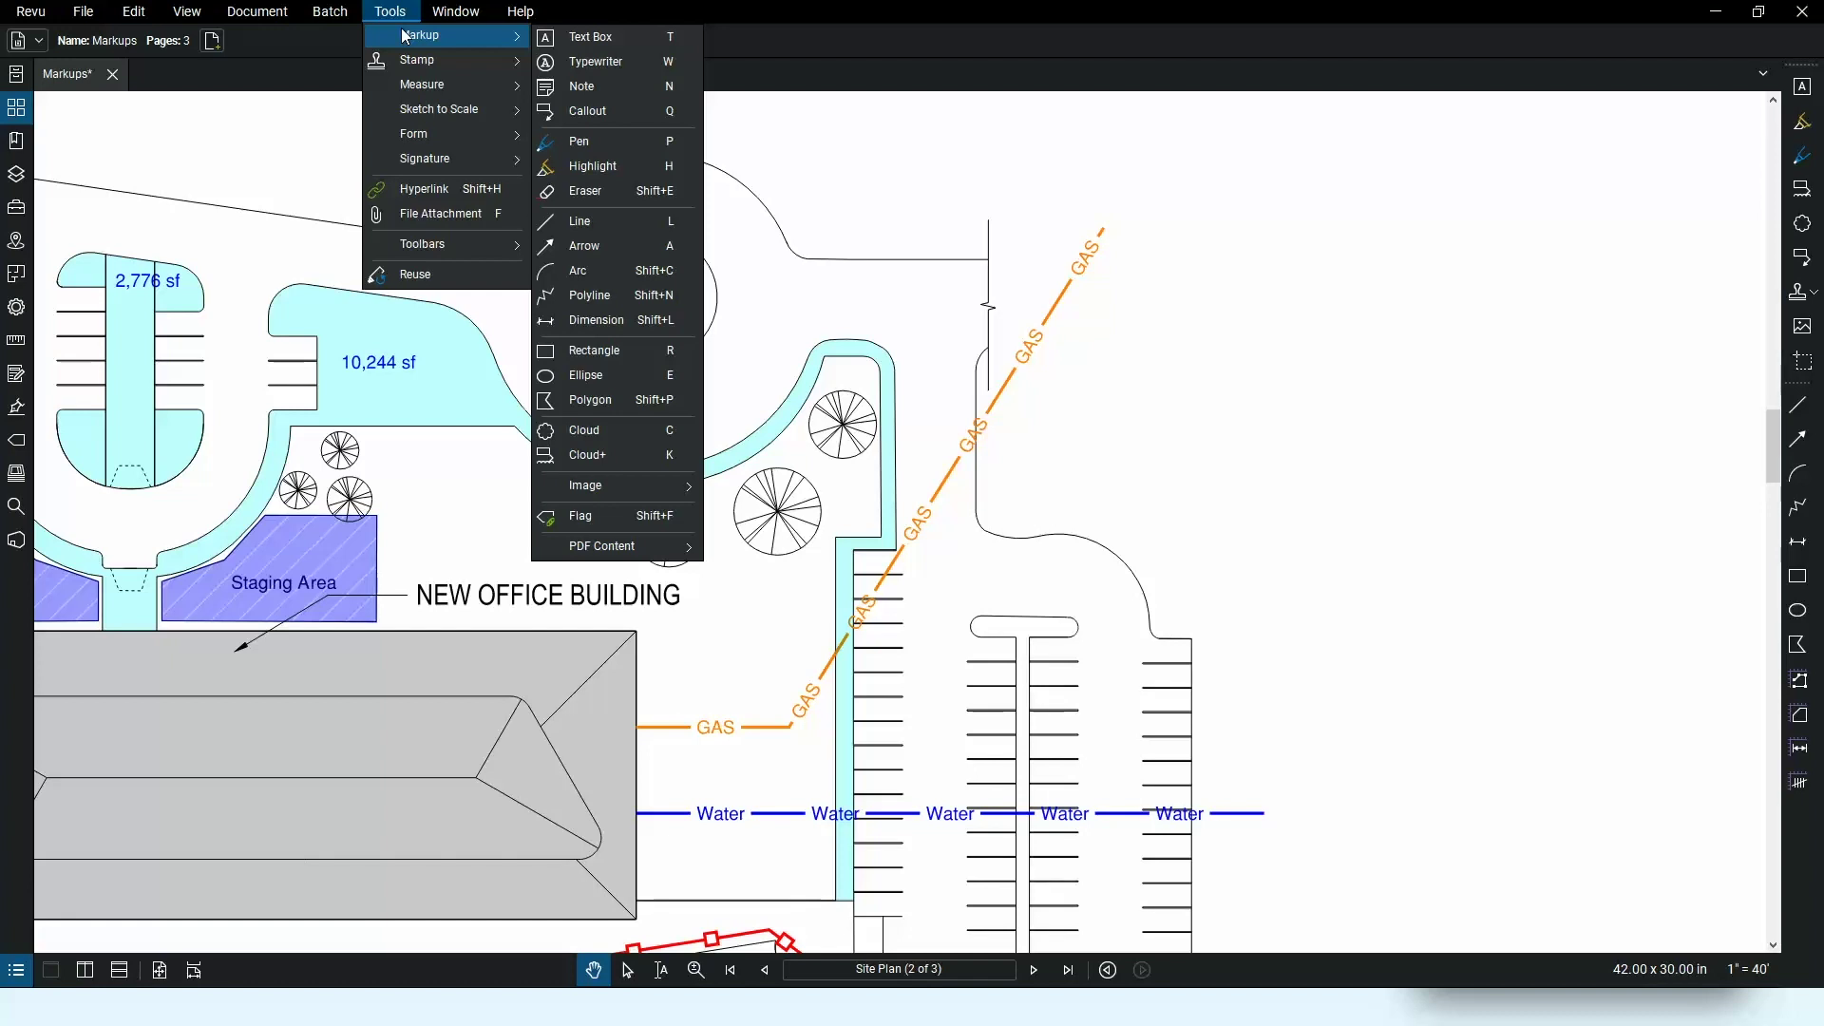
- Mark the circular tree island near the entrance with a Cloud+ callout labelled "existing trees", correcting the misspelled first word
left_click(625, 459)
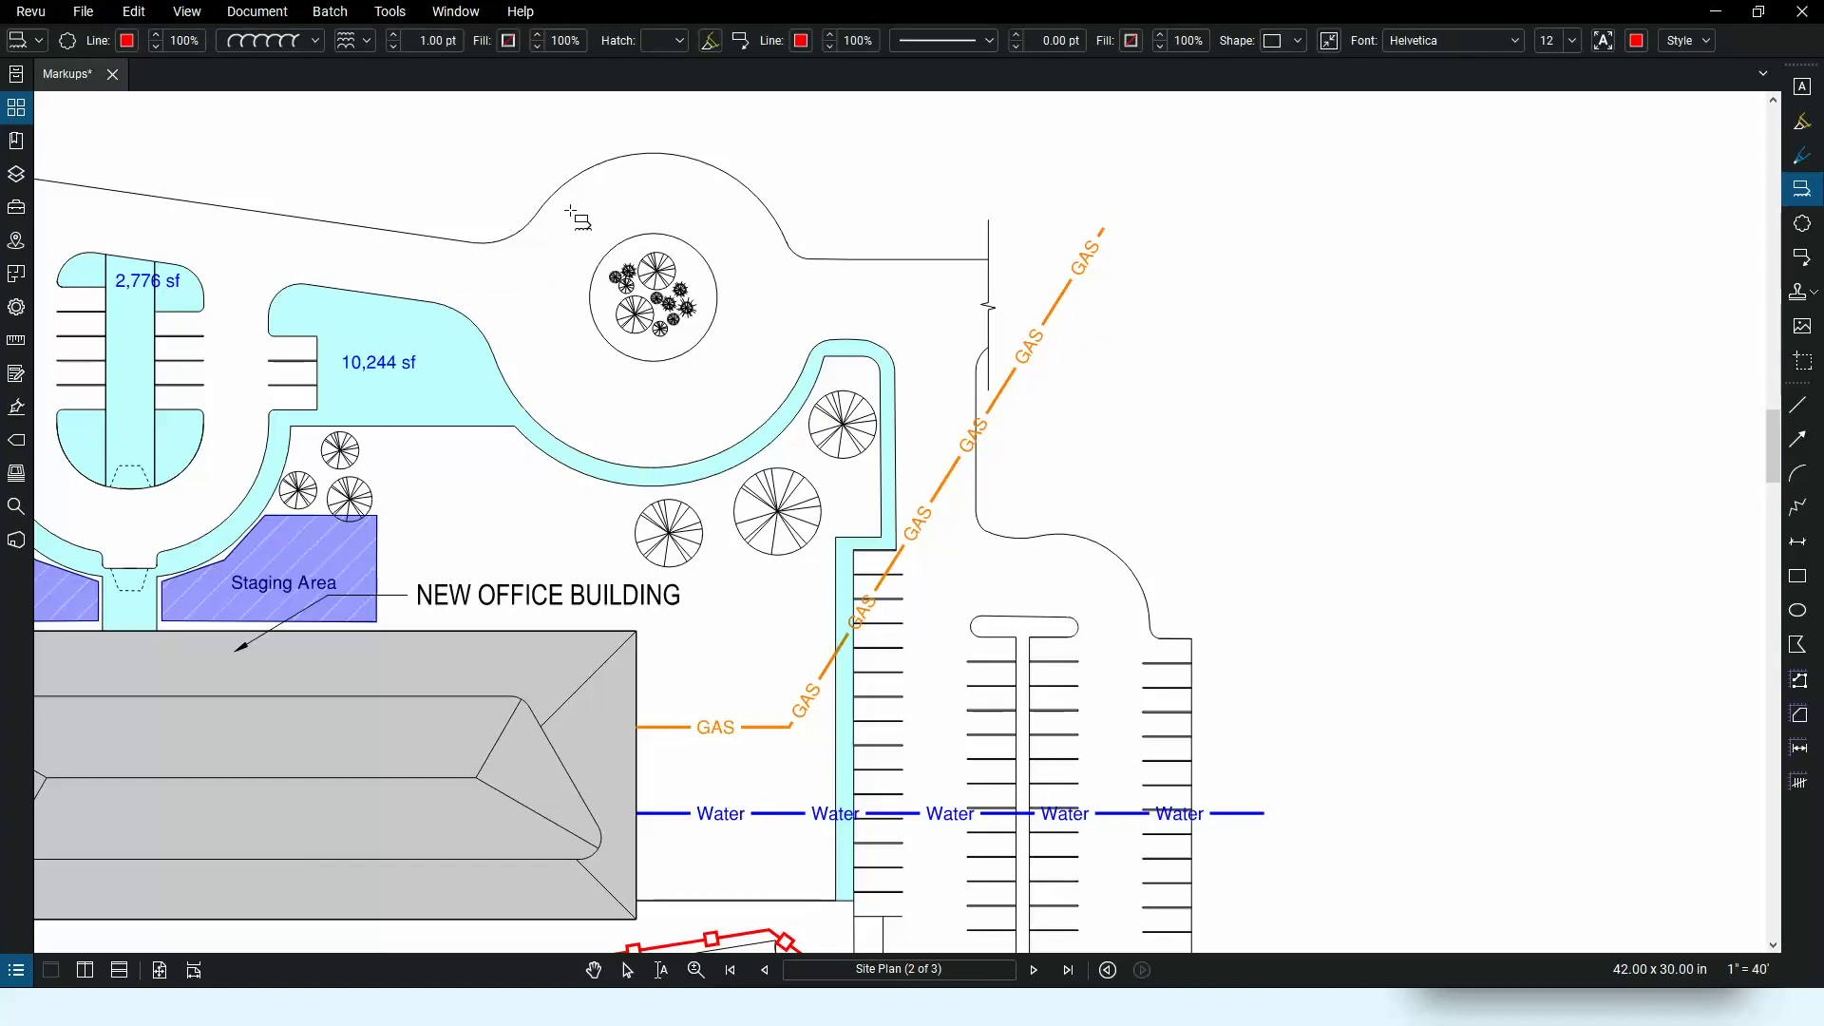
left_click_drag(569, 209, 753, 379)
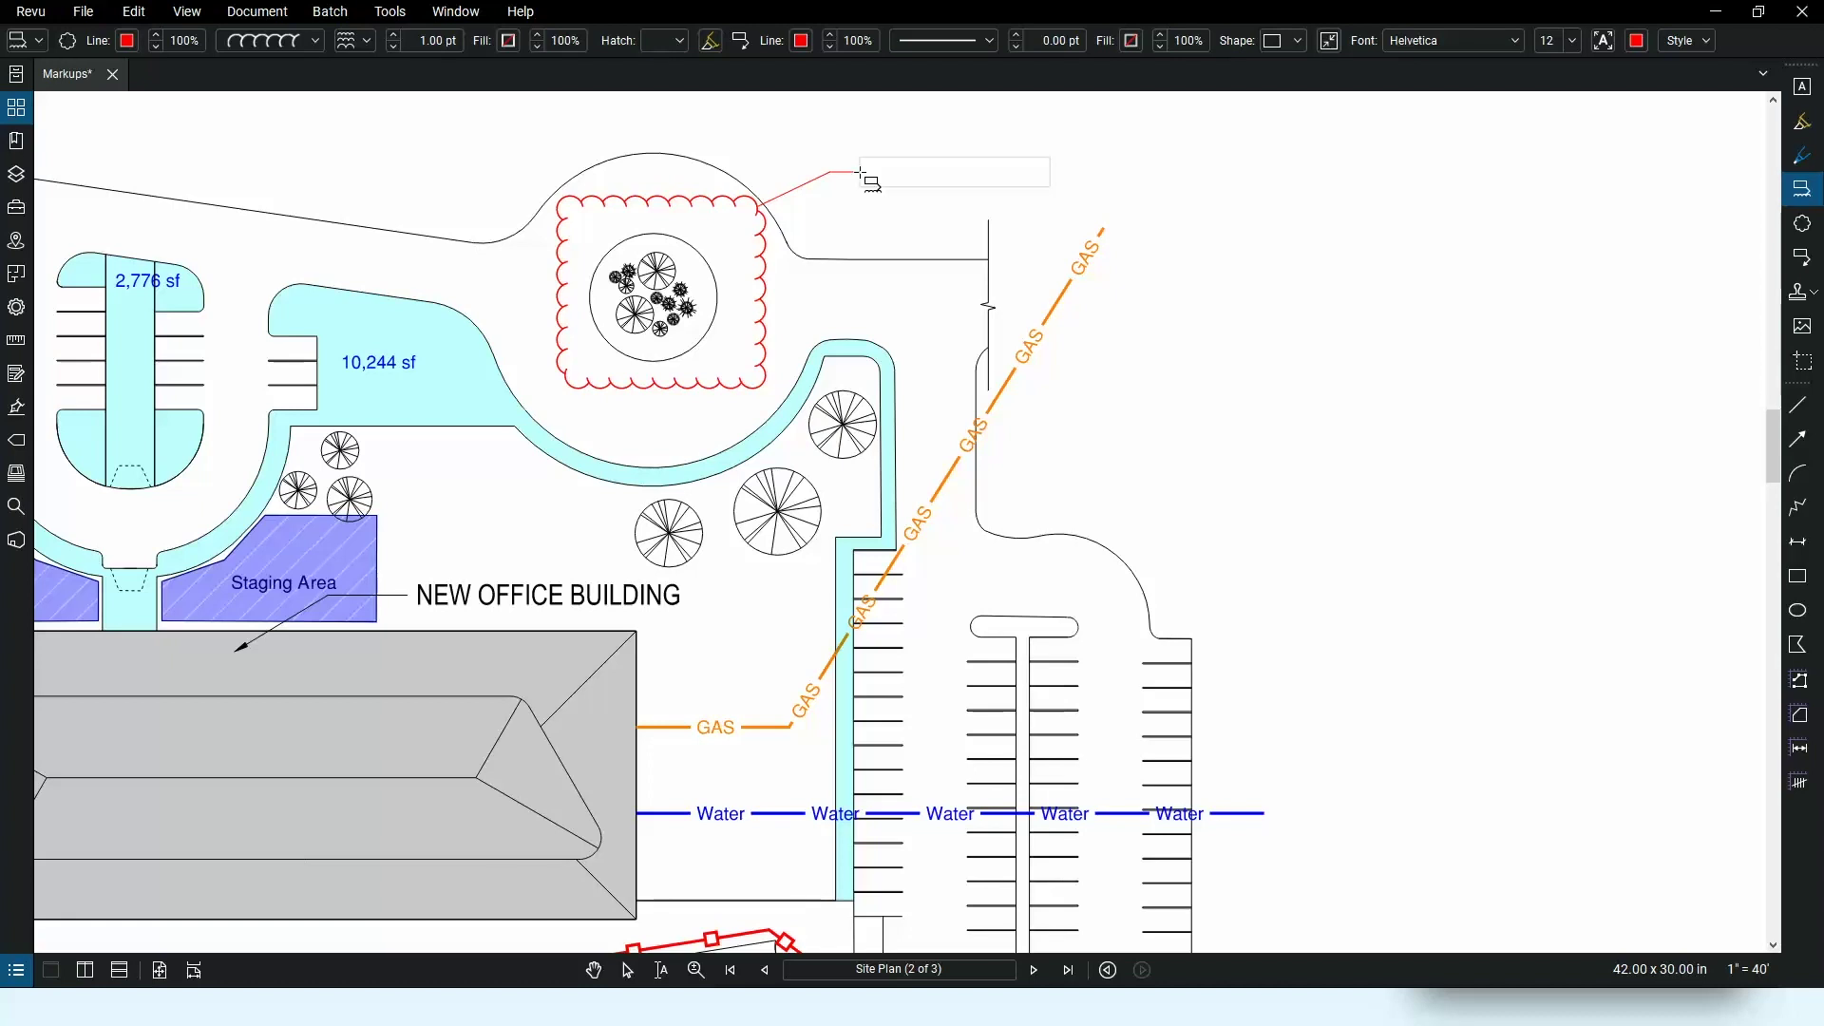
left_click(861, 173)
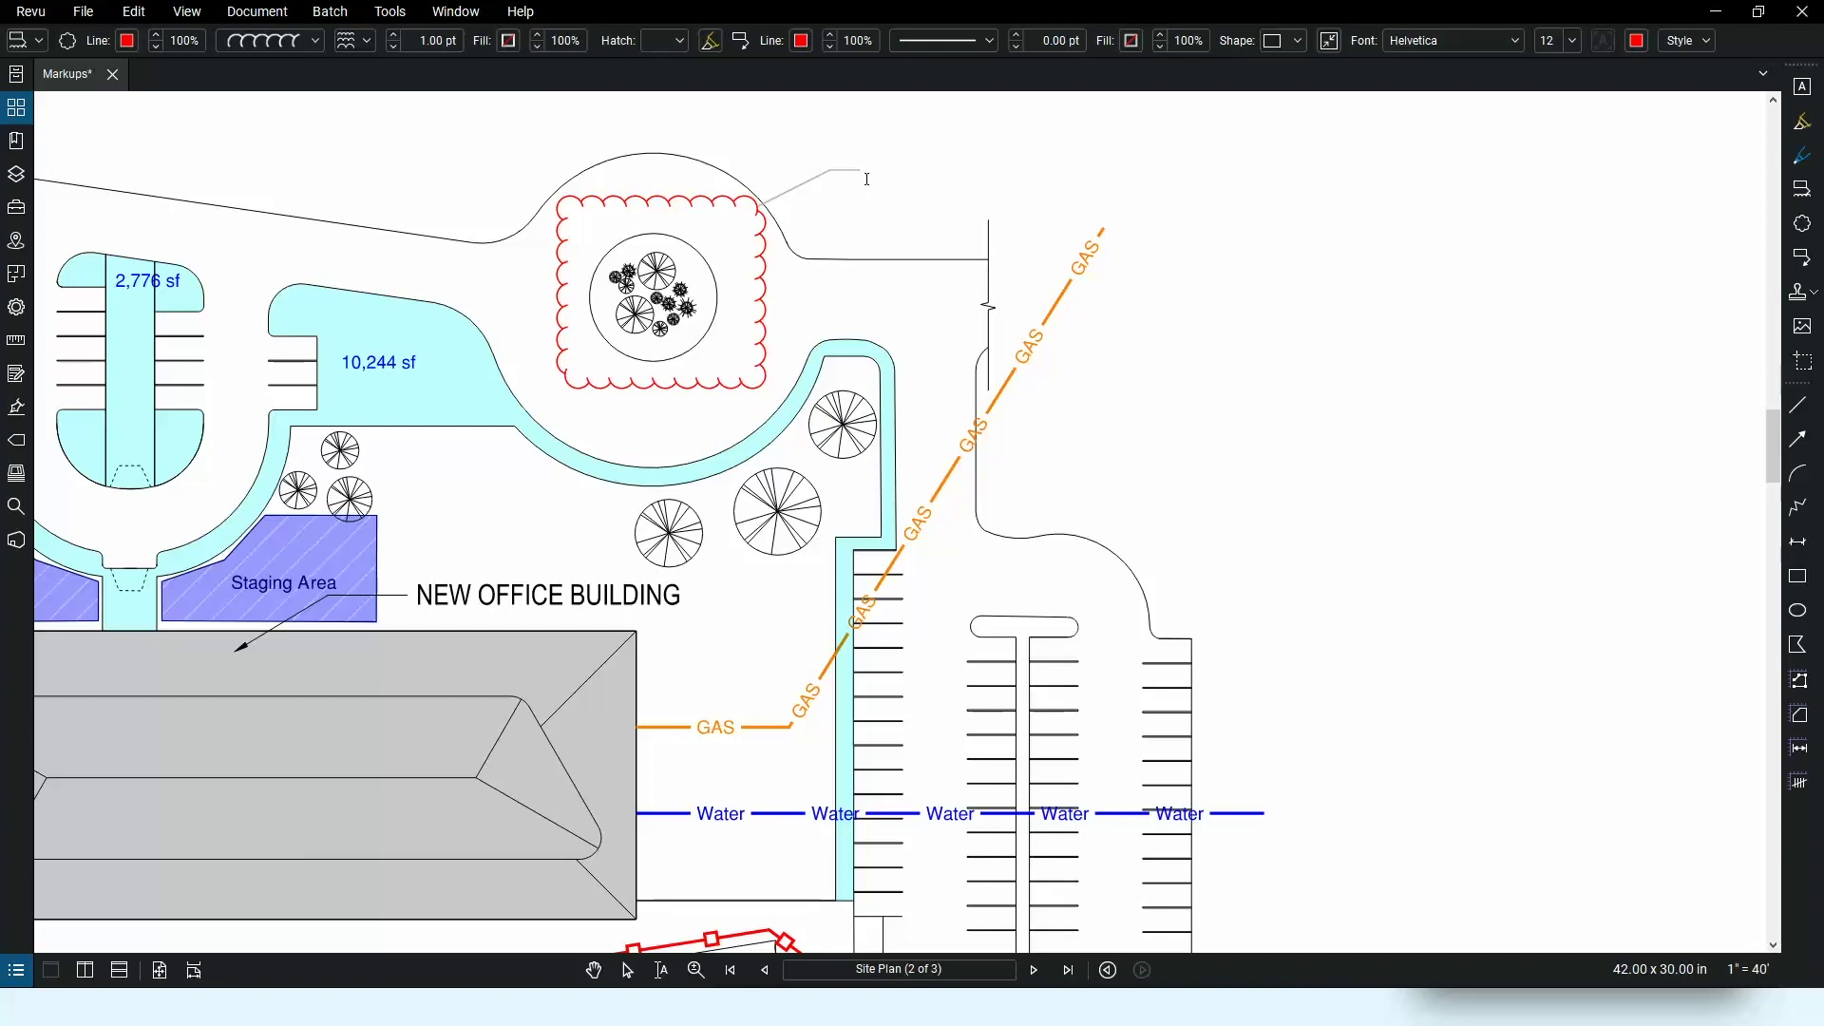
type("exsisting trees")
right_click(929, 172)
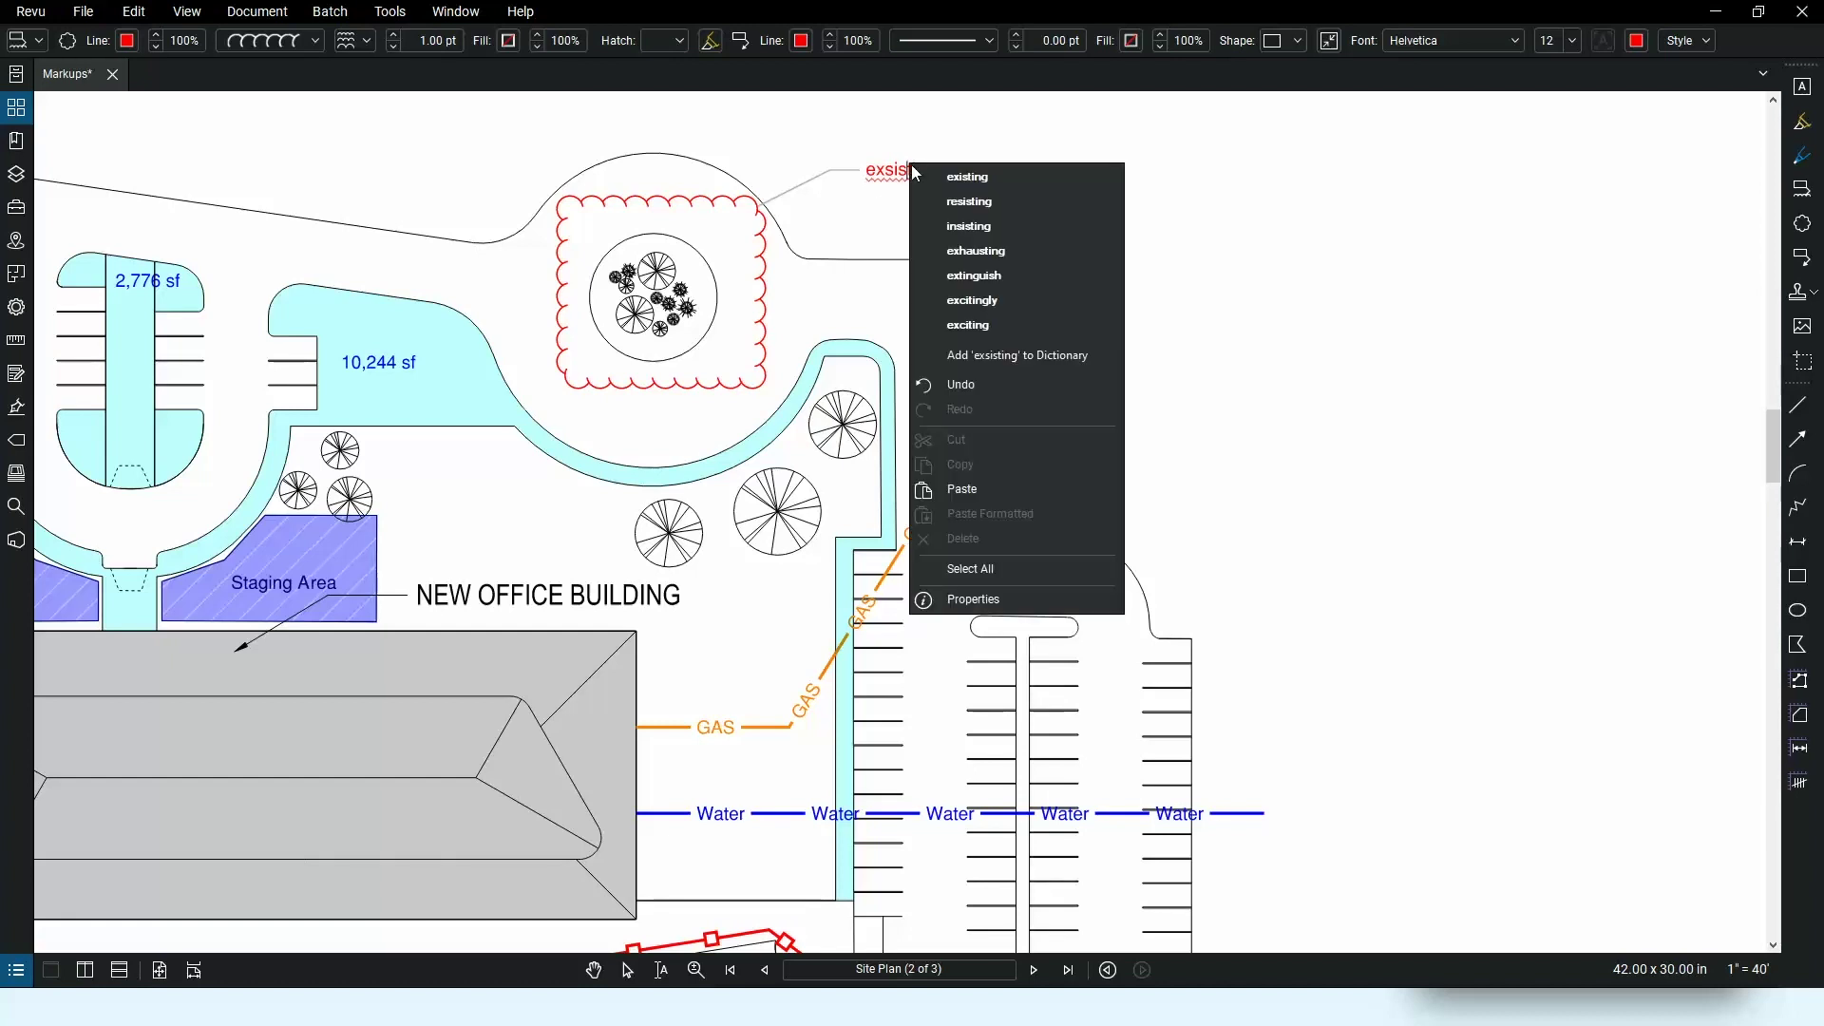
left_click(993, 187)
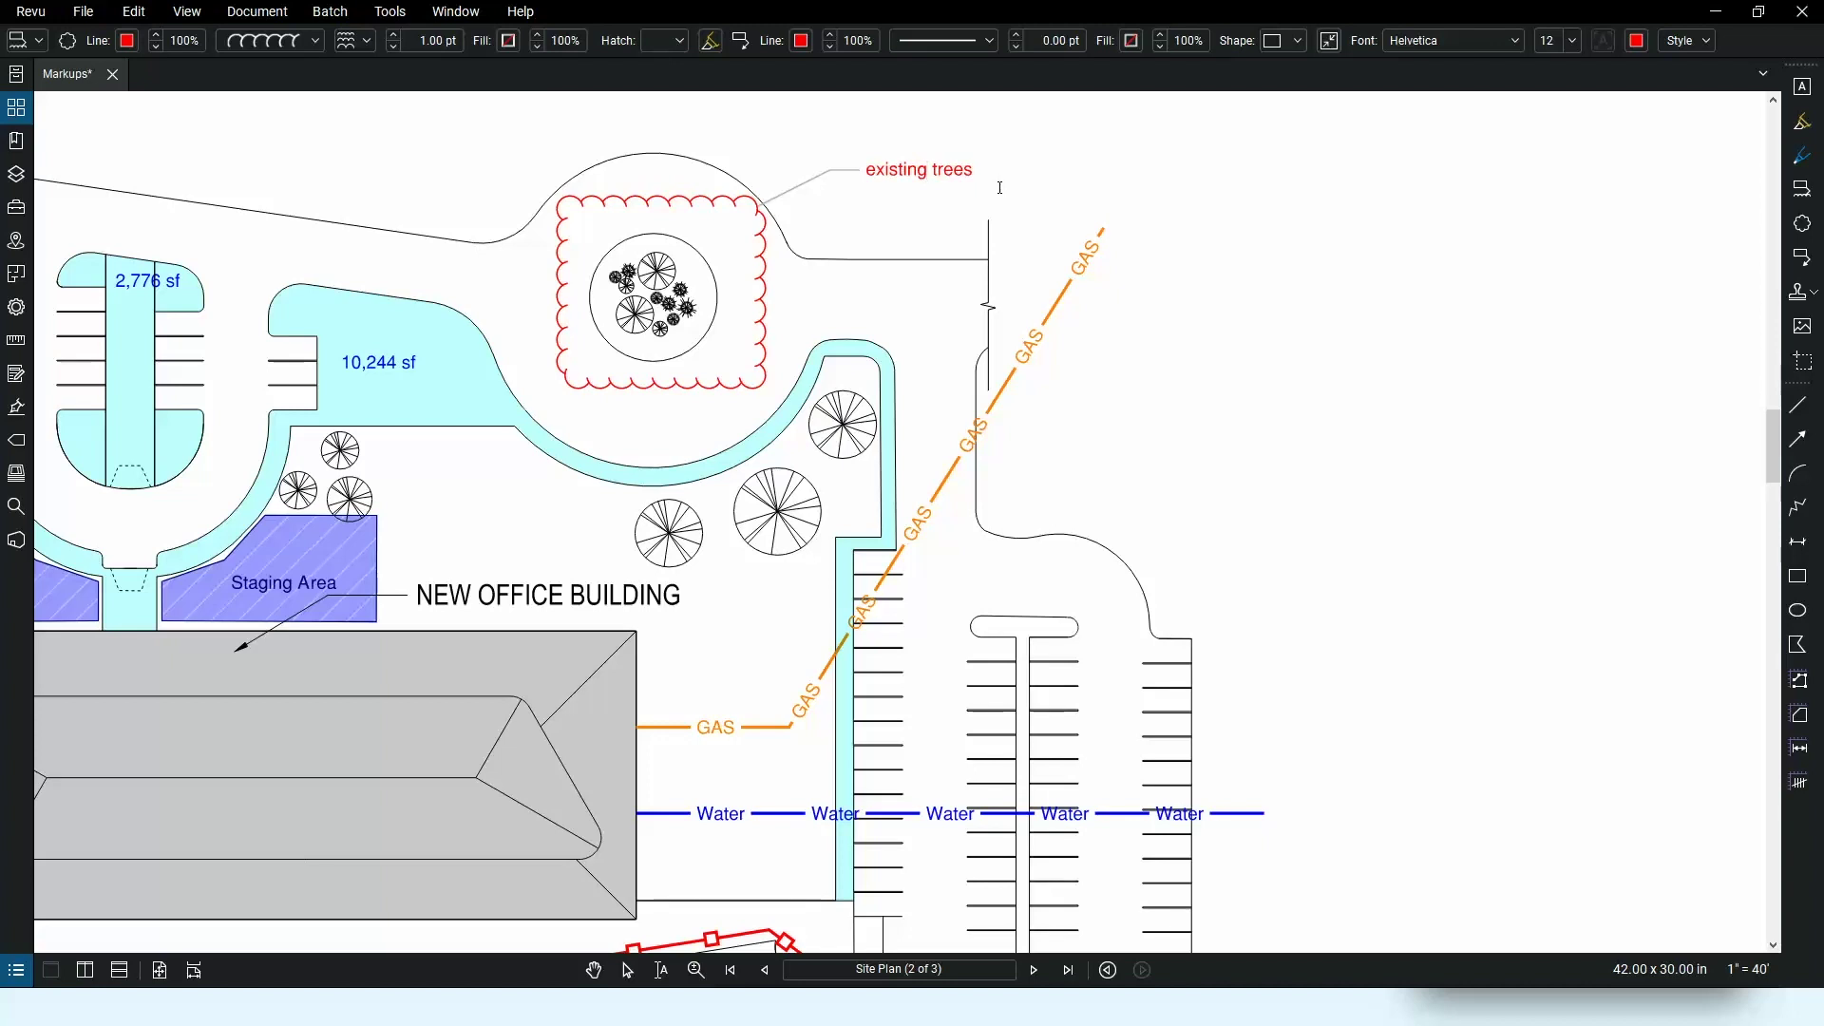
key("Escape")
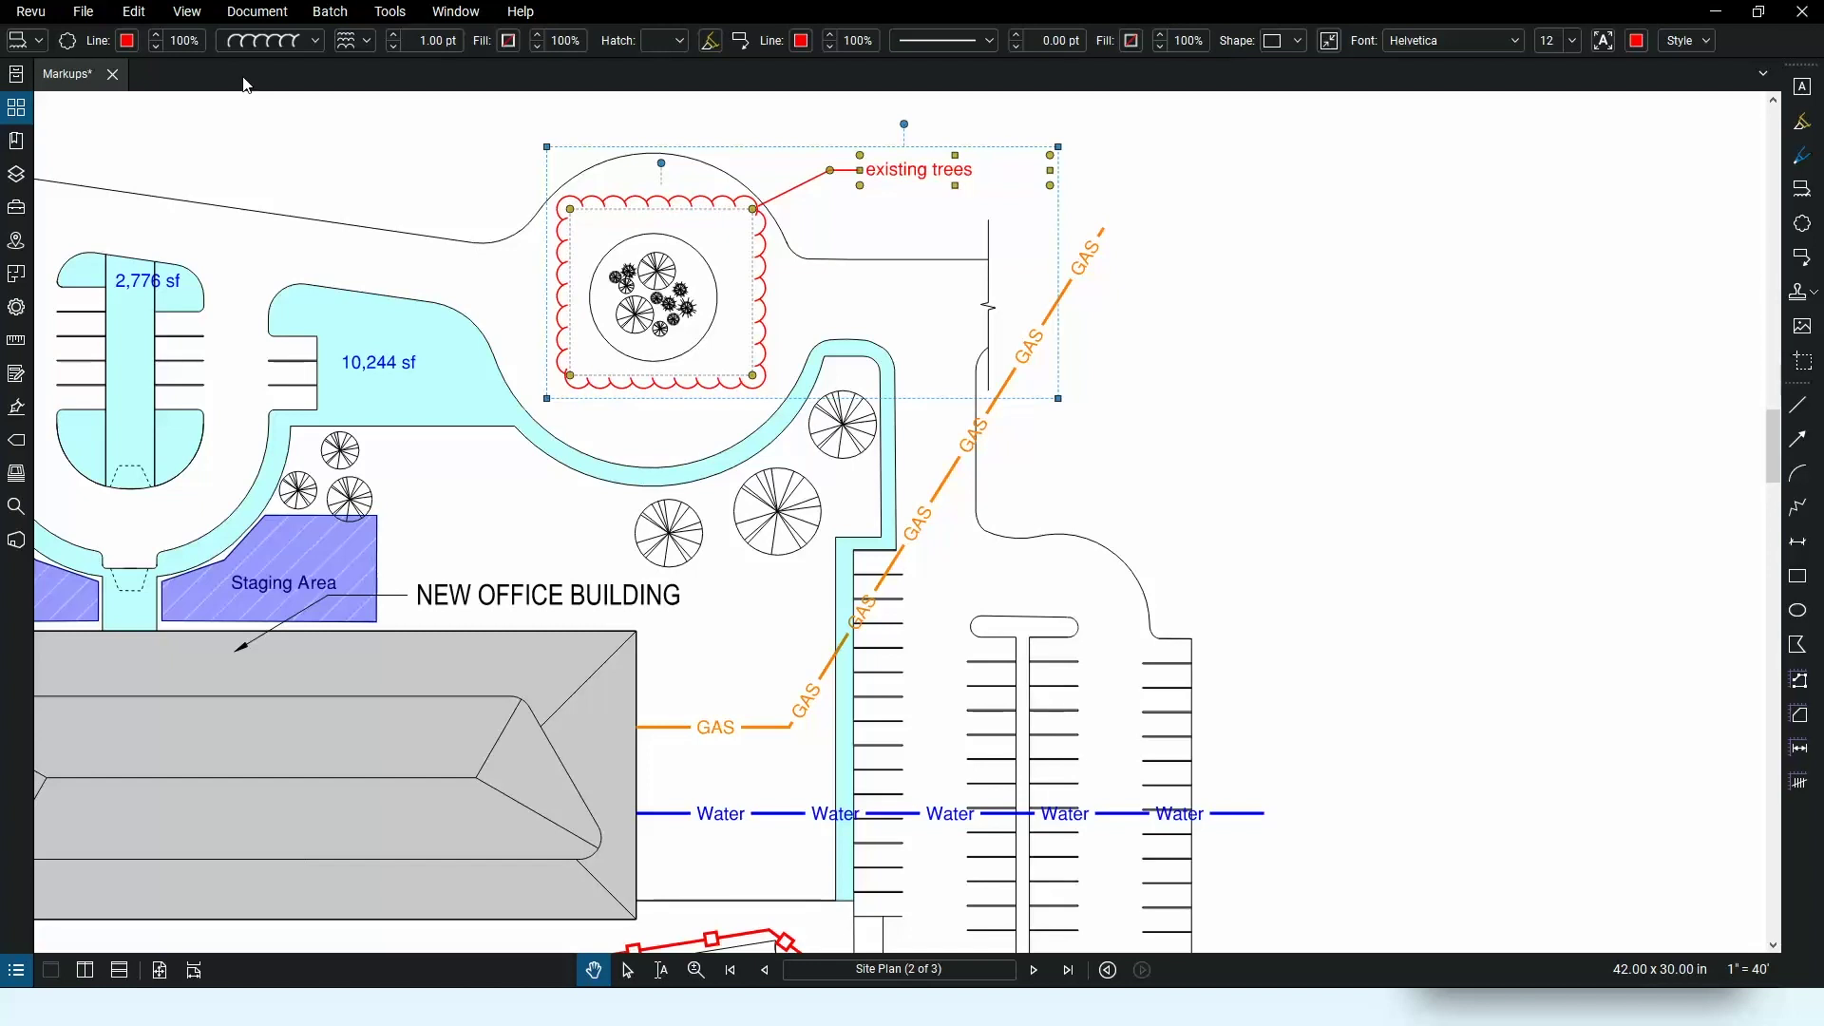
- Give the tree cloud a dark green outline and a bright green fill, with highlight blending so the trees show through
left_click(127, 40)
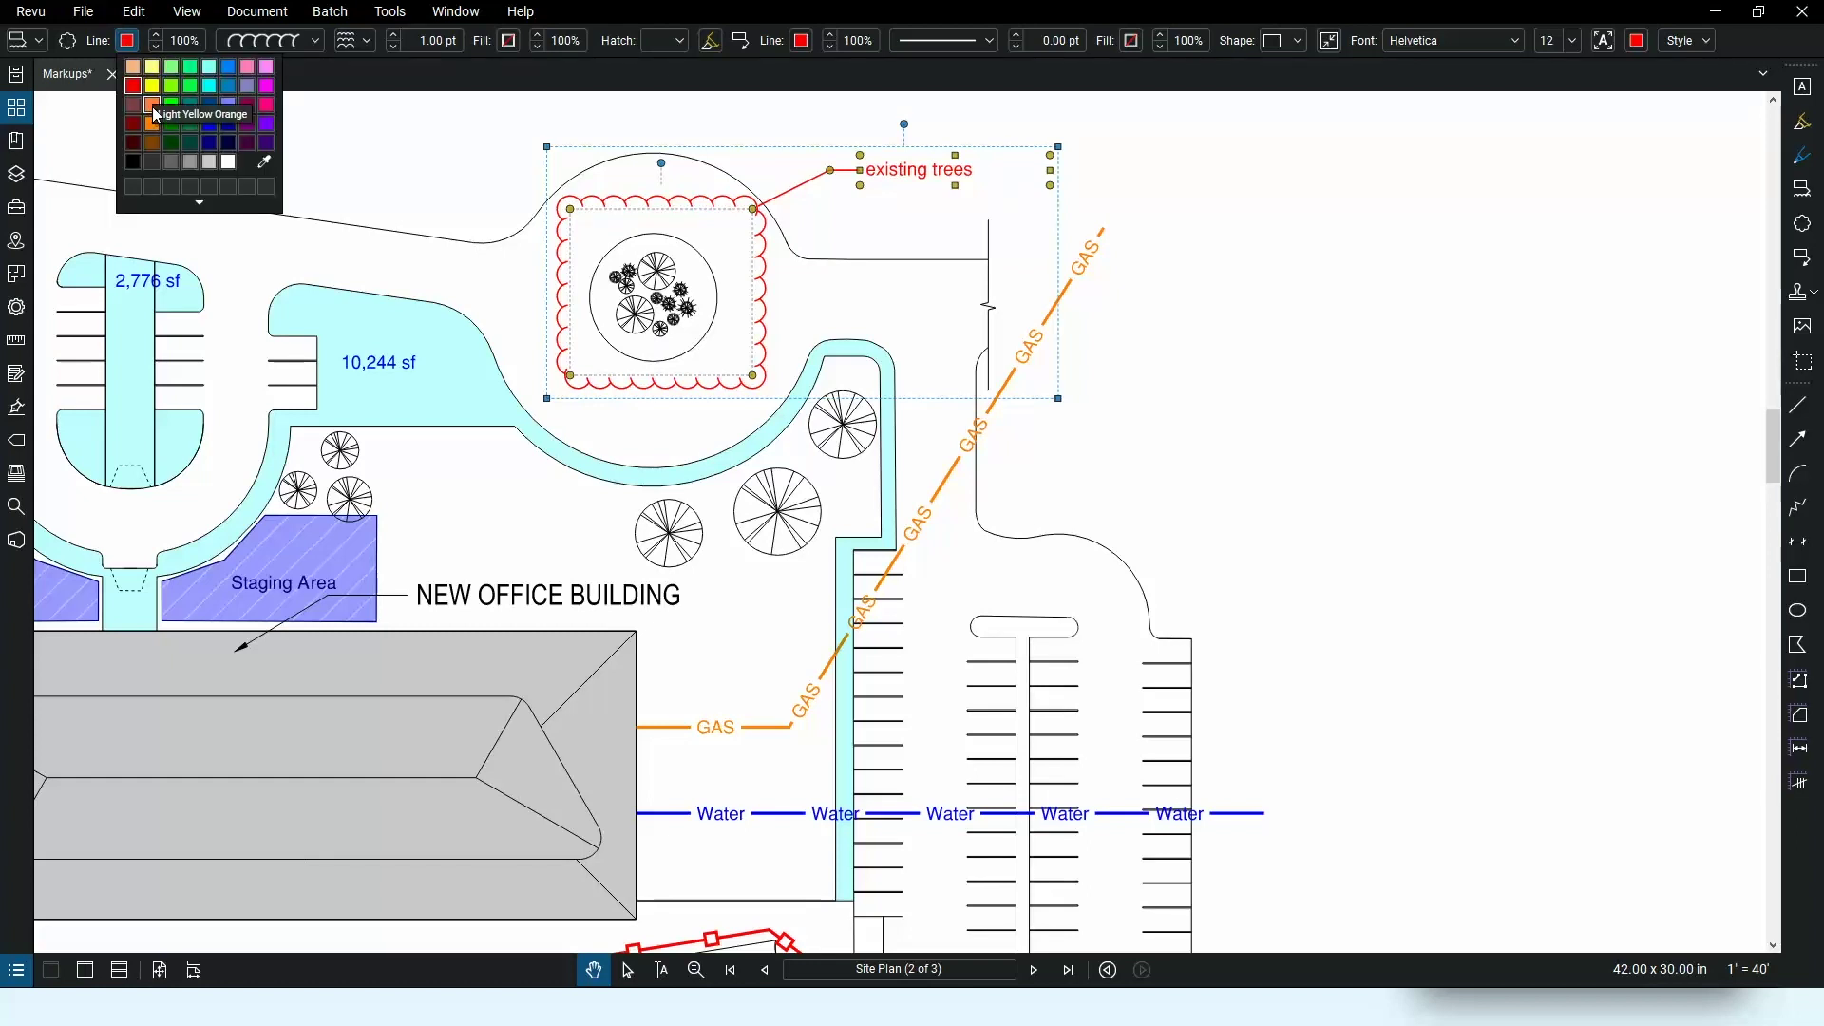
left_click(179, 125)
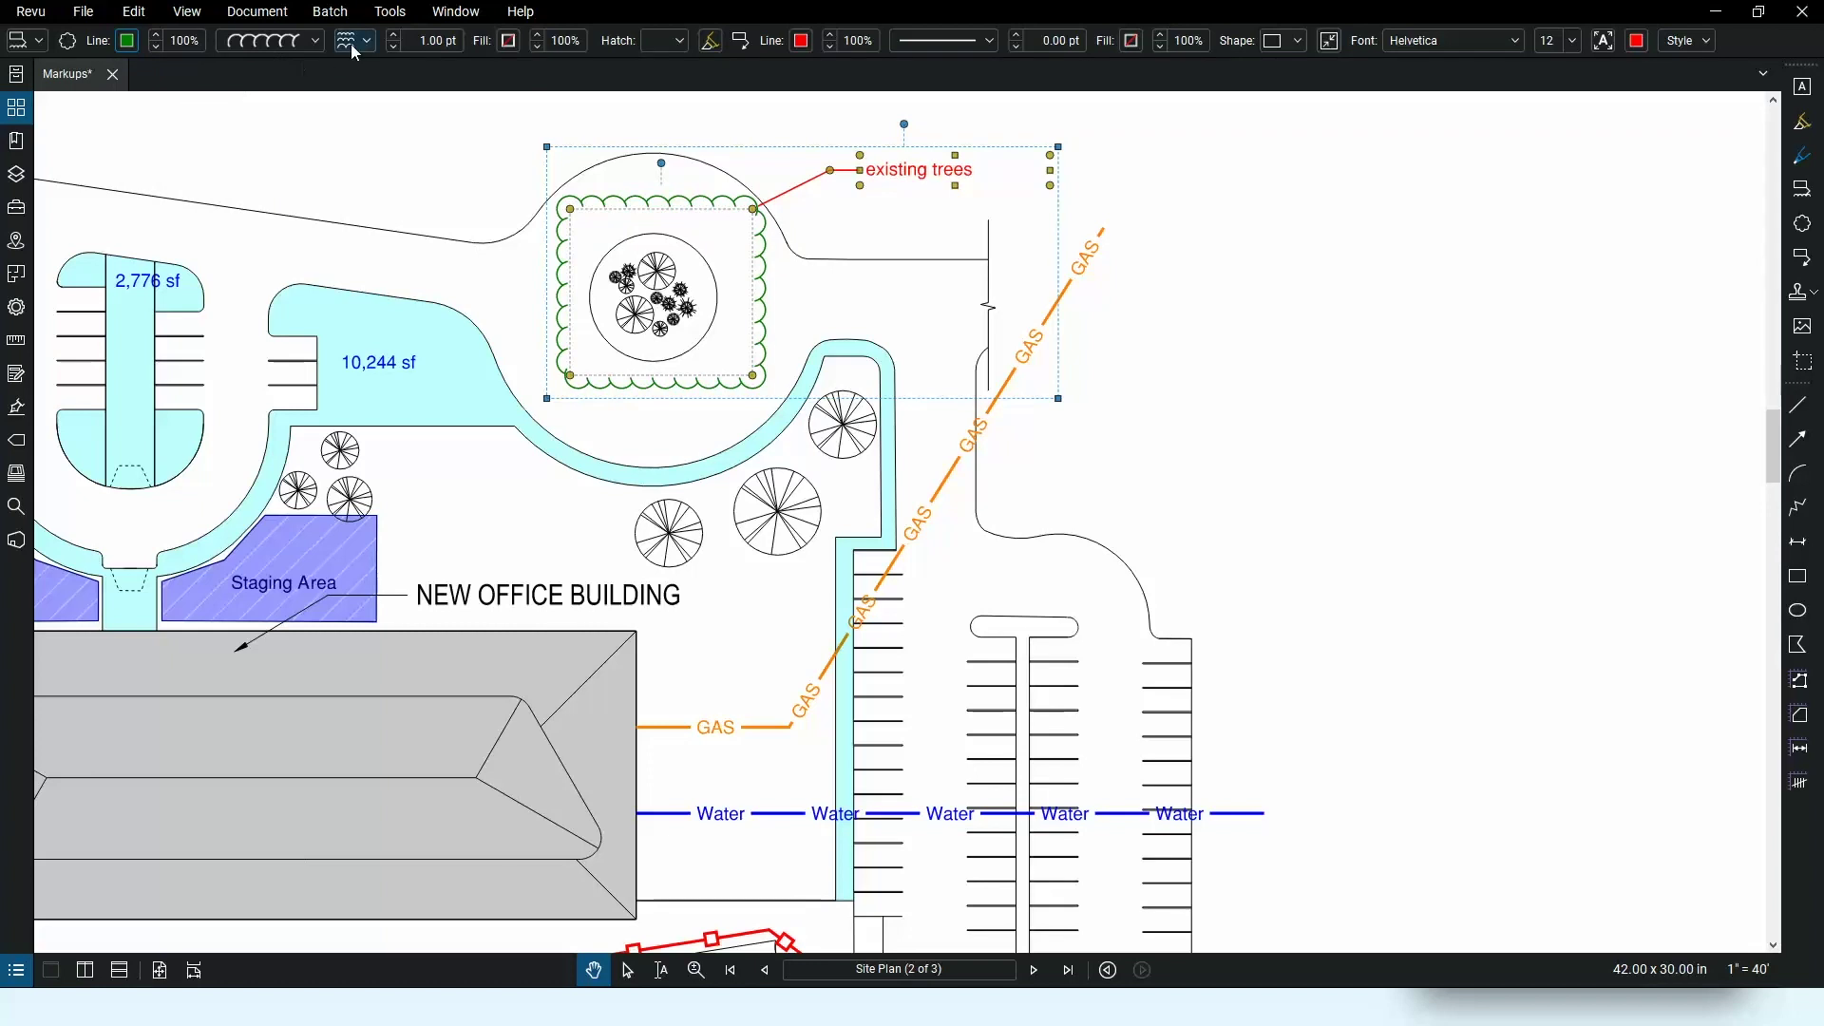
left_click(508, 41)
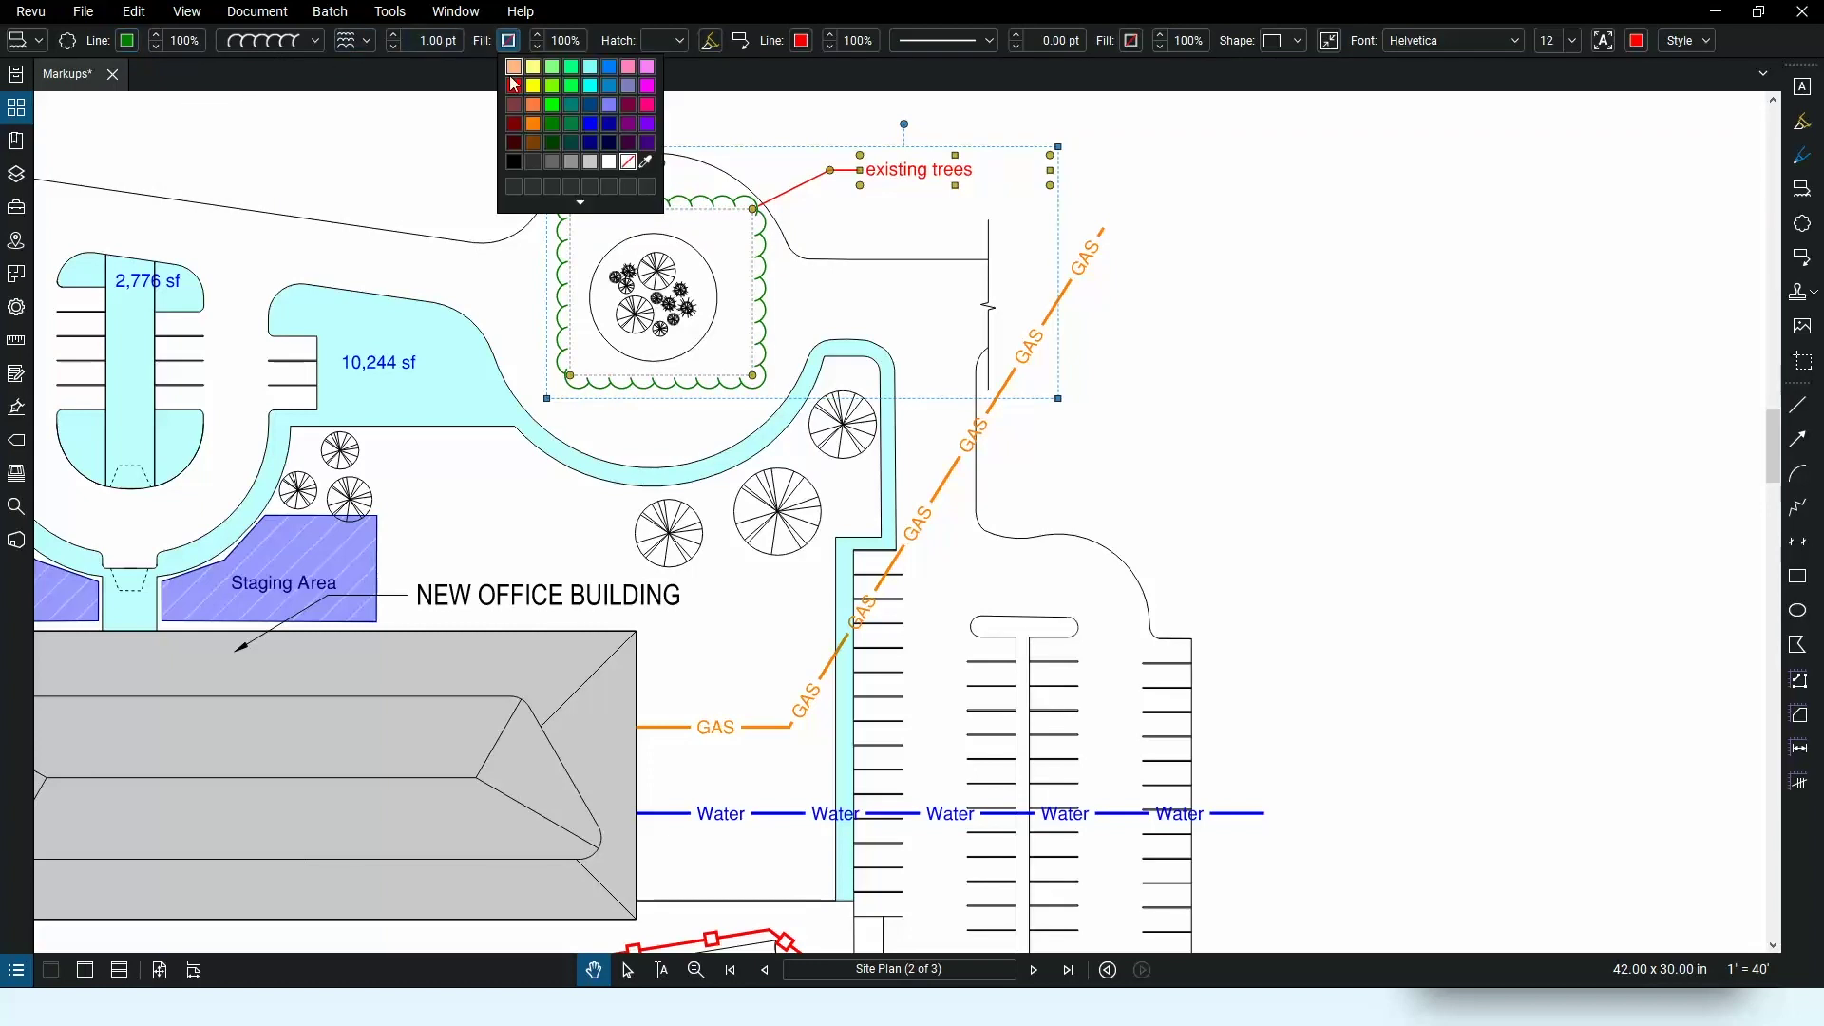
left_click(550, 101)
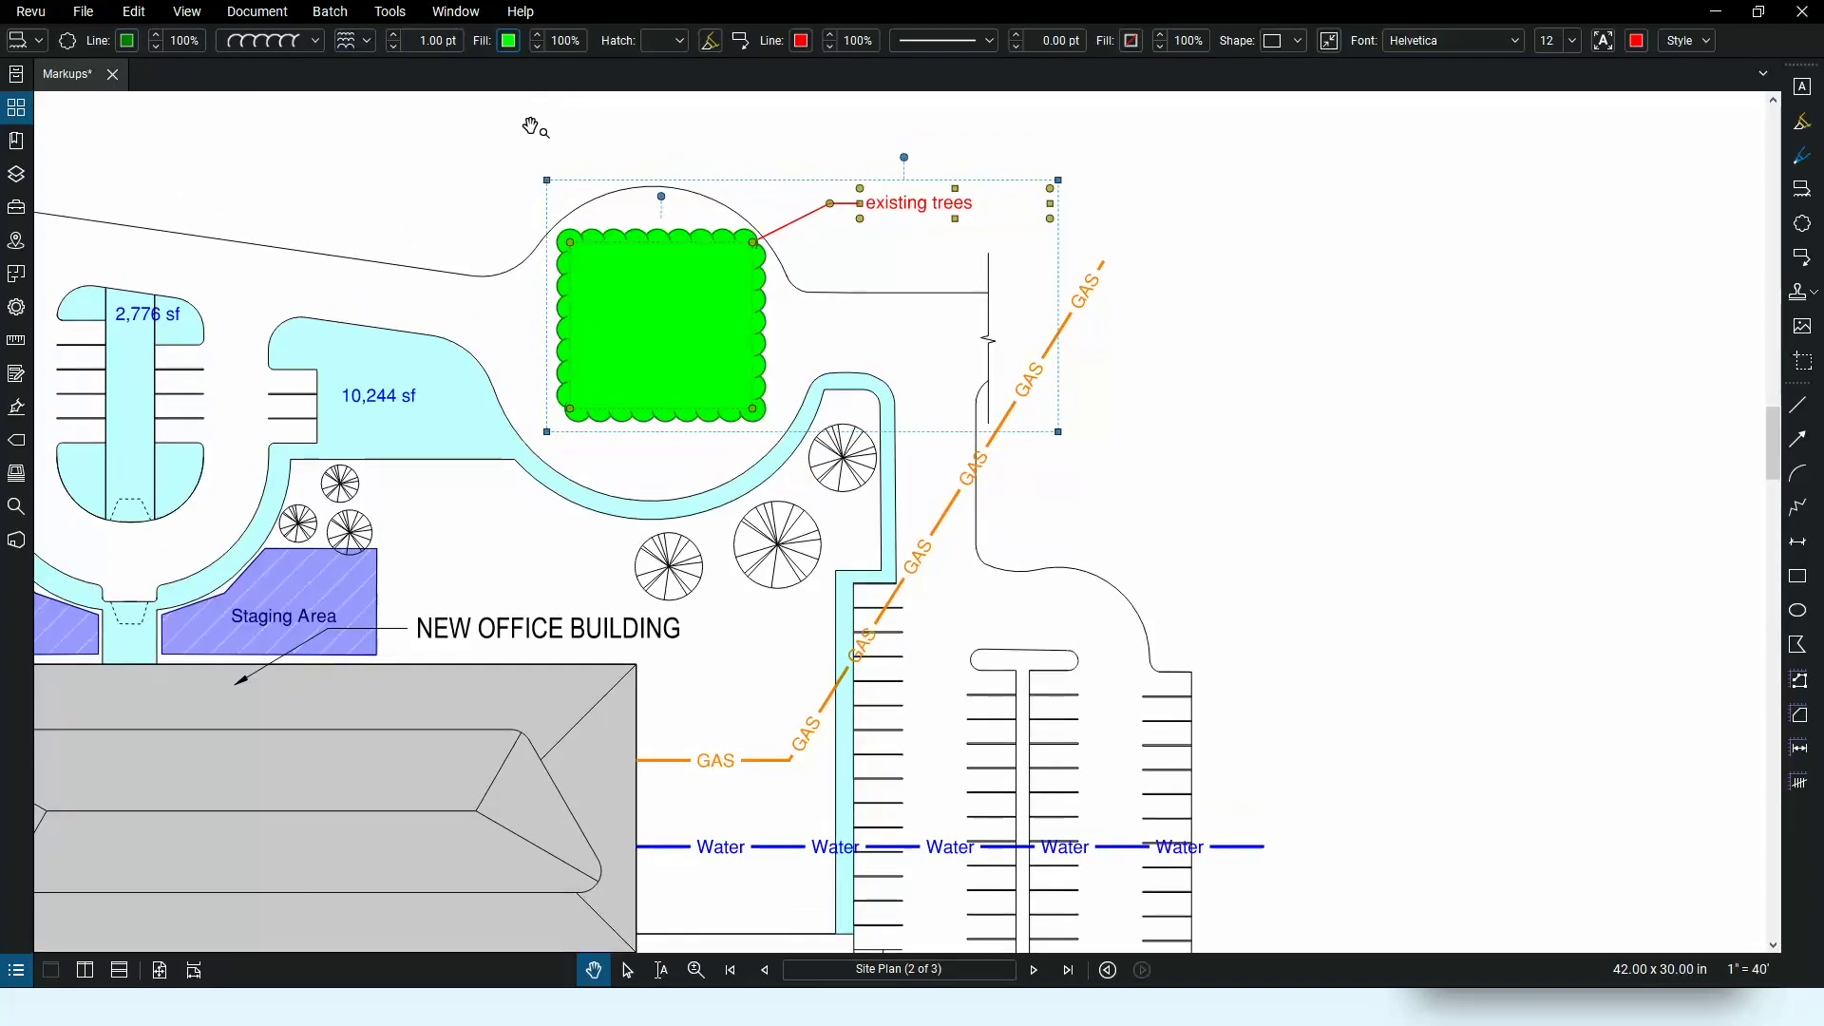
left_click(708, 48)
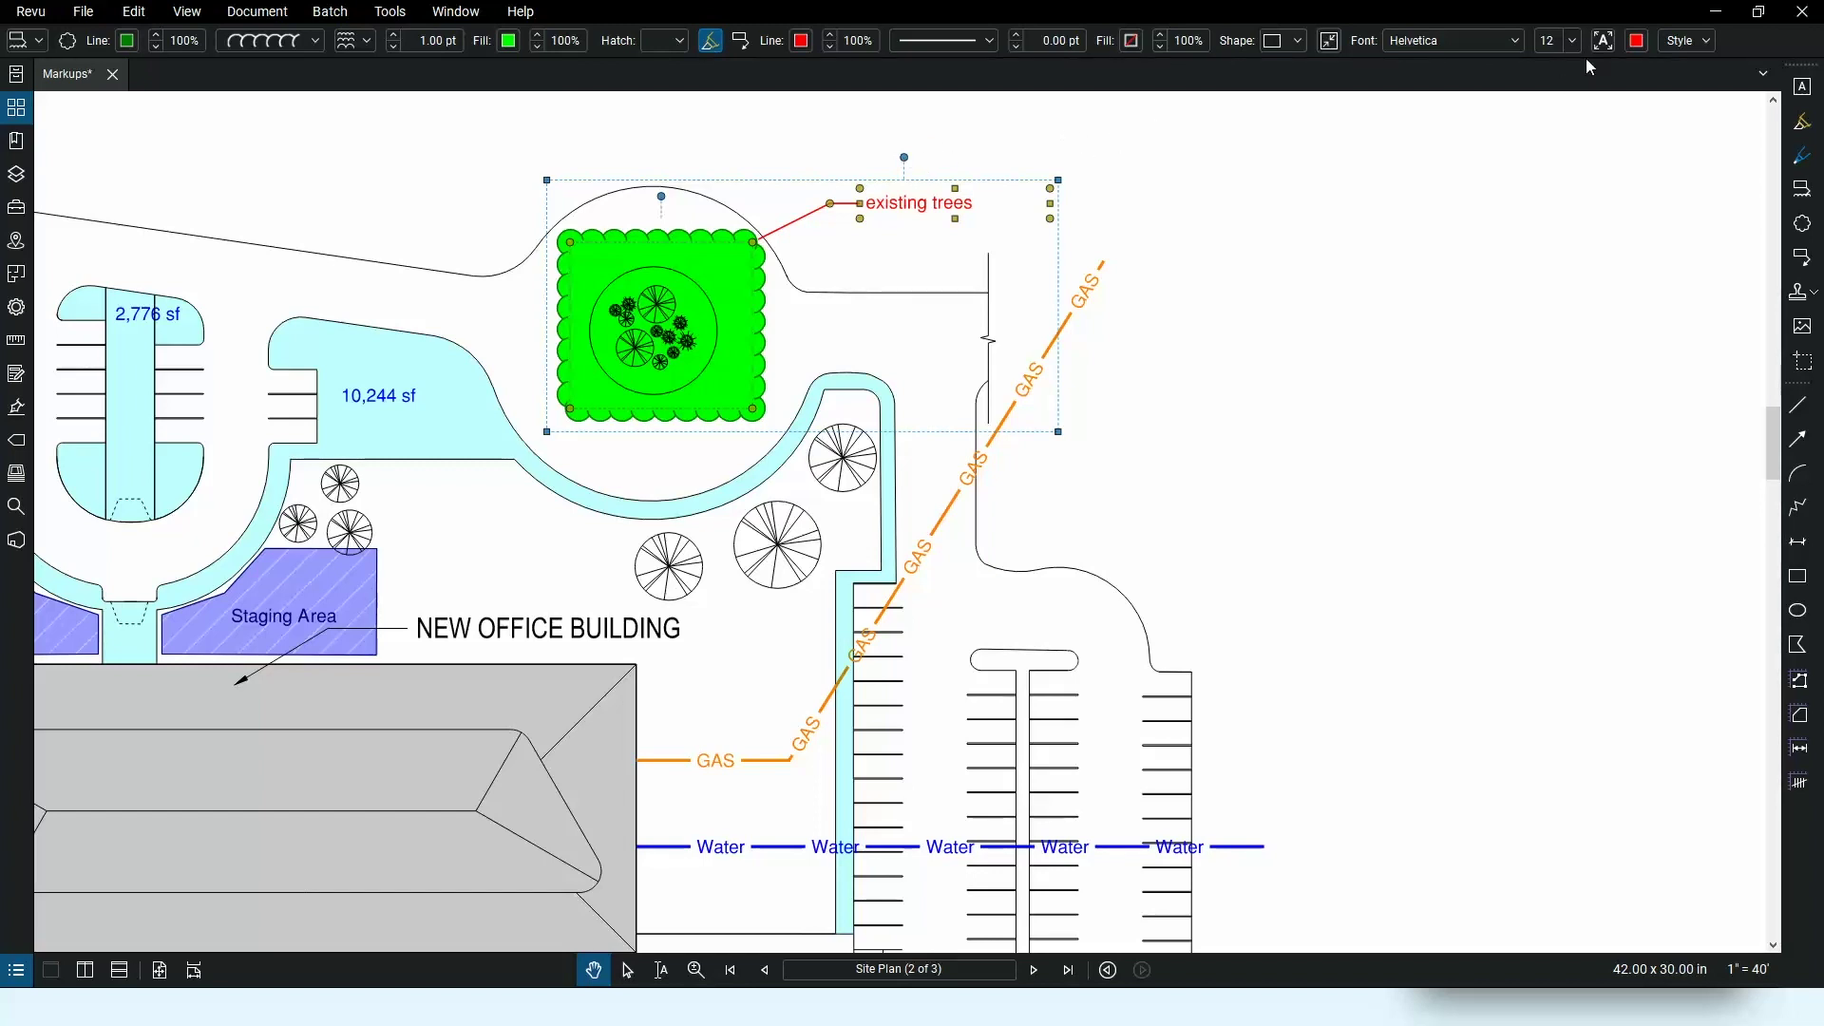
- Fill the "existing trees" text box with bright green and autosize the box to its text
left_click(1122, 42)
left_click(1192, 90)
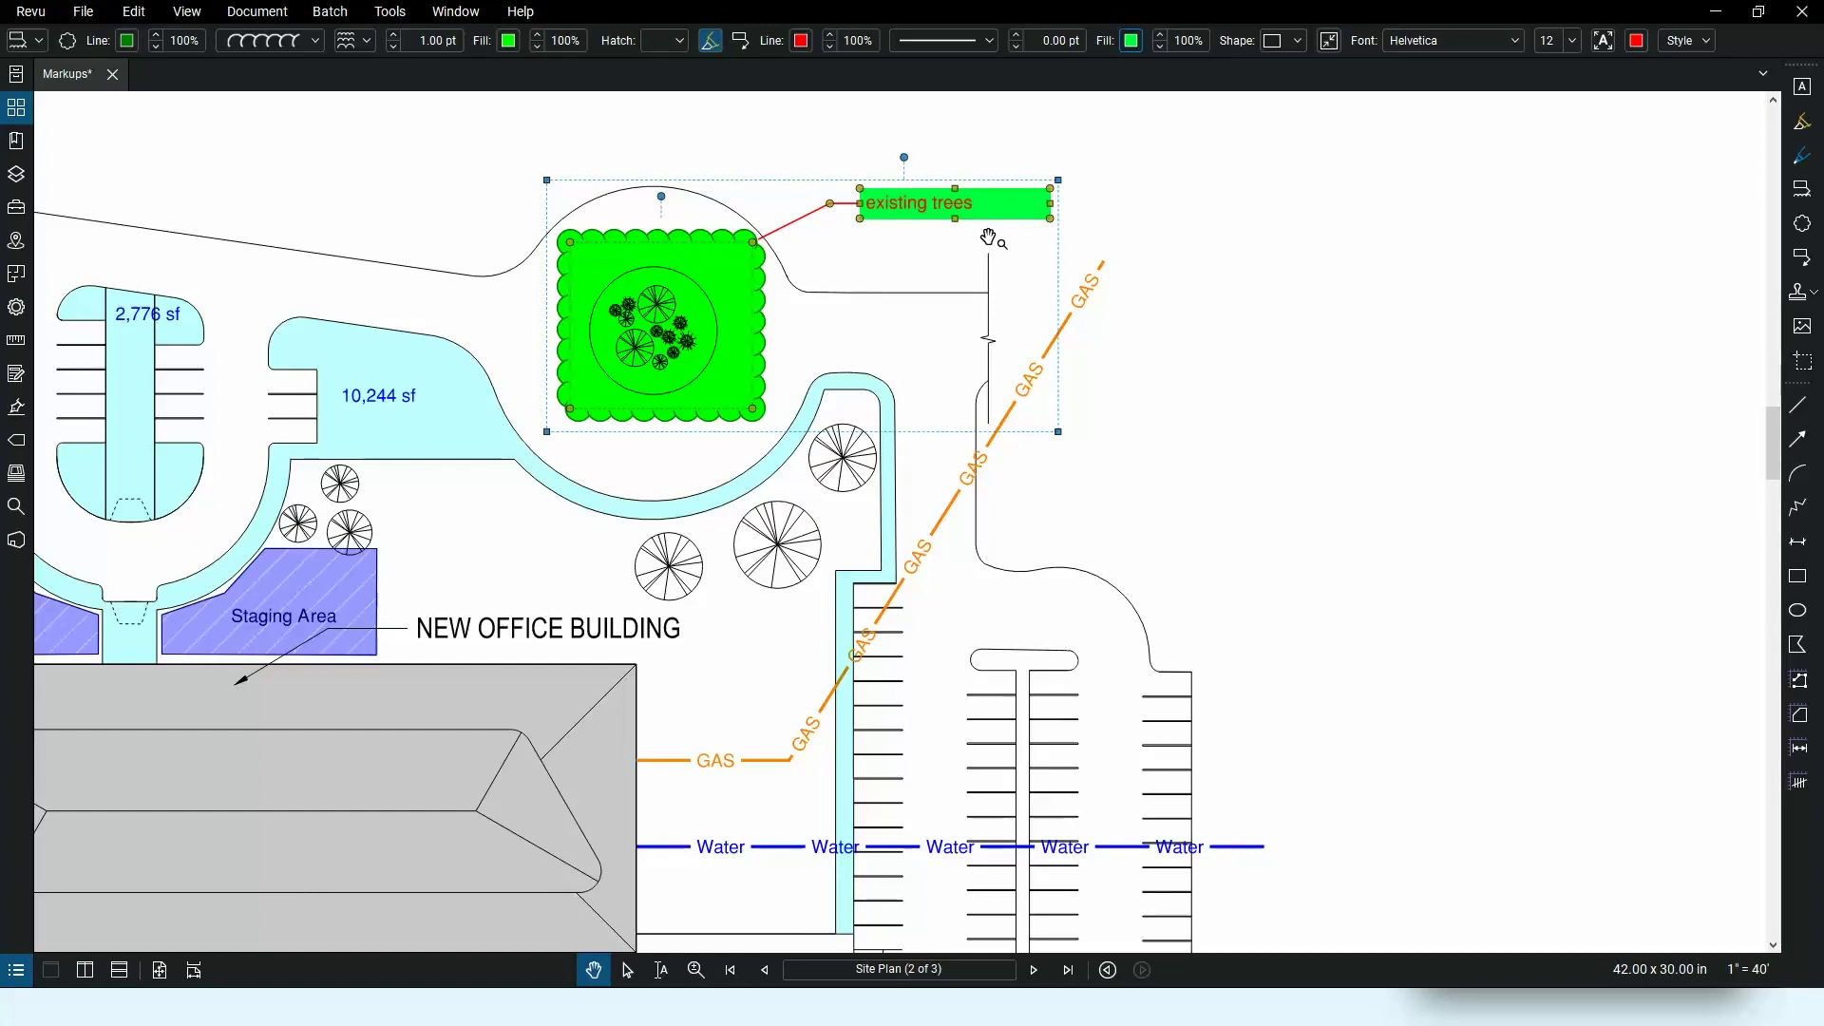
right_click(1013, 199)
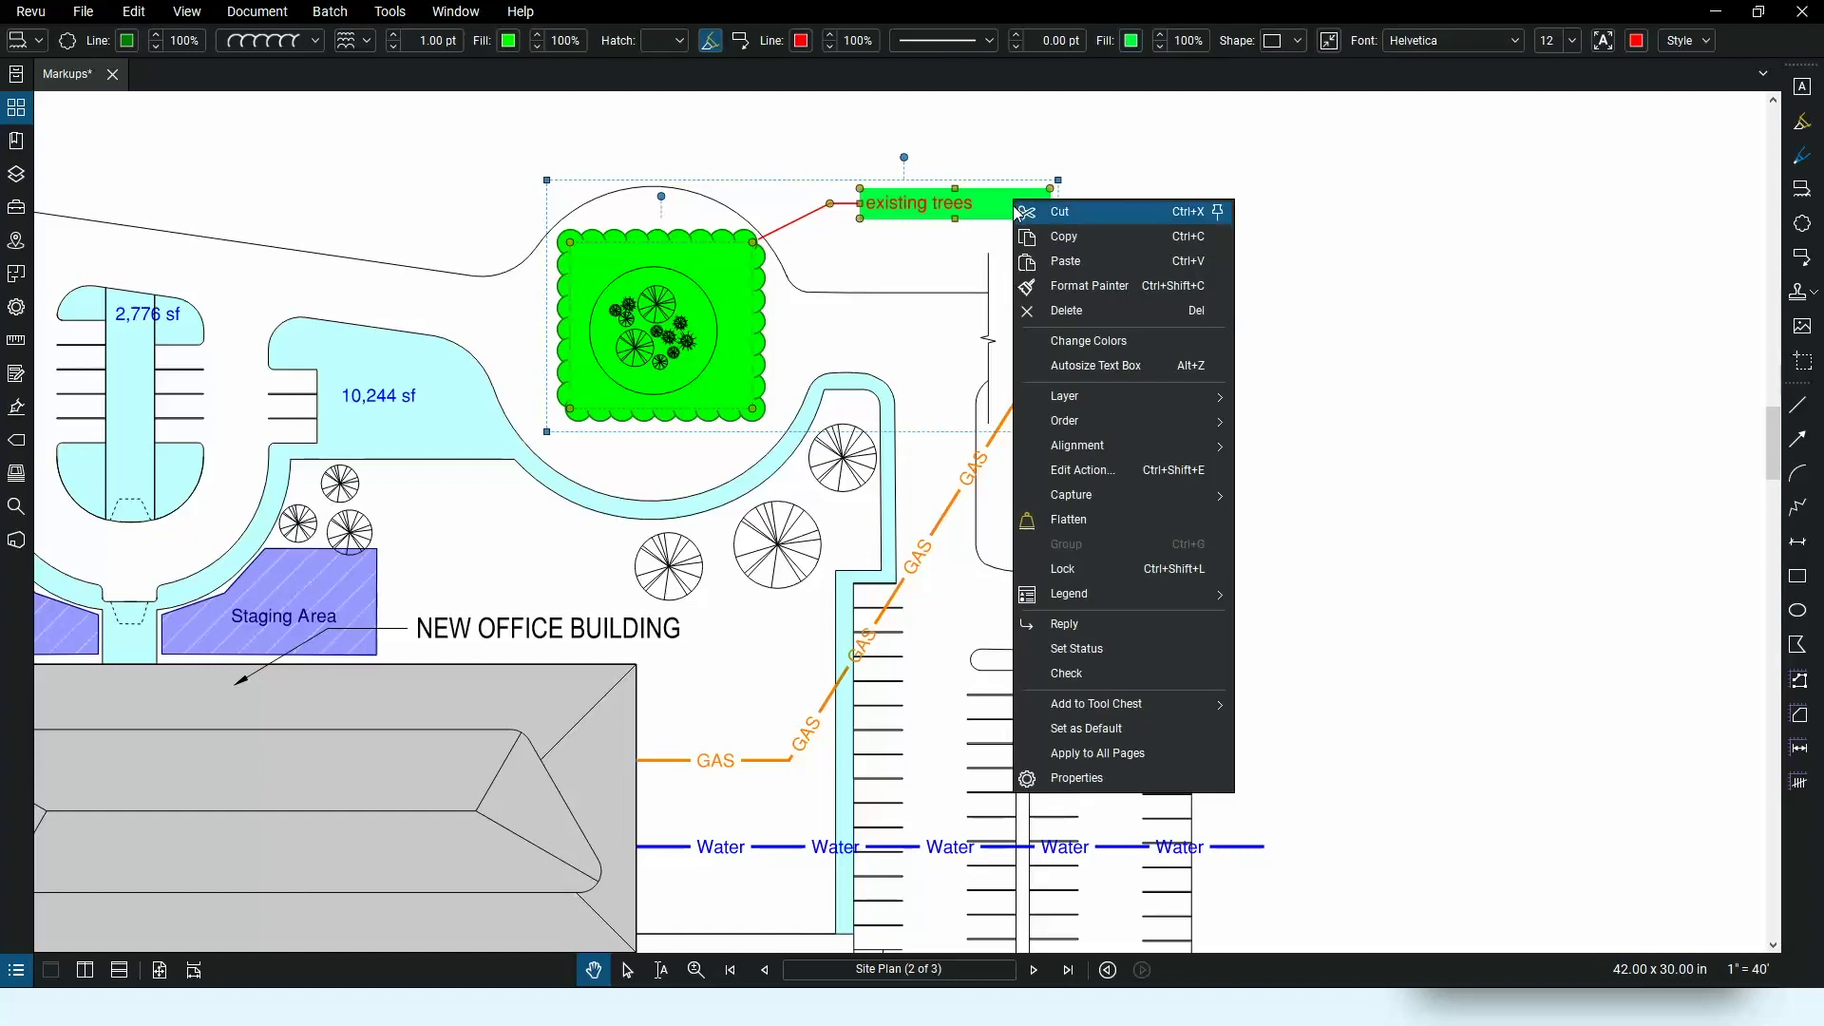
left_click(1096, 366)
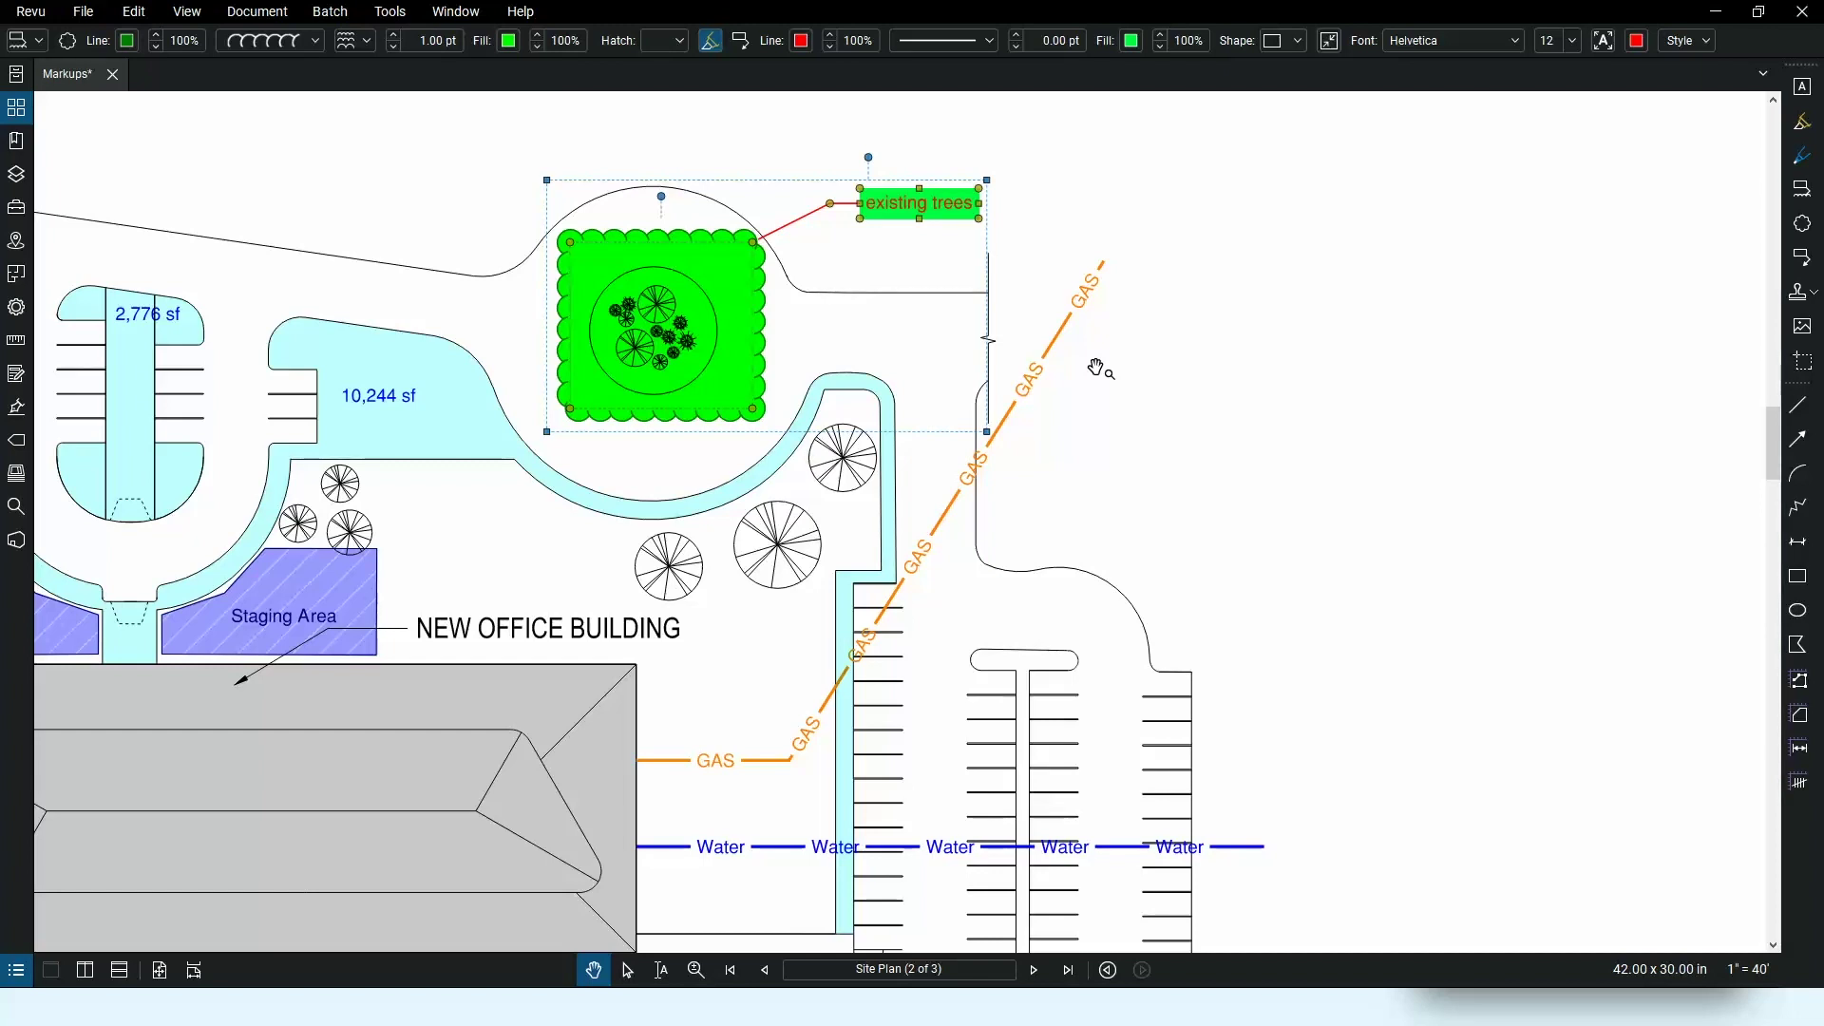
- Draw a nearly horizontal line above the orange gas line, beside the trees callout, and give it the Gas line style
left_click_drag(1112, 396, 852, 412)
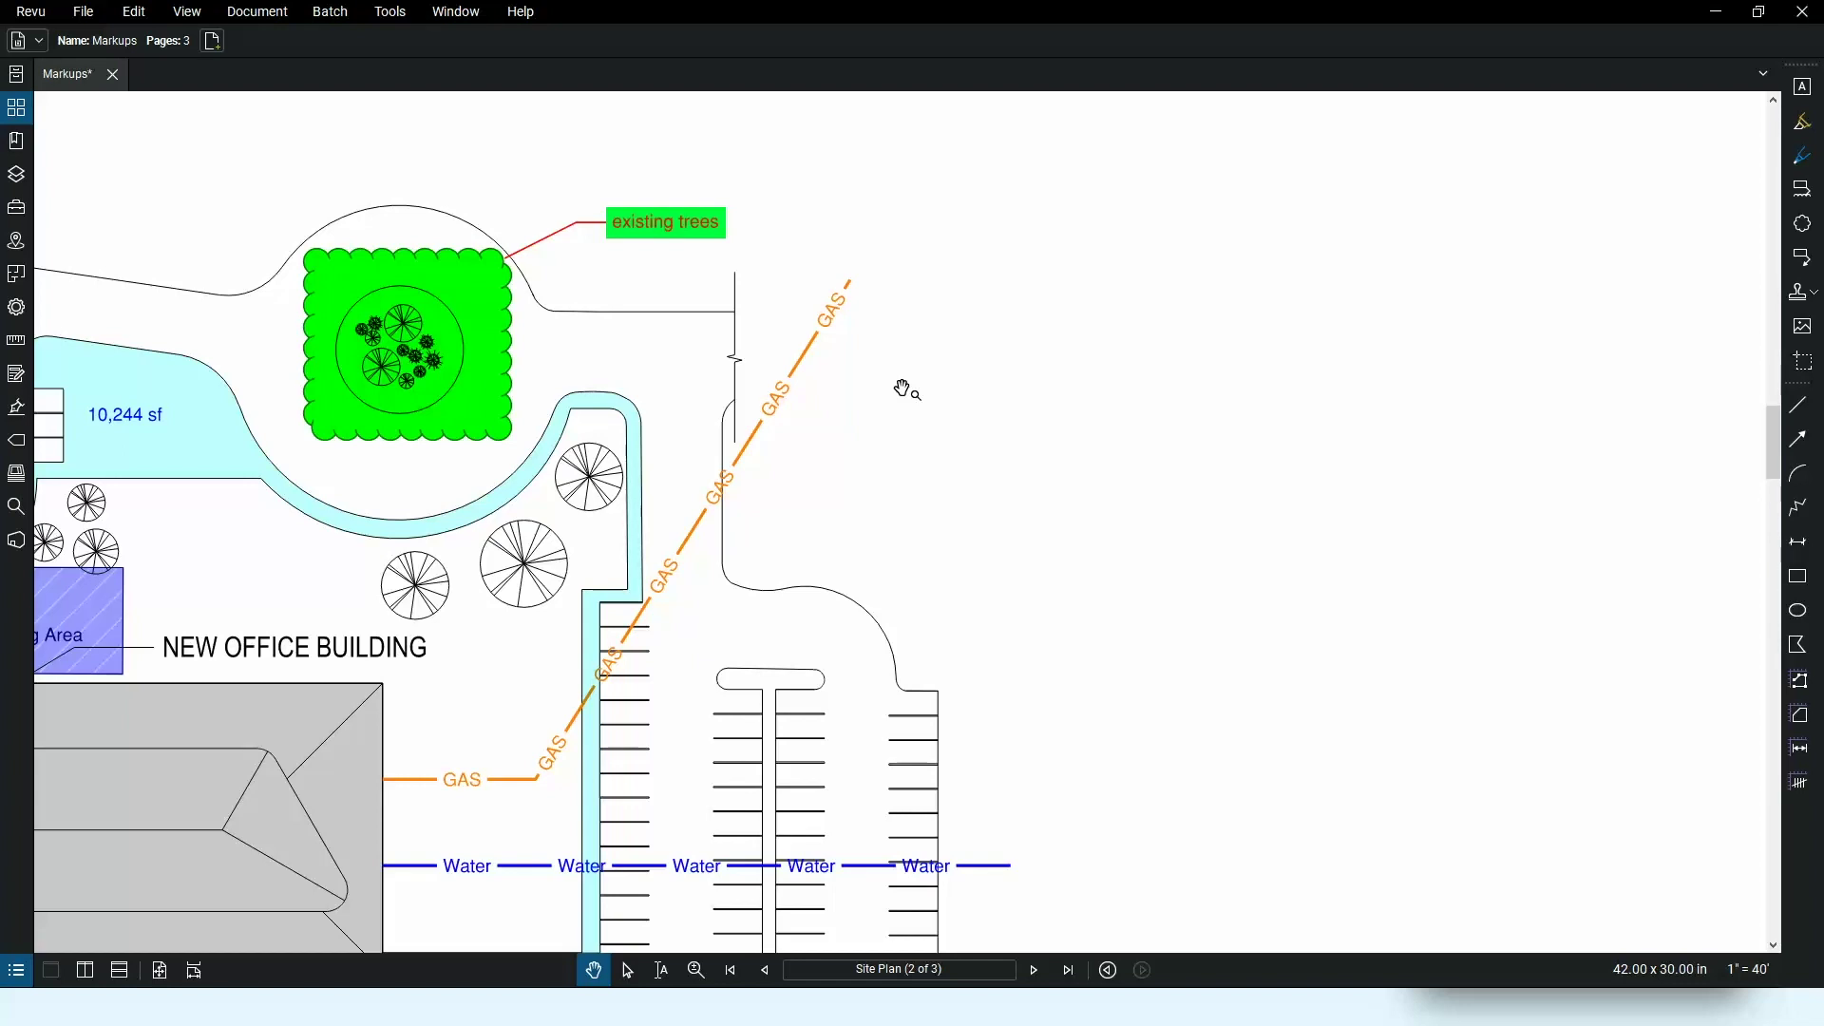
left_click(392, 17)
mouse_move(395, 34)
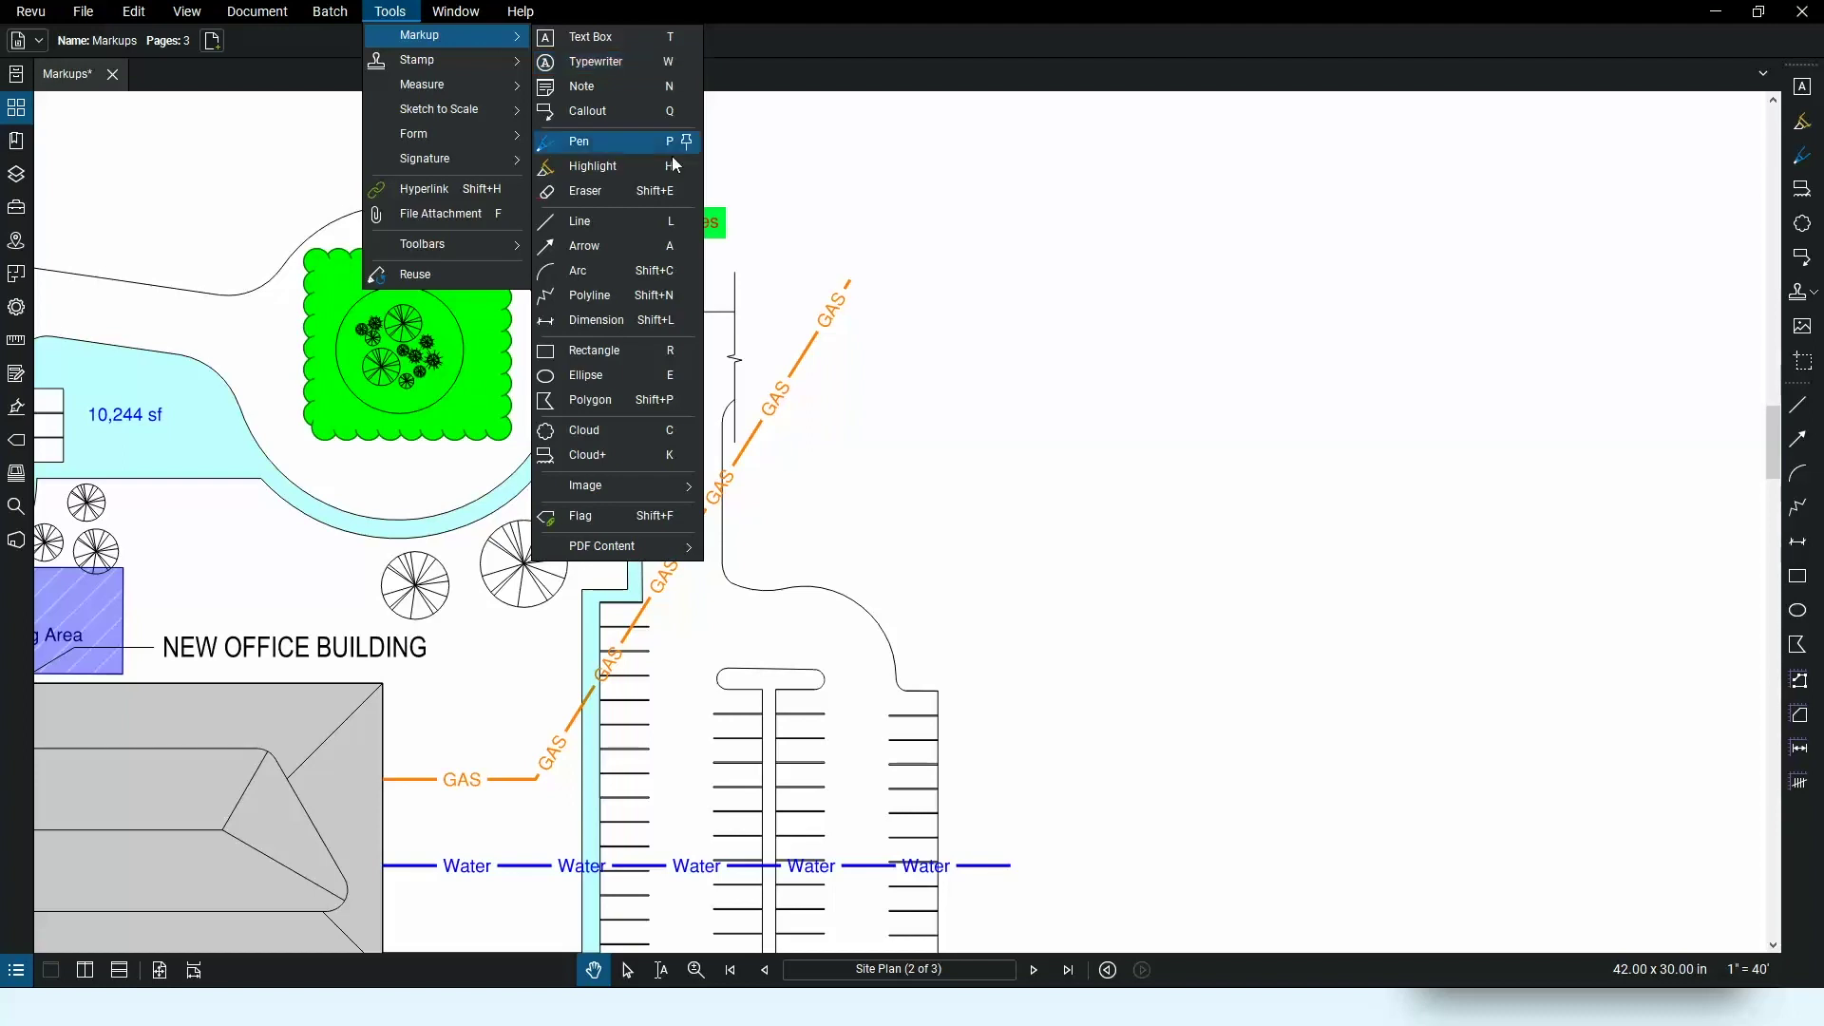
left_click(635, 219)
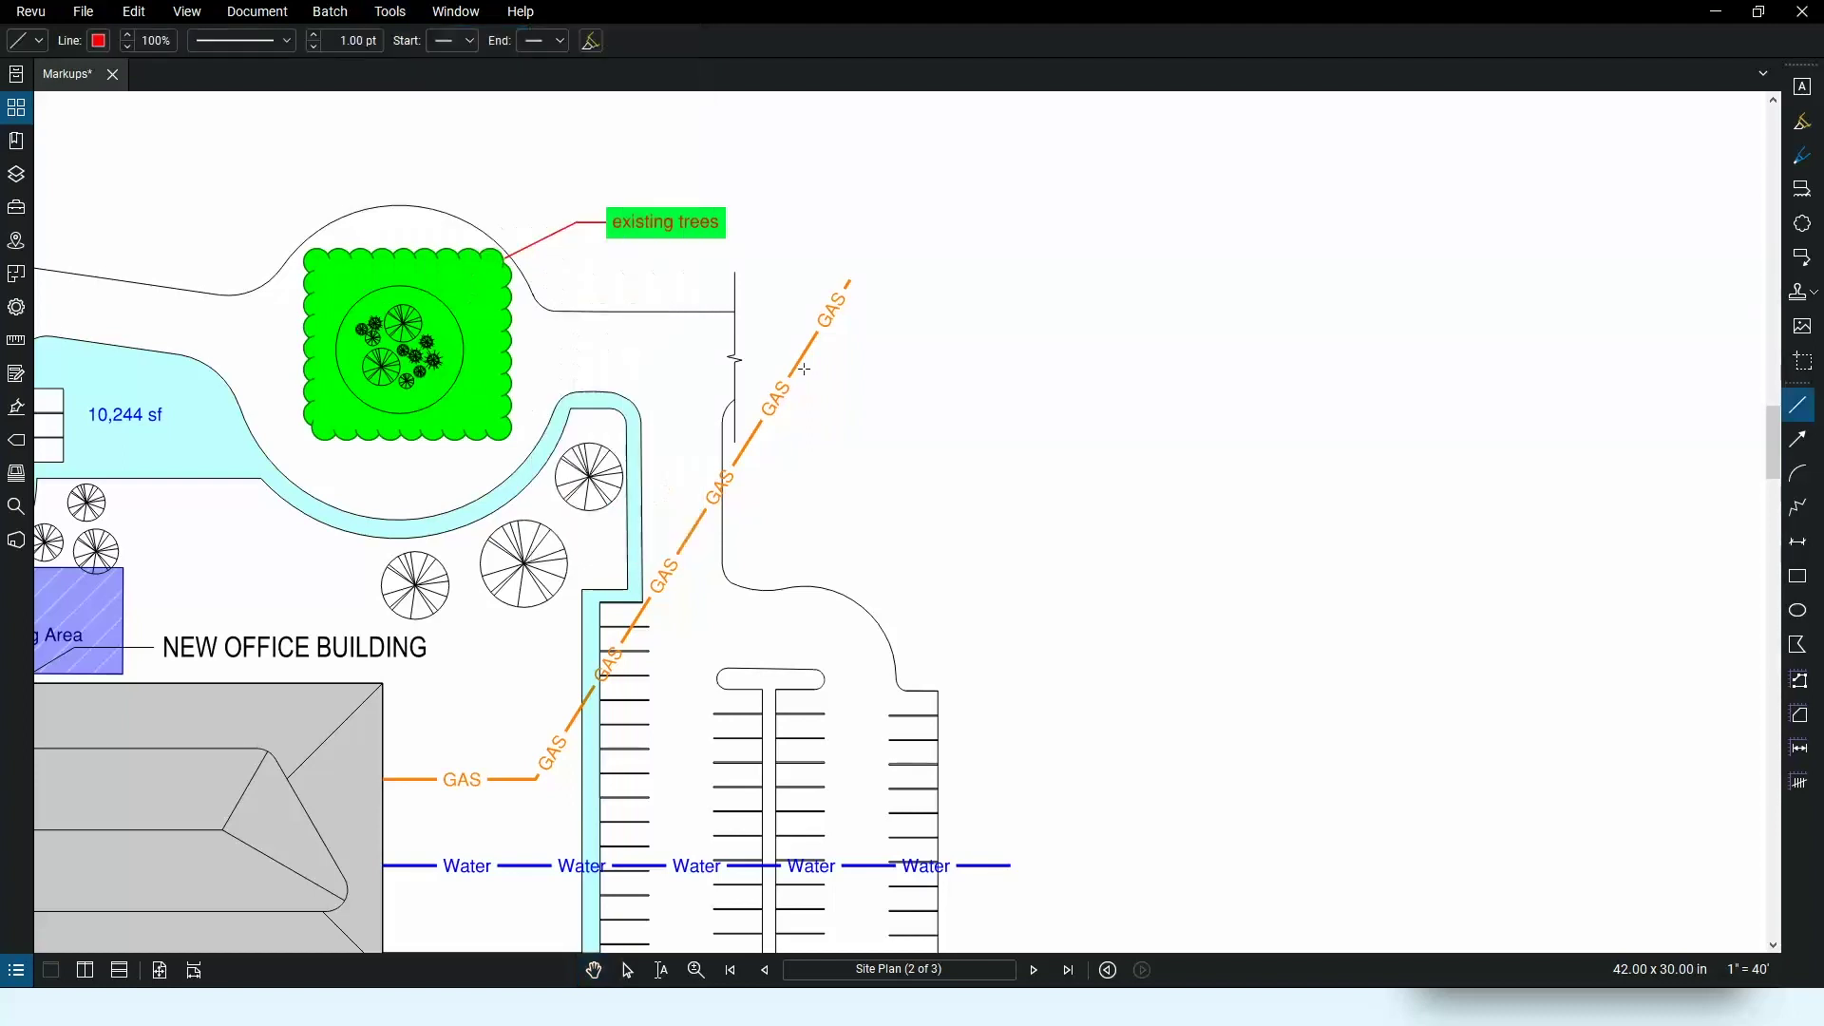
left_click_drag(764, 242, 1159, 237)
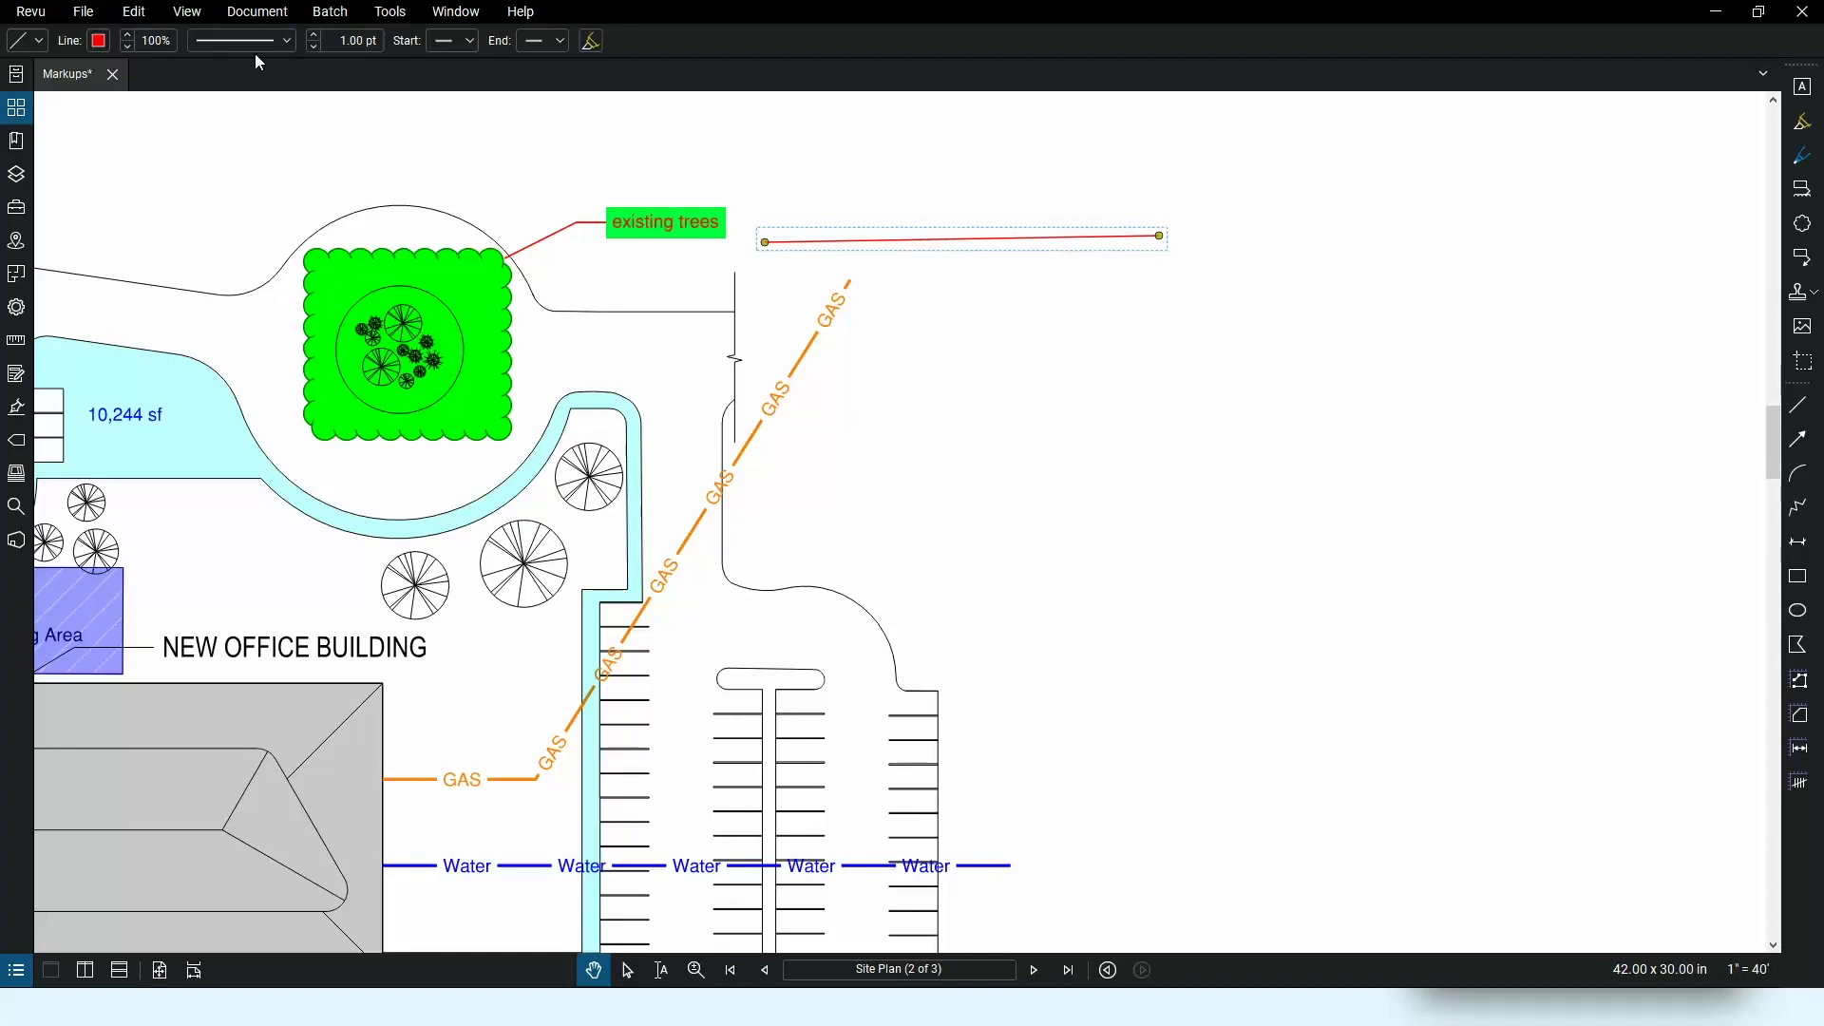
left_click(288, 41)
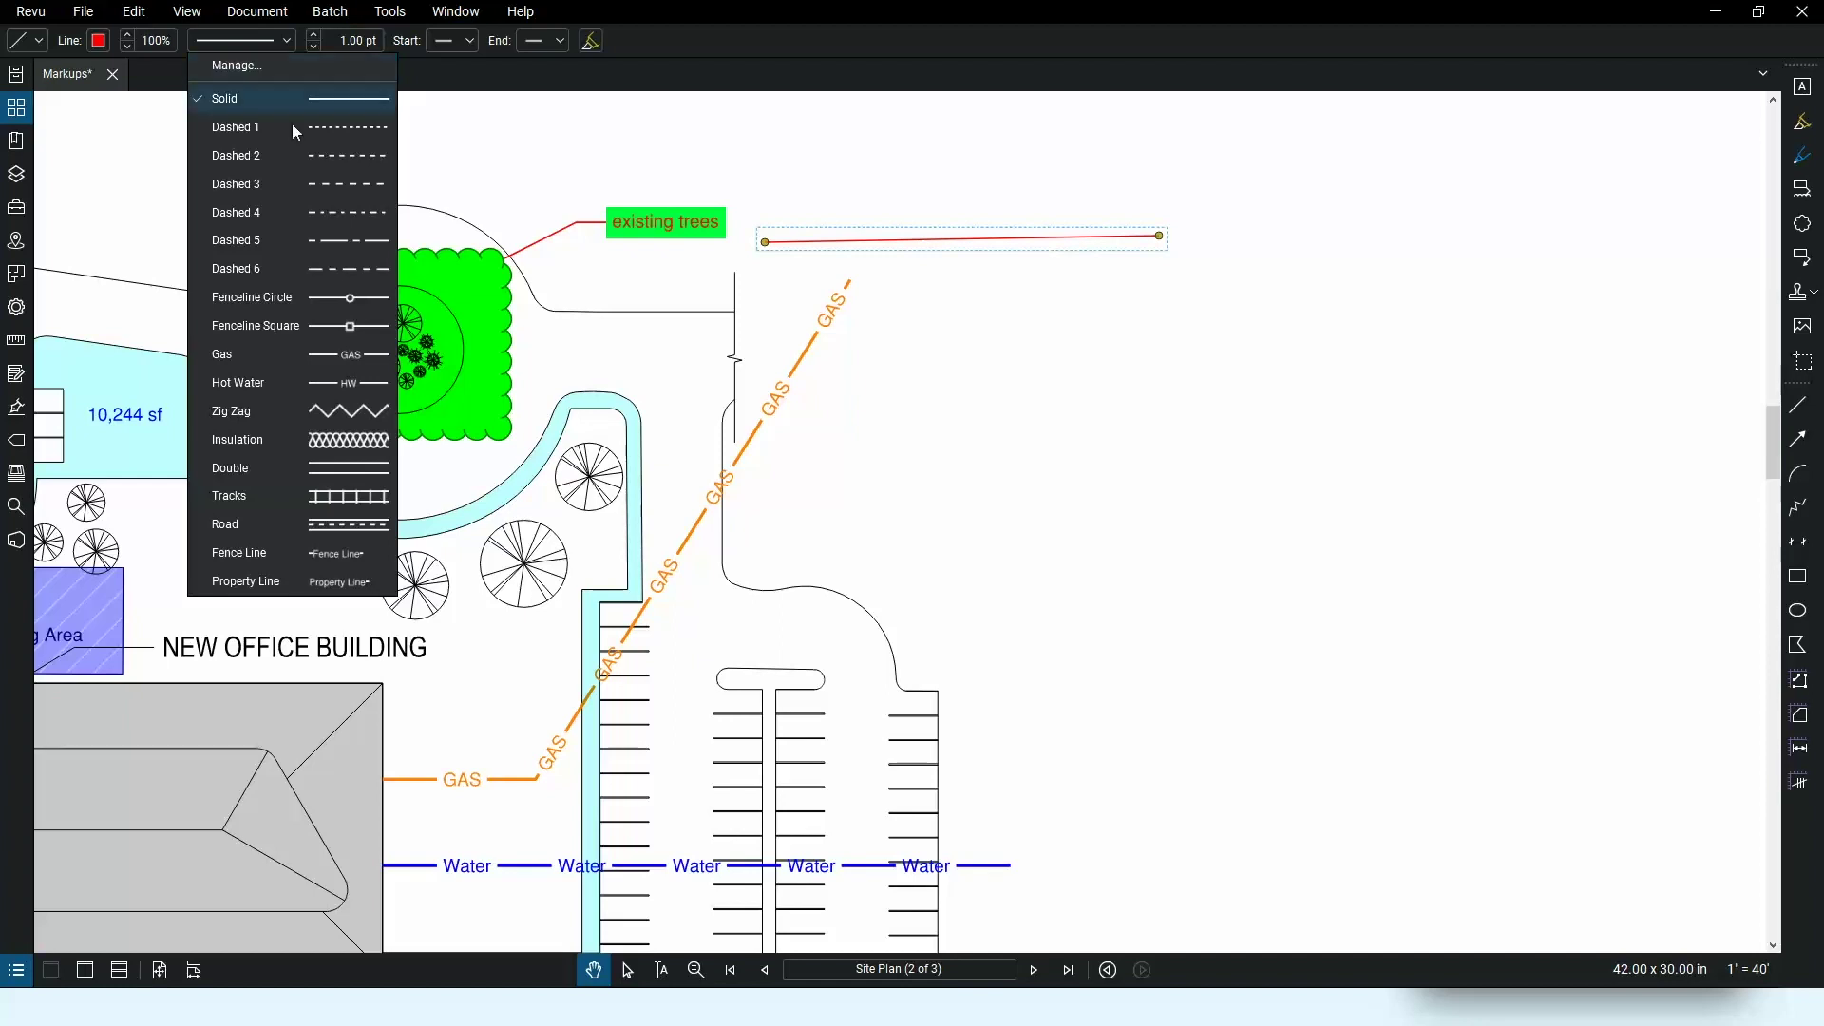
left_click(328, 362)
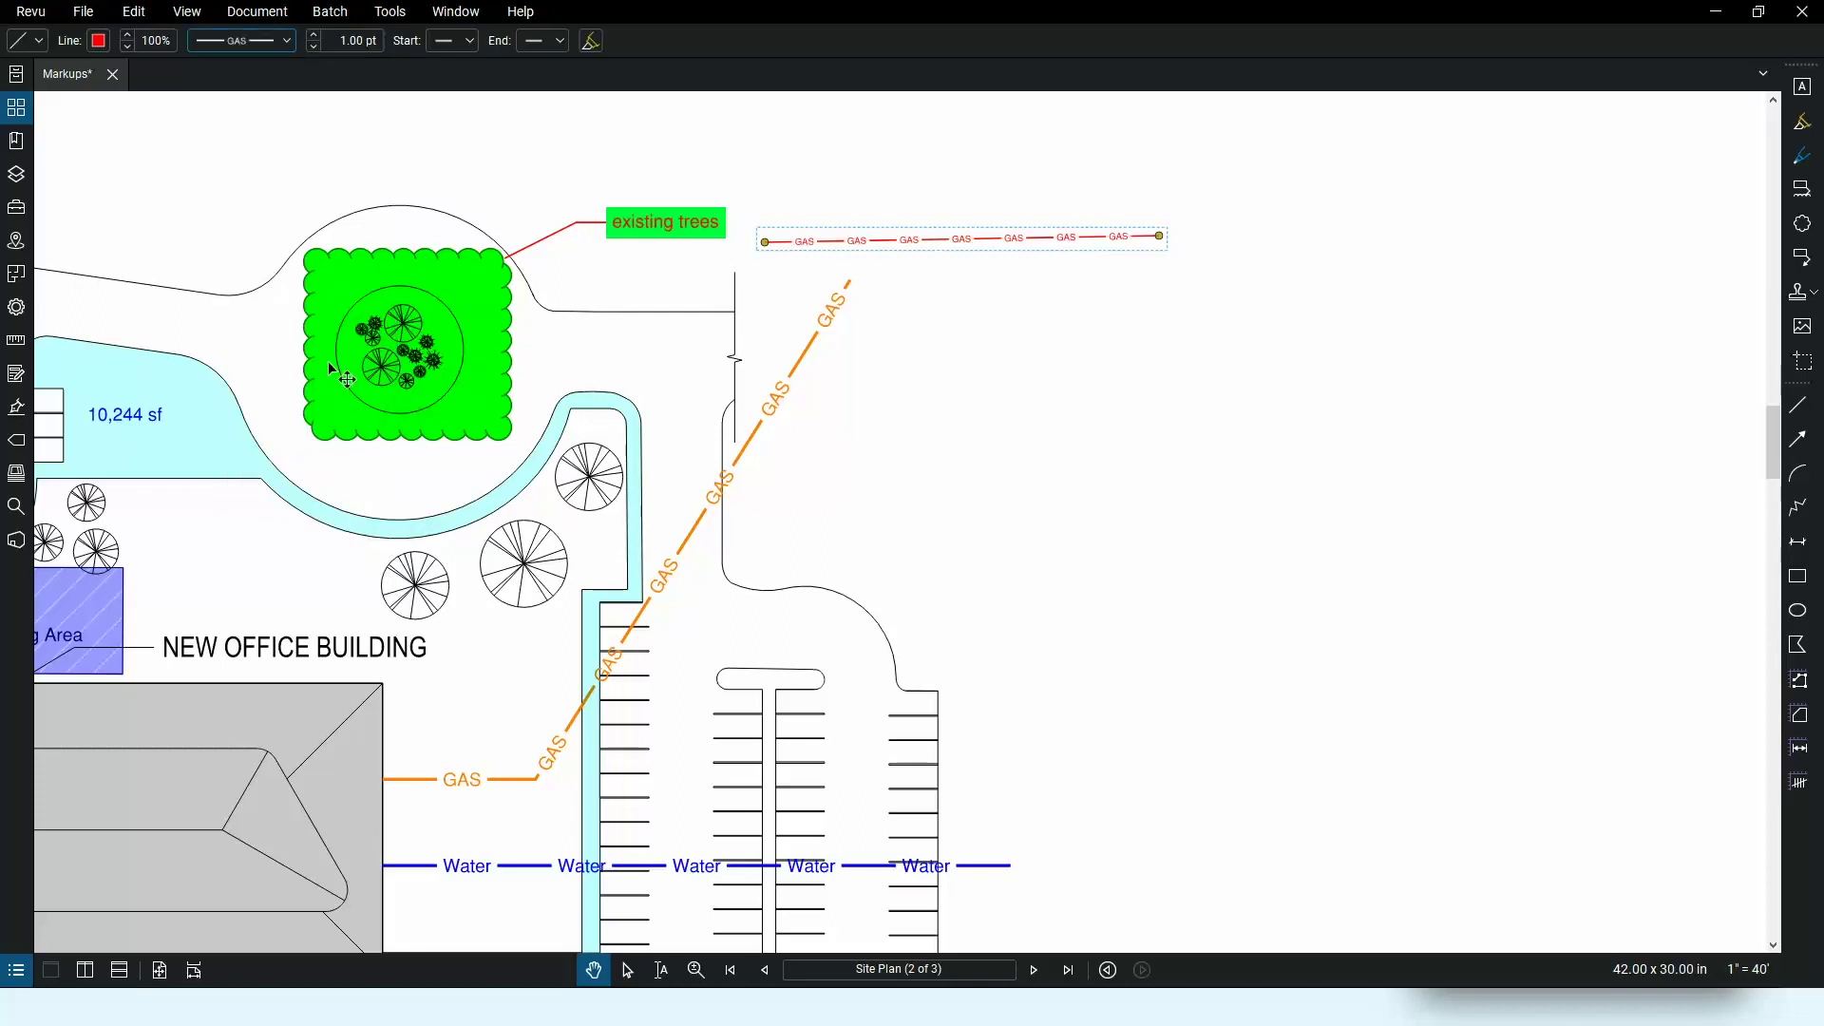
- Change the new gas line's colour to pink and its width to 1.75 pt, keeping the plain line end
scroll(1033, 260, "up", 3)
left_click_drag(933, 248, 969, 343)
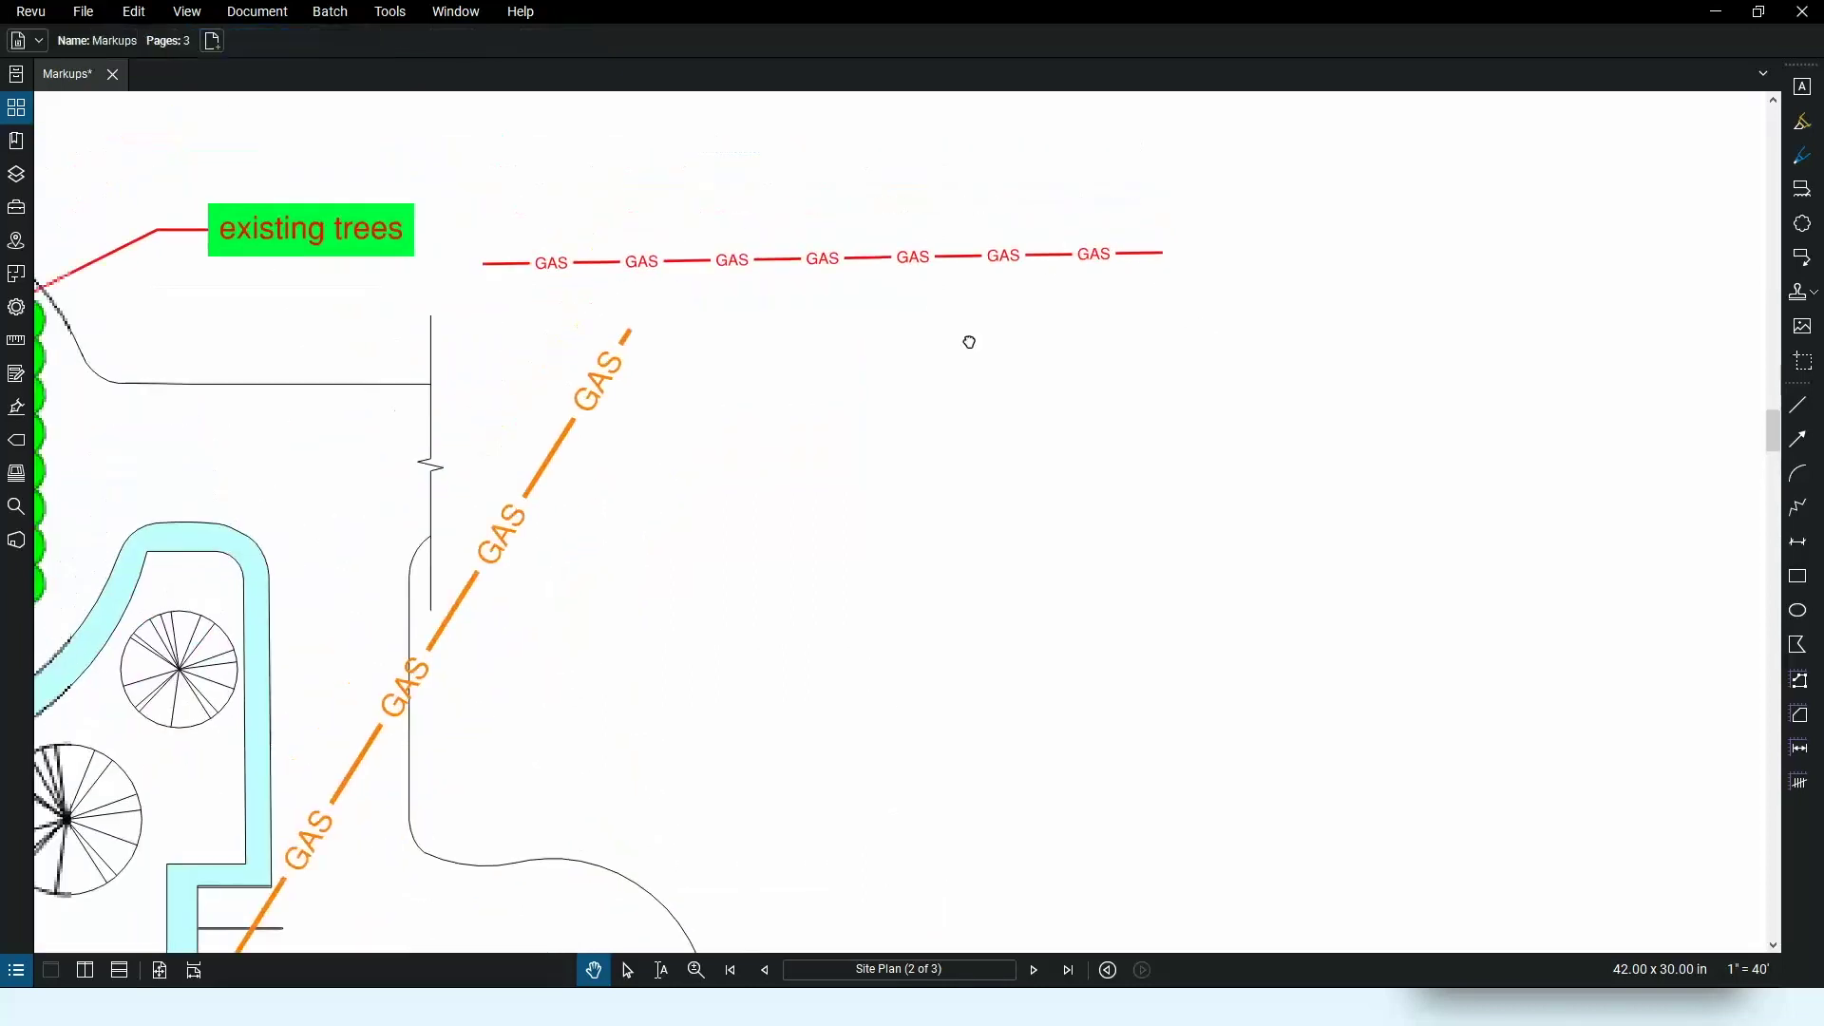
left_click(914, 263)
left_click(1170, 258)
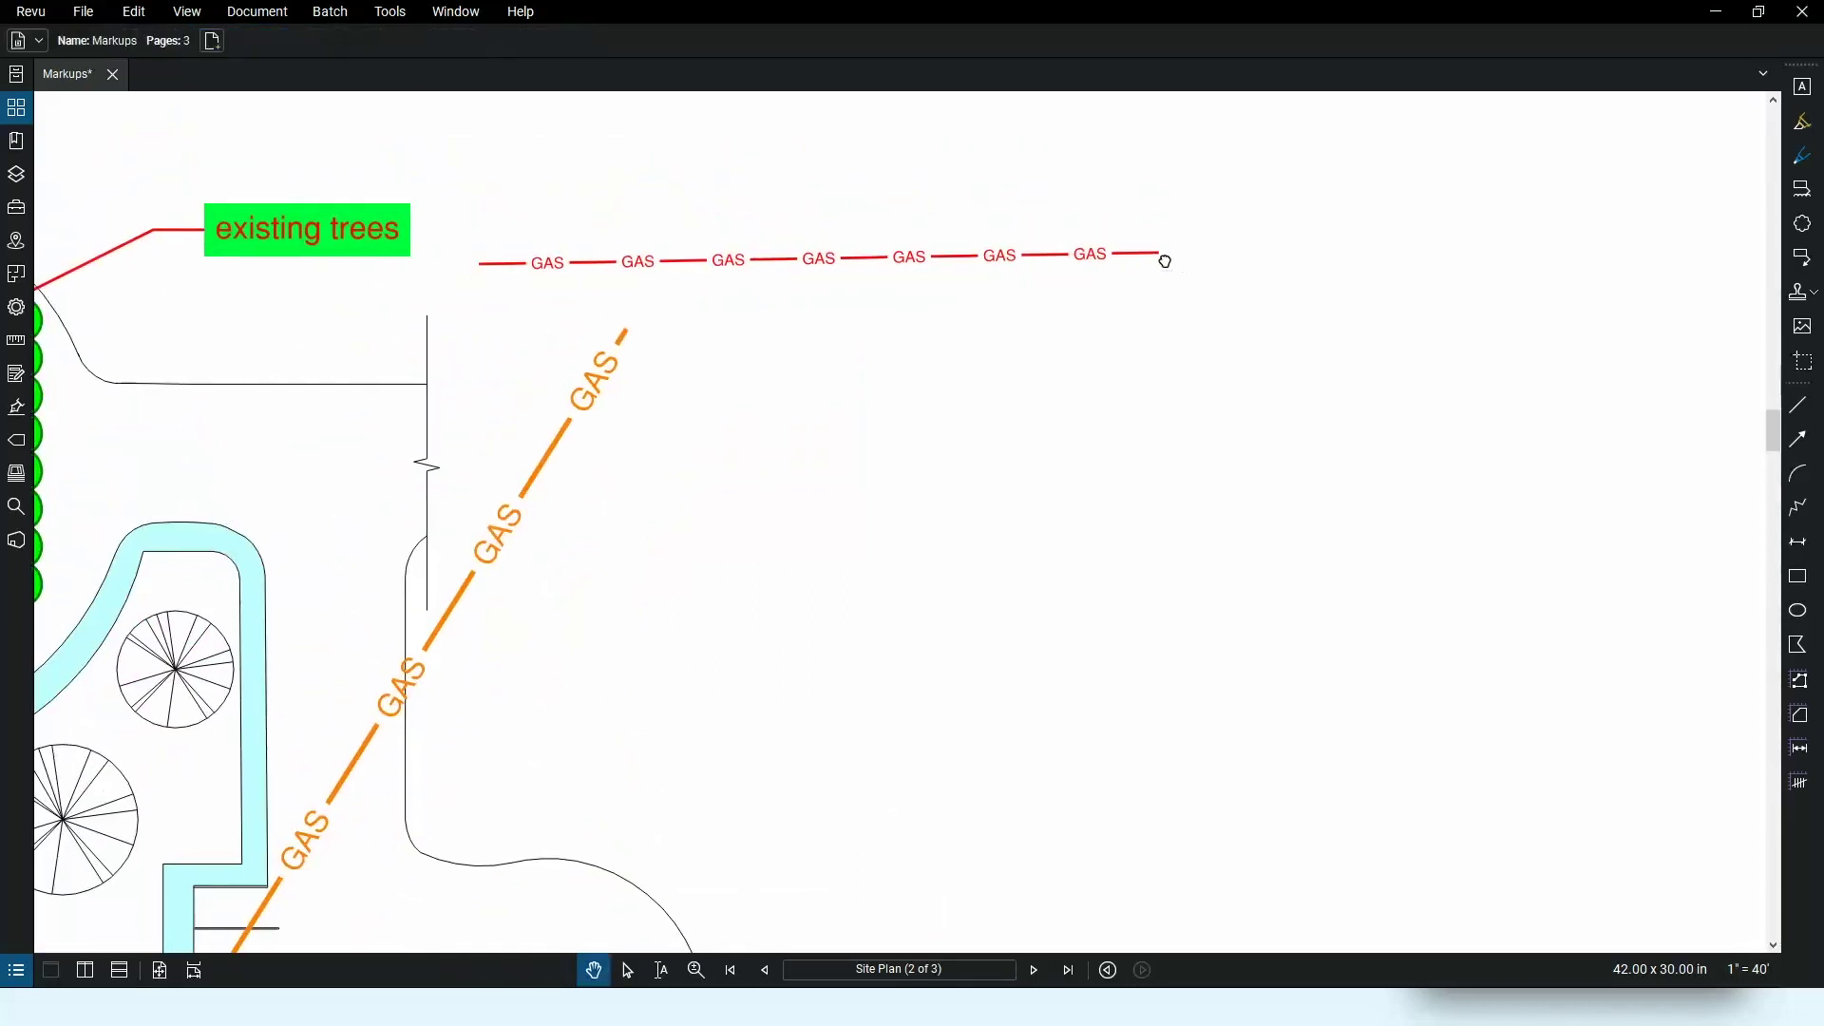
left_click(866, 266)
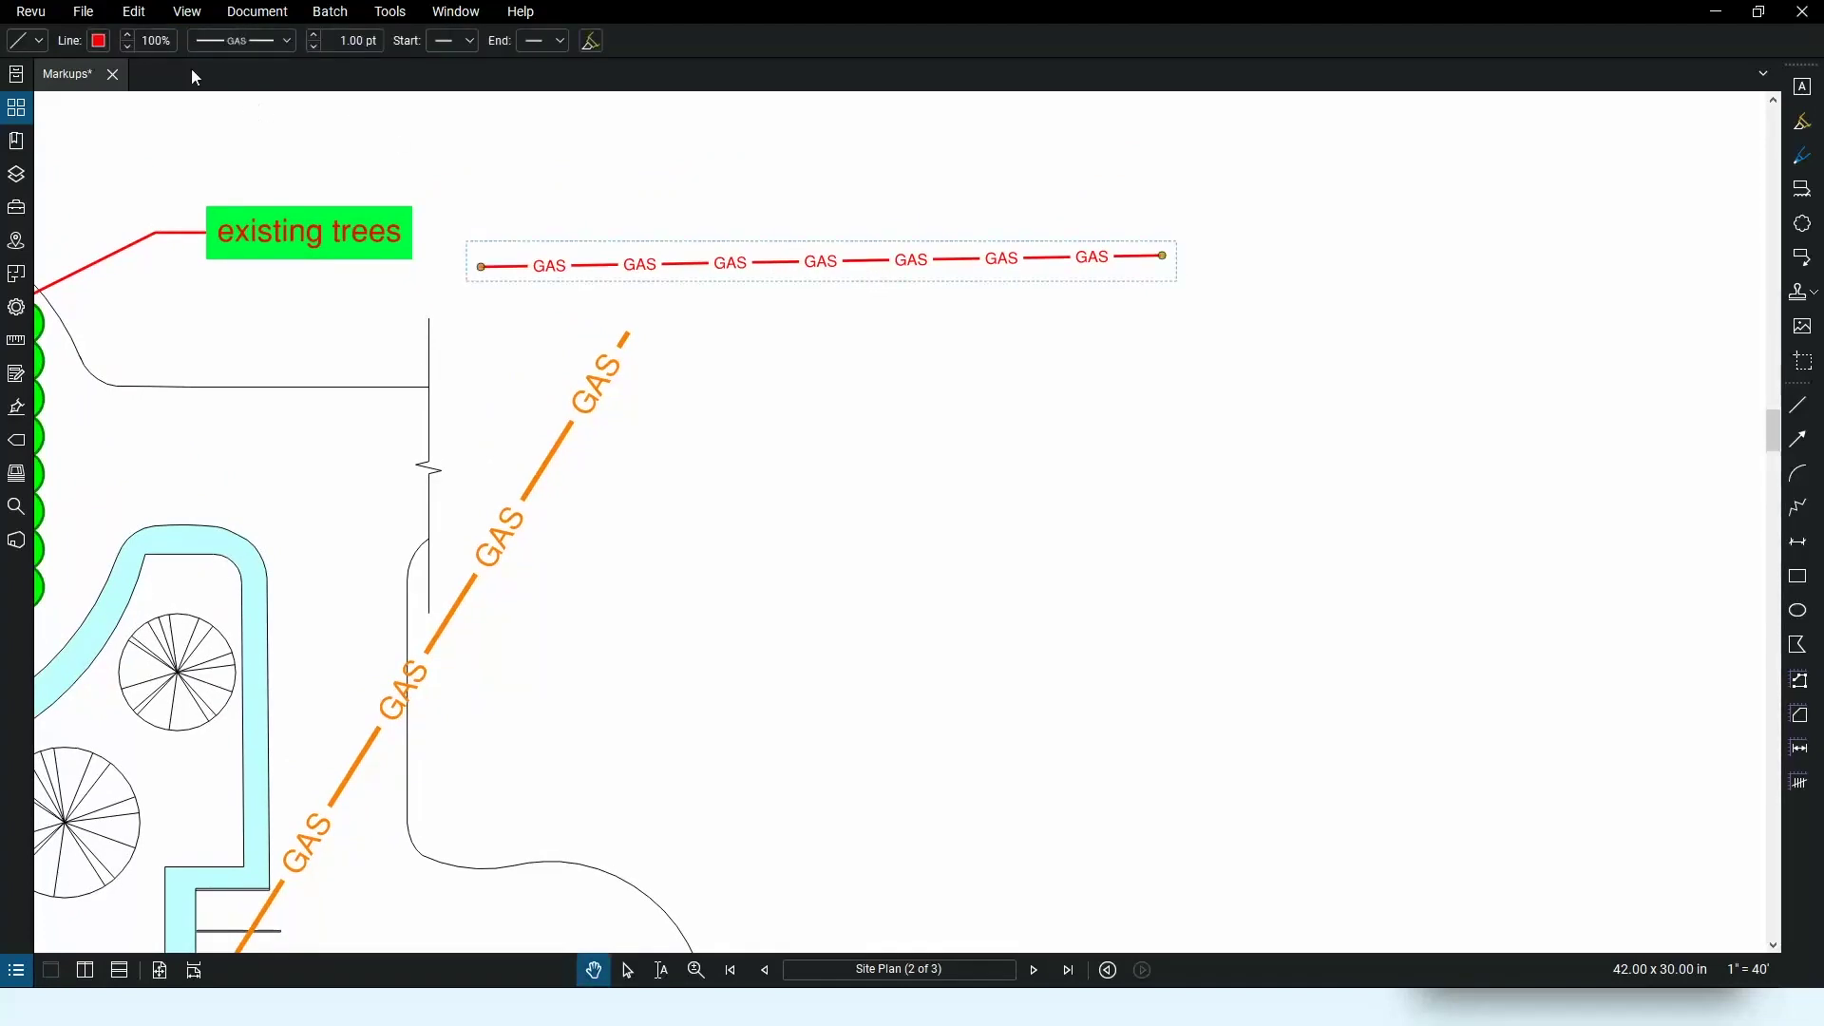
left_click(99, 42)
left_click(238, 105)
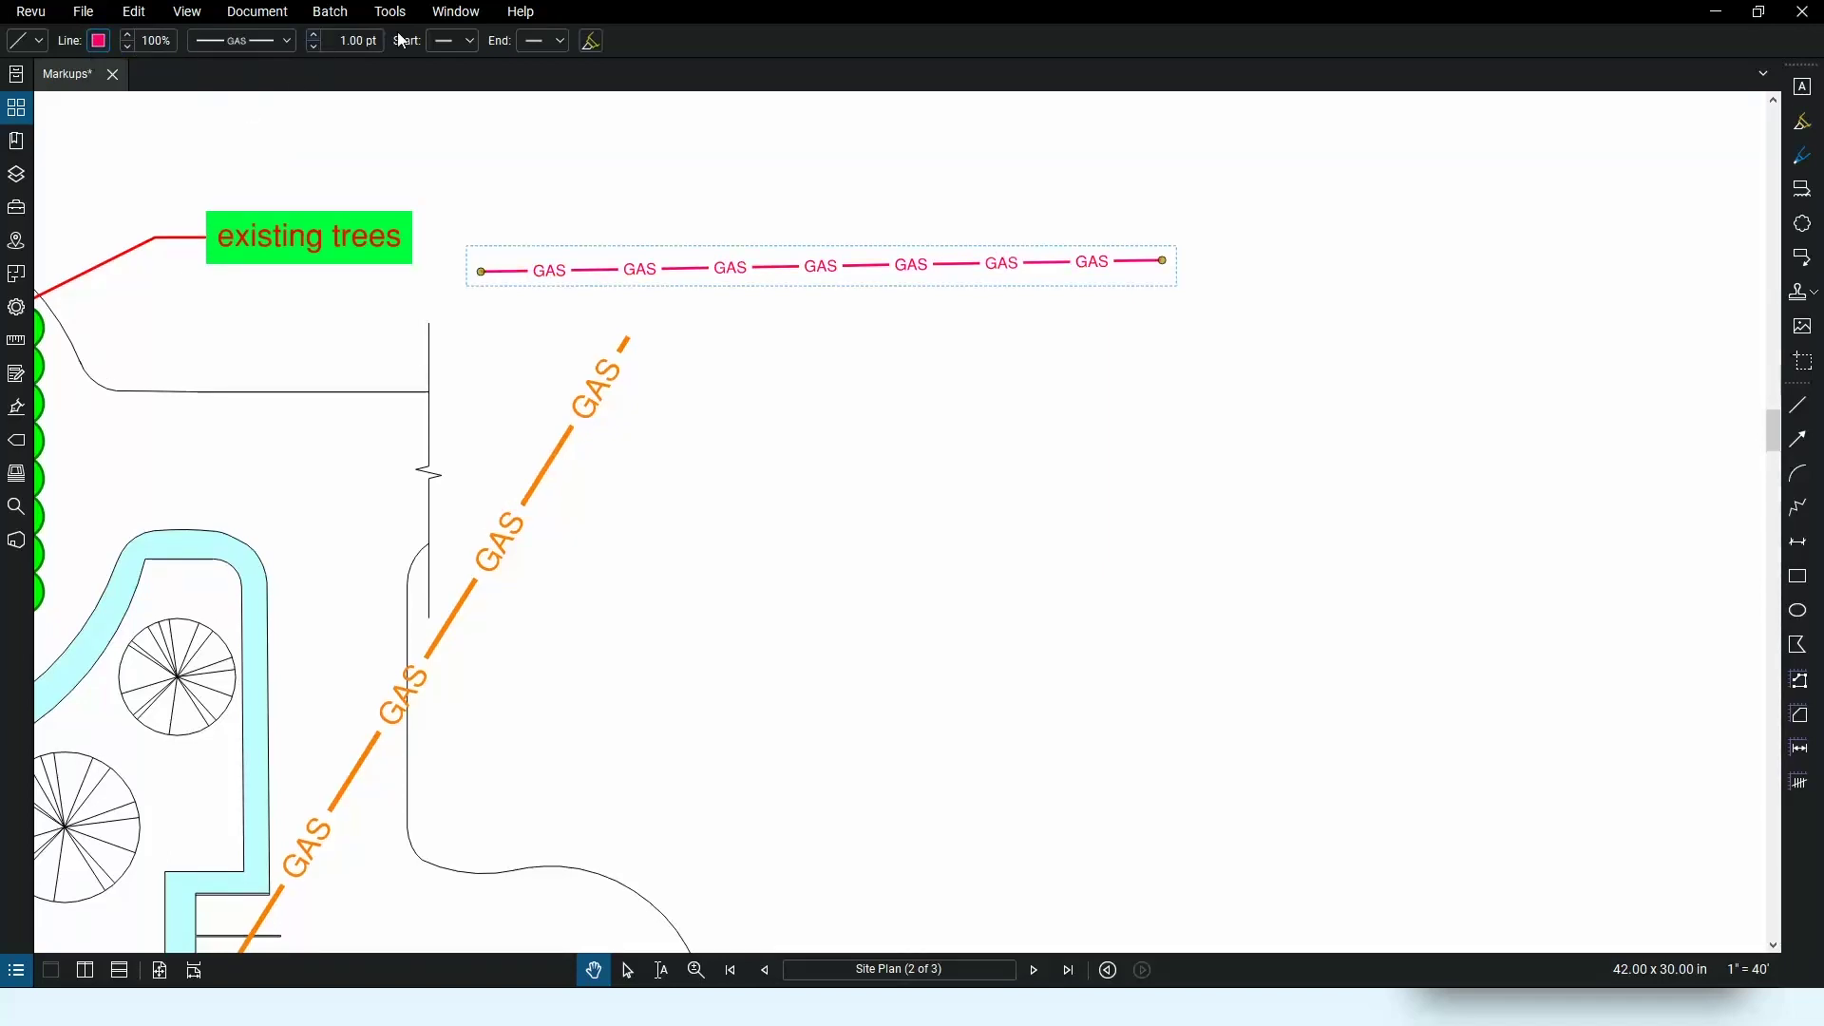
left_click(316, 34)
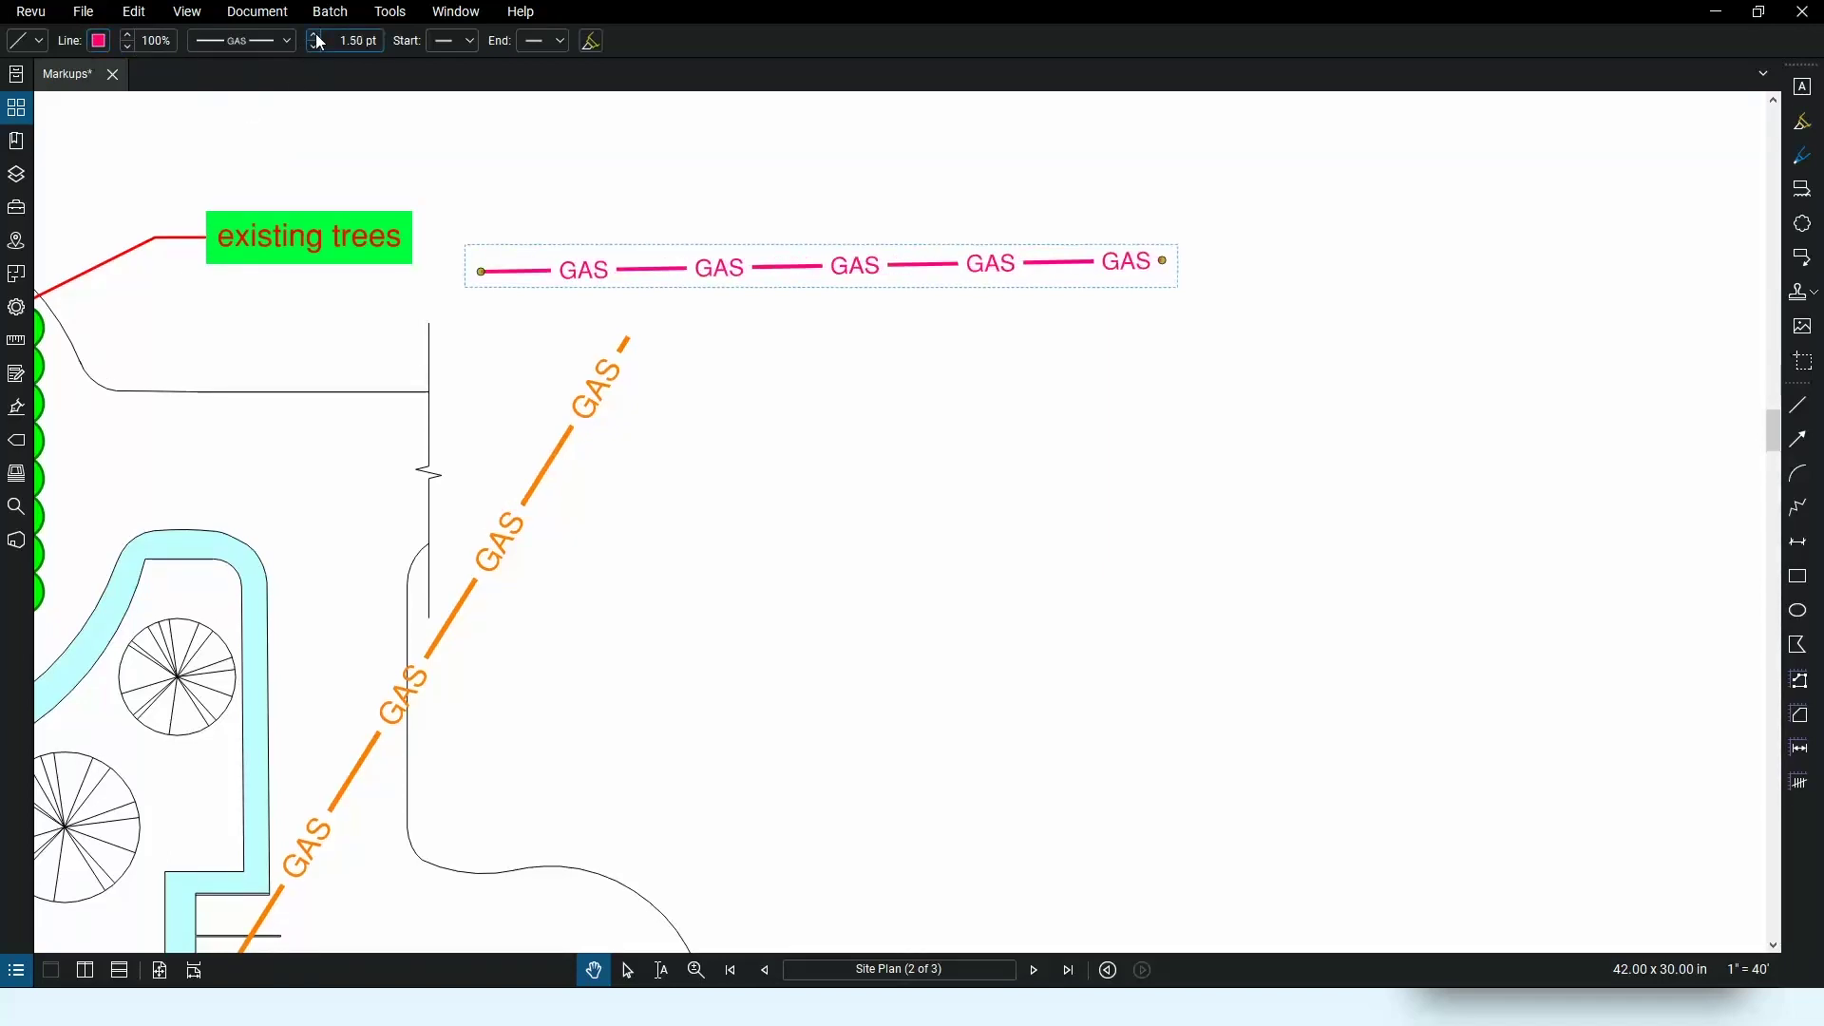
left_click(316, 34)
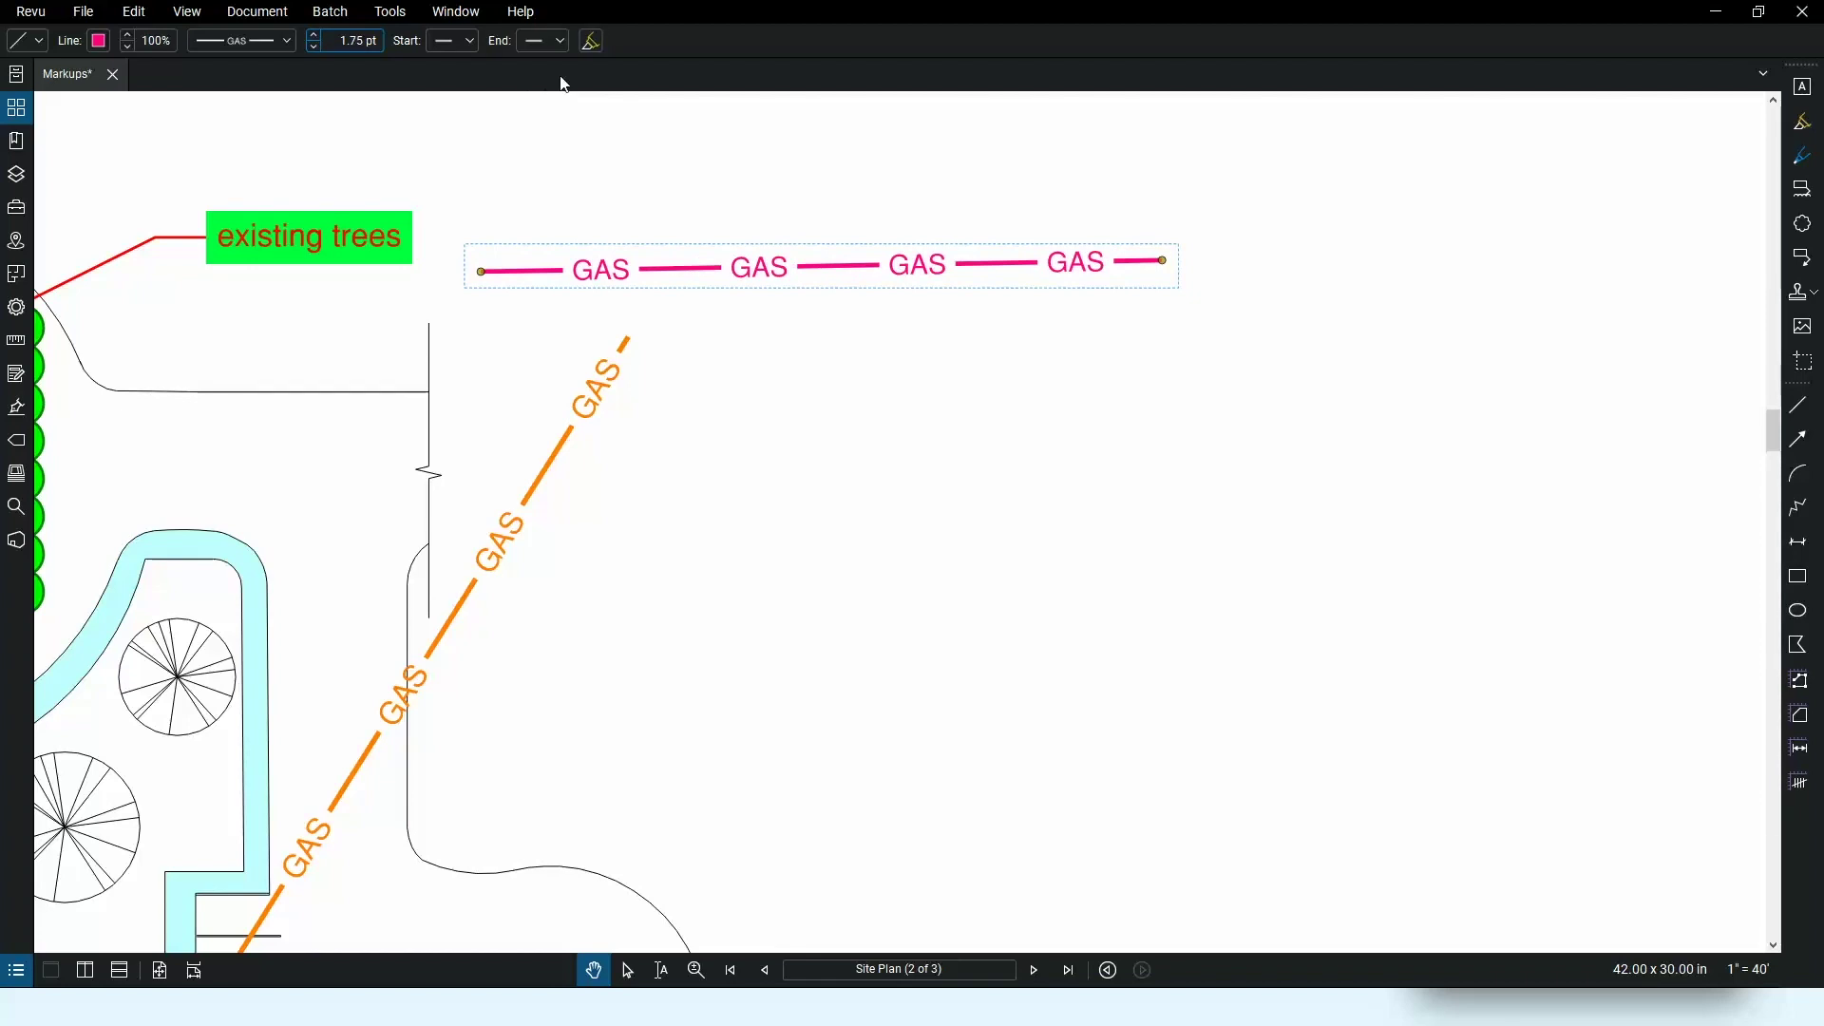
left_click(561, 44)
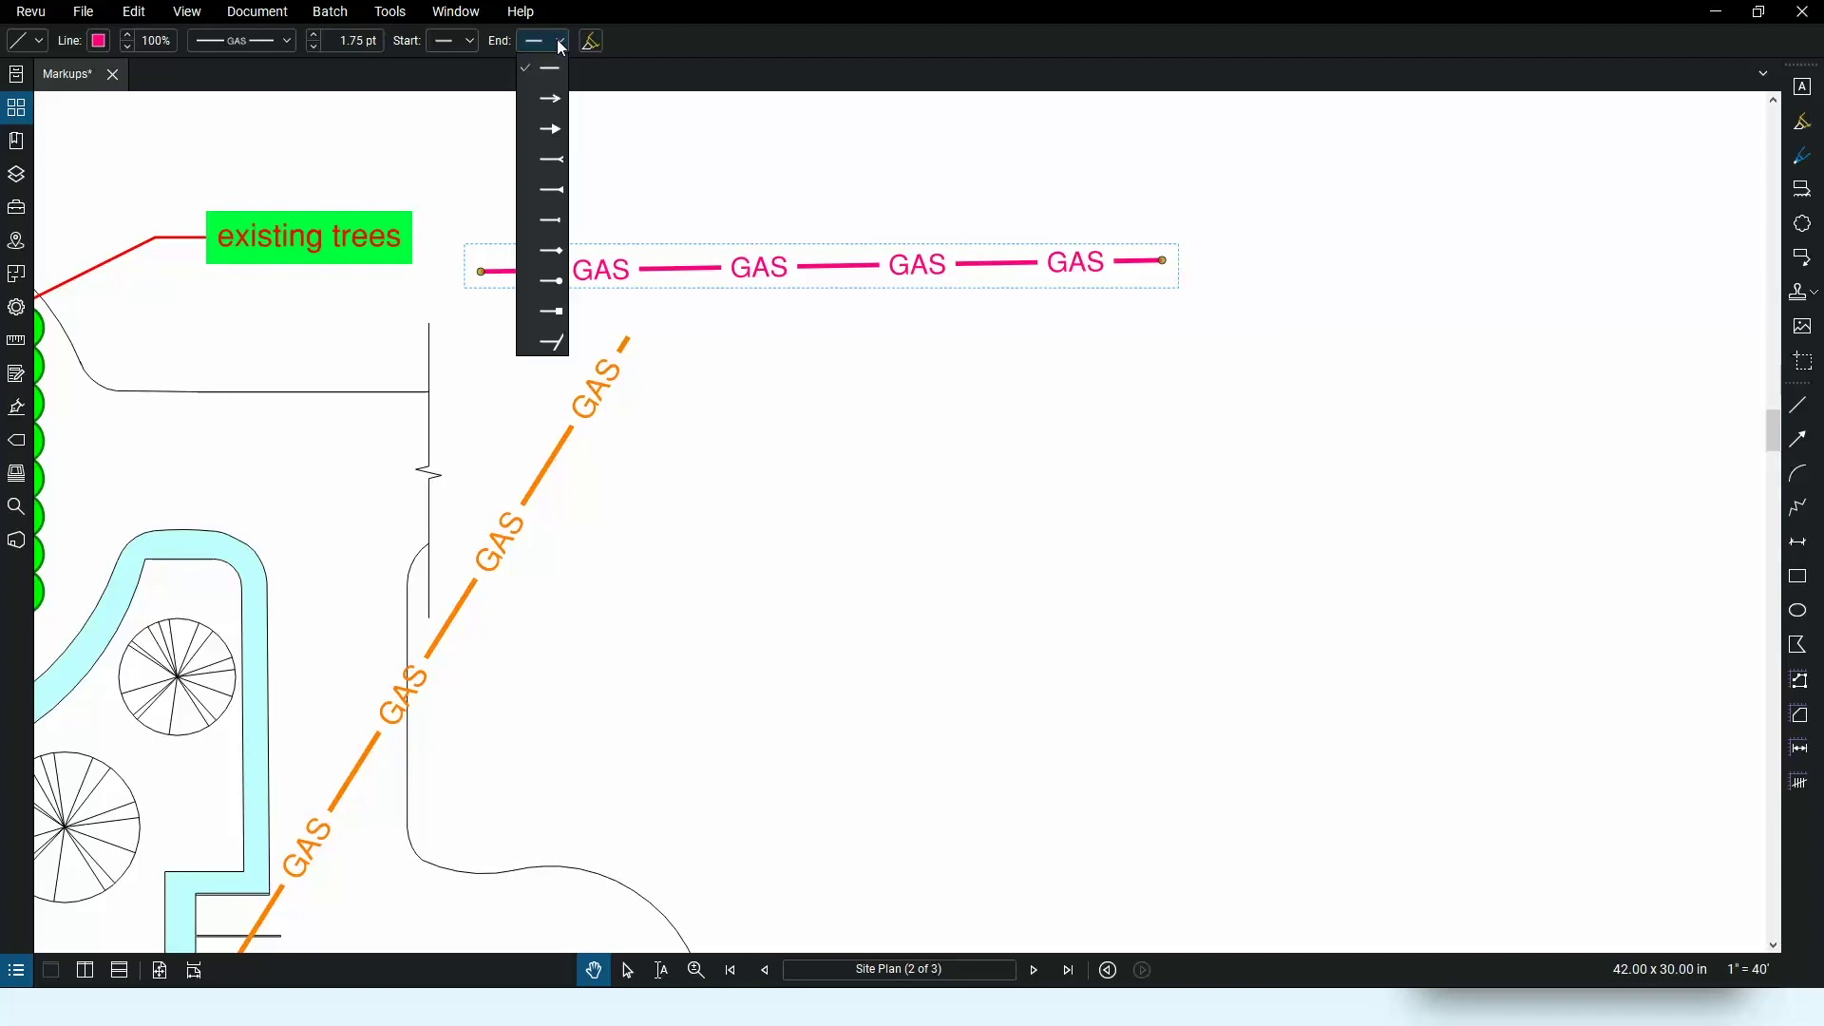
left_click(746, 488)
- Mark the short row of parking stalls nearest the red fence line with a Cloud+ callout reading "Covert to ADA parking"
scroll(767, 527, "down", 5)
scroll(771, 529, "down", 2)
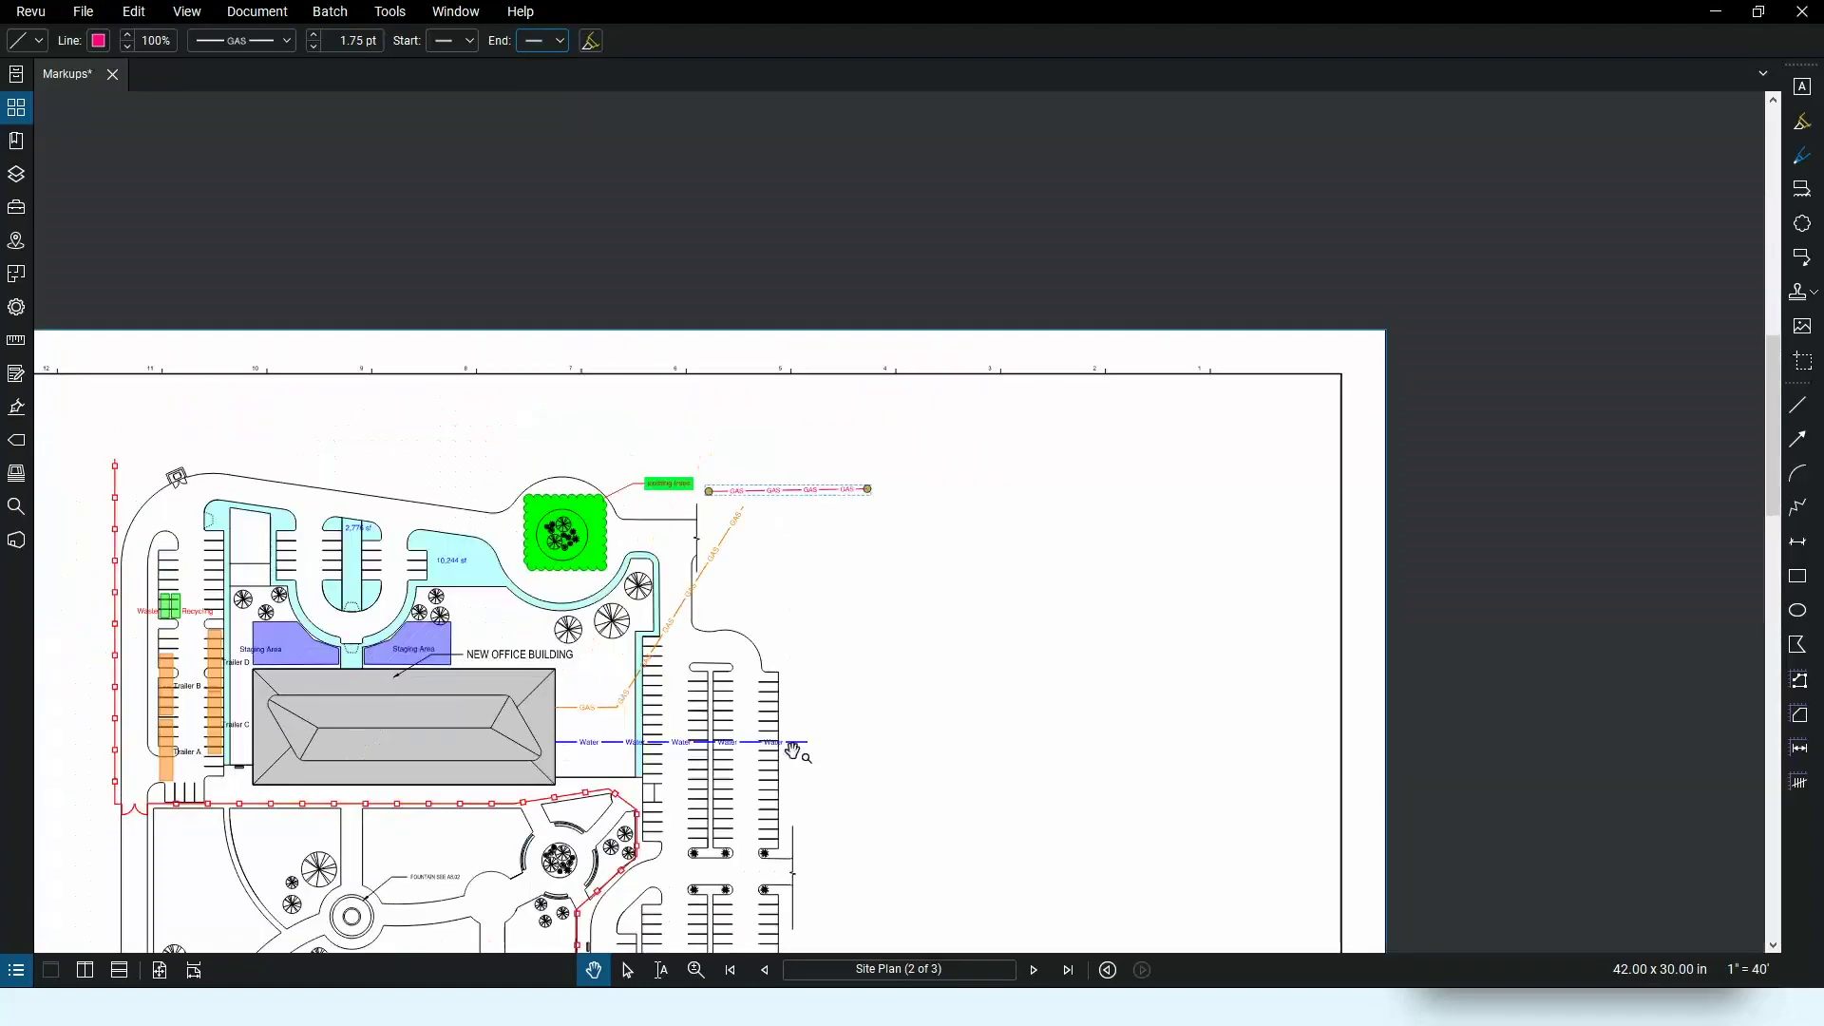
scroll(665, 551, "up", 6)
scroll(630, 549, "up", 2)
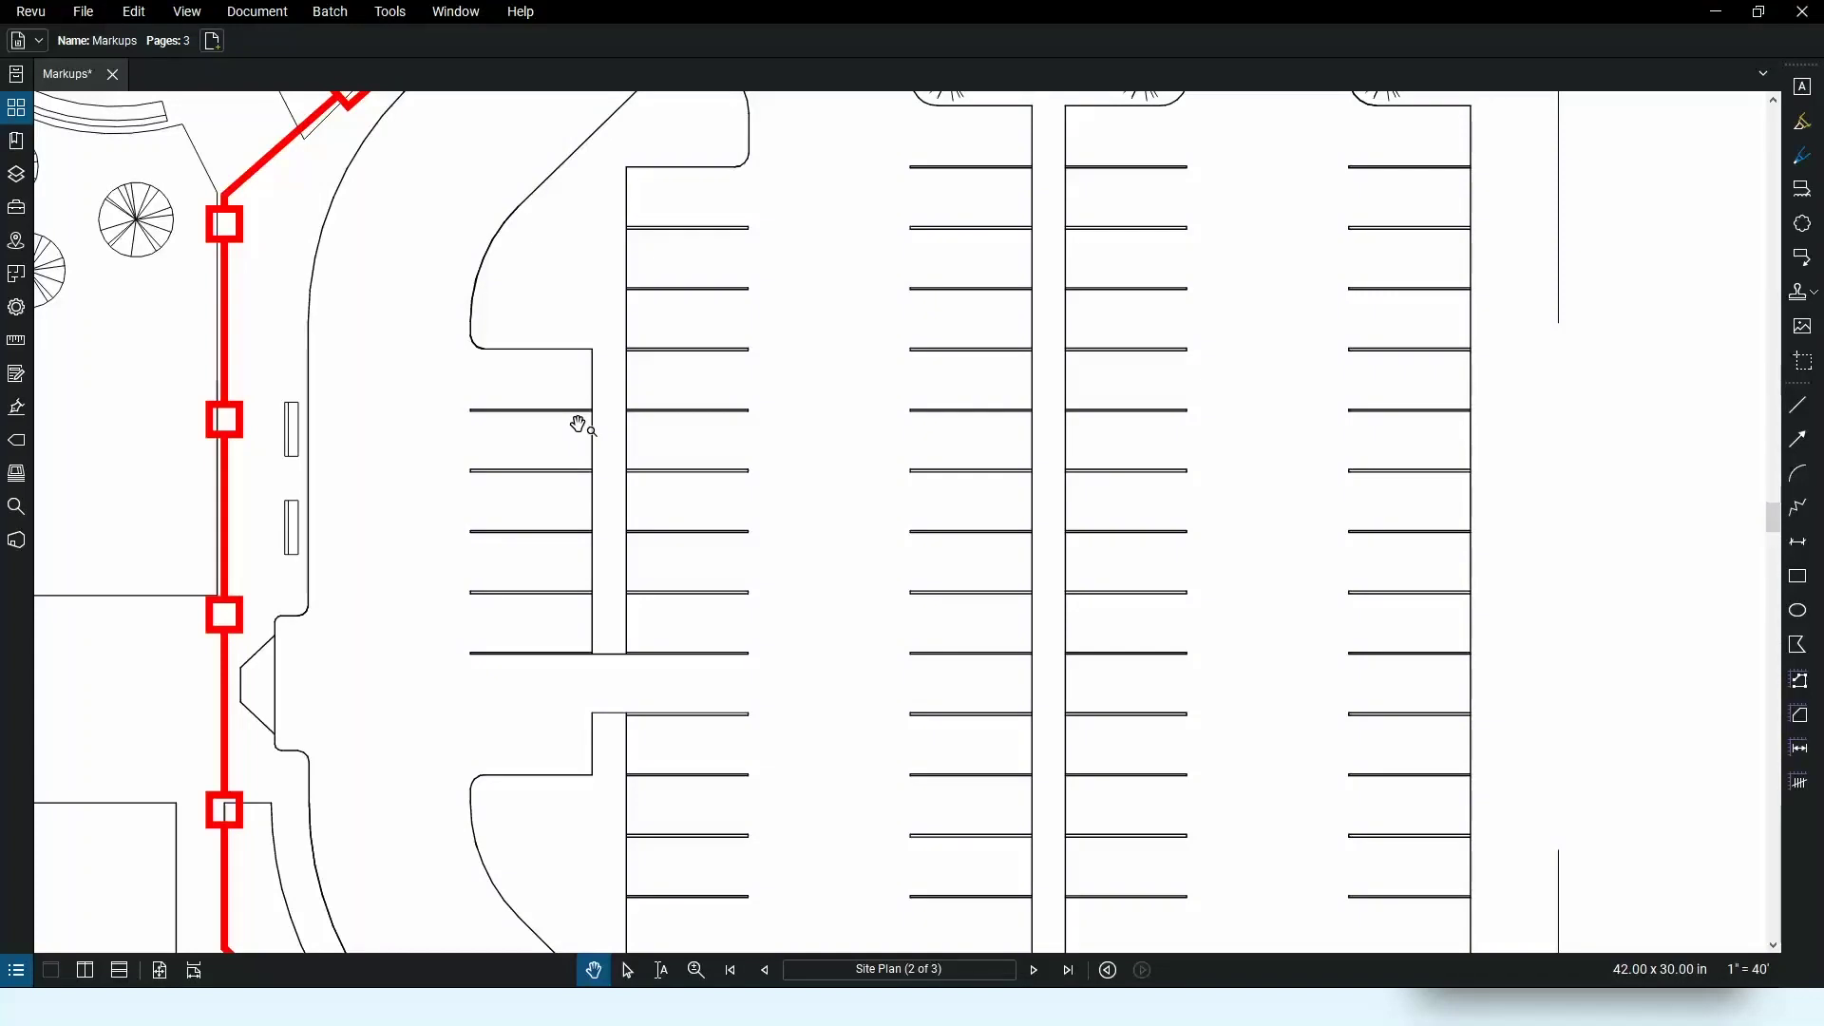
left_click(390, 12)
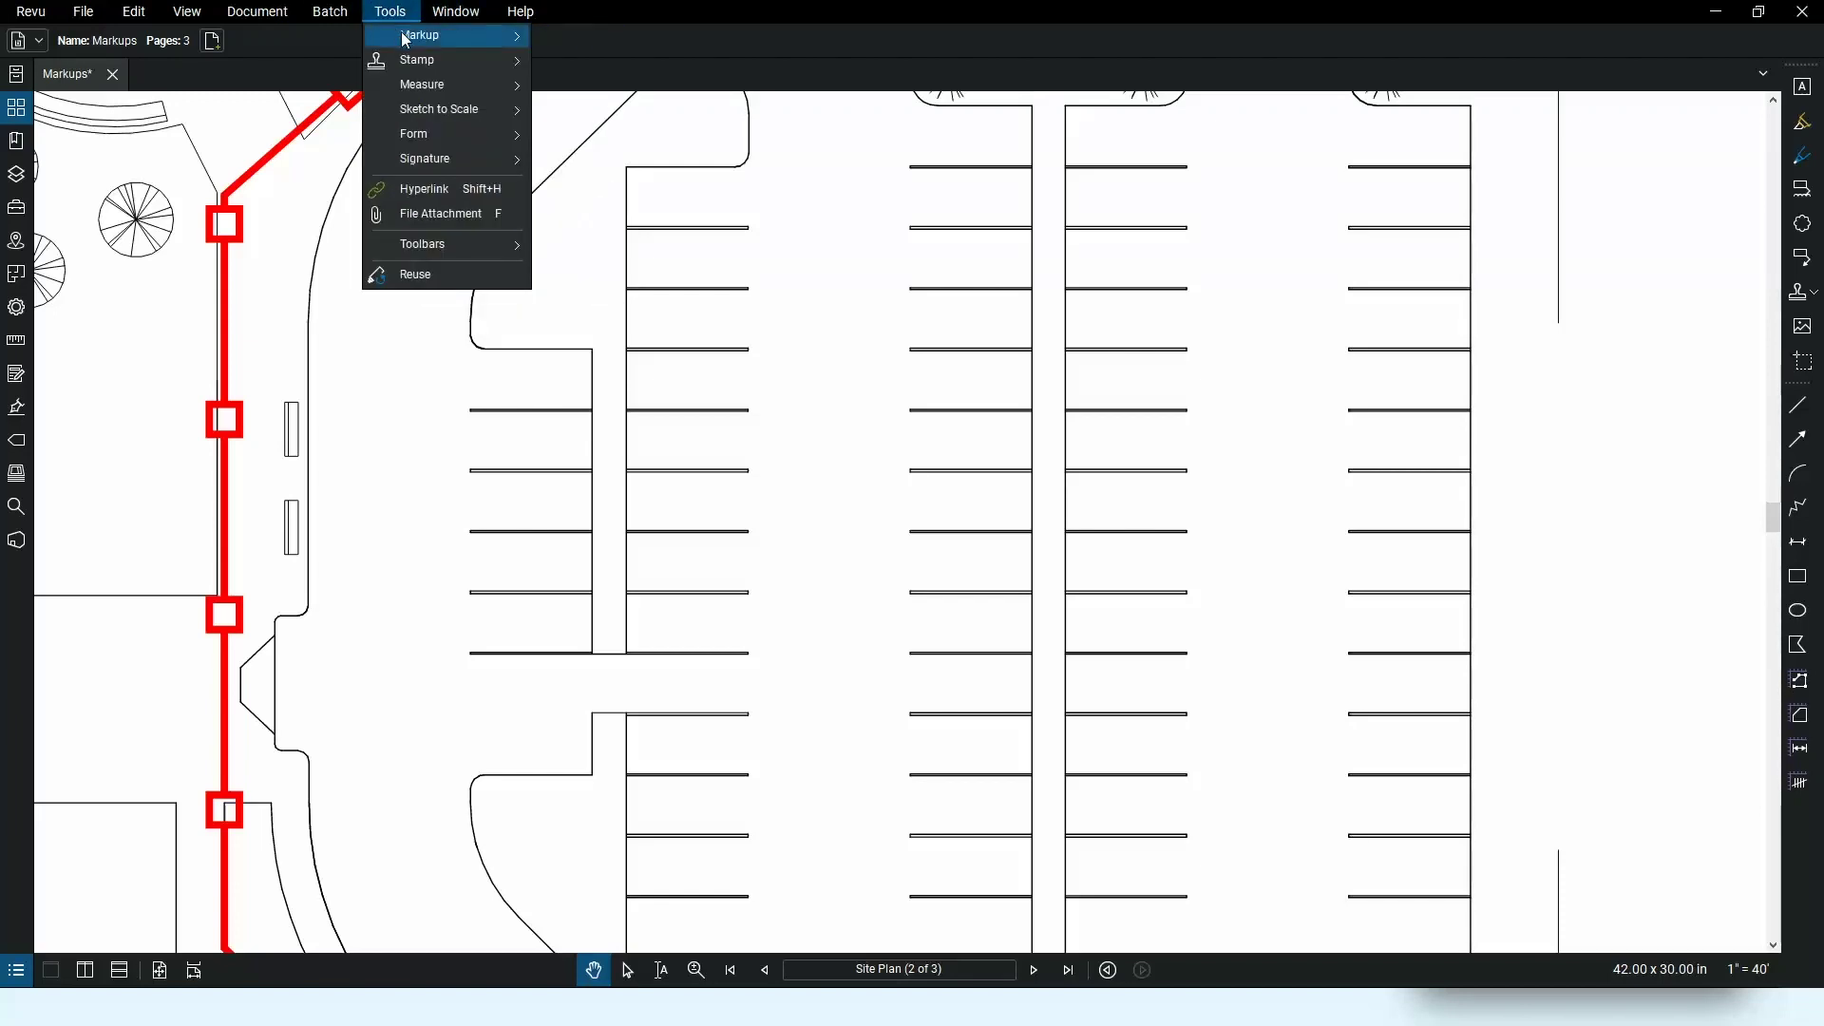
mouse_move(470, 32)
left_click(641, 457)
left_click_drag(457, 323, 598, 668)
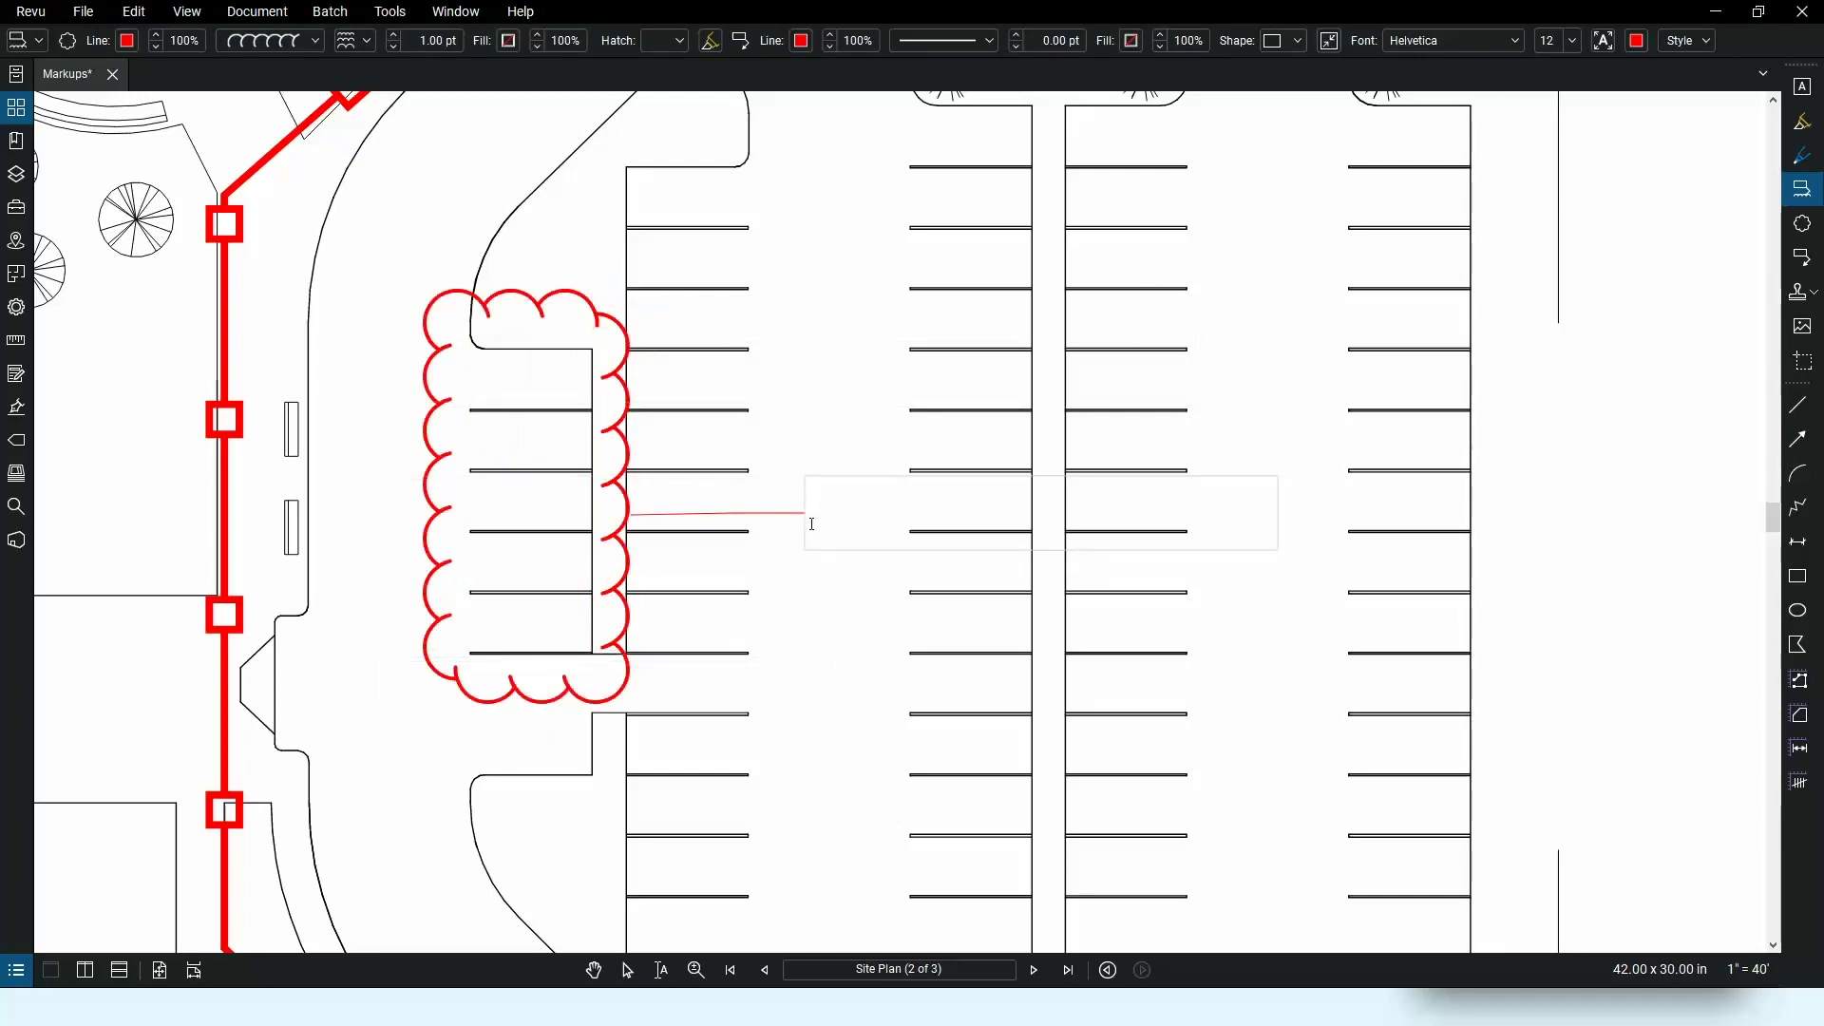
left_click(806, 515)
type("Covert to ADA parking")
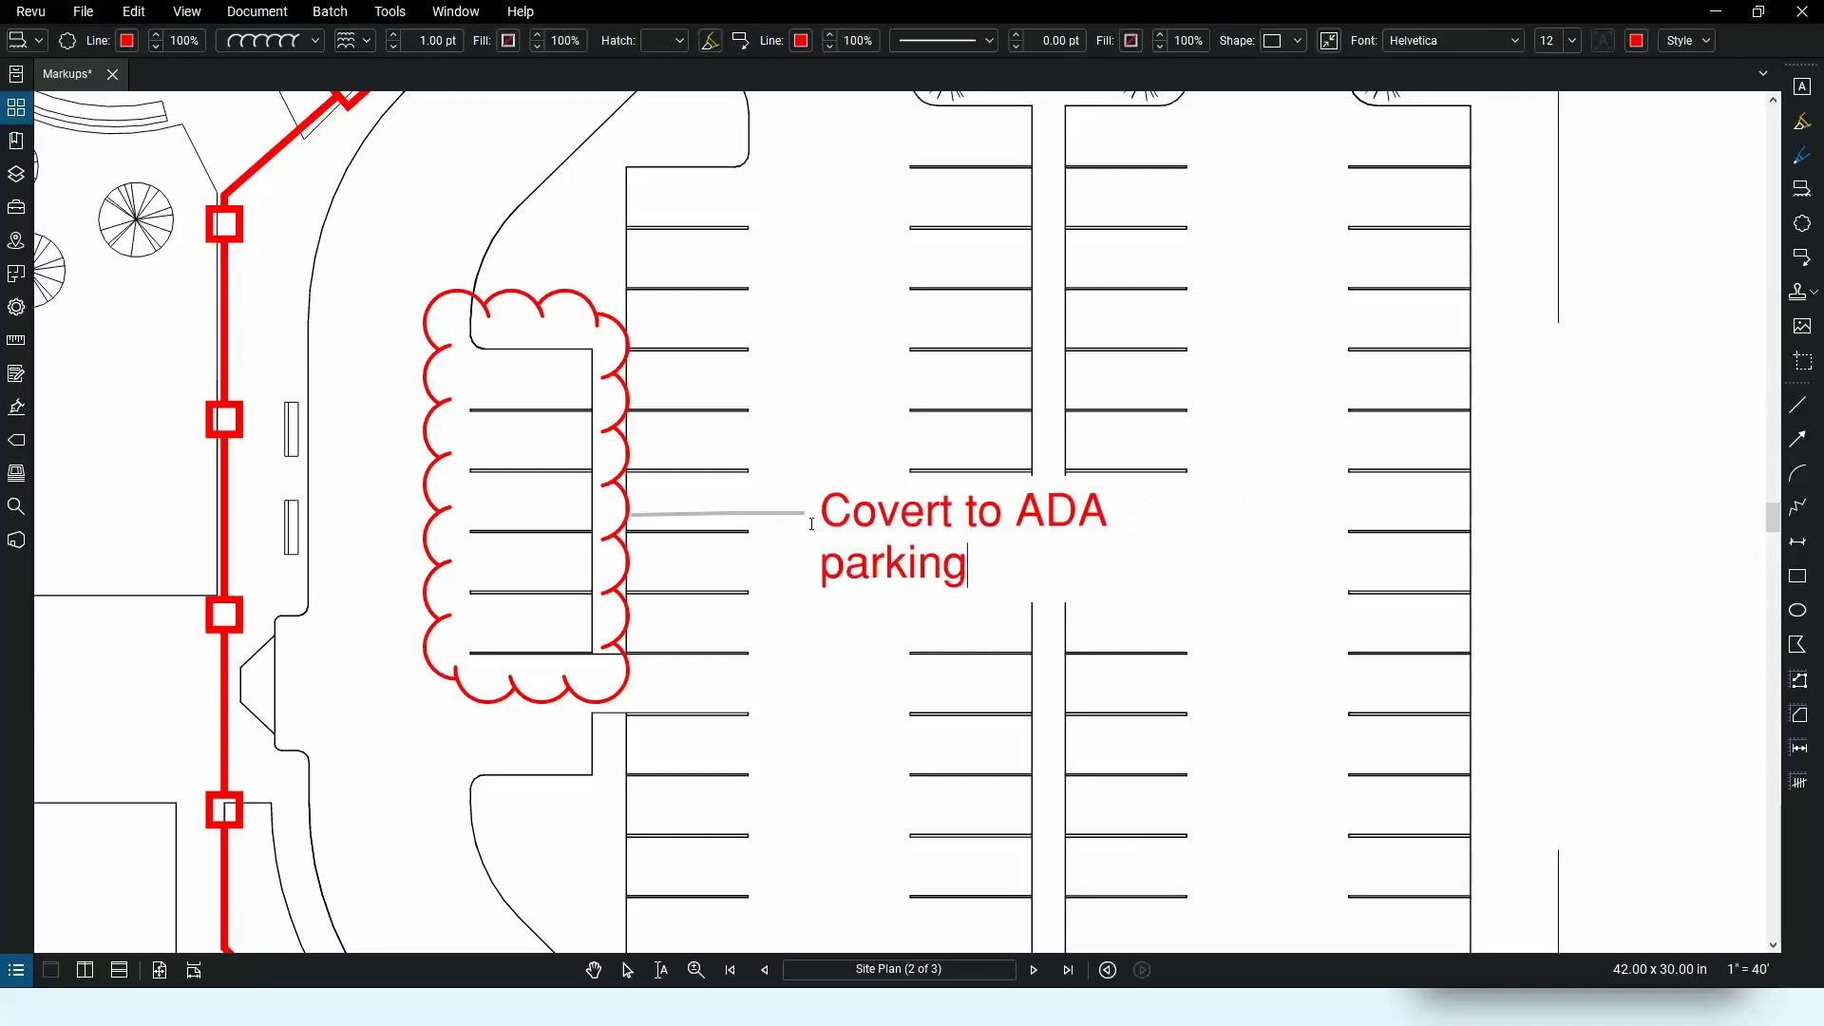
left_click(807, 516)
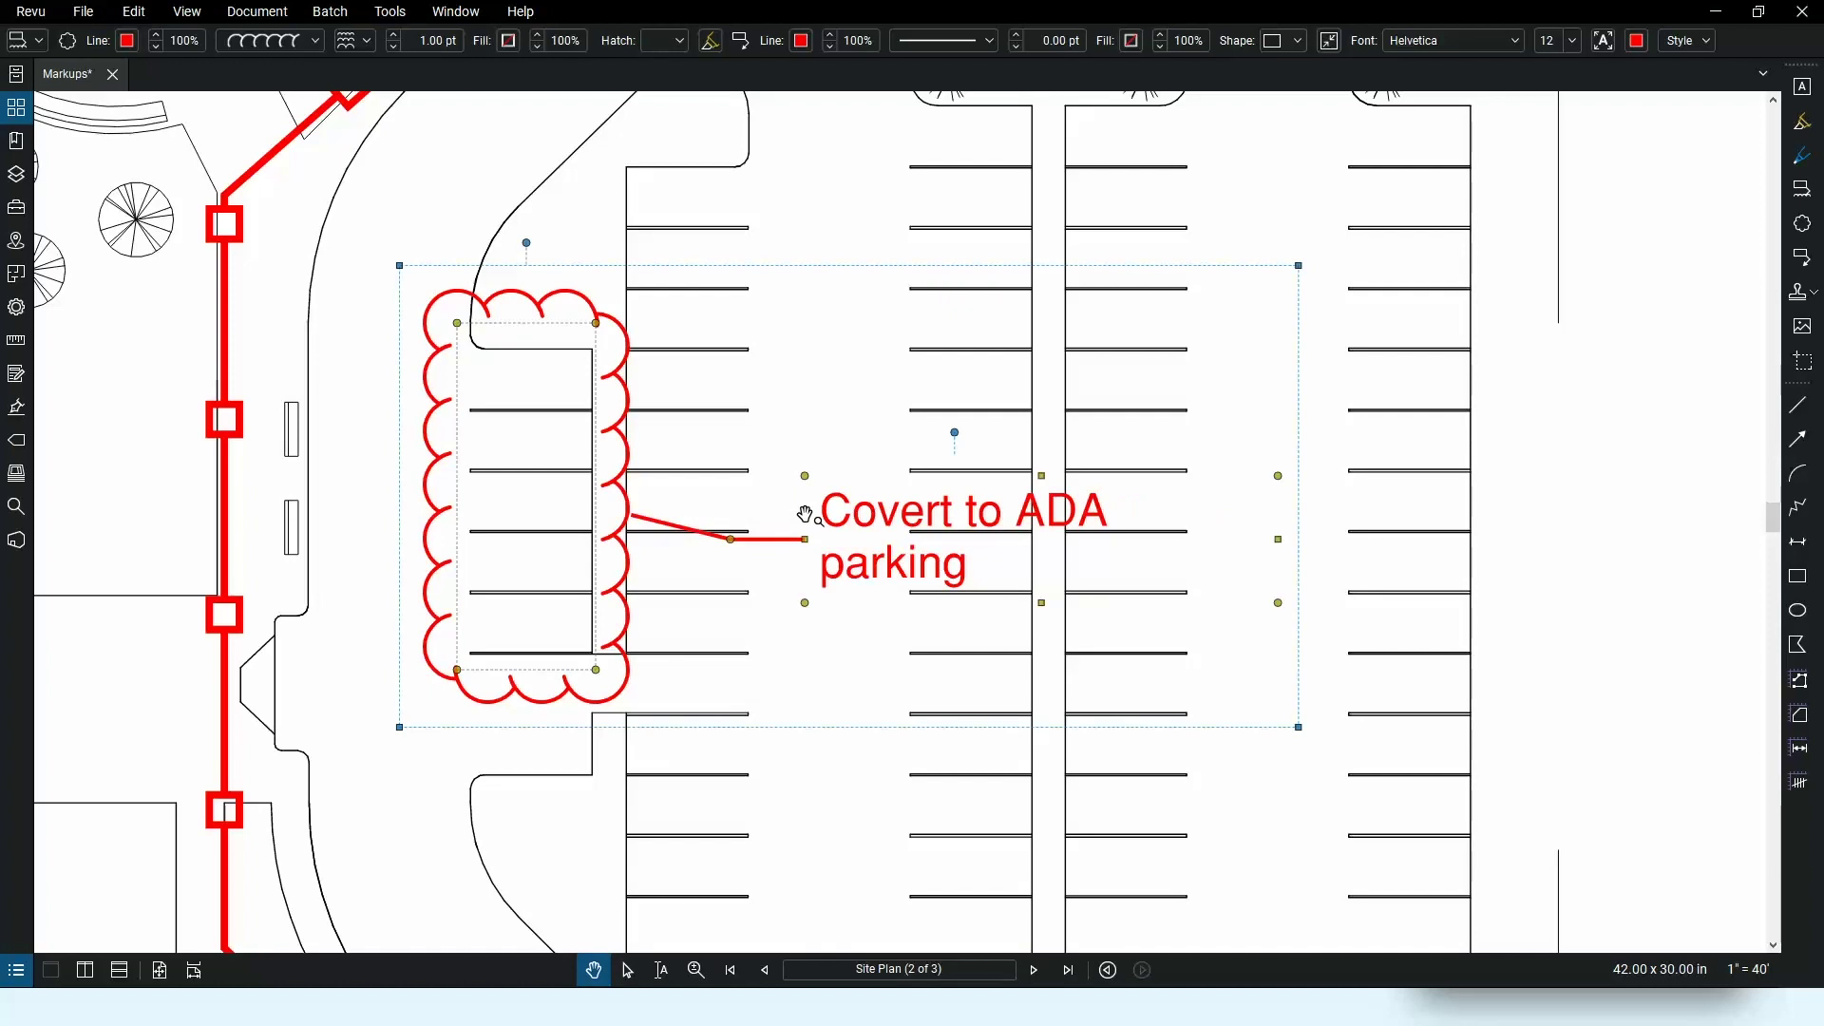
- Change the parking cloud's line colour to dark blue and its fill colour to blue
left_click(128, 41)
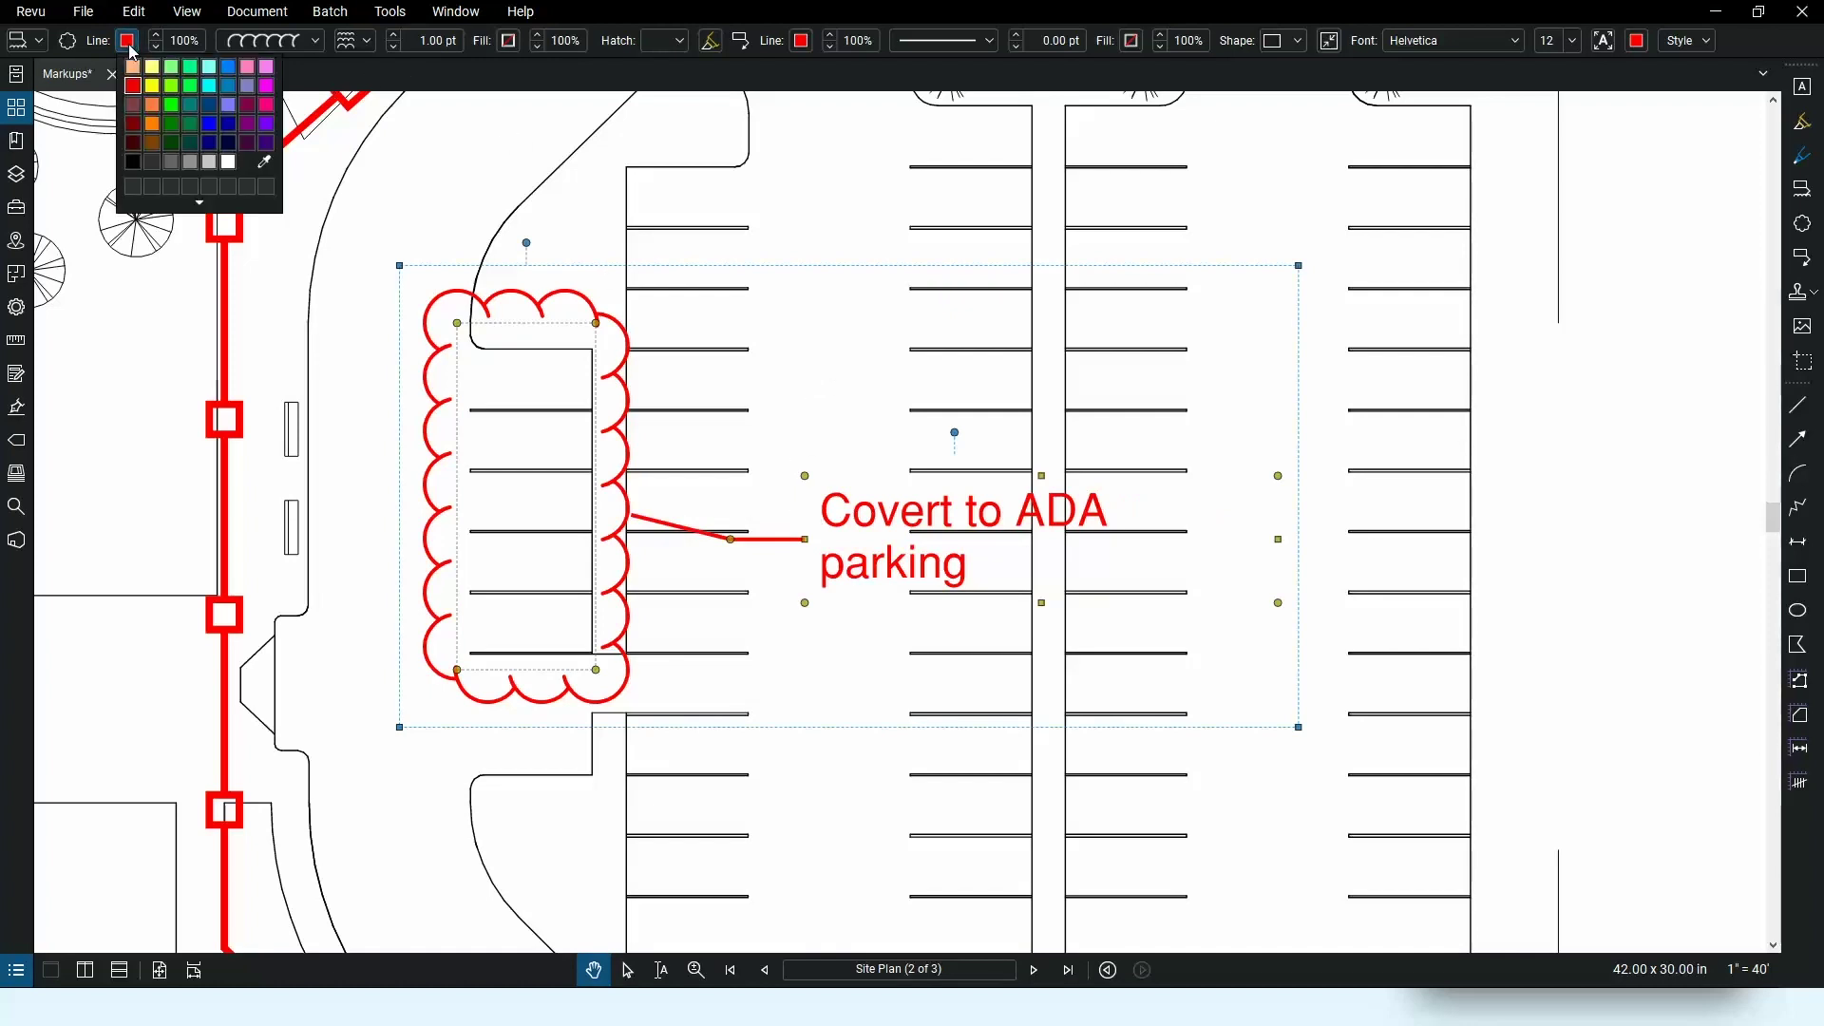
left_click(214, 108)
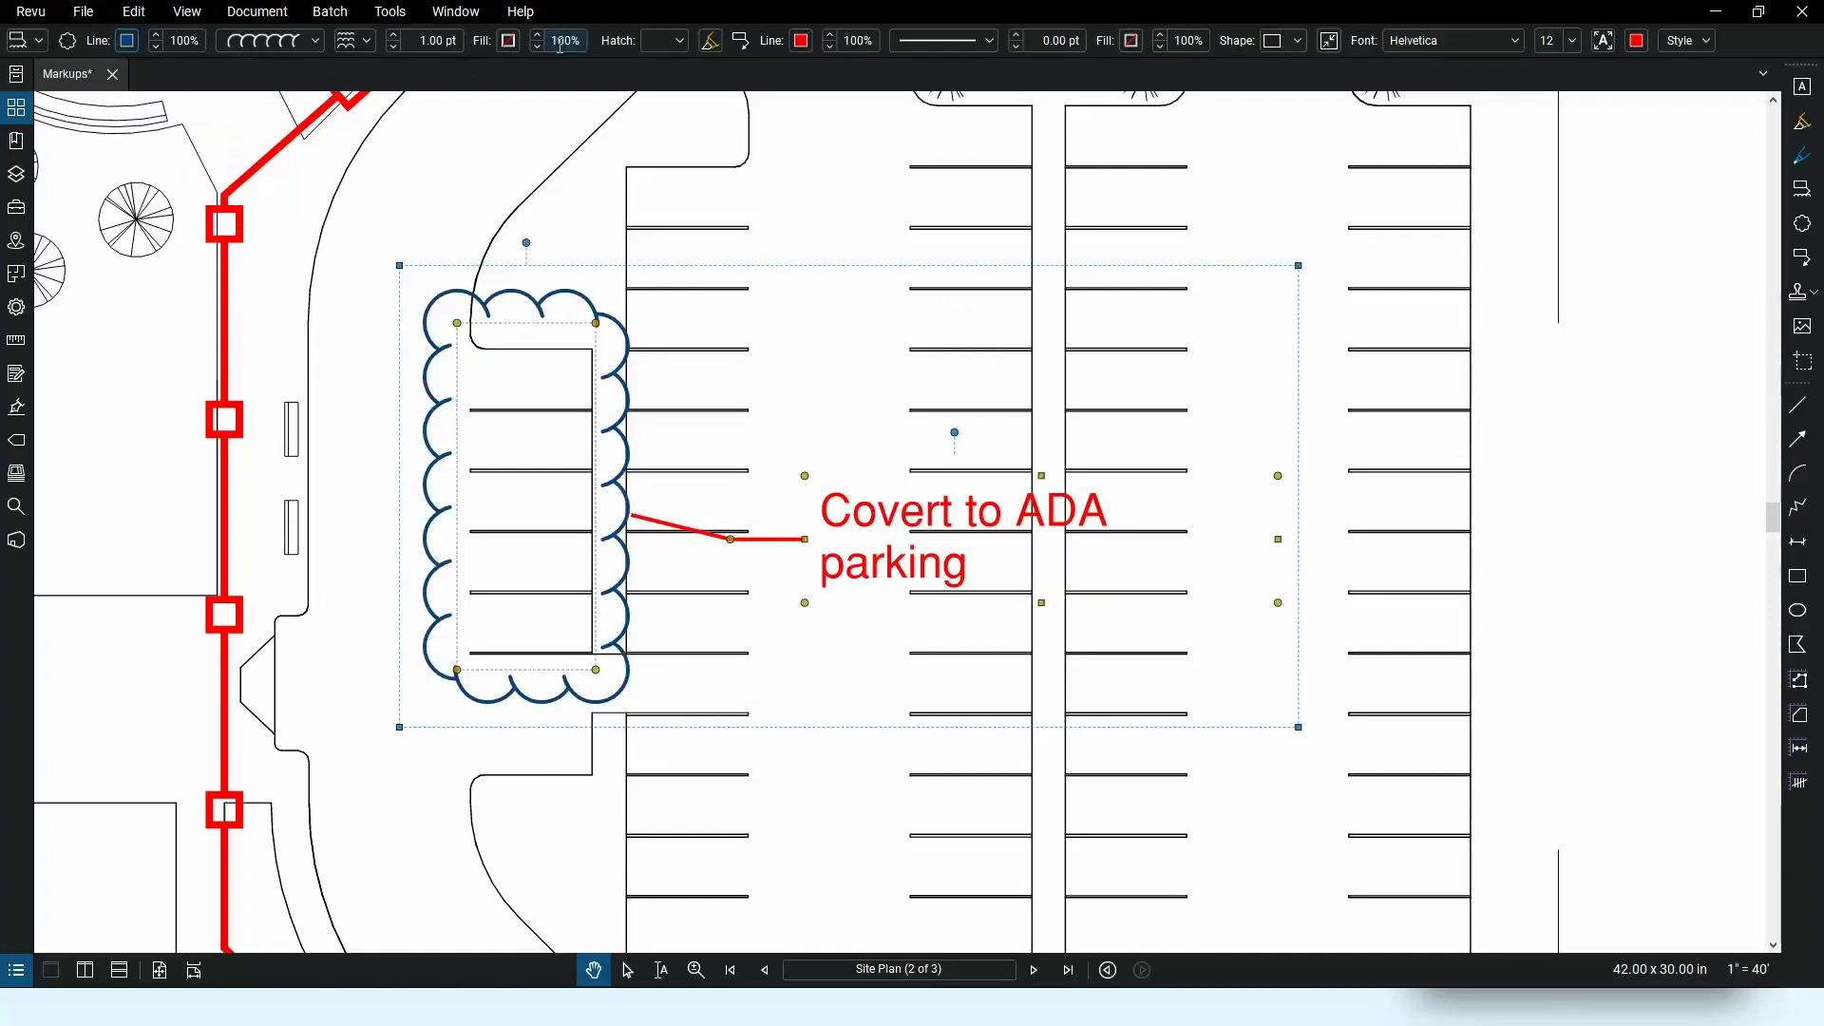
left_click(509, 40)
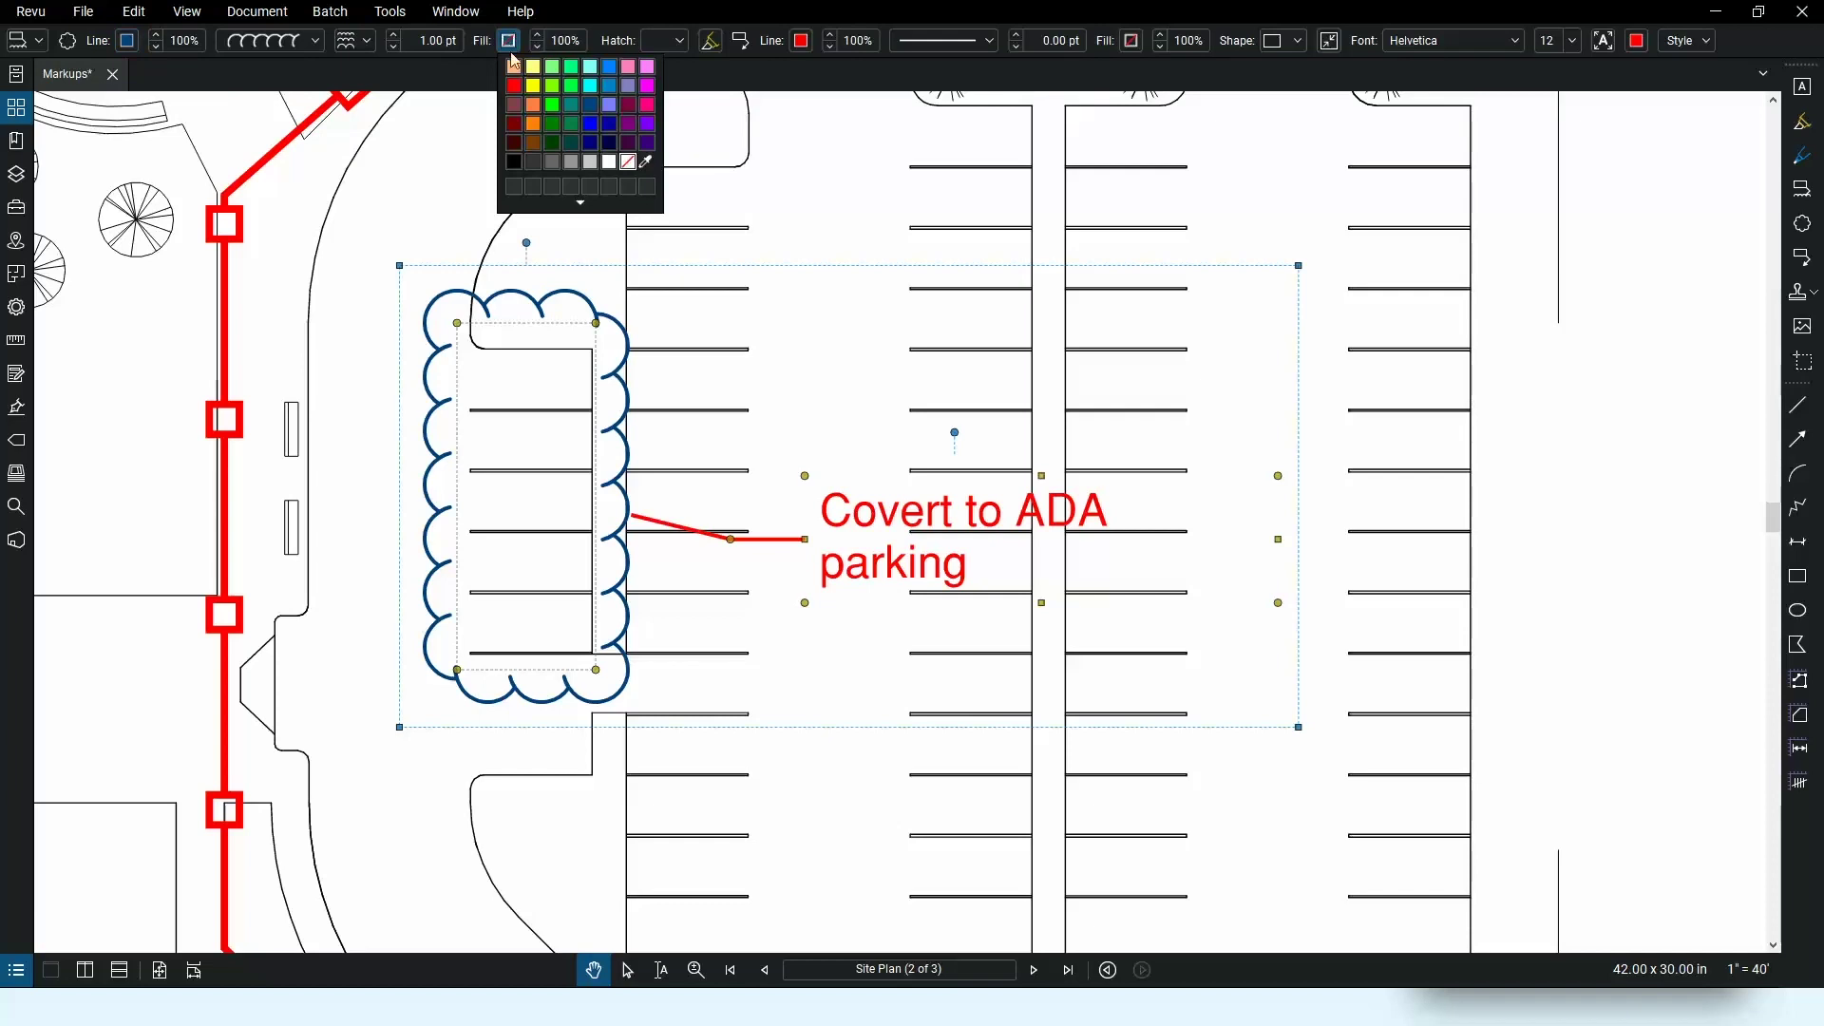
left_click(590, 125)
- Turn on highlighting for the parking cloud and lower its fill opacity to 40%
left_click(711, 42)
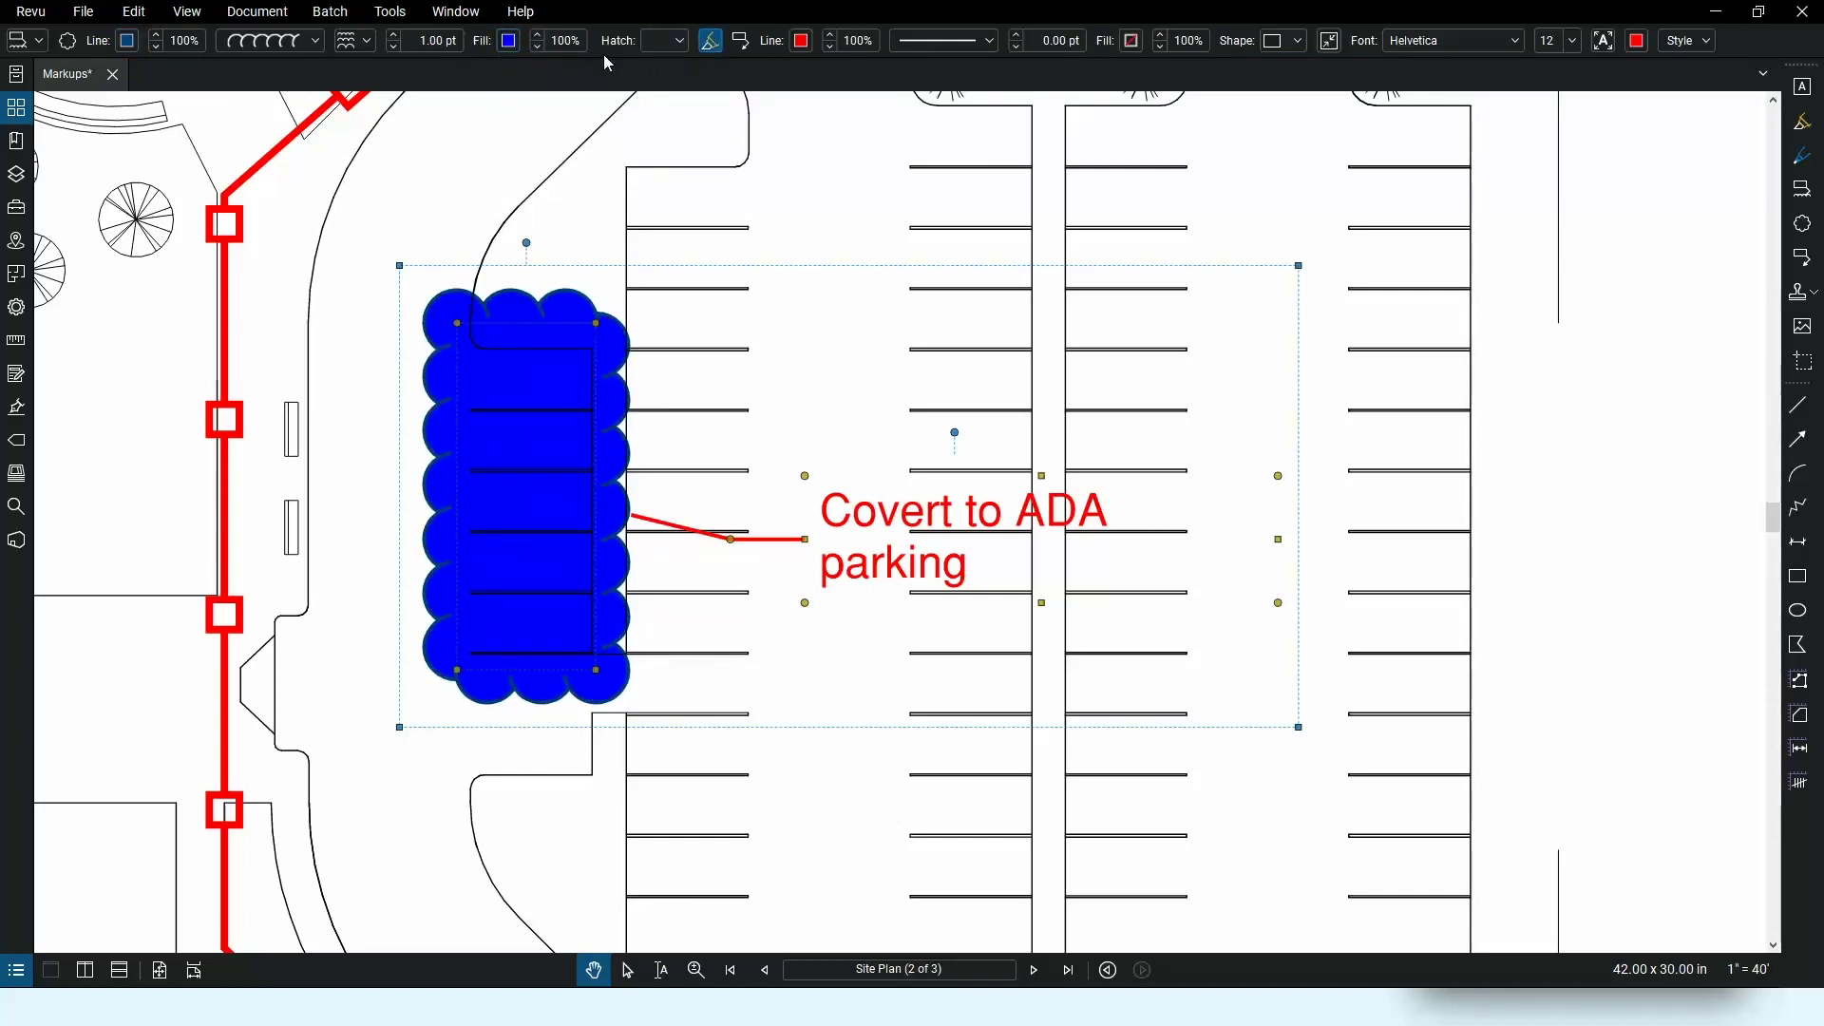
left_click(539, 45)
left_click(539, 45)
left_click(539, 44)
left_click(539, 45)
left_click(540, 45)
left_click(539, 45)
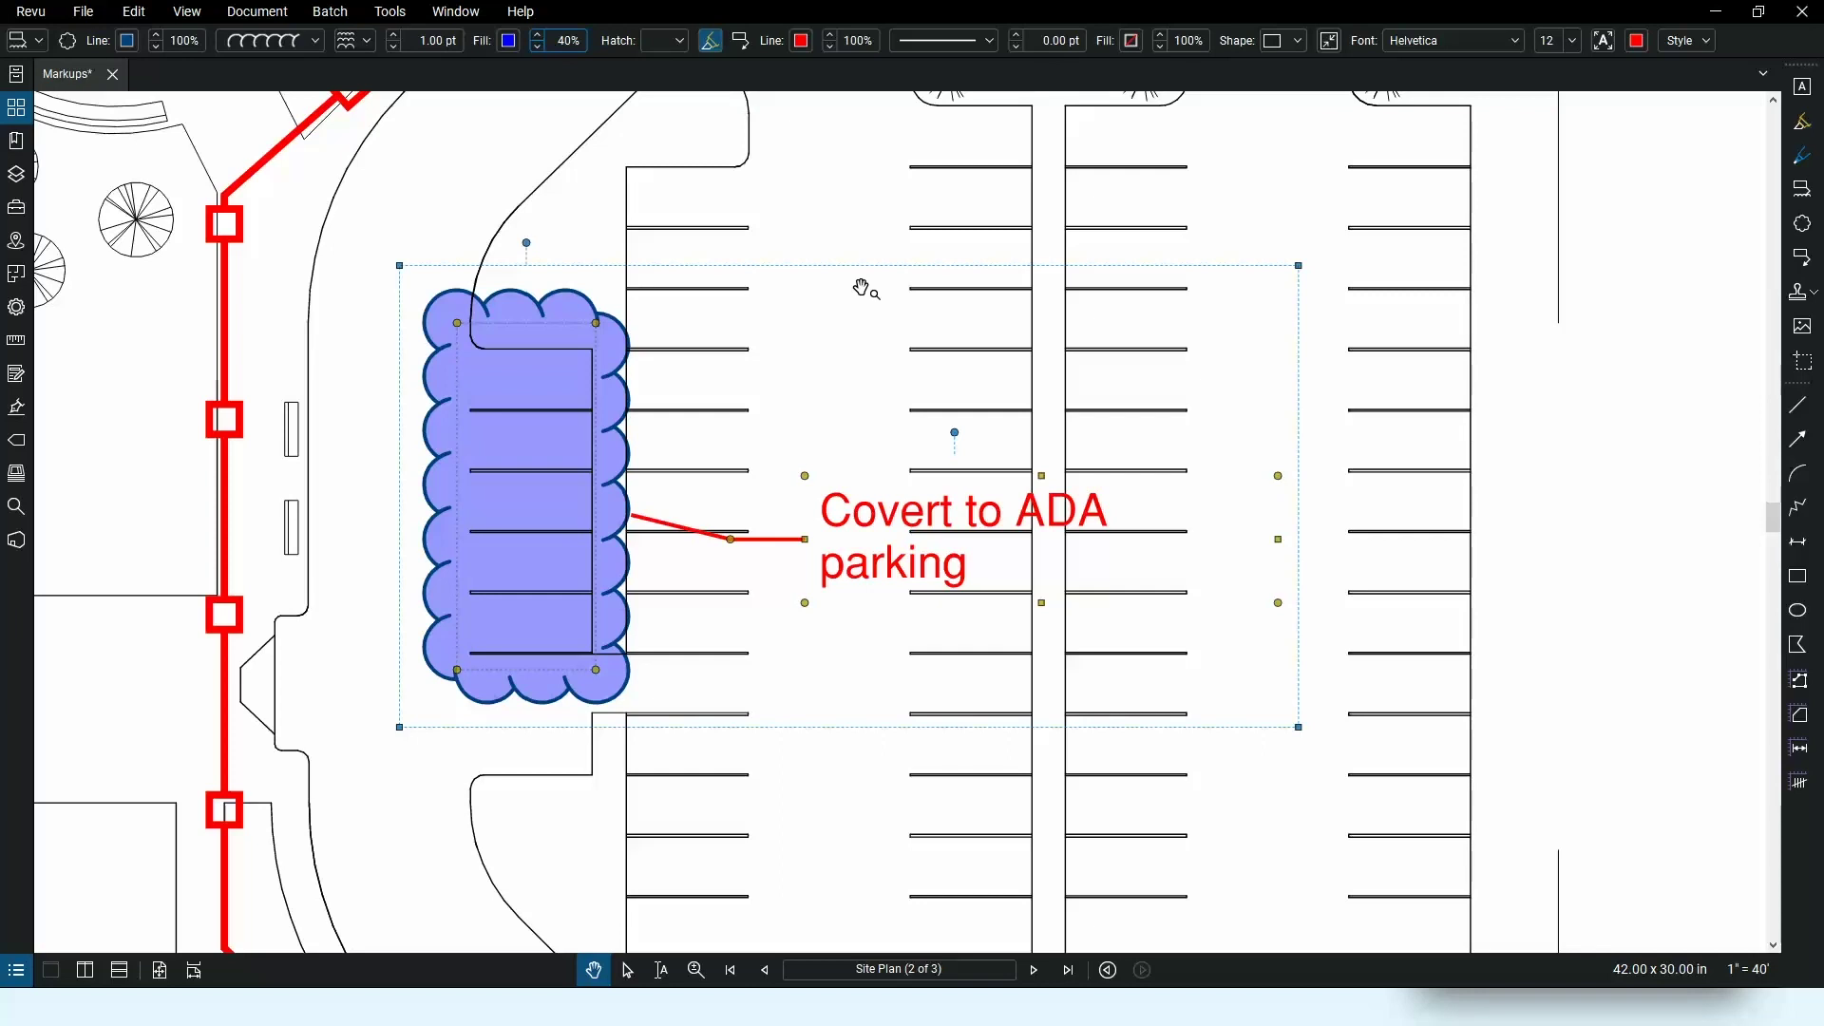
- Attach the ADA image file as a capture to the "Covert to ADA parking" callout and preview it
right_click(585, 398)
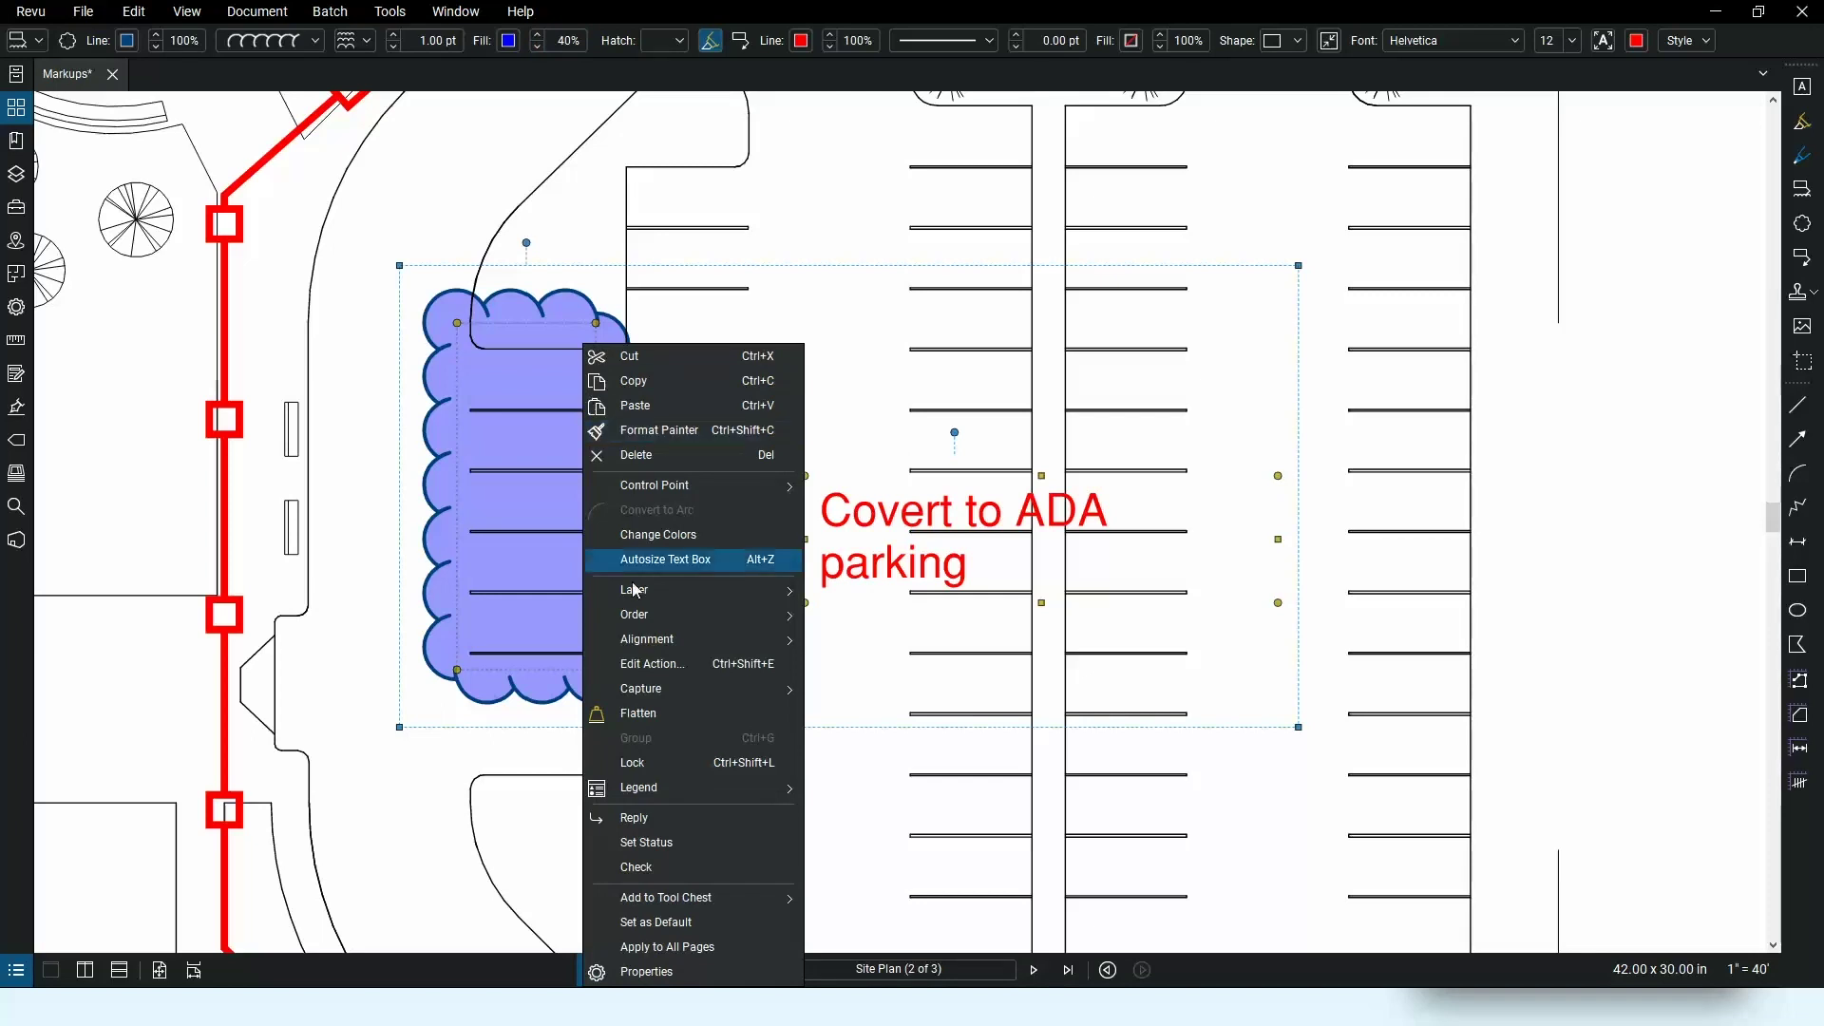
mouse_move(725, 693)
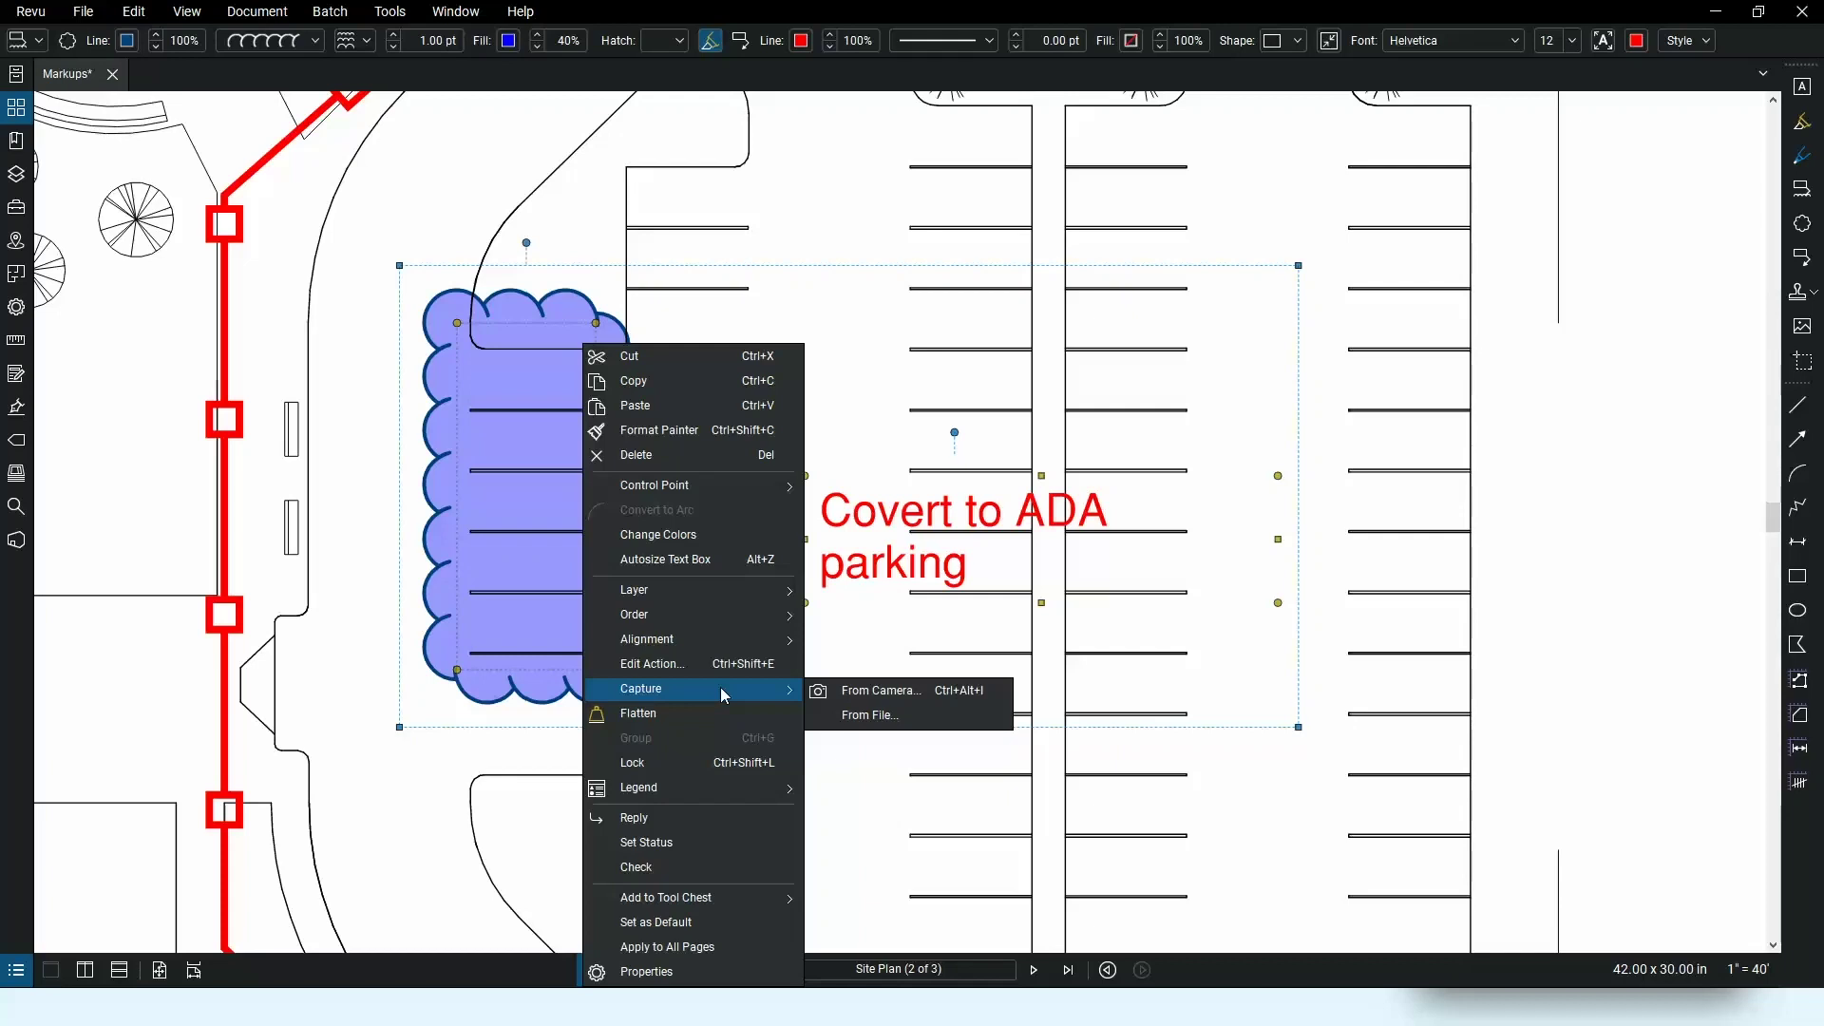
left_click(871, 724)
left_click(557, 164)
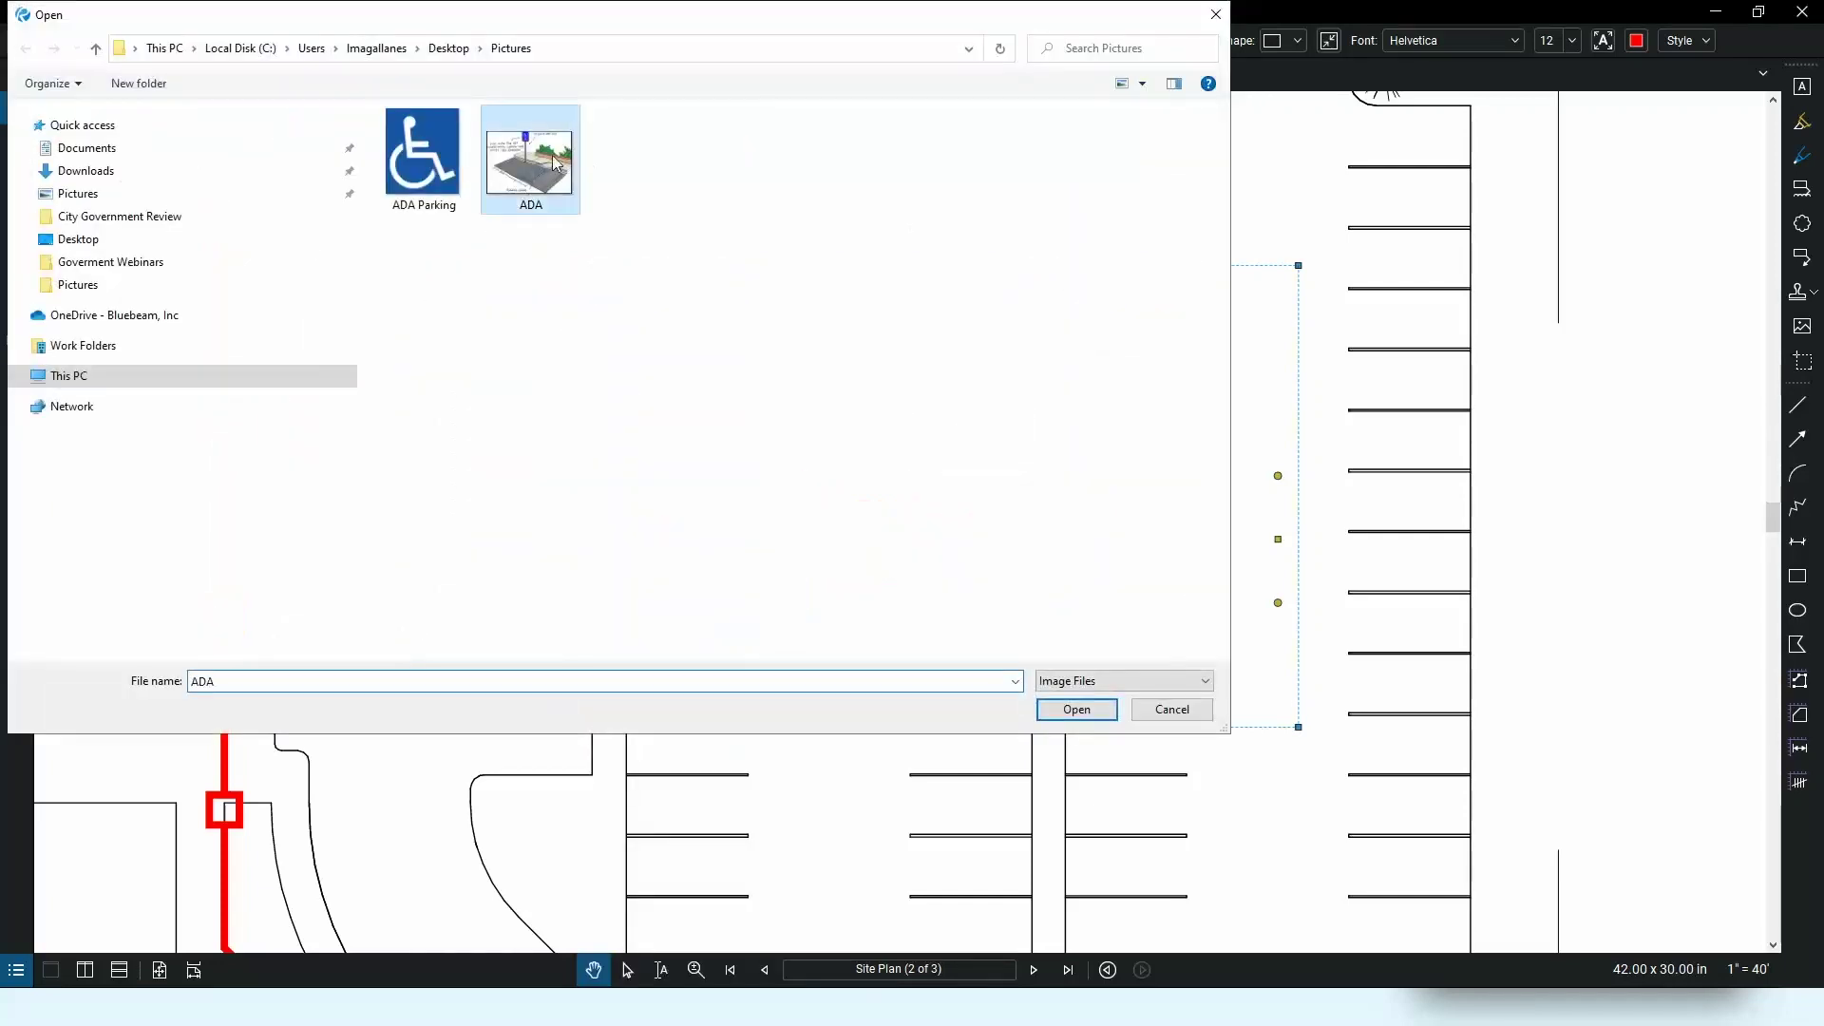
double_click(556, 164)
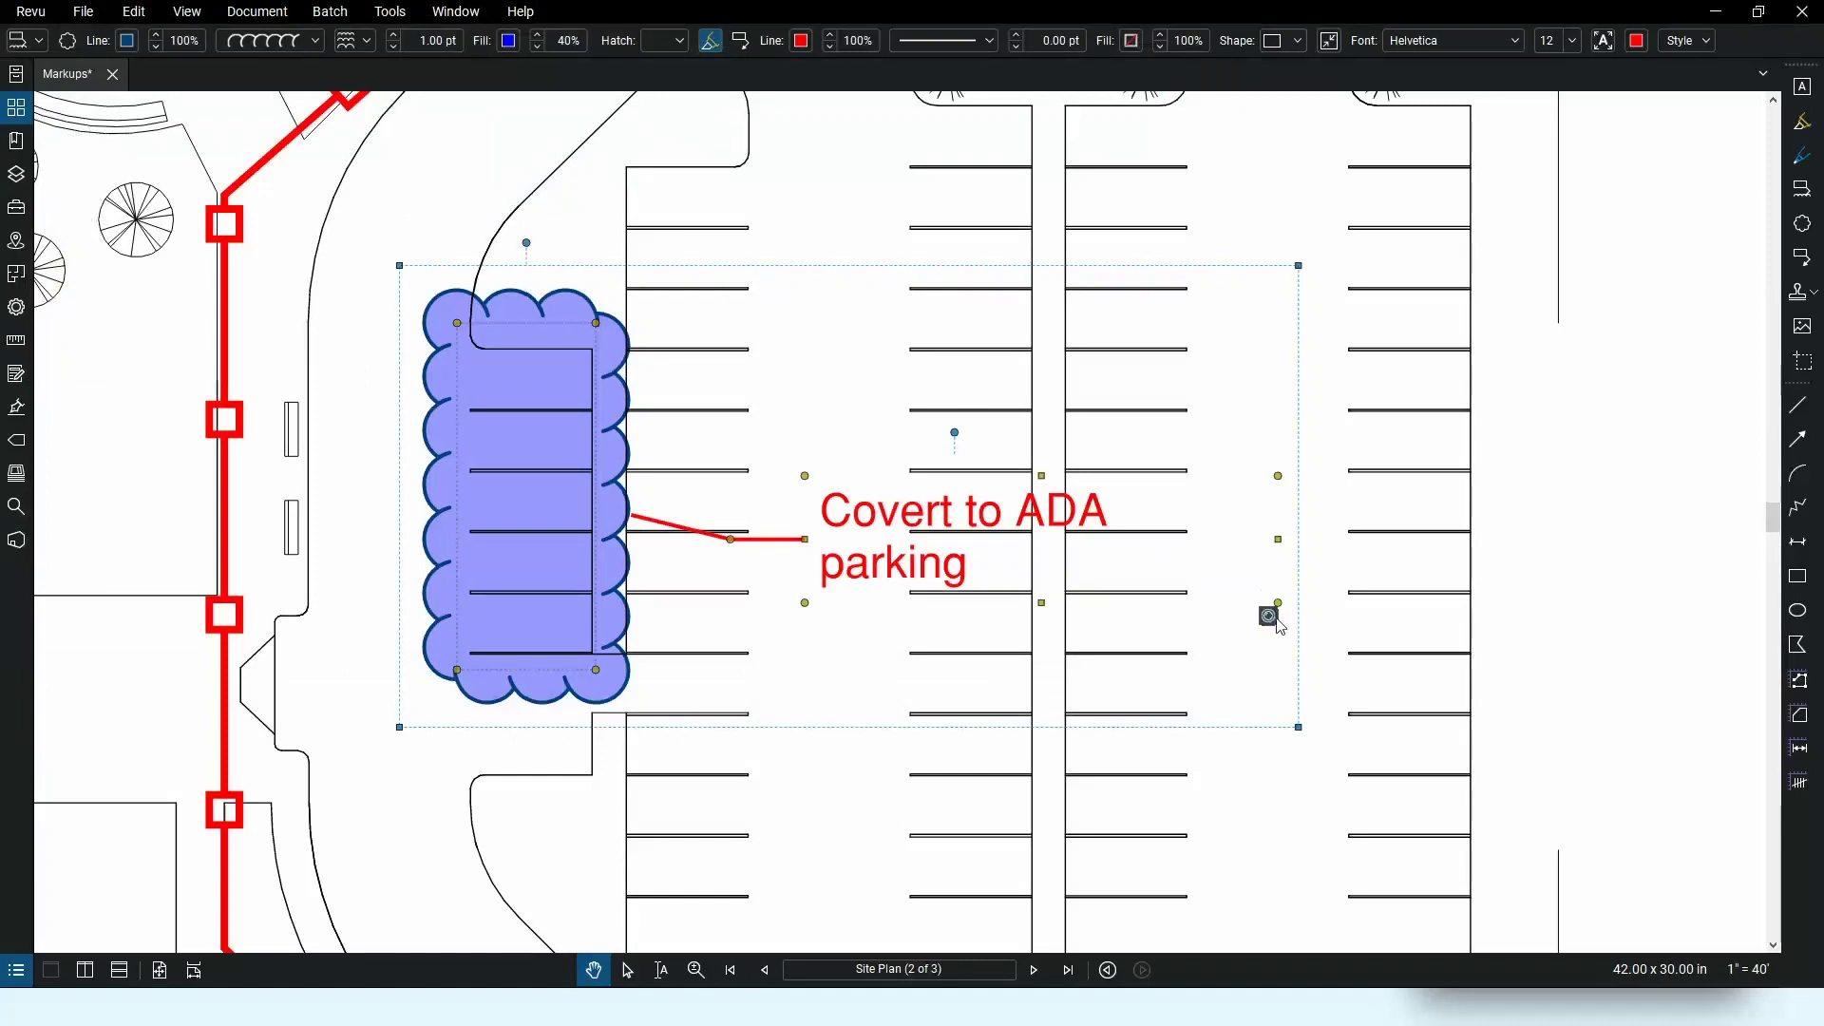
mouse_move(1274, 625)
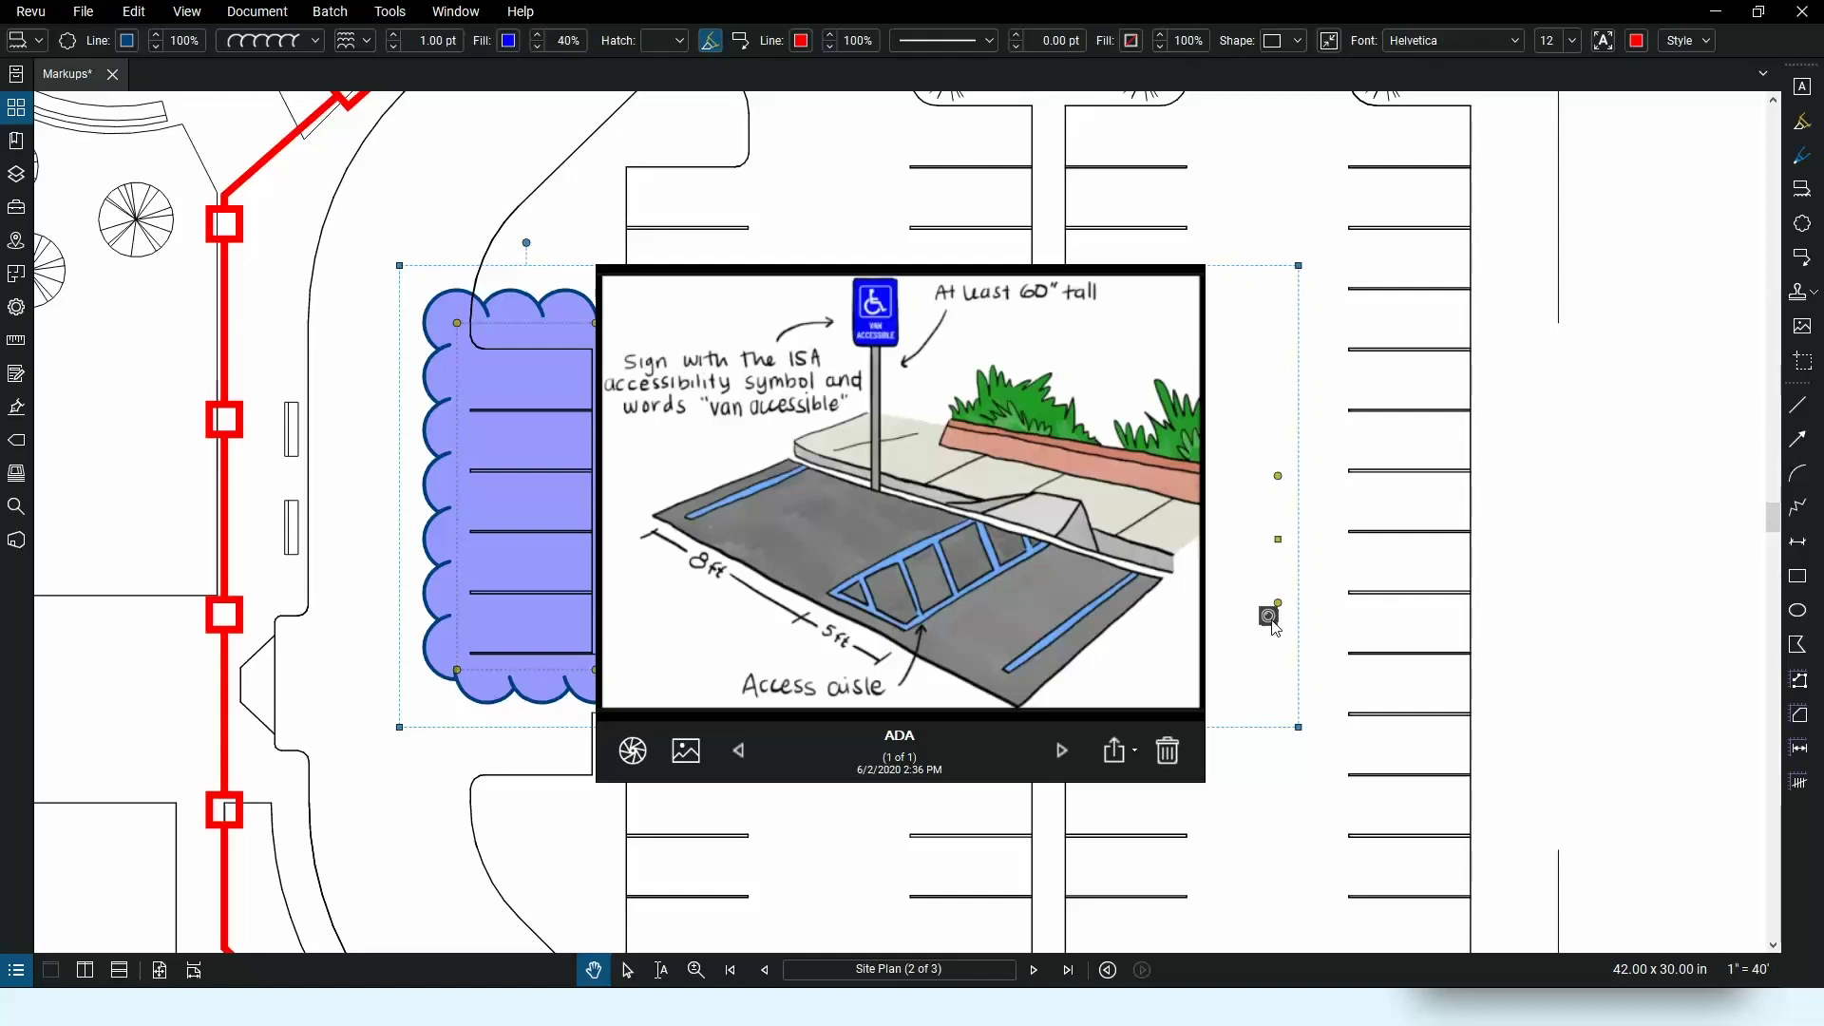
left_click(1273, 623)
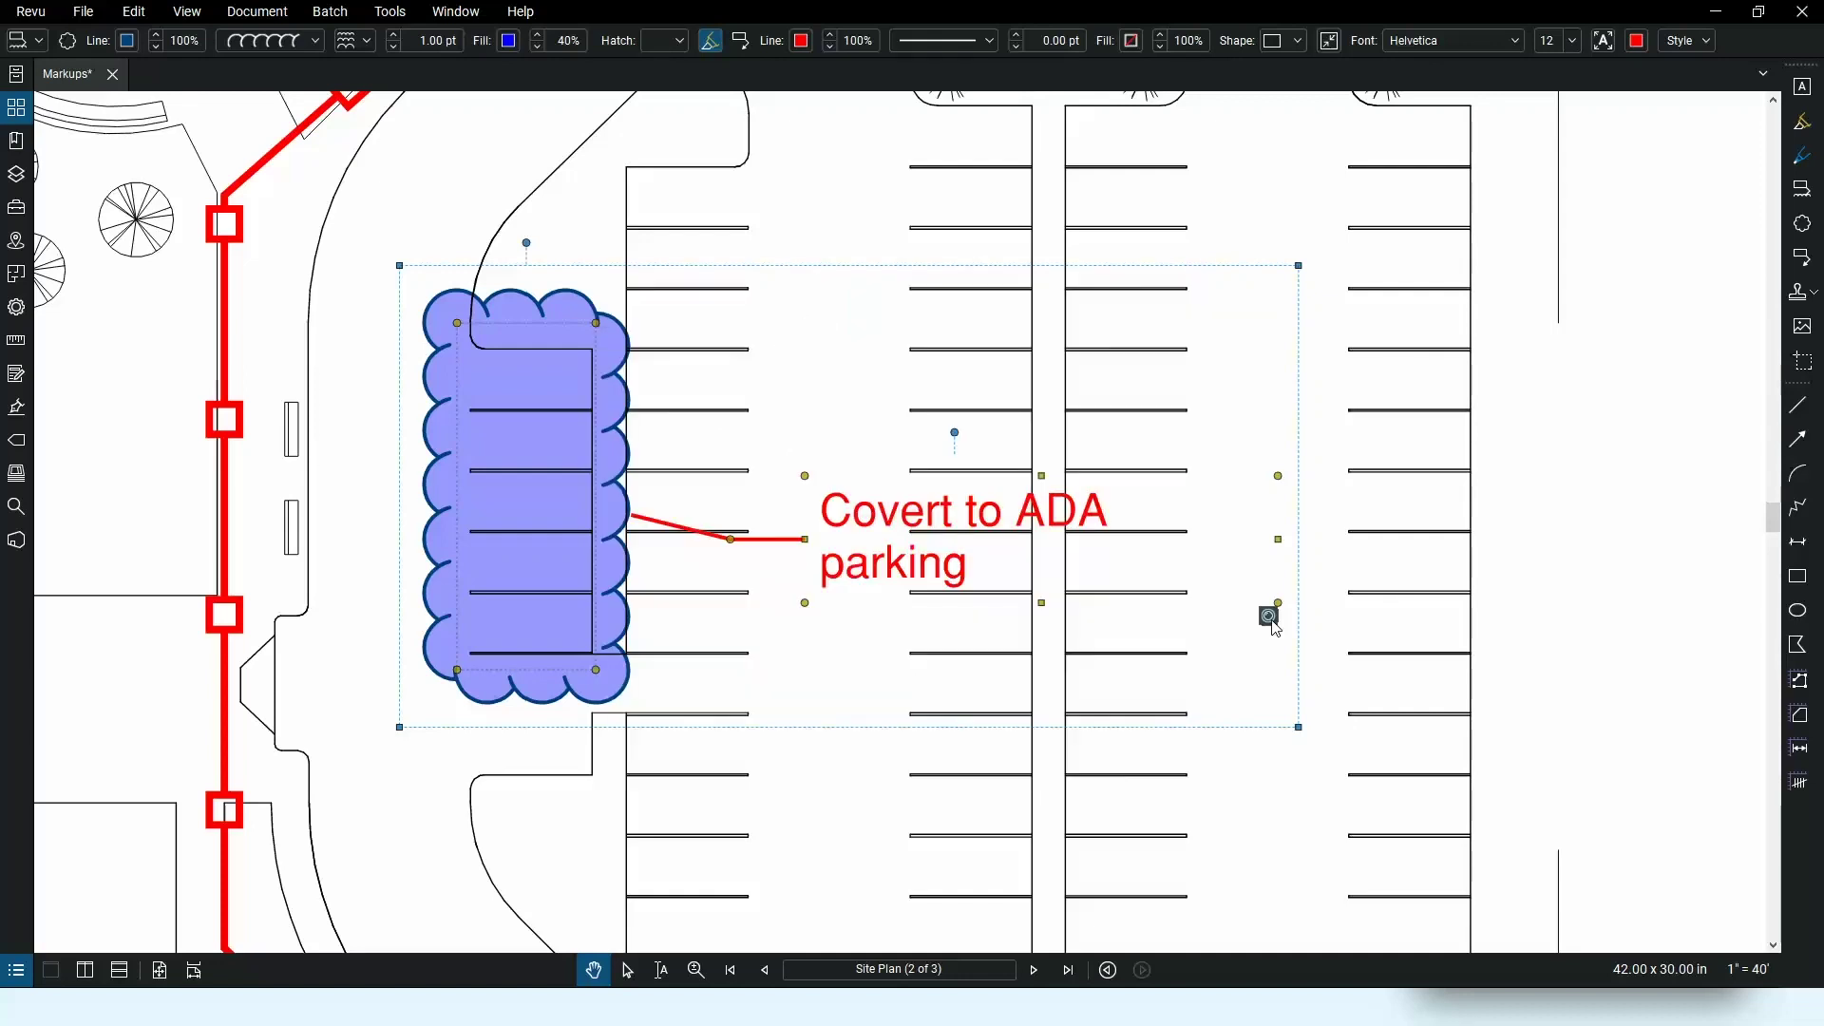
- Place the blue wheelchair symbol in the uppermost stall beside the cloud and paste a copy in the stall below
key("1")
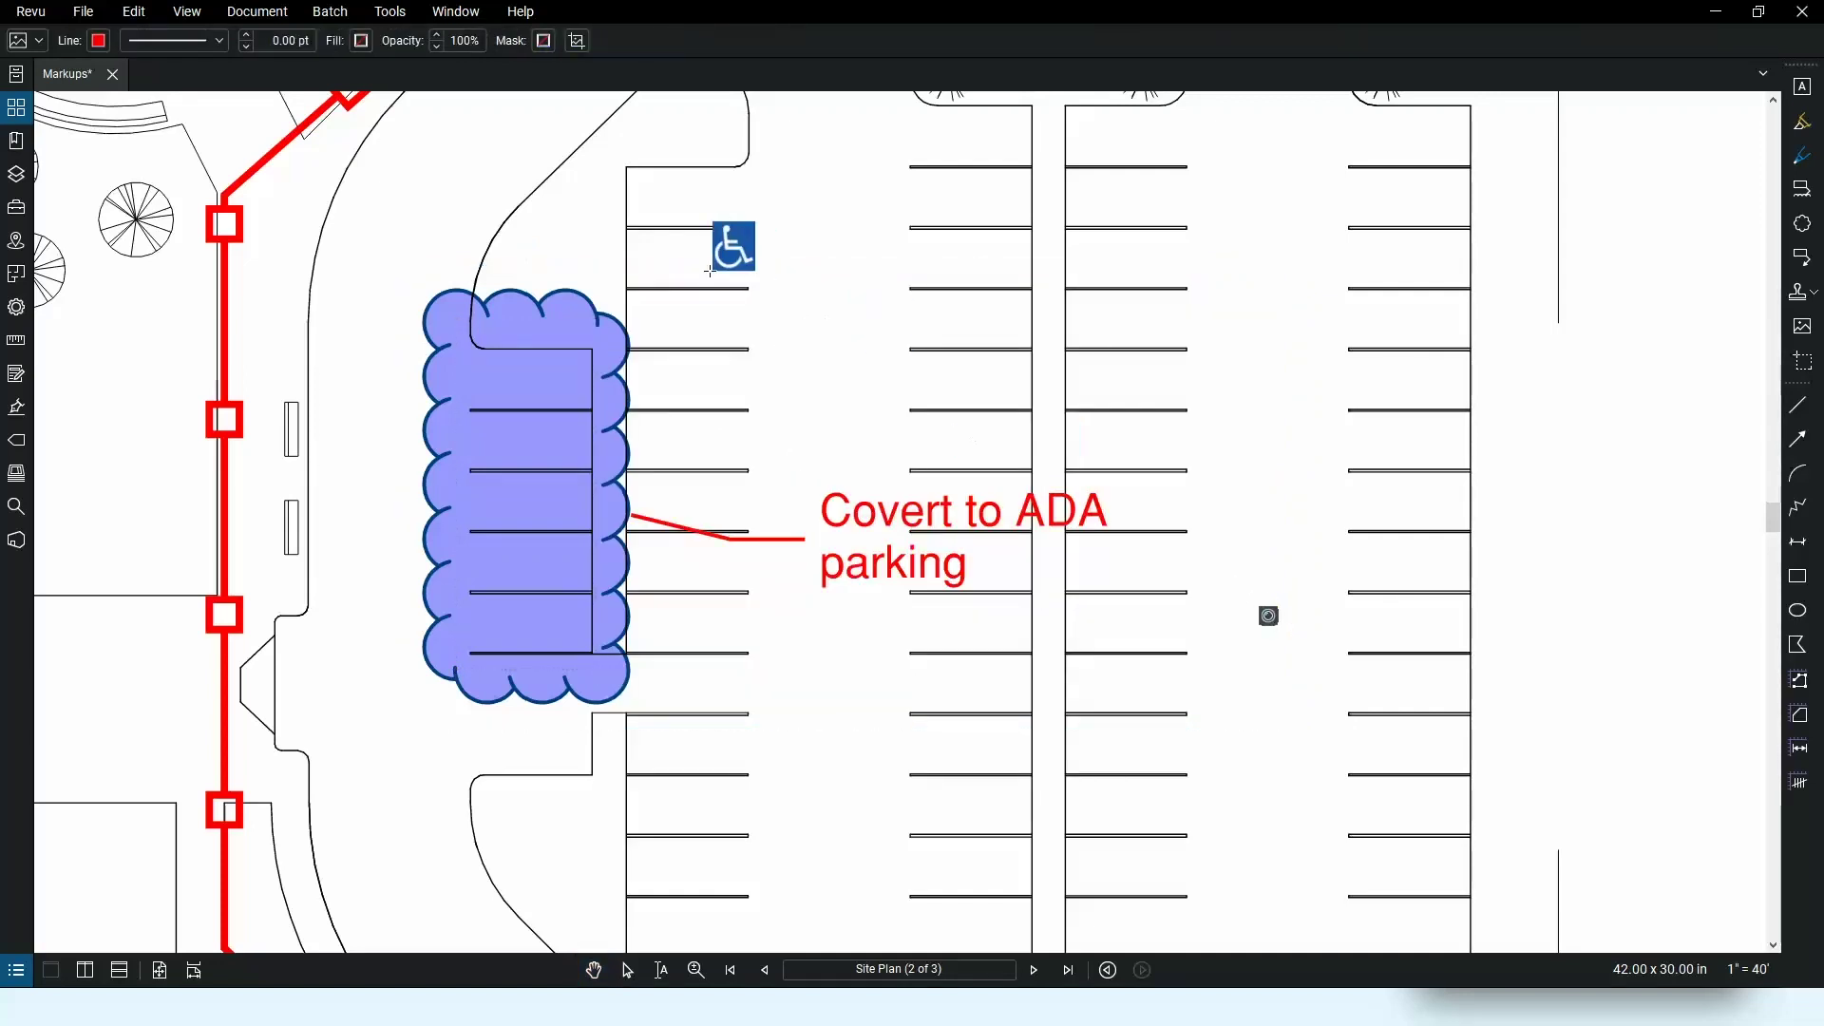
left_click(656, 225)
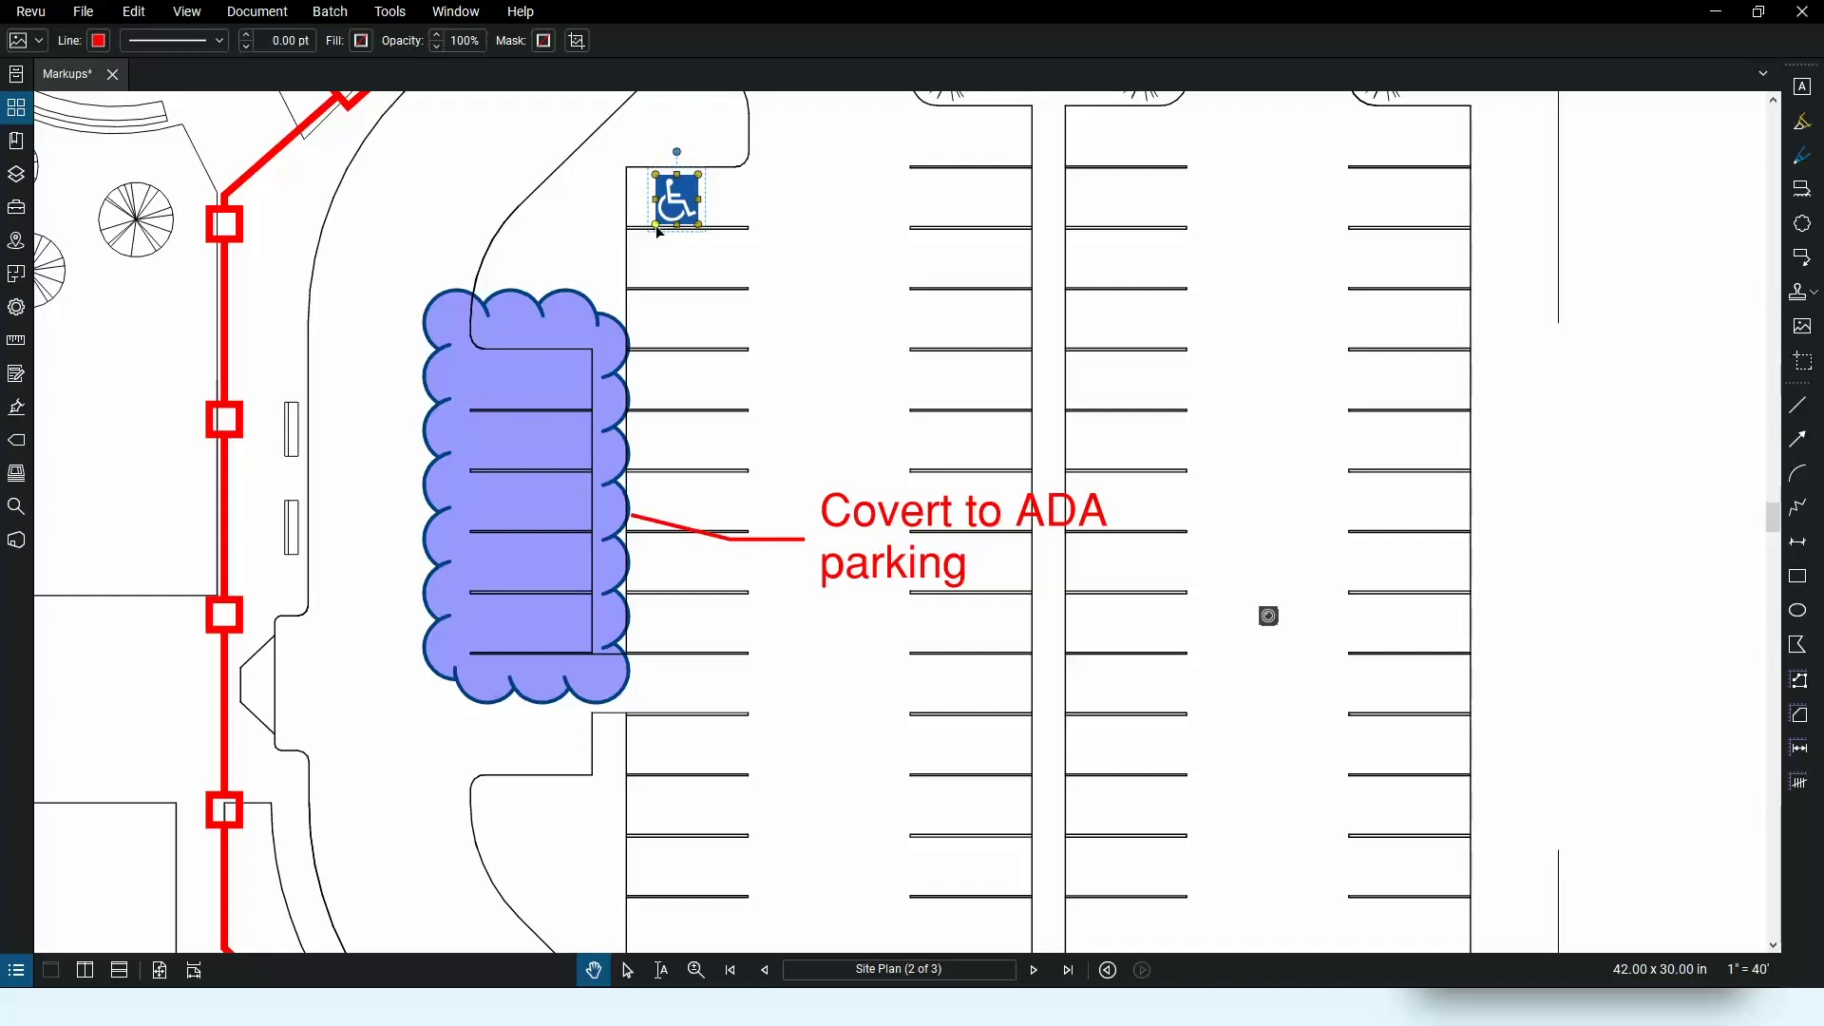
key("ctrl+v")
left_click(657, 284)
left_click(650, 283)
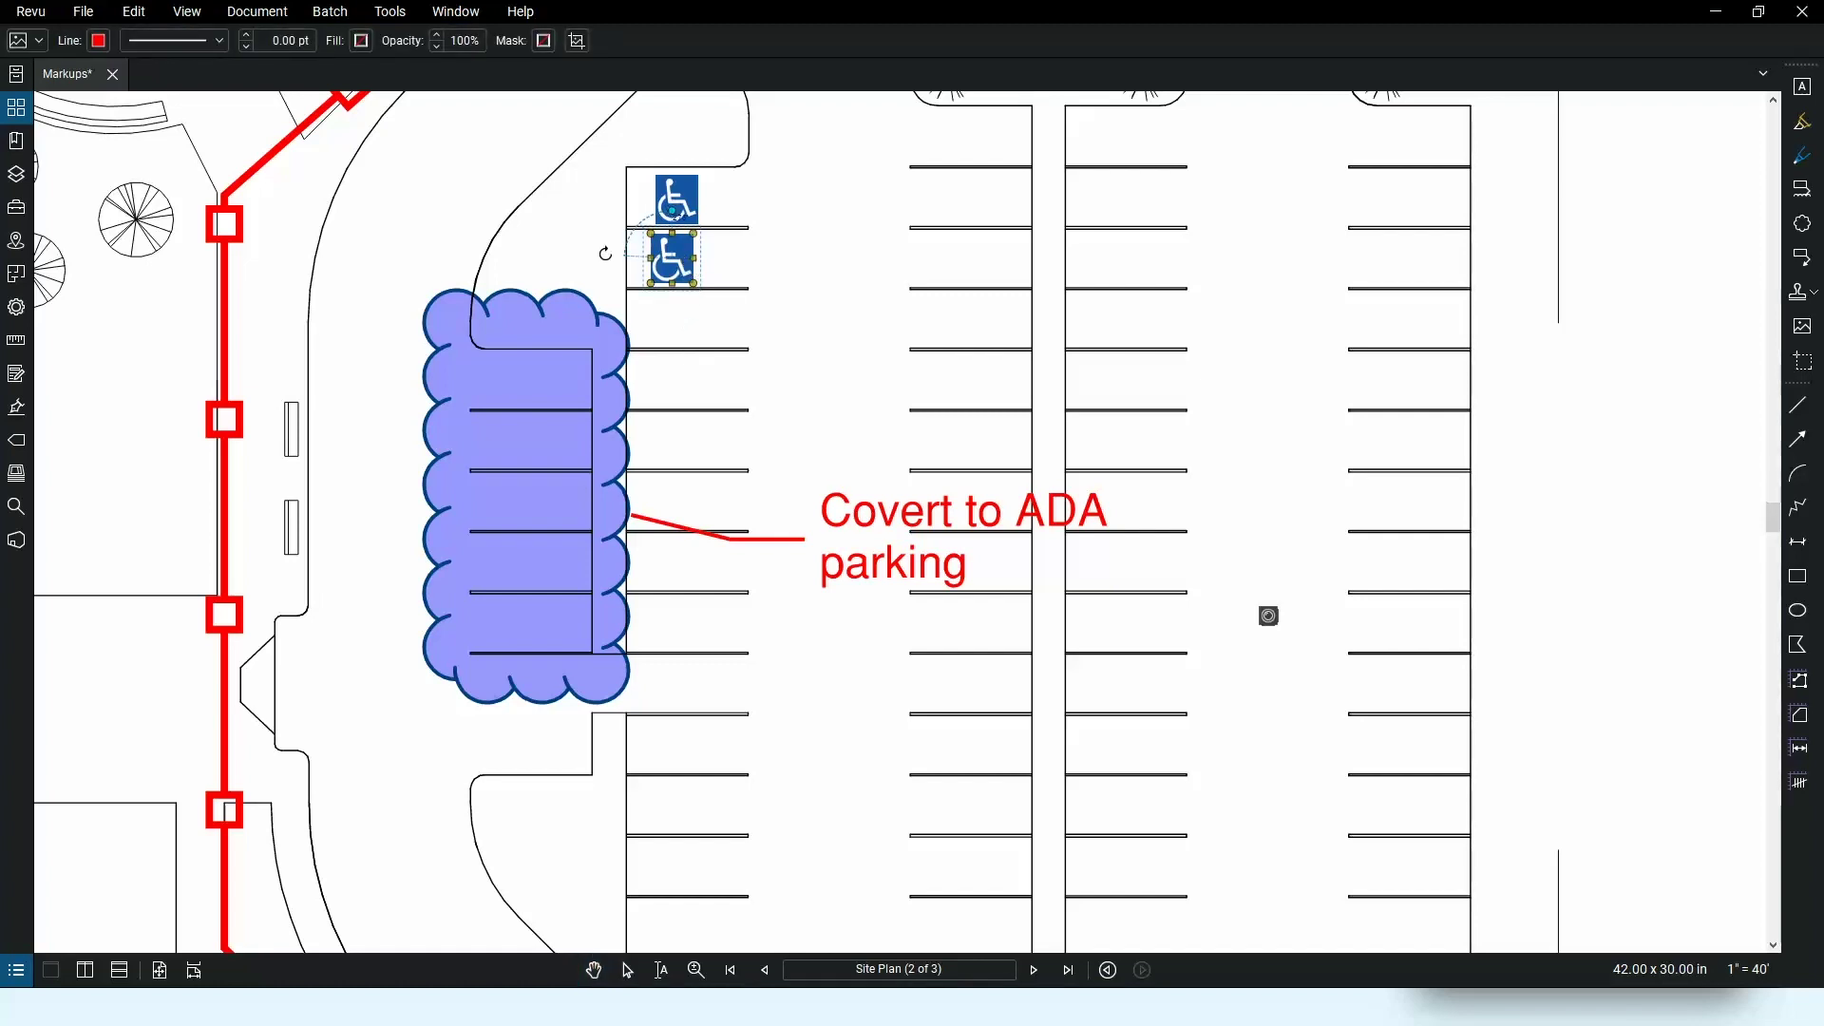
- Rotate the copied wheelchair symbol a quarter turn counter-clockwise and move it towards the open end of its stall
left_click_drag(604, 255, 619, 252)
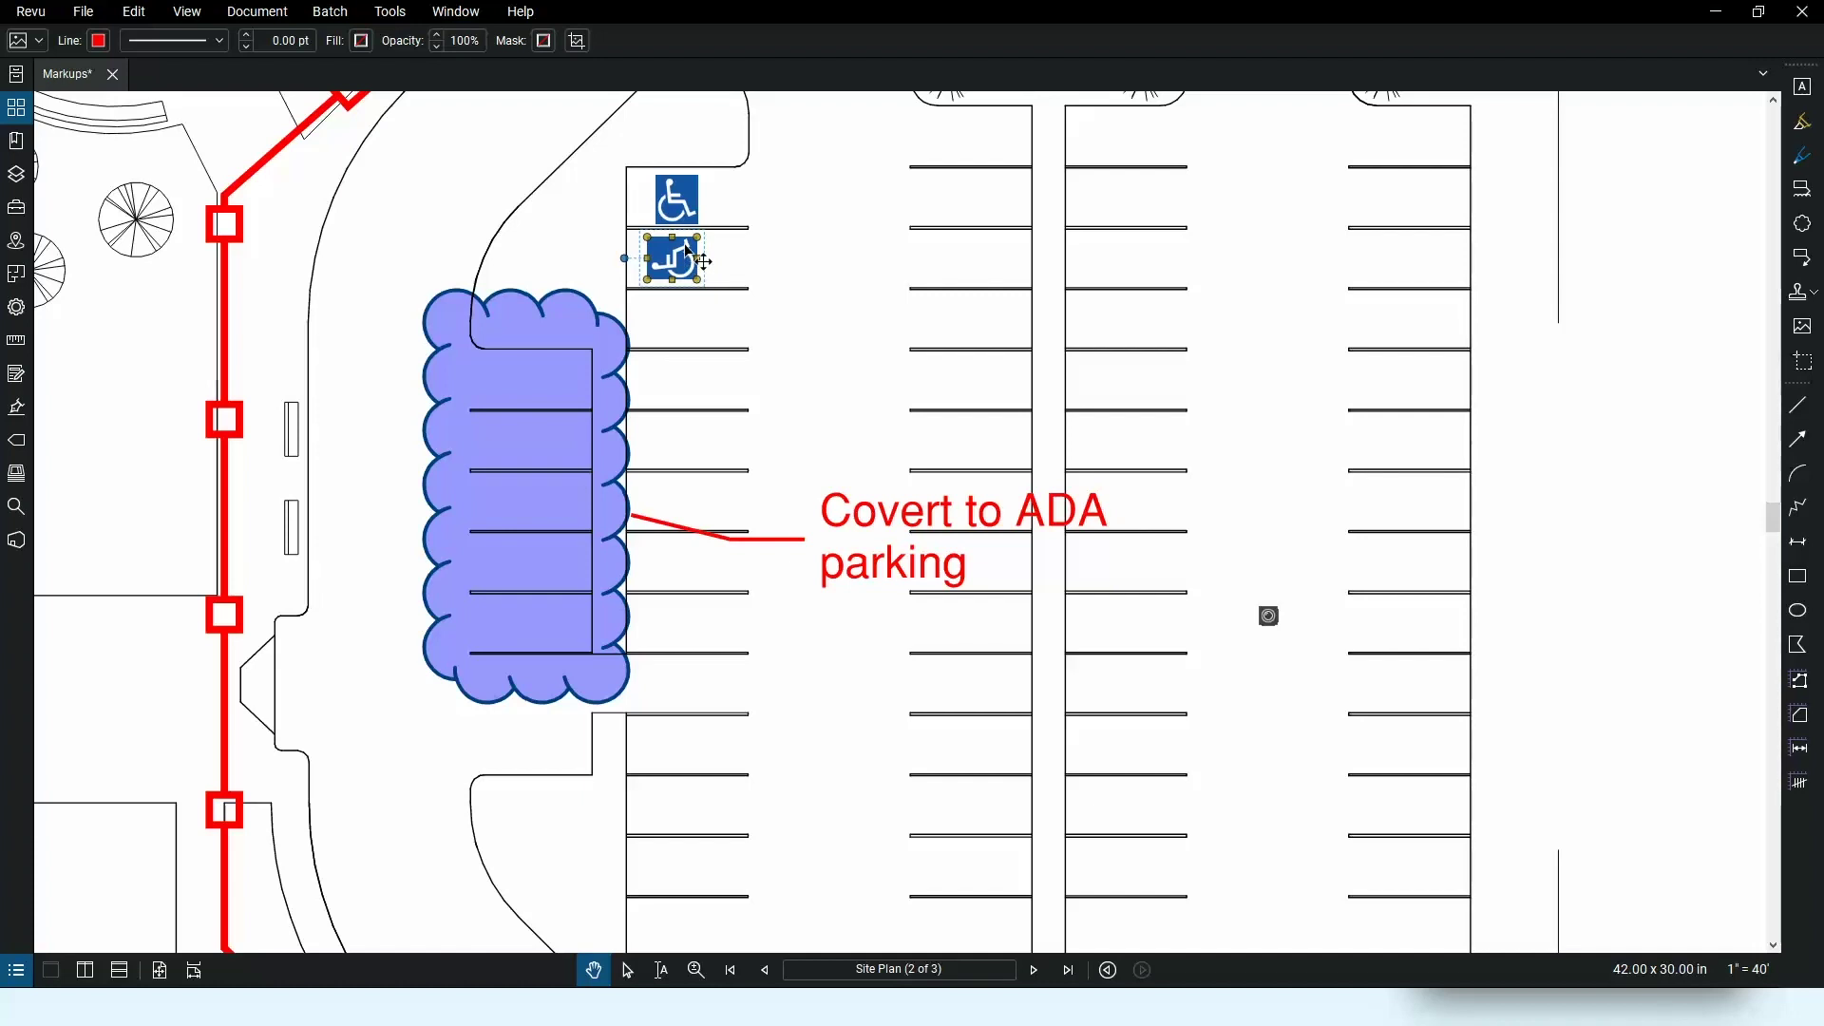
left_click_drag(689, 252, 731, 254)
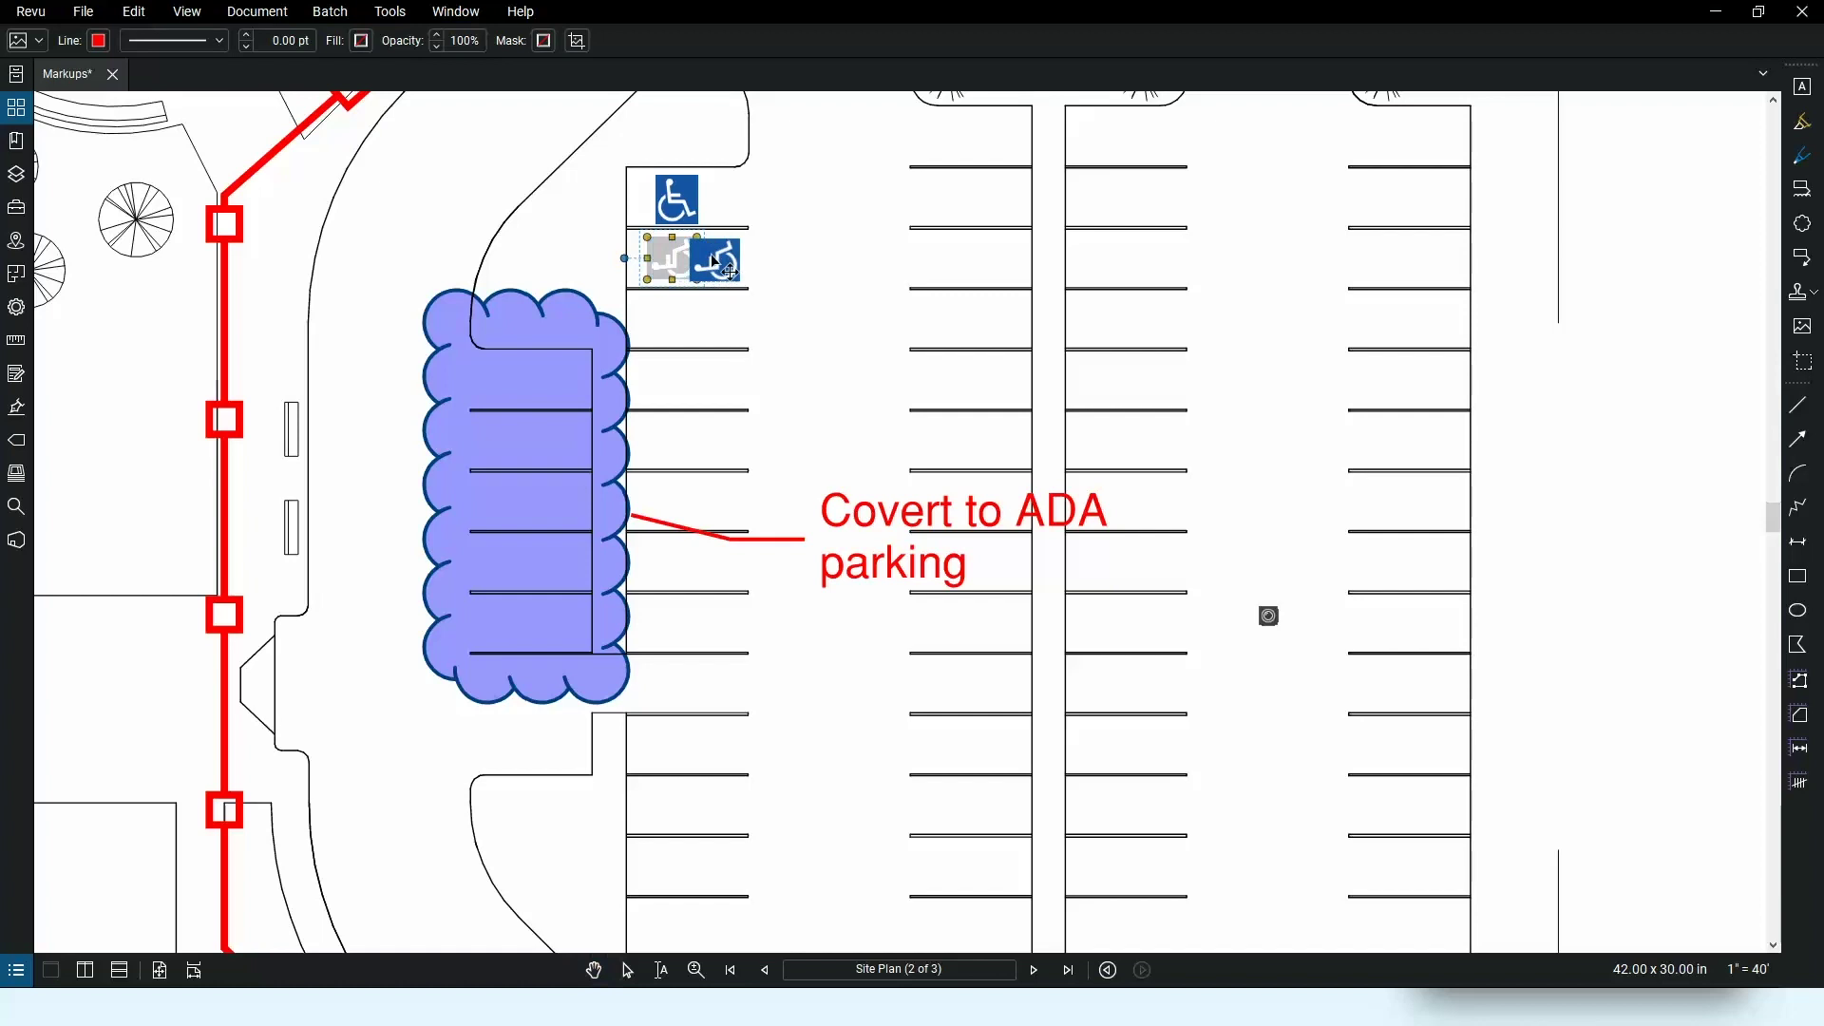
left_click(788, 265)
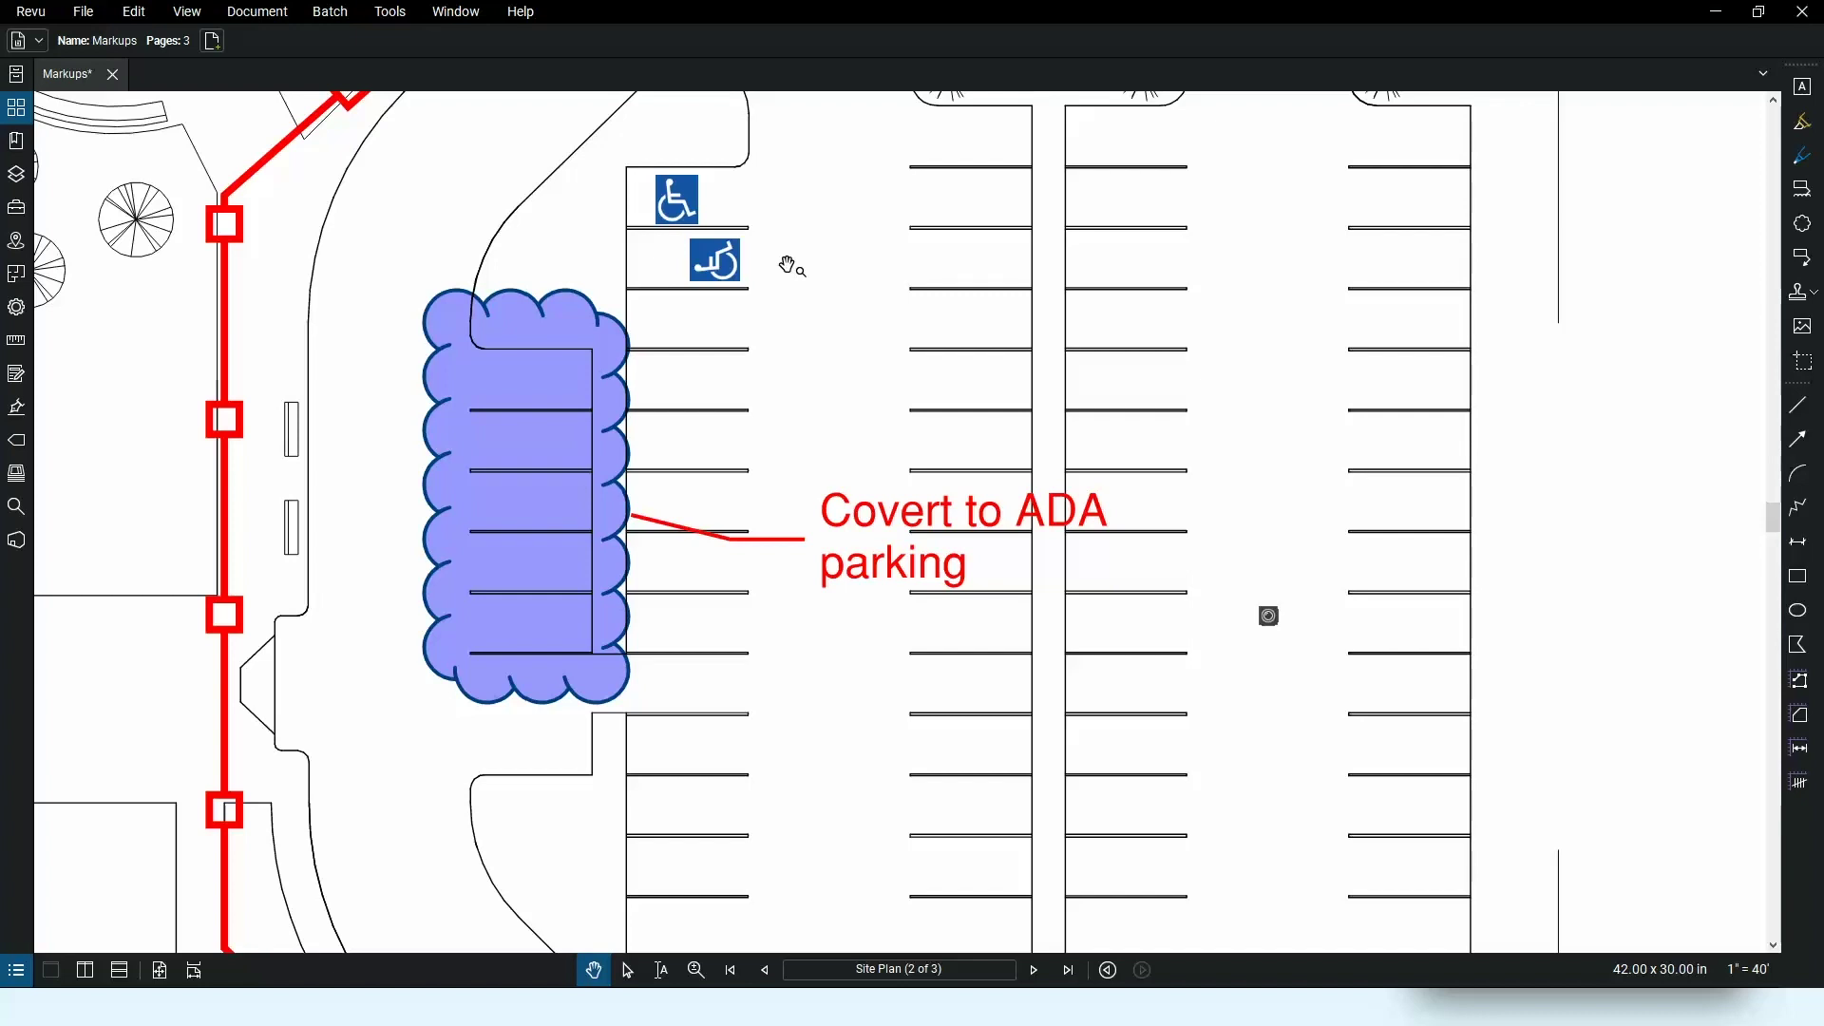
- Attach an ADA image file as a capture to the rotated wheelchair symbol
left_click(736, 273)
right_click(735, 270)
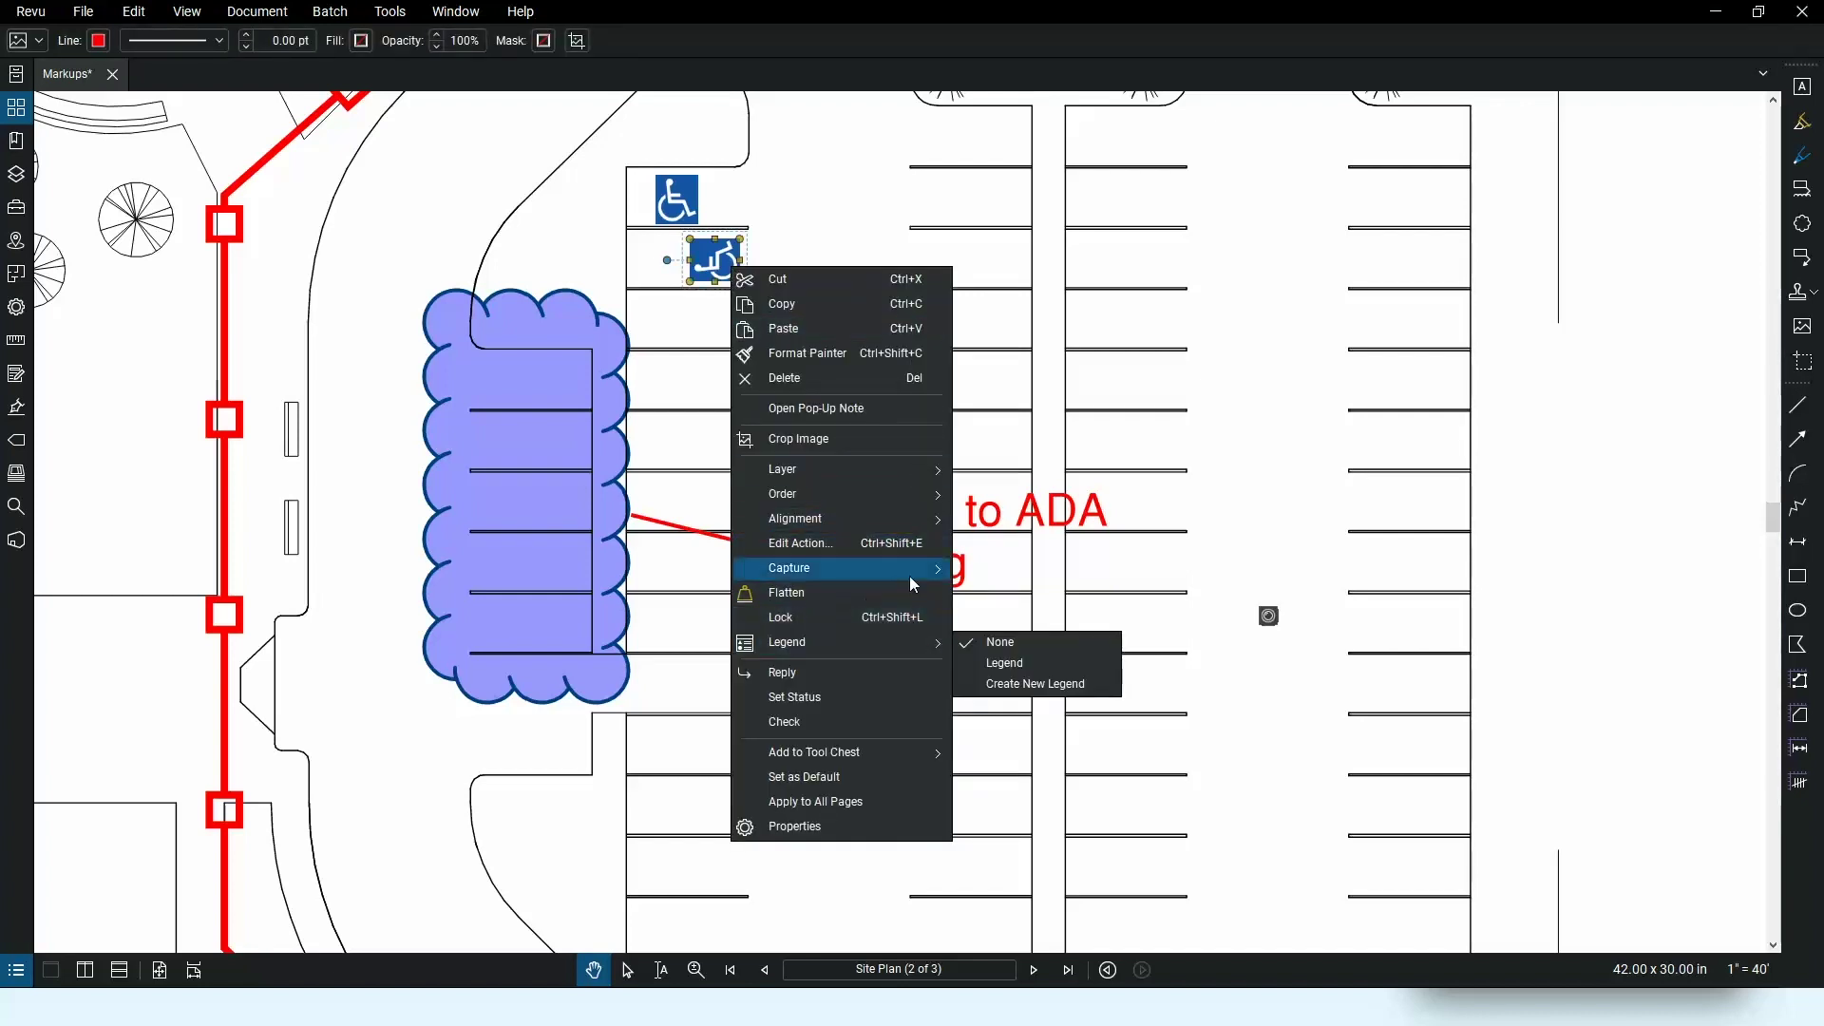
mouse_move(912, 581)
left_click(1018, 595)
left_click(562, 182)
double_click(562, 182)
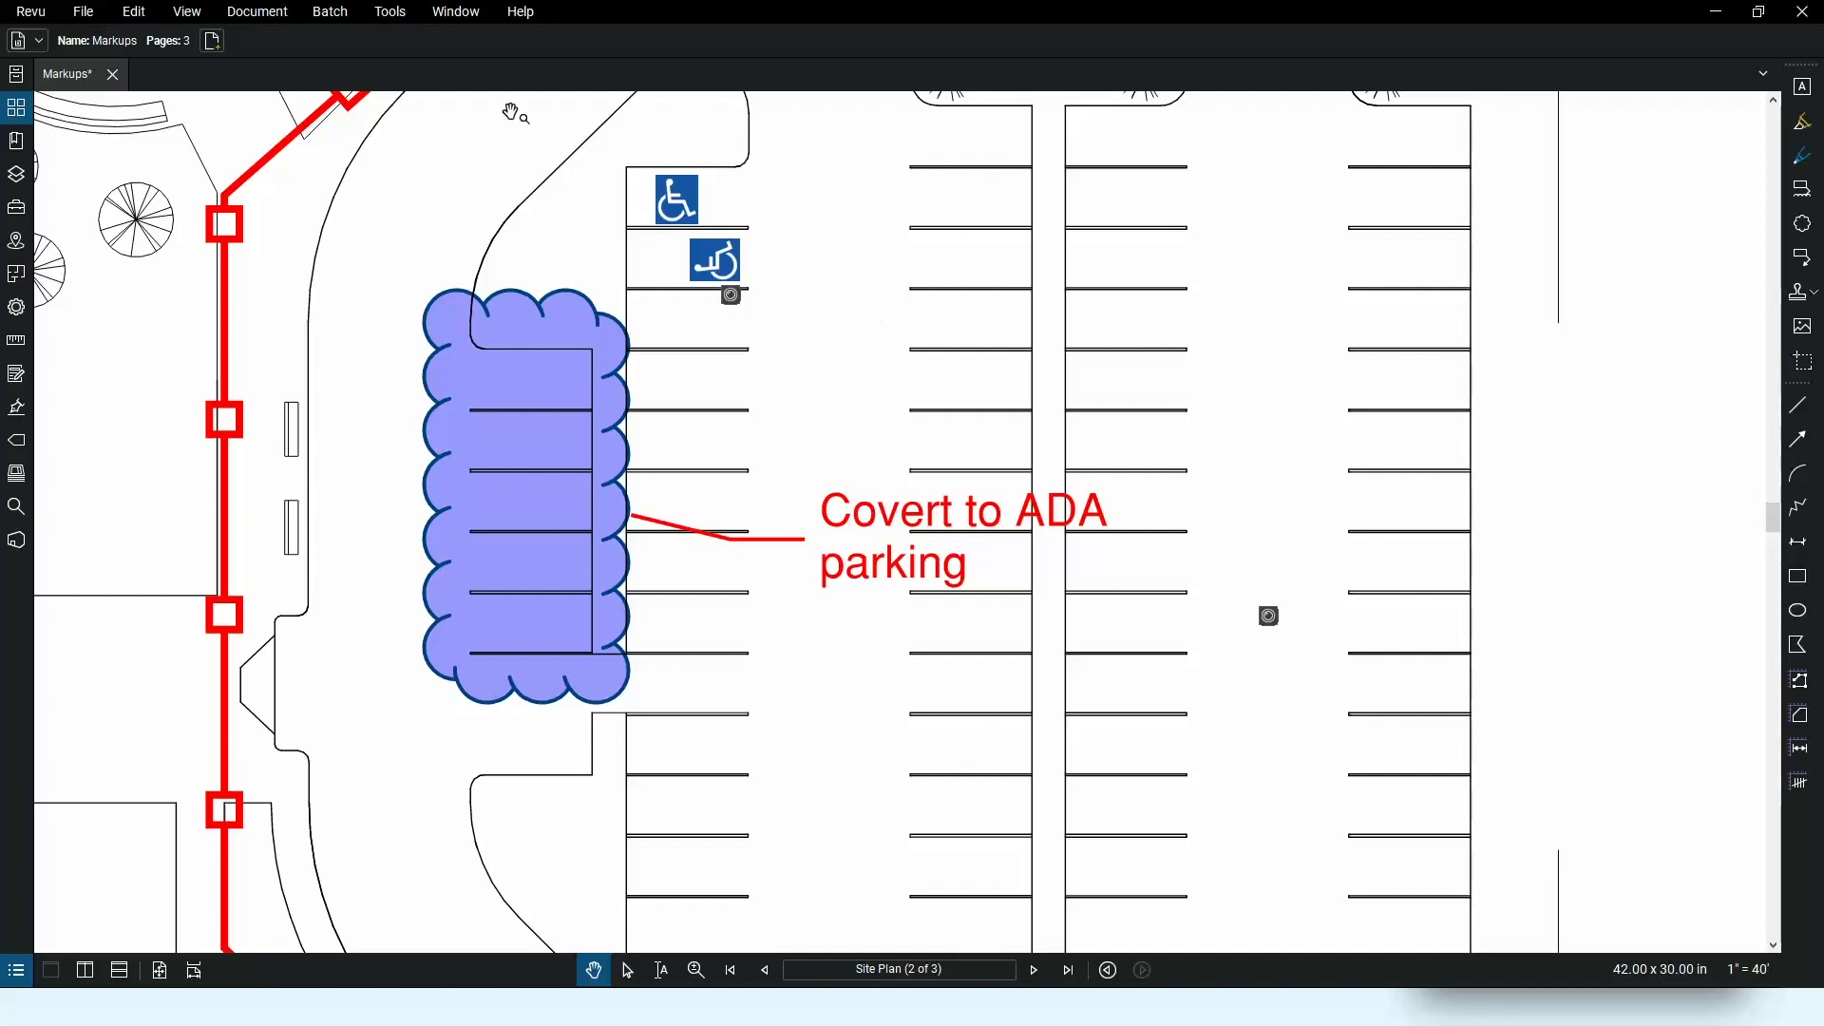
- Place the "Approval Stamp - Building Department" stamp in the blank area beyond the outer row of parking stalls
left_click(390, 11)
mouse_move(411, 36)
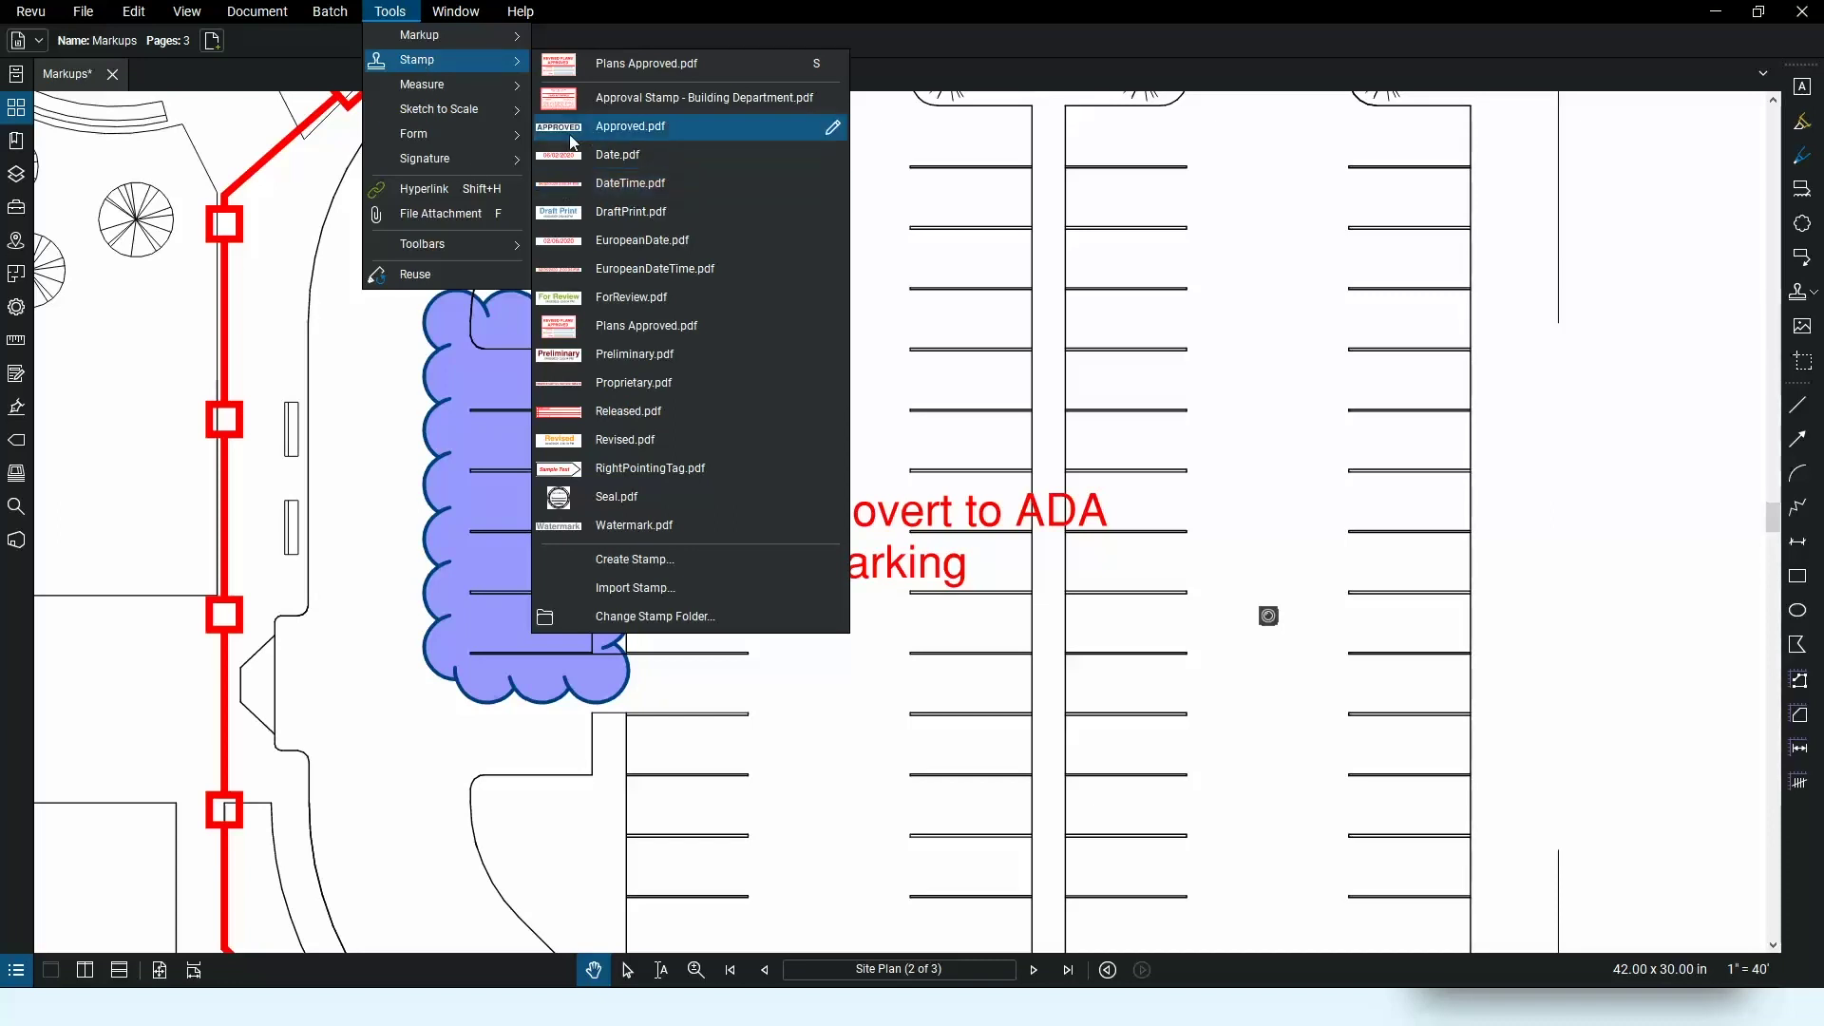
left_click(567, 104)
scroll(1444, 703, "down", 5)
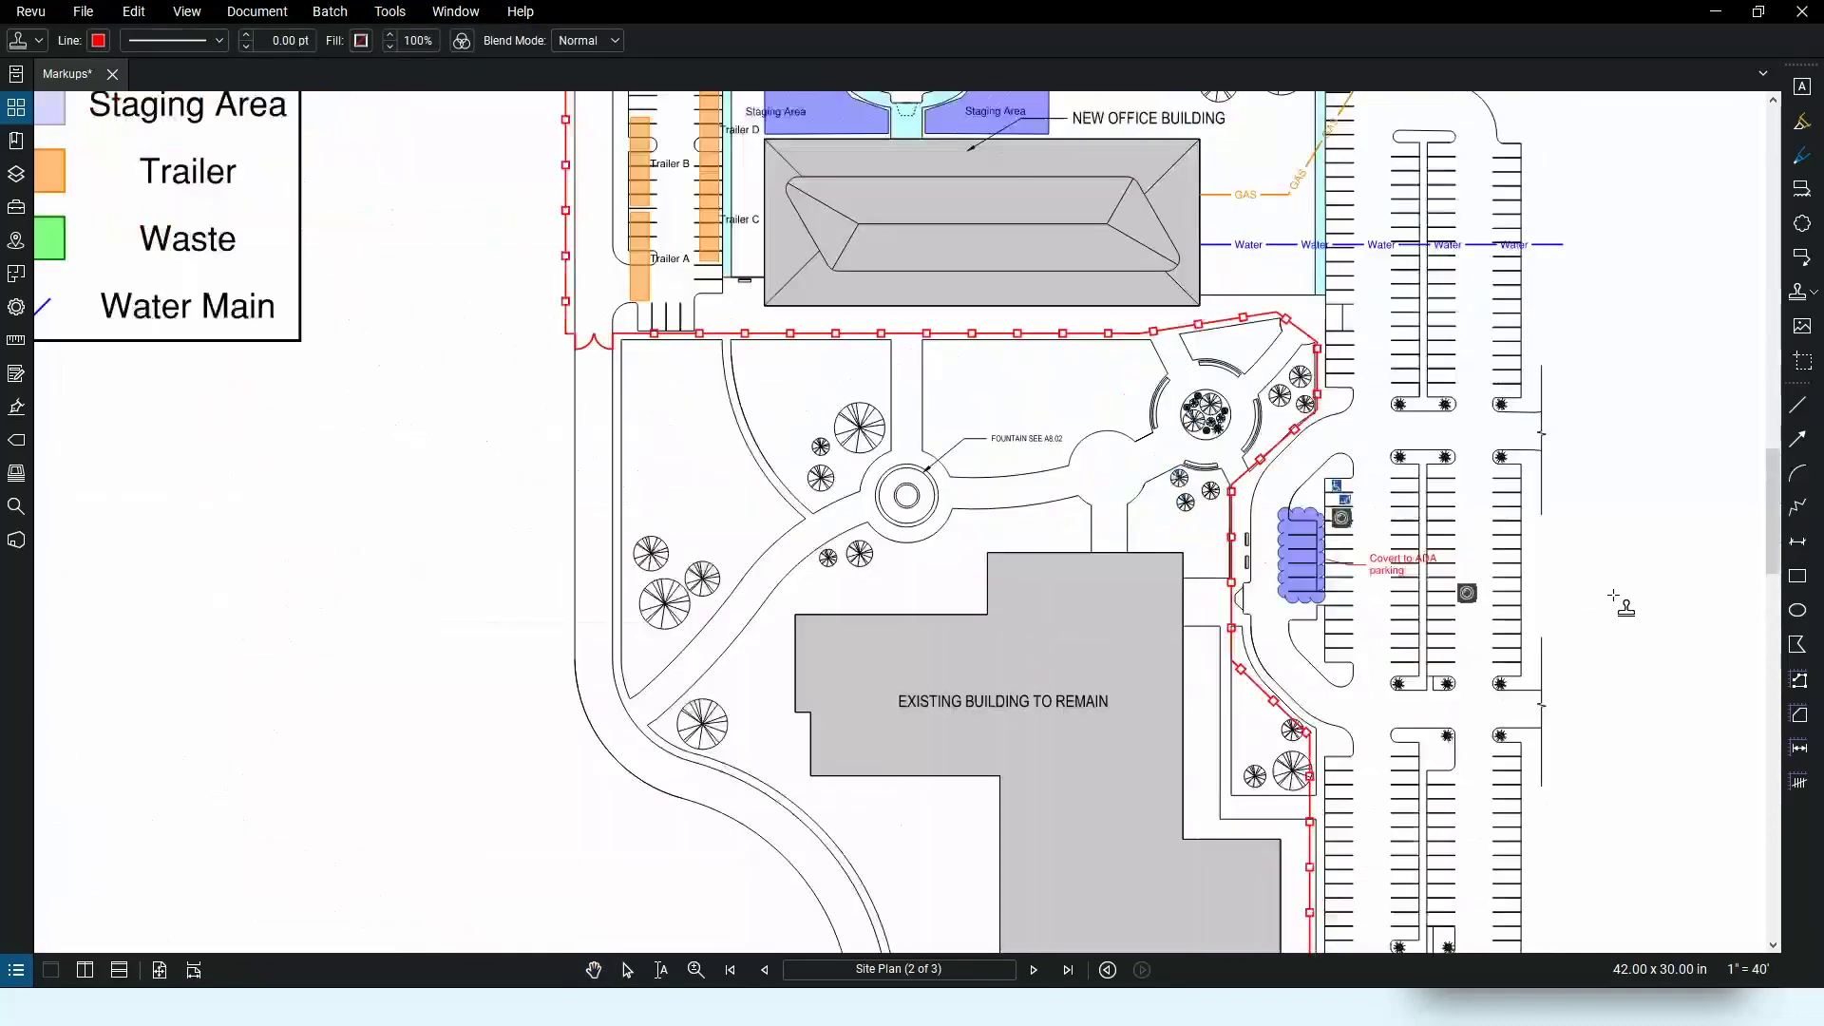
scroll(1687, 575, "up", 6)
scroll(1678, 566, "up", 8)
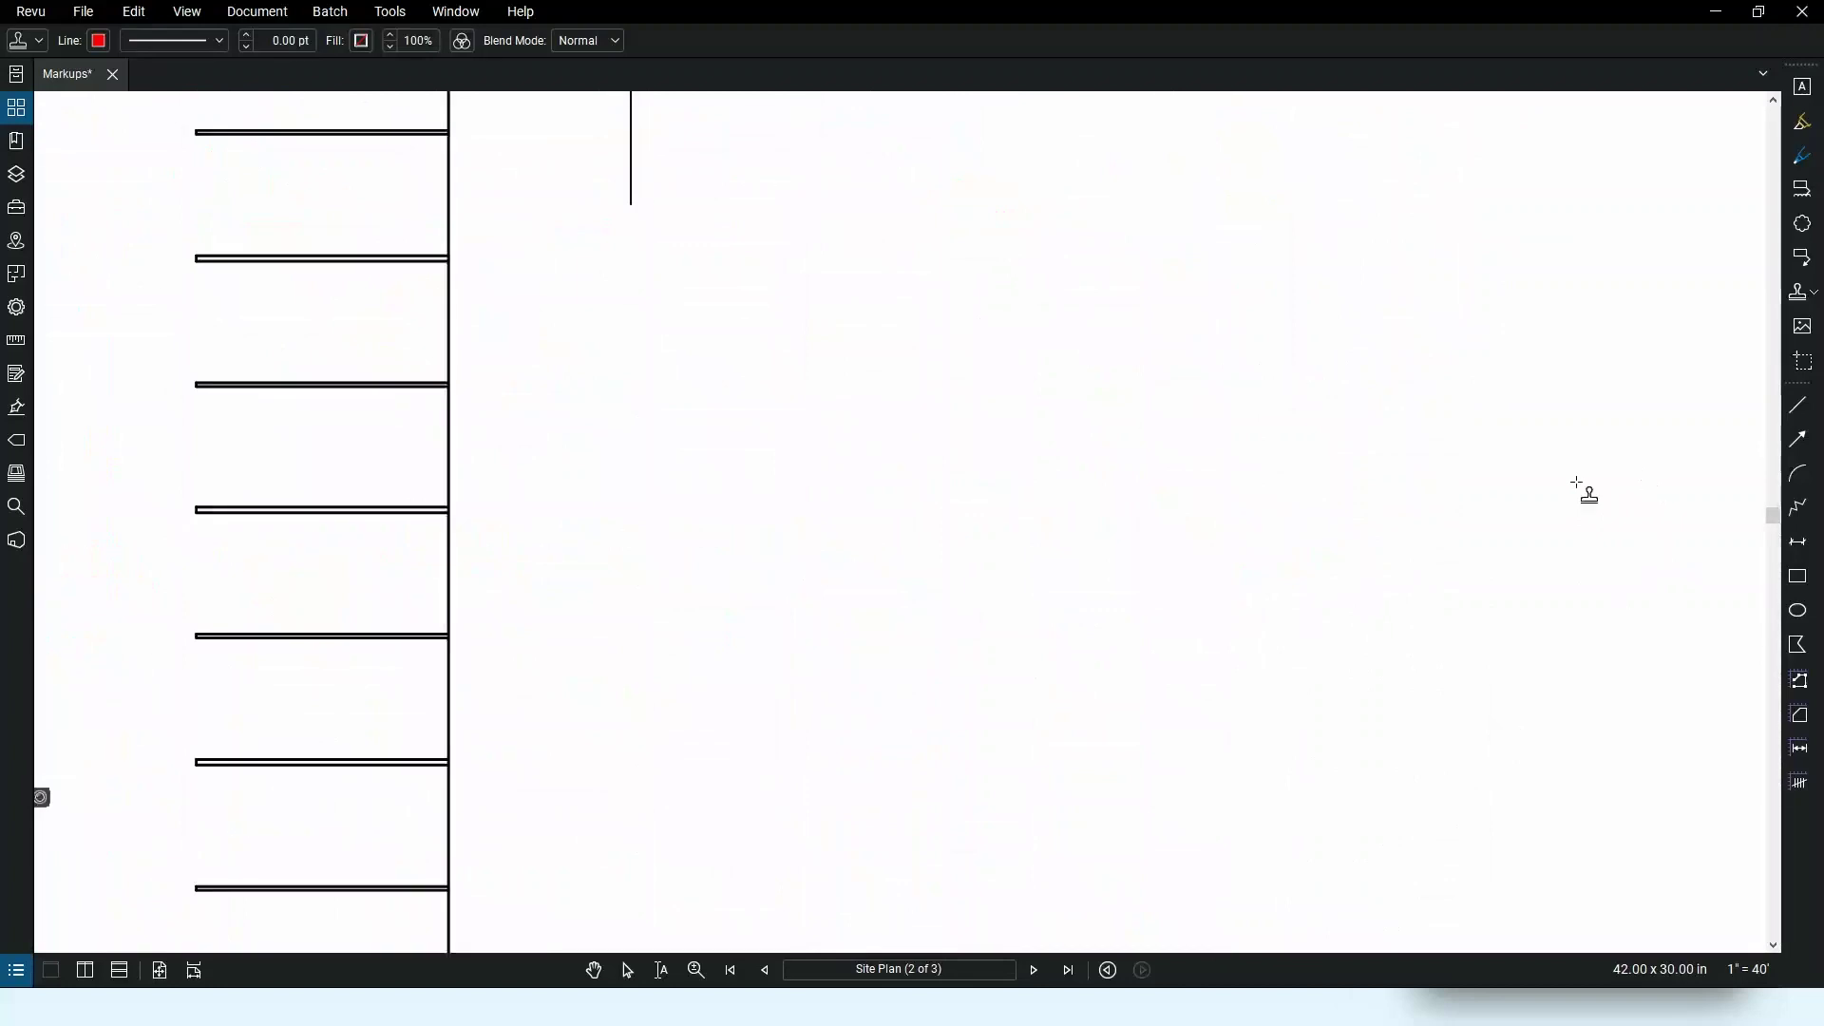
left_click_drag(491, 312, 1089, 761)
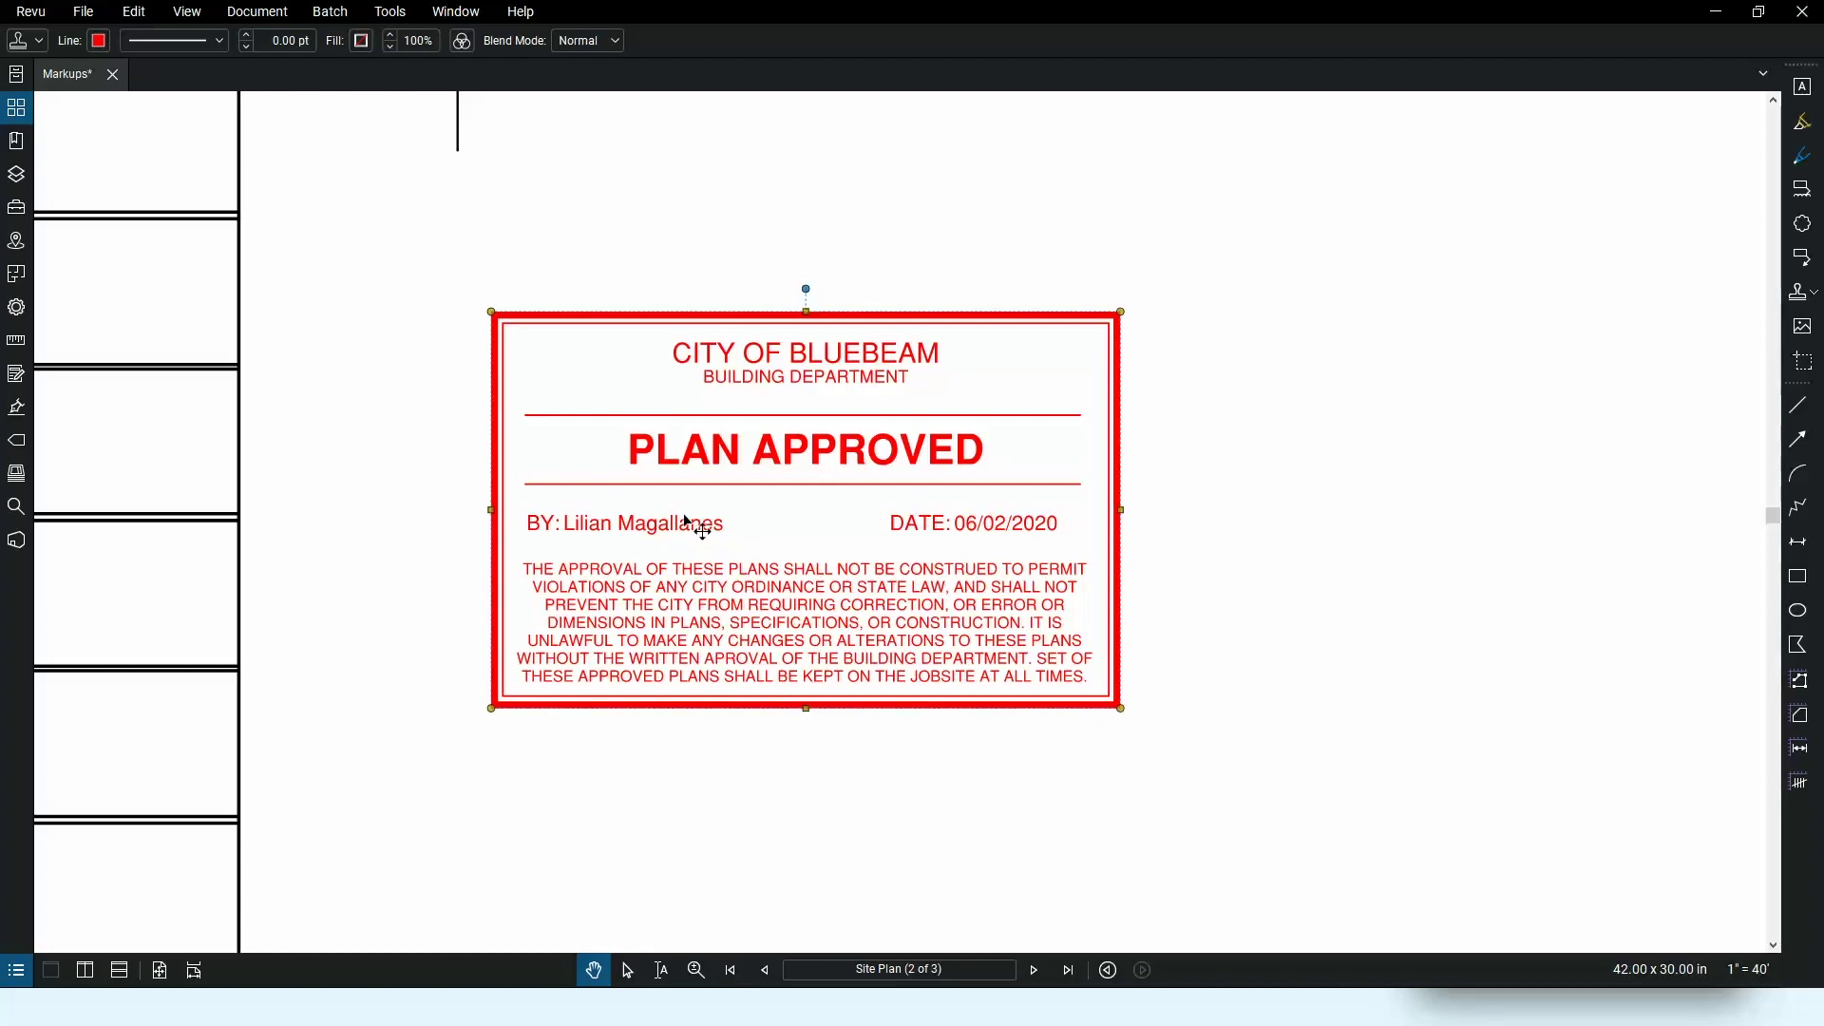
- Open the building department approval stamp's template to check its user and date fields, and close it again
left_click(389, 12)
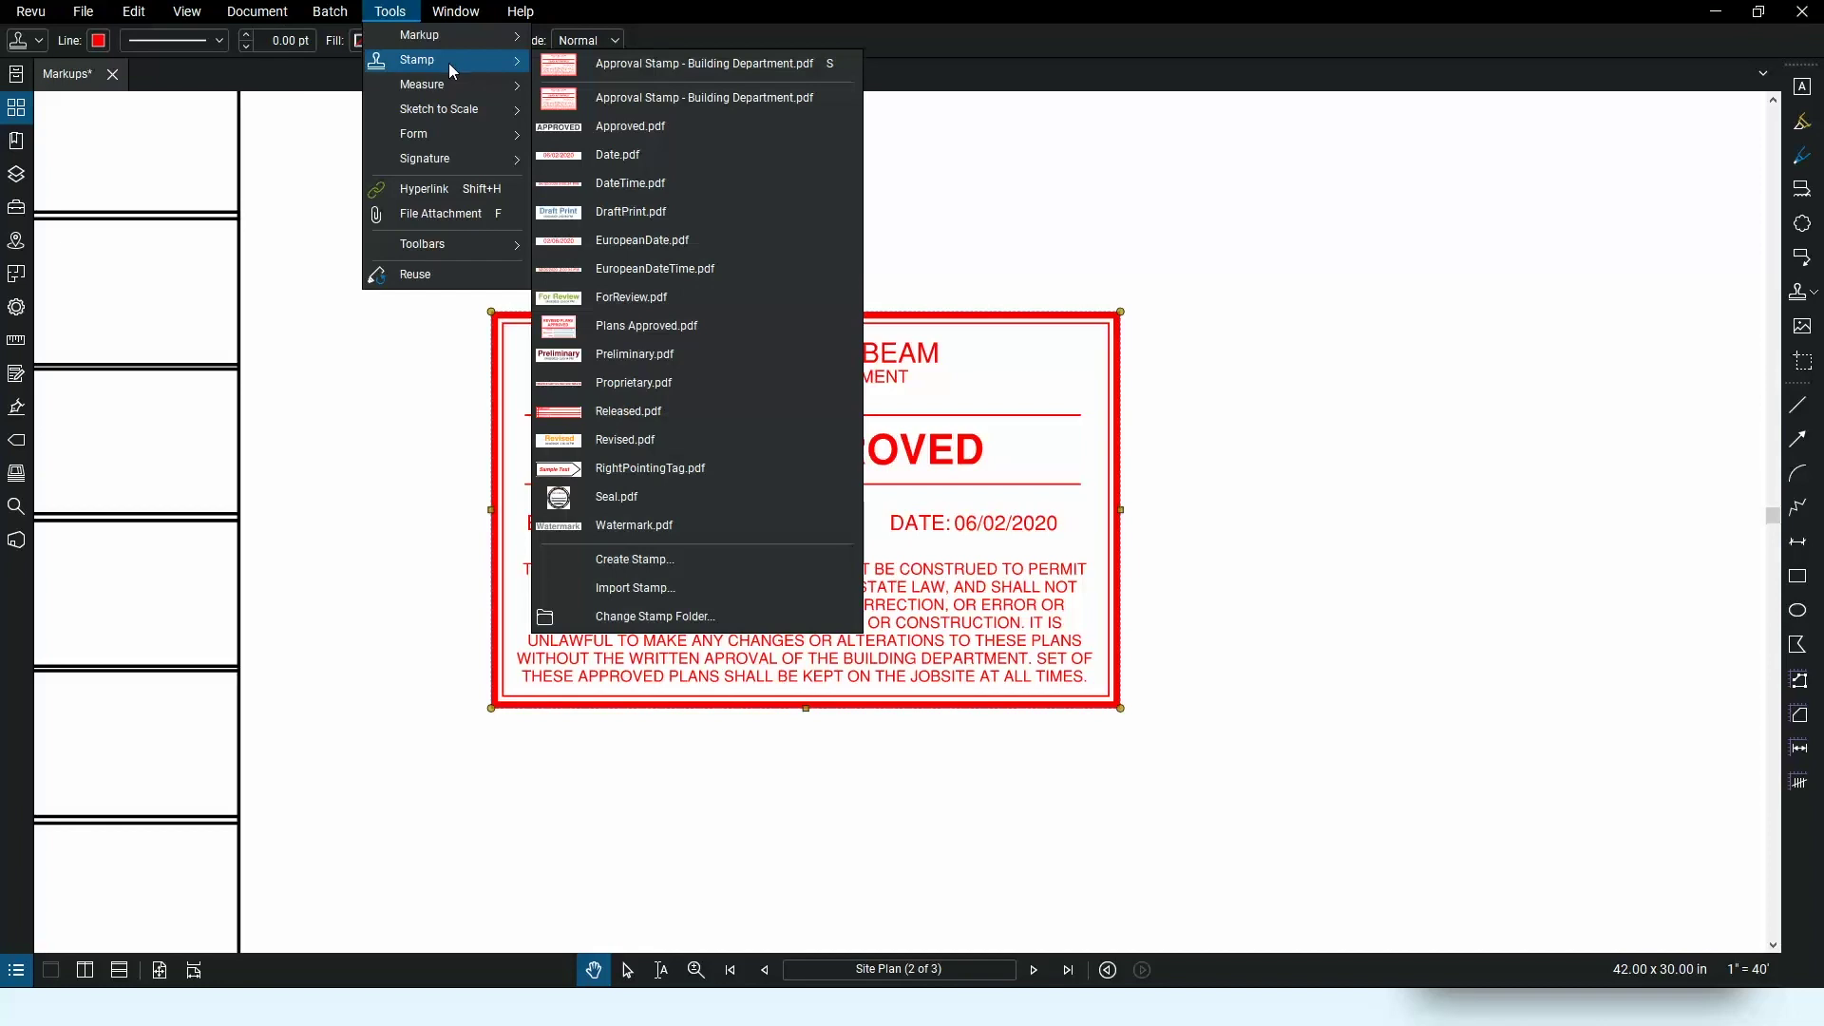
left_click(836, 64)
left_click(624, 46)
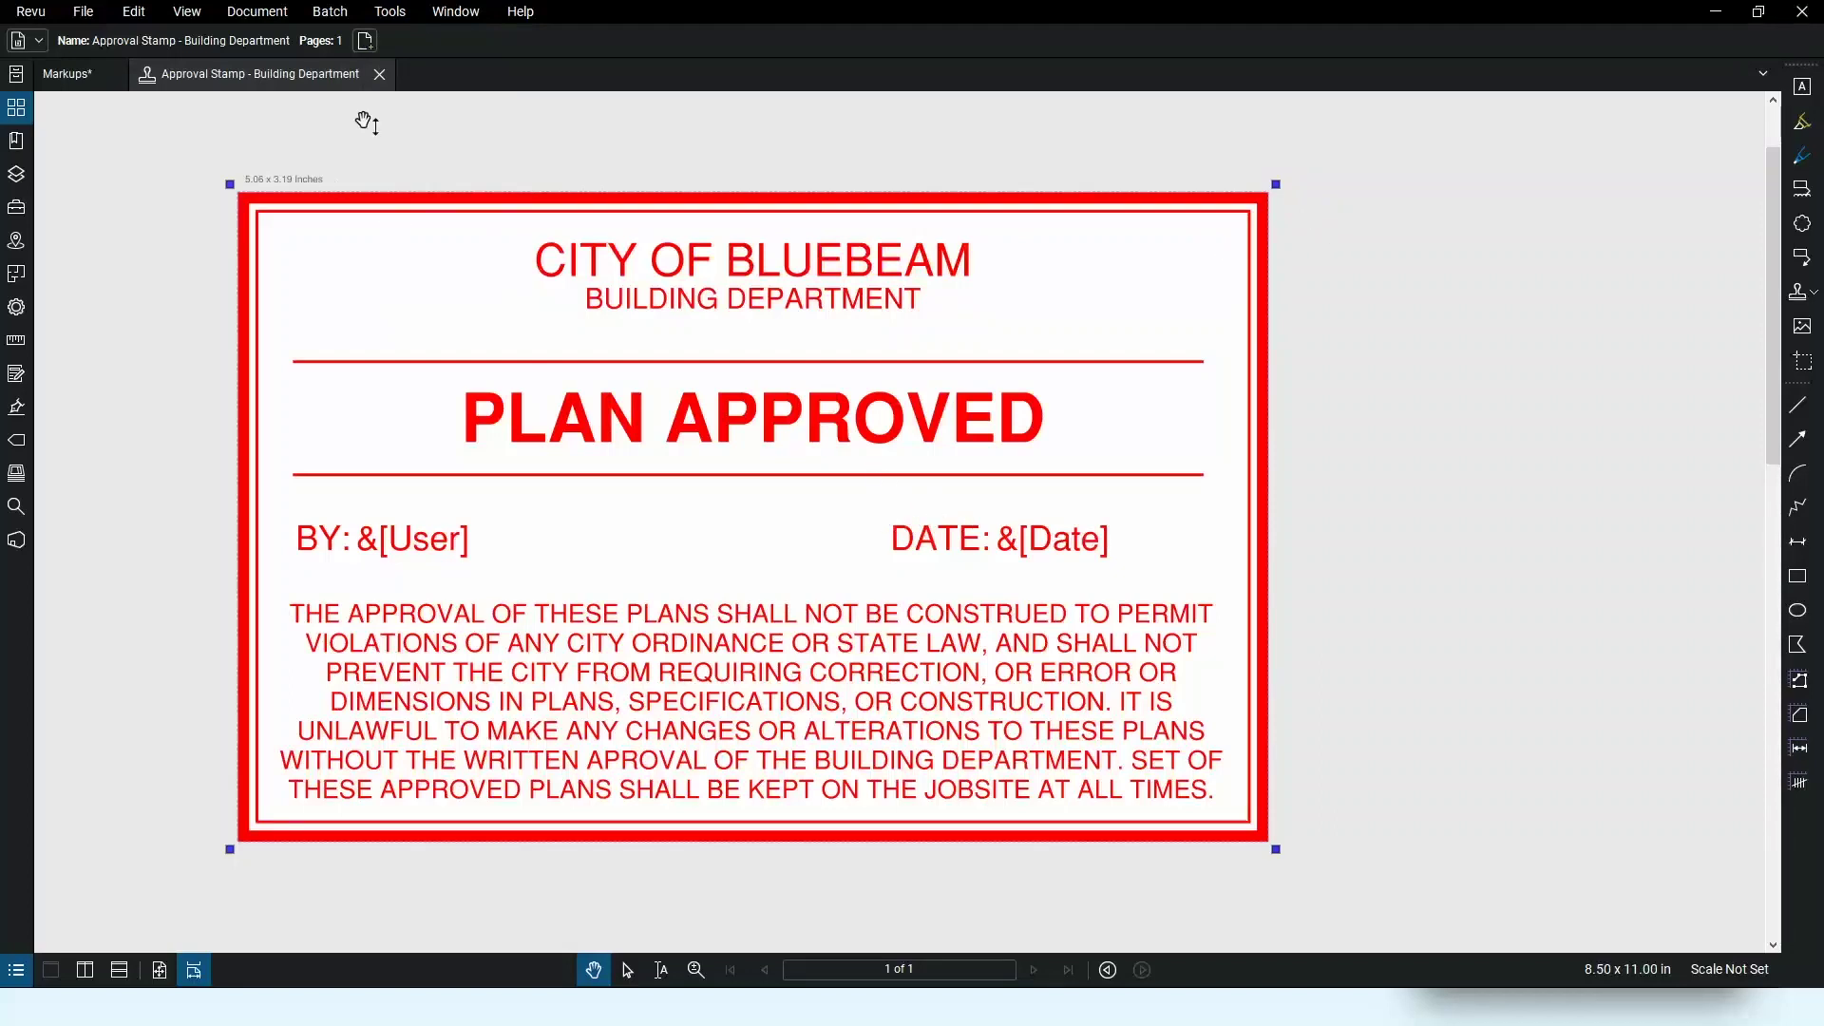
left_click(379, 74)
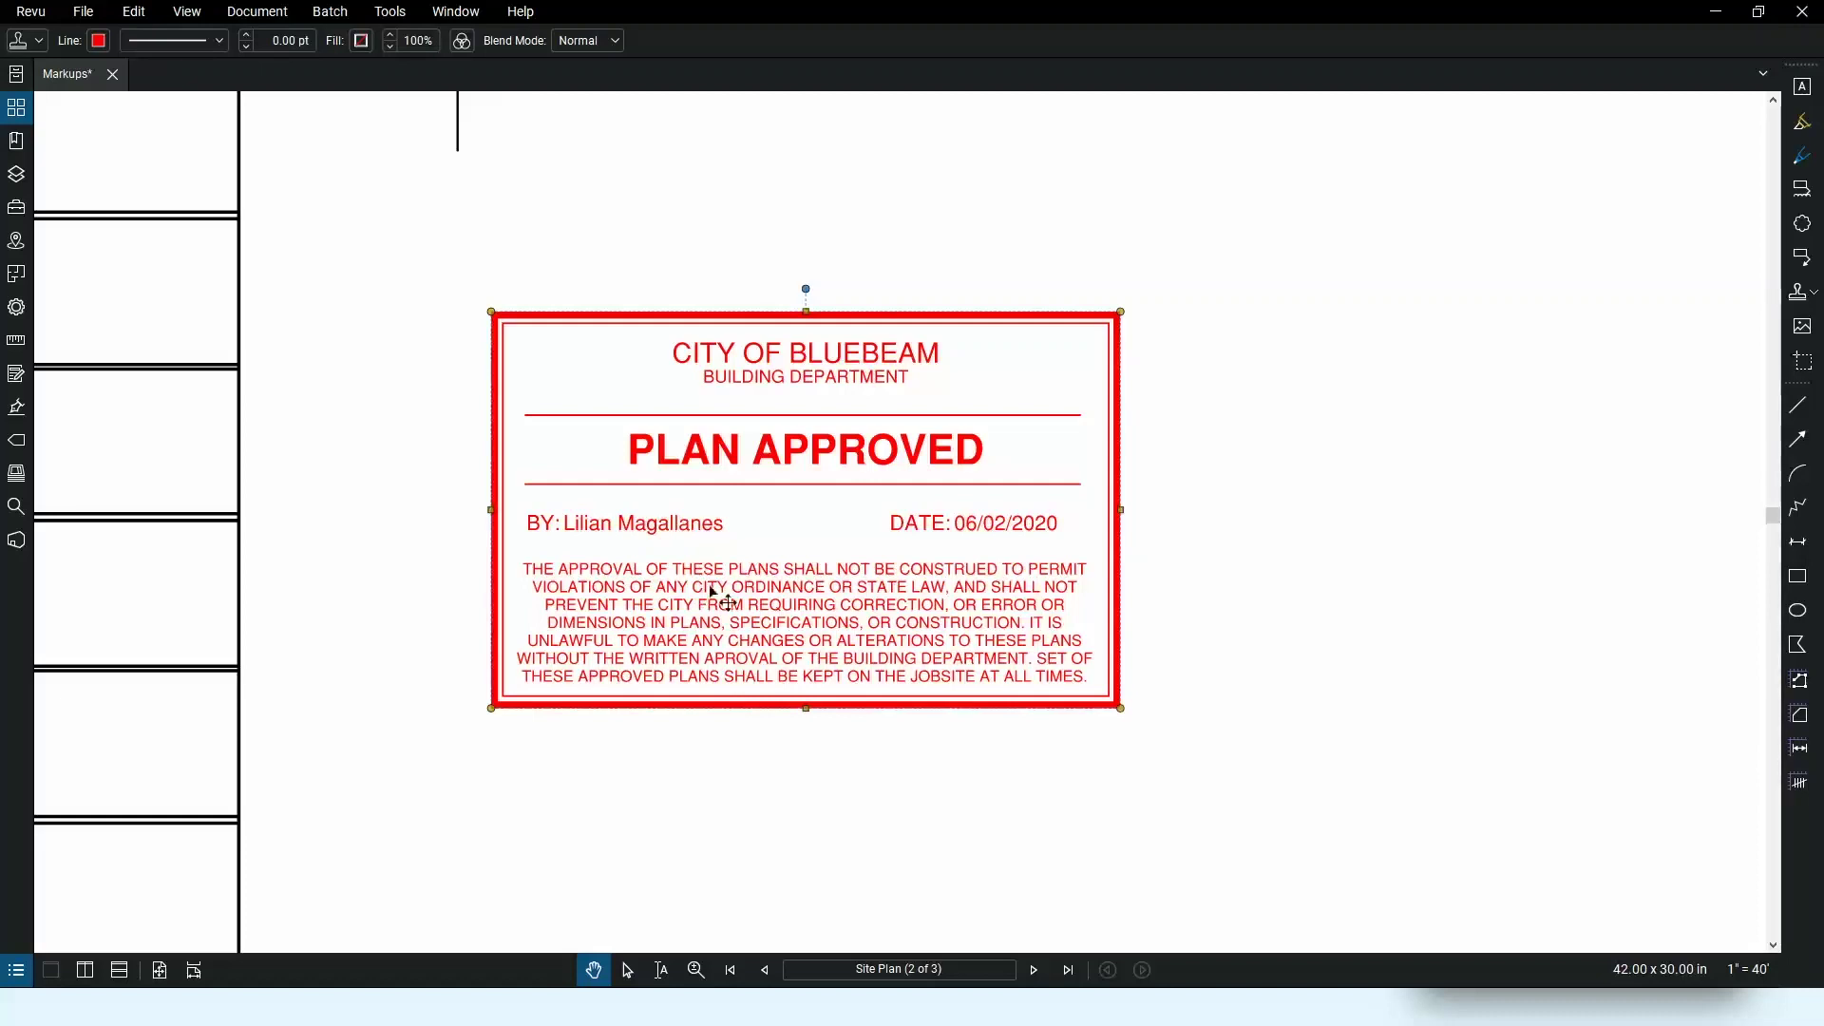
- Draw a "Plans Approved" stamp in the blank area beside the building department approval stamp
left_click_drag(1177, 671, 558, 640)
left_click(390, 11)
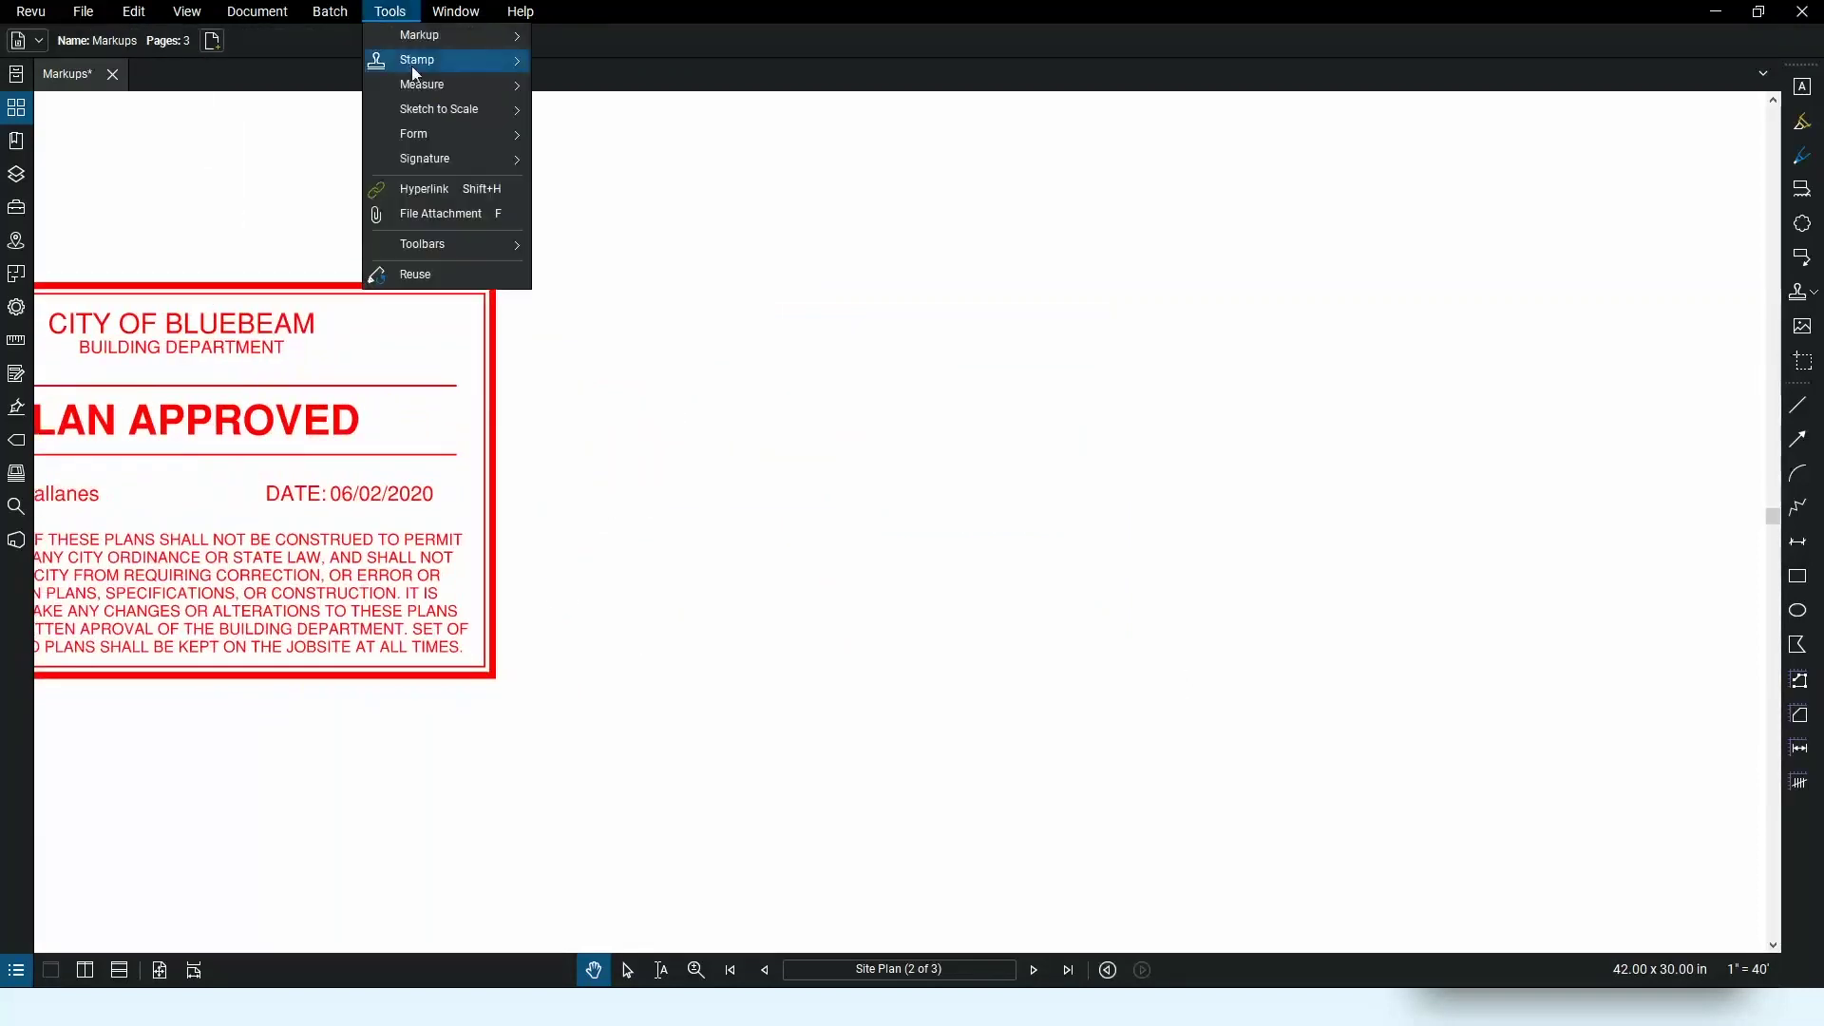
mouse_move(428, 59)
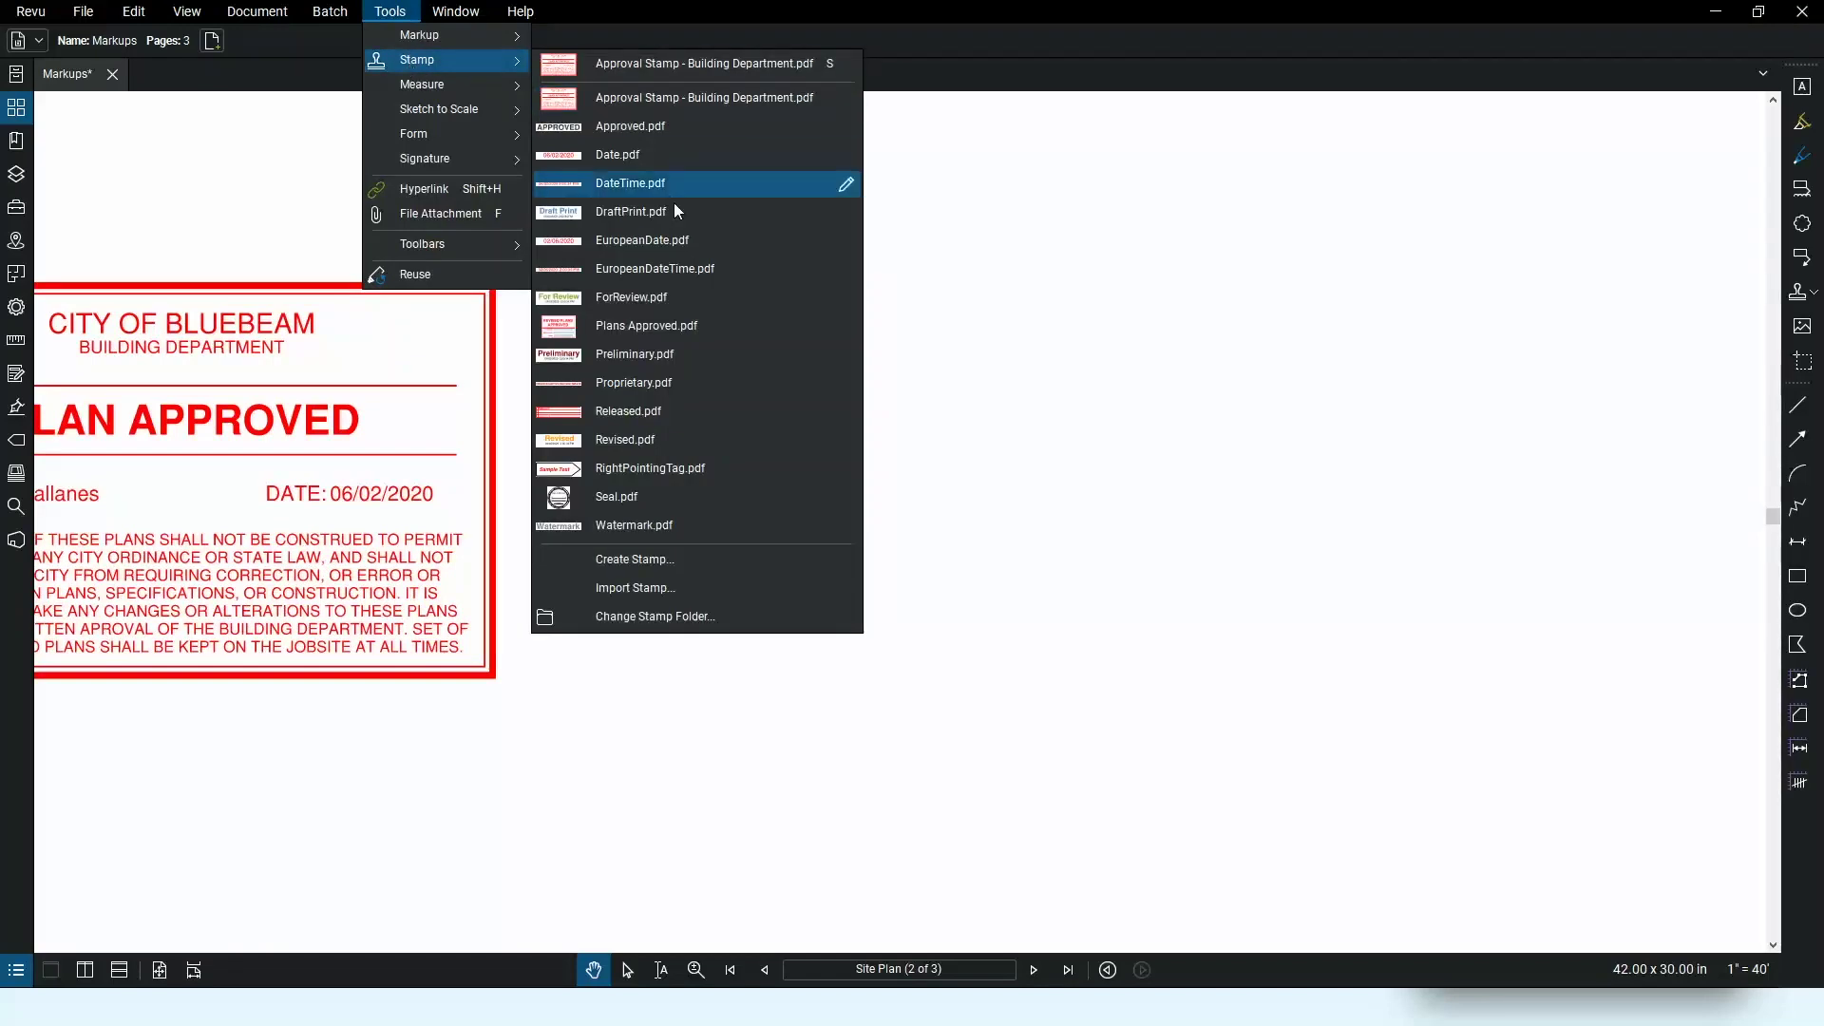
left_click(641, 329)
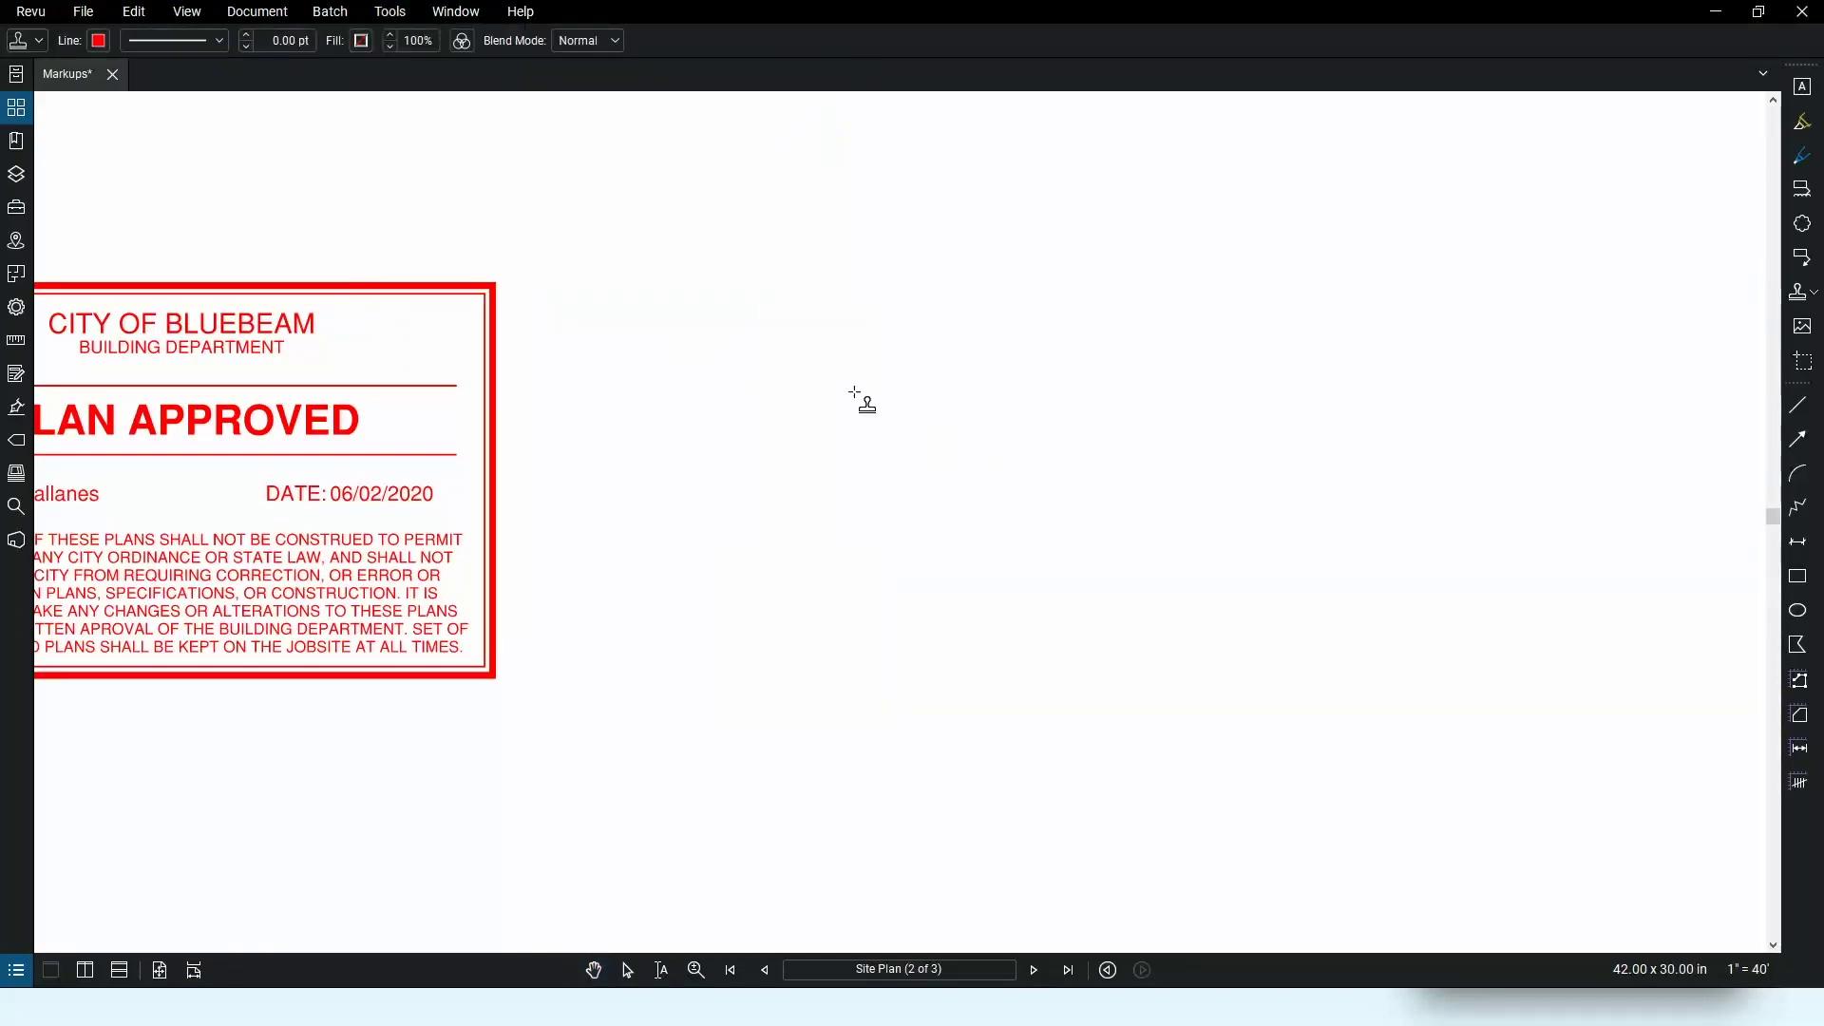
left_click_drag(722, 297, 1192, 694)
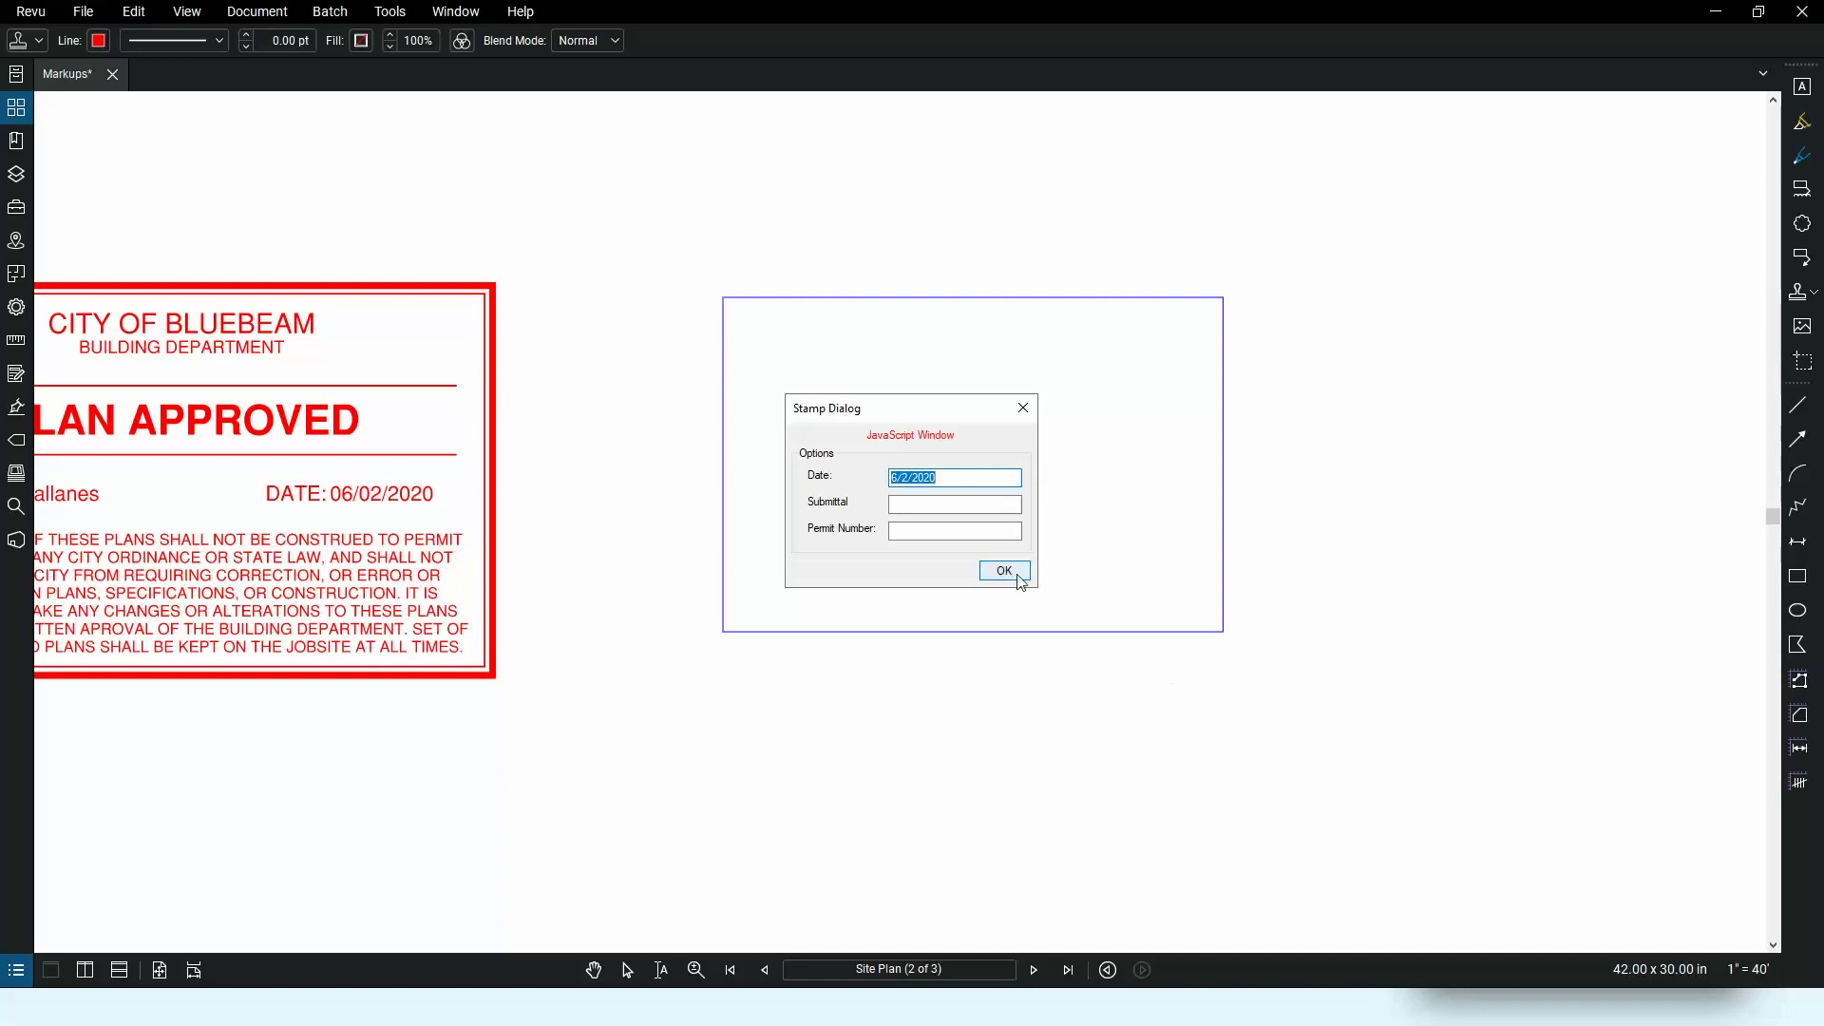
- Fill in the stamp's submittal as 01 and its permit number, keeping the suggested date, and confirm the stamp
left_click(913, 511)
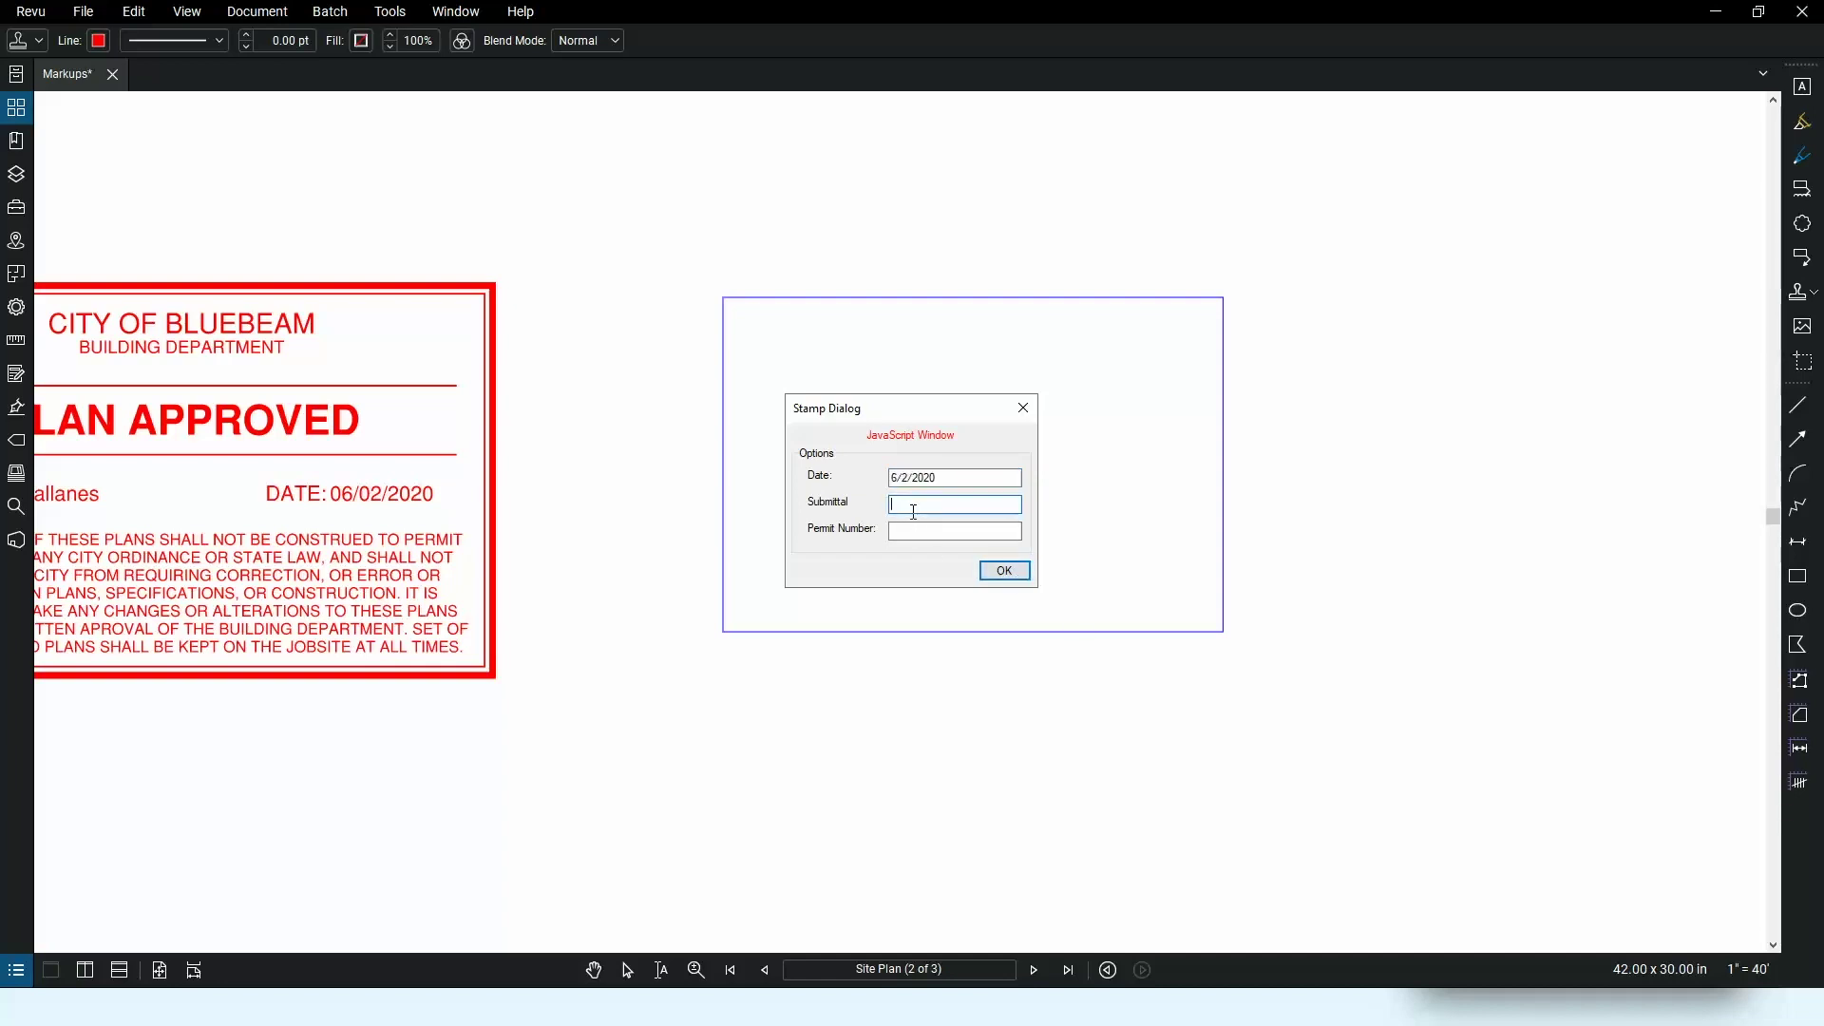
type("01")
left_click(927, 531)
type("12345")
left_click(1005, 571)
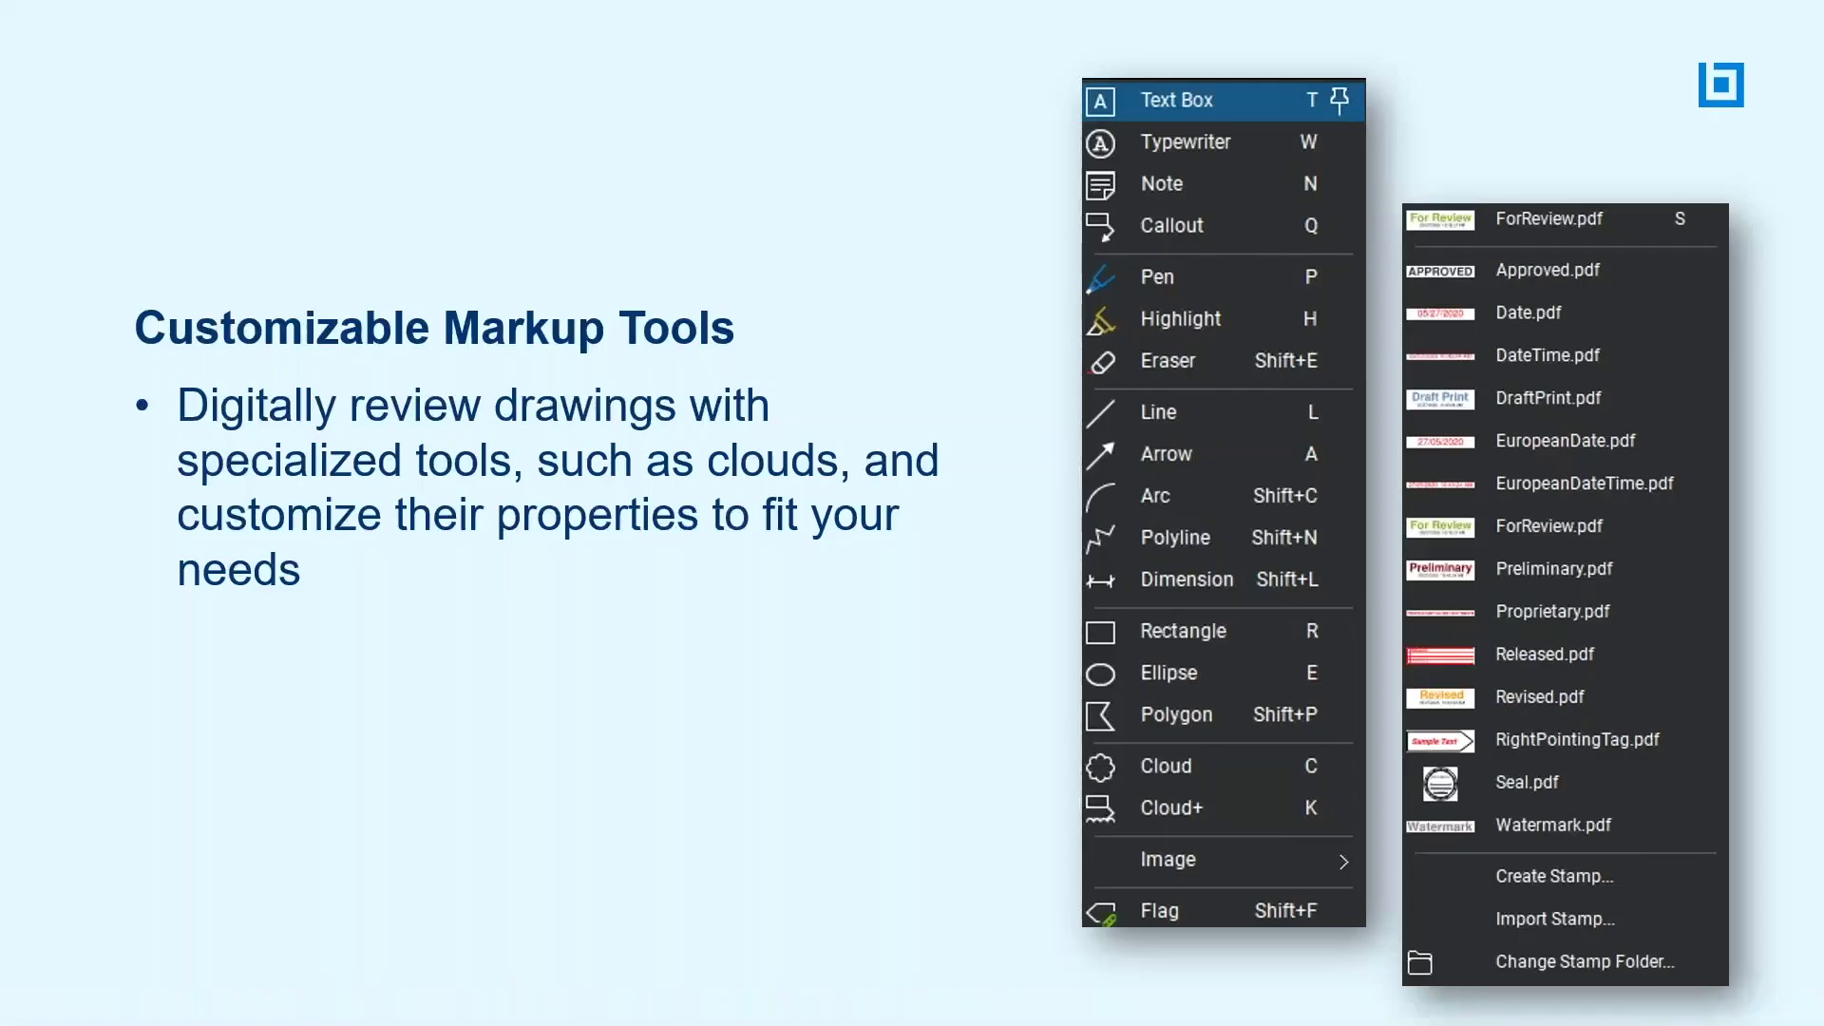
key("Right")
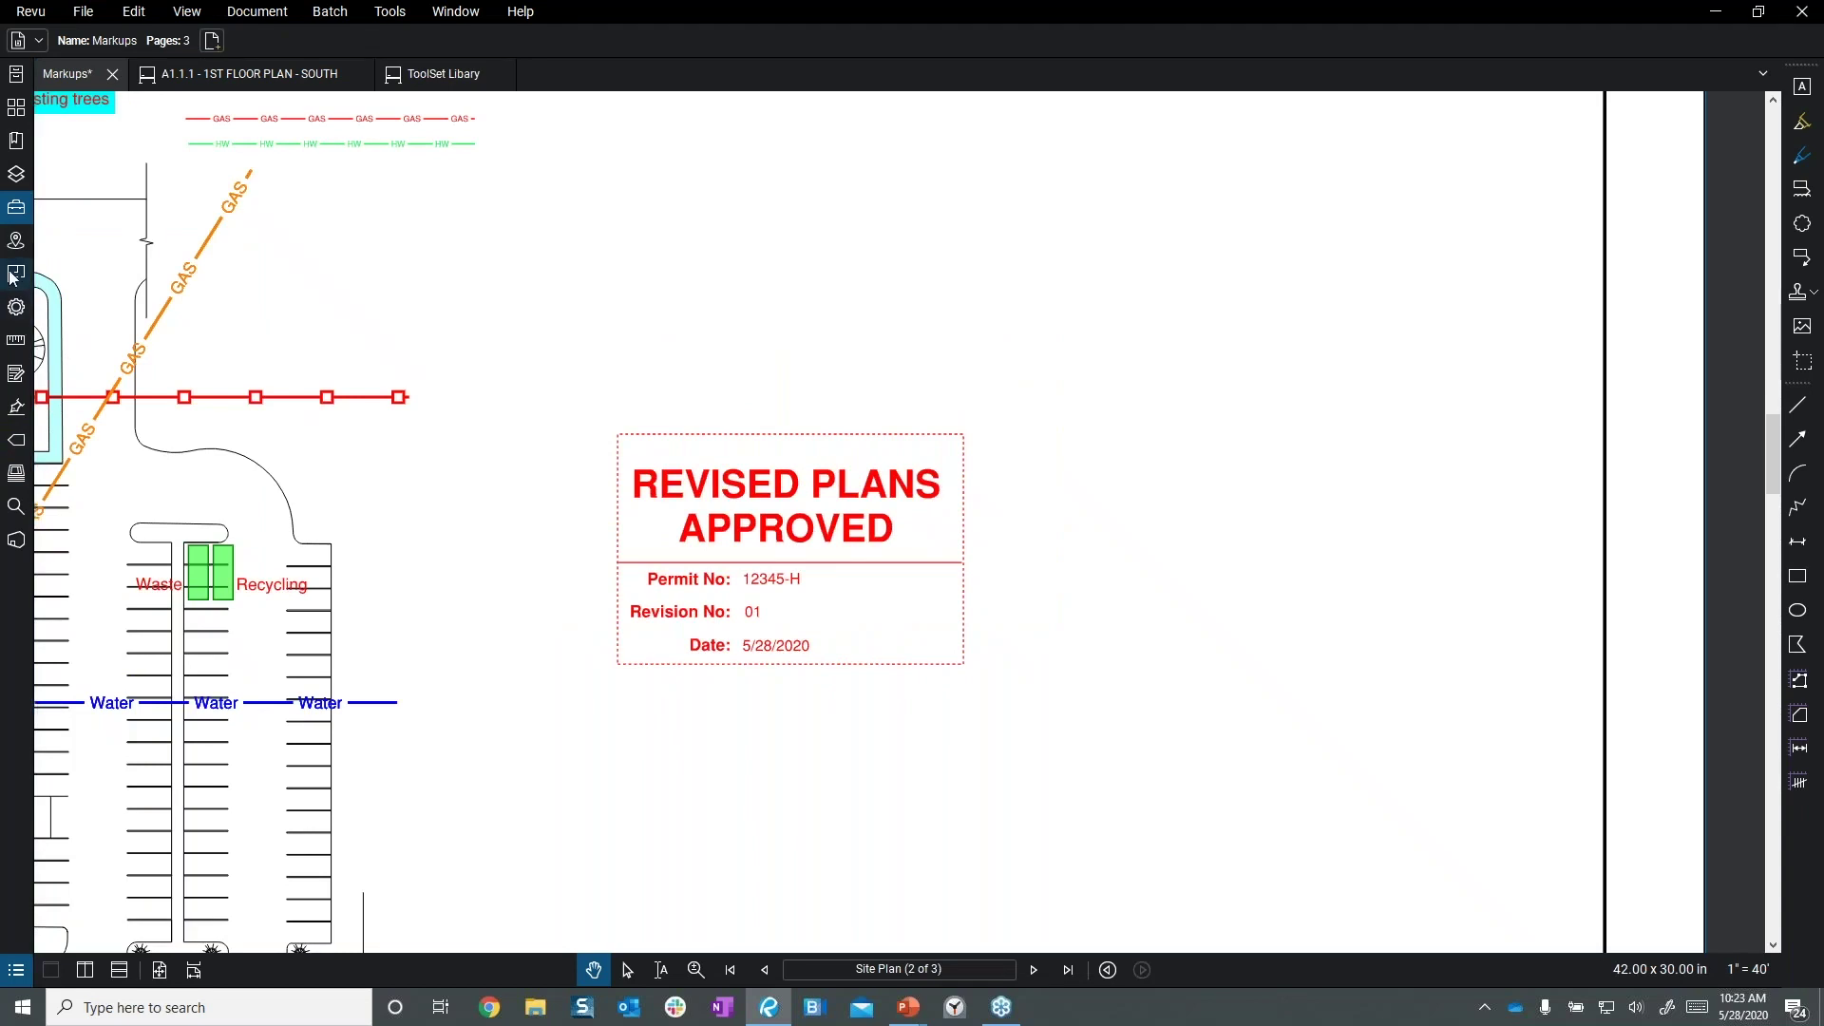
- Place the Building Department Review comment on separating two or more exits in the blank area beyond the parking stalls
left_click(16, 207)
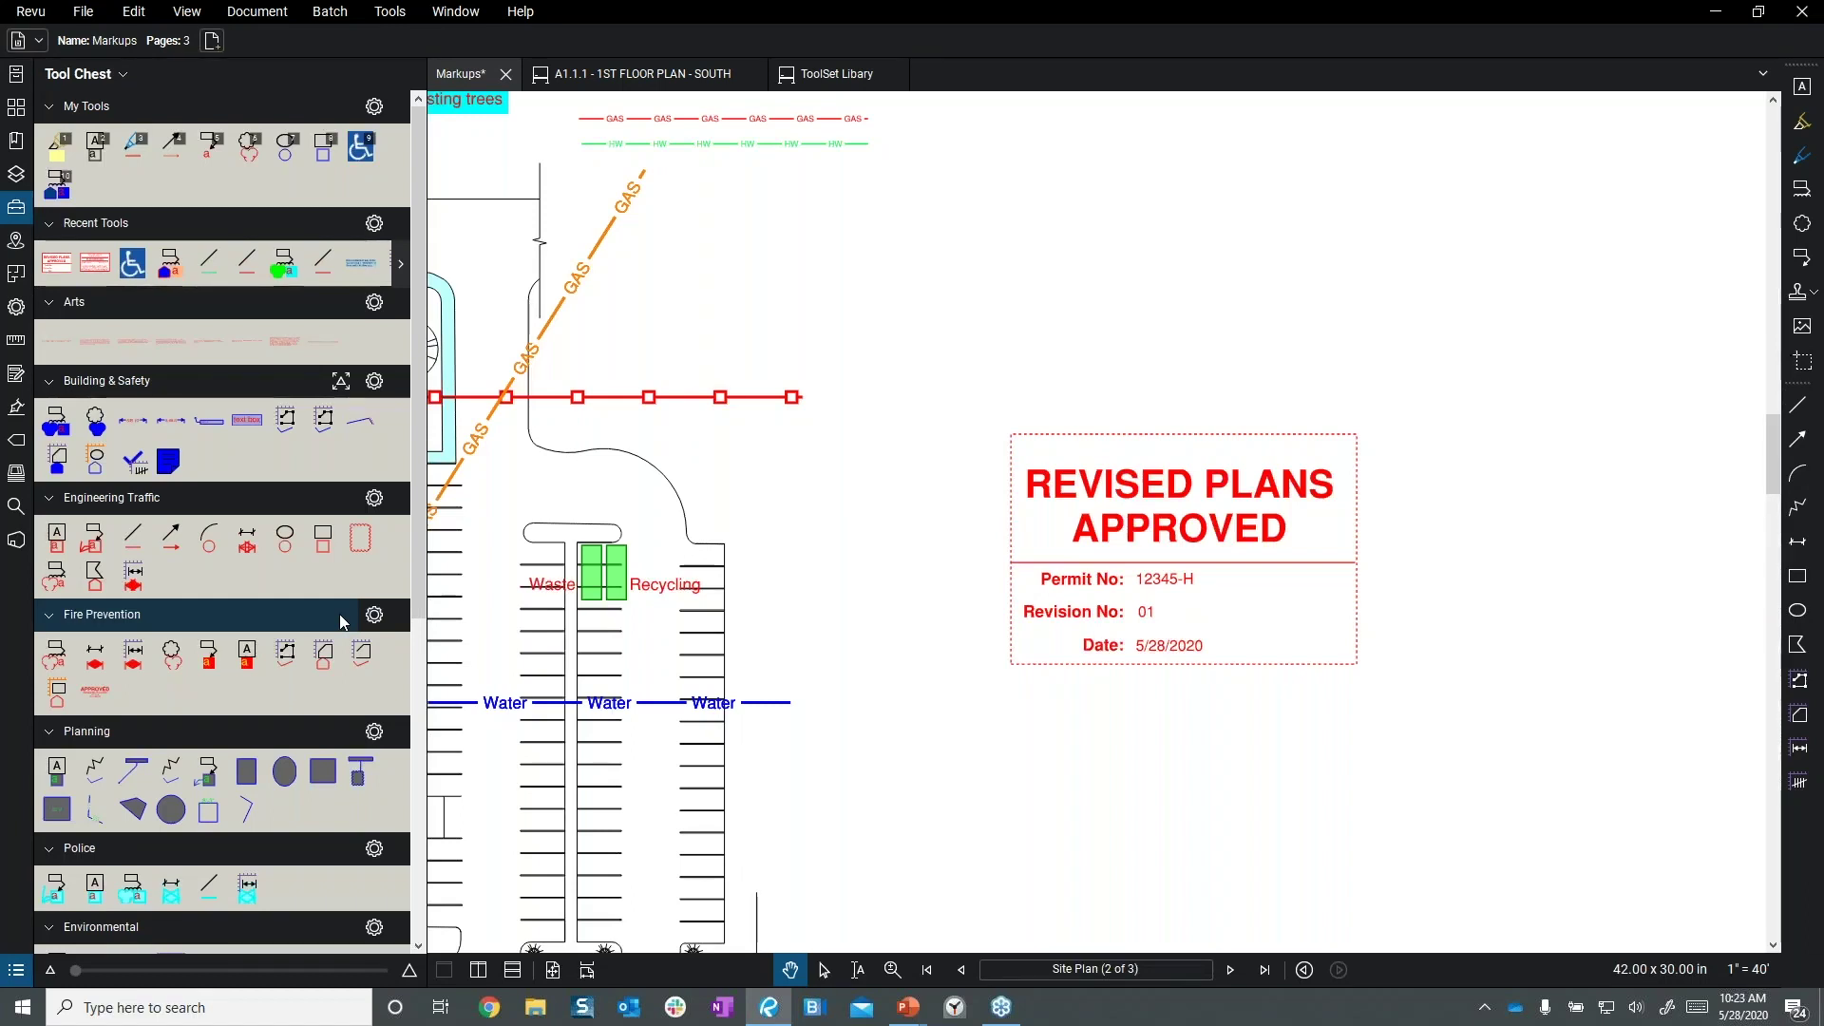
scroll(401, 517, "down", 3)
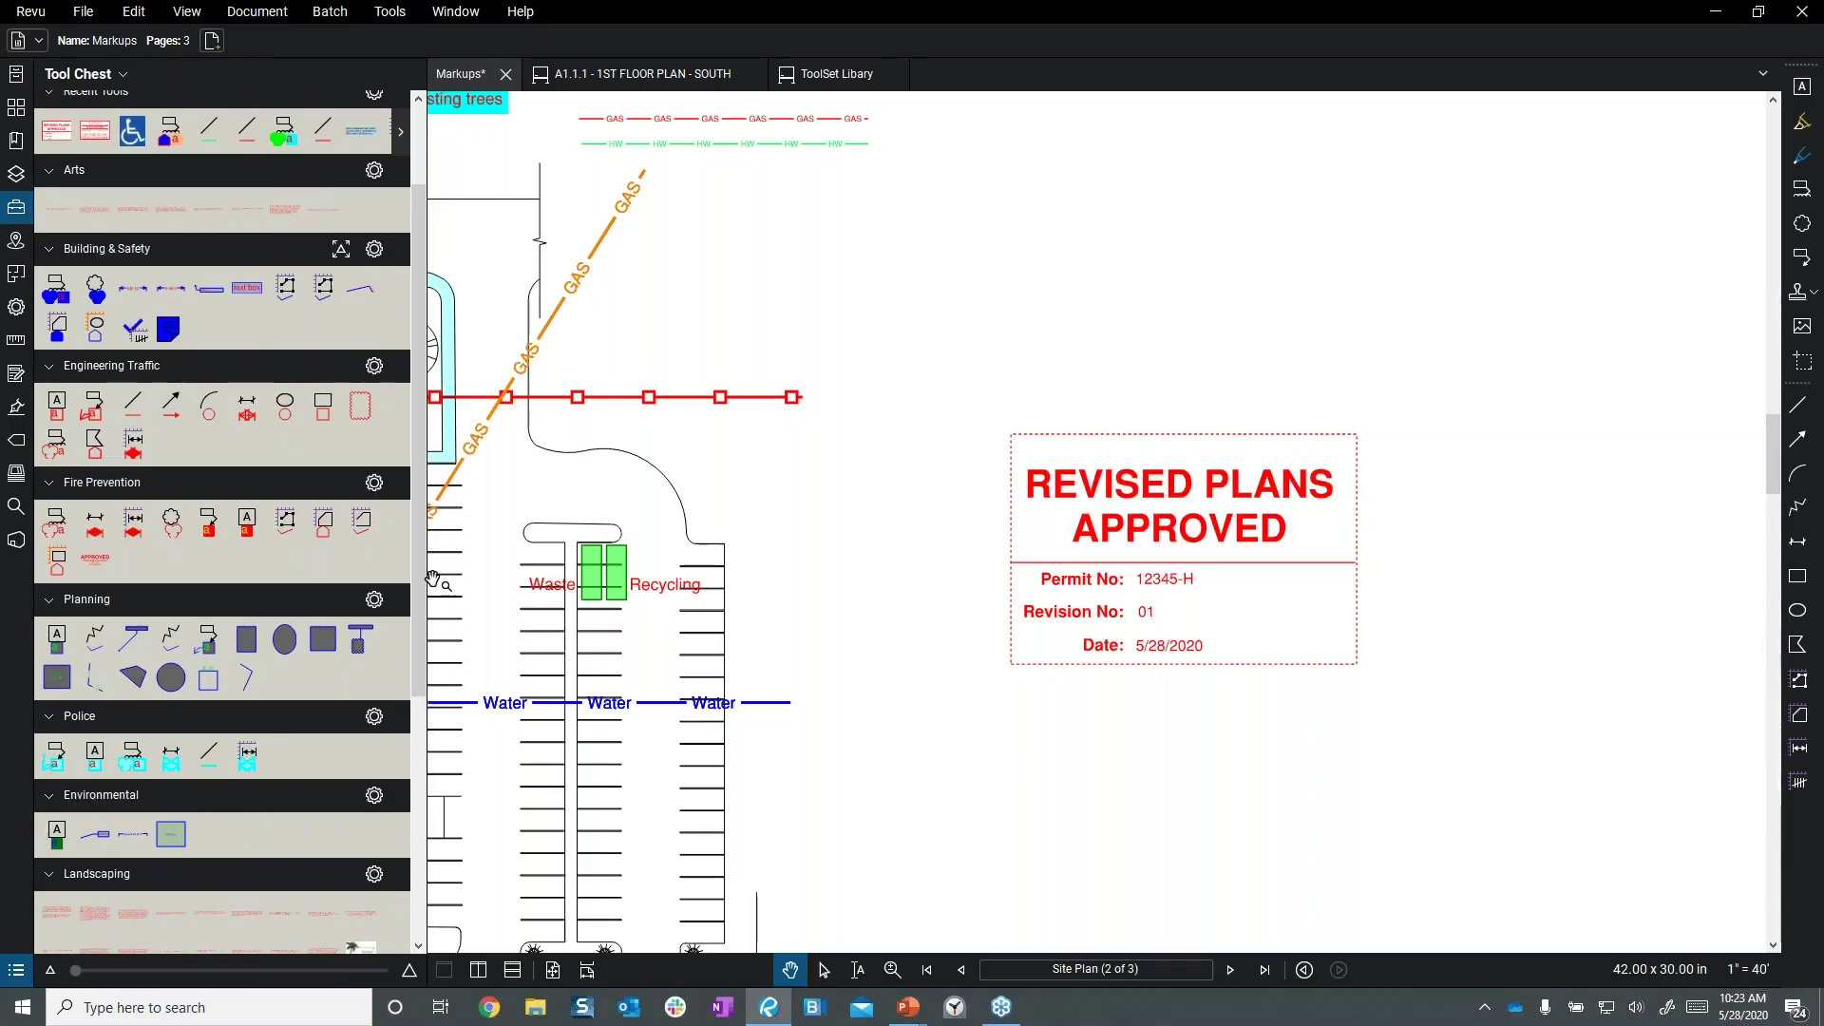
scroll(432, 582, "down", 3)
scroll(426, 627, "down", 1)
scroll(418, 627, "down", 7)
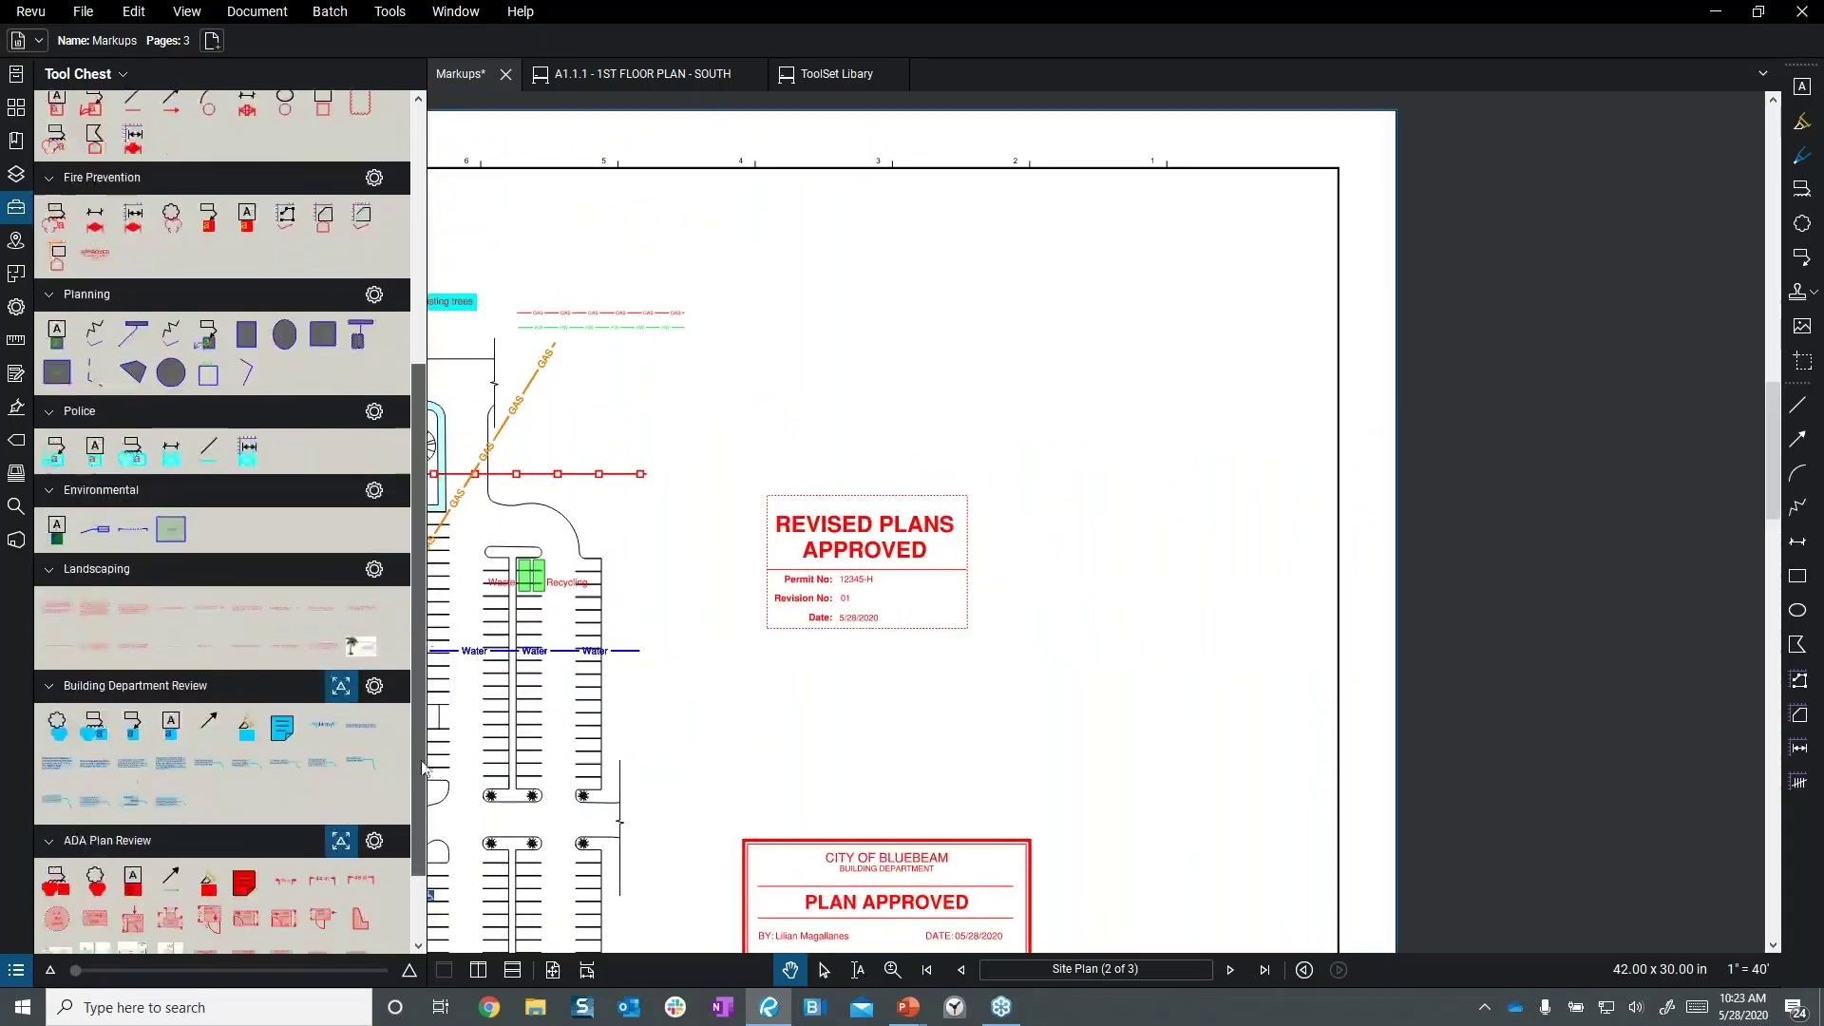
left_click_drag(698, 746, 766, 732)
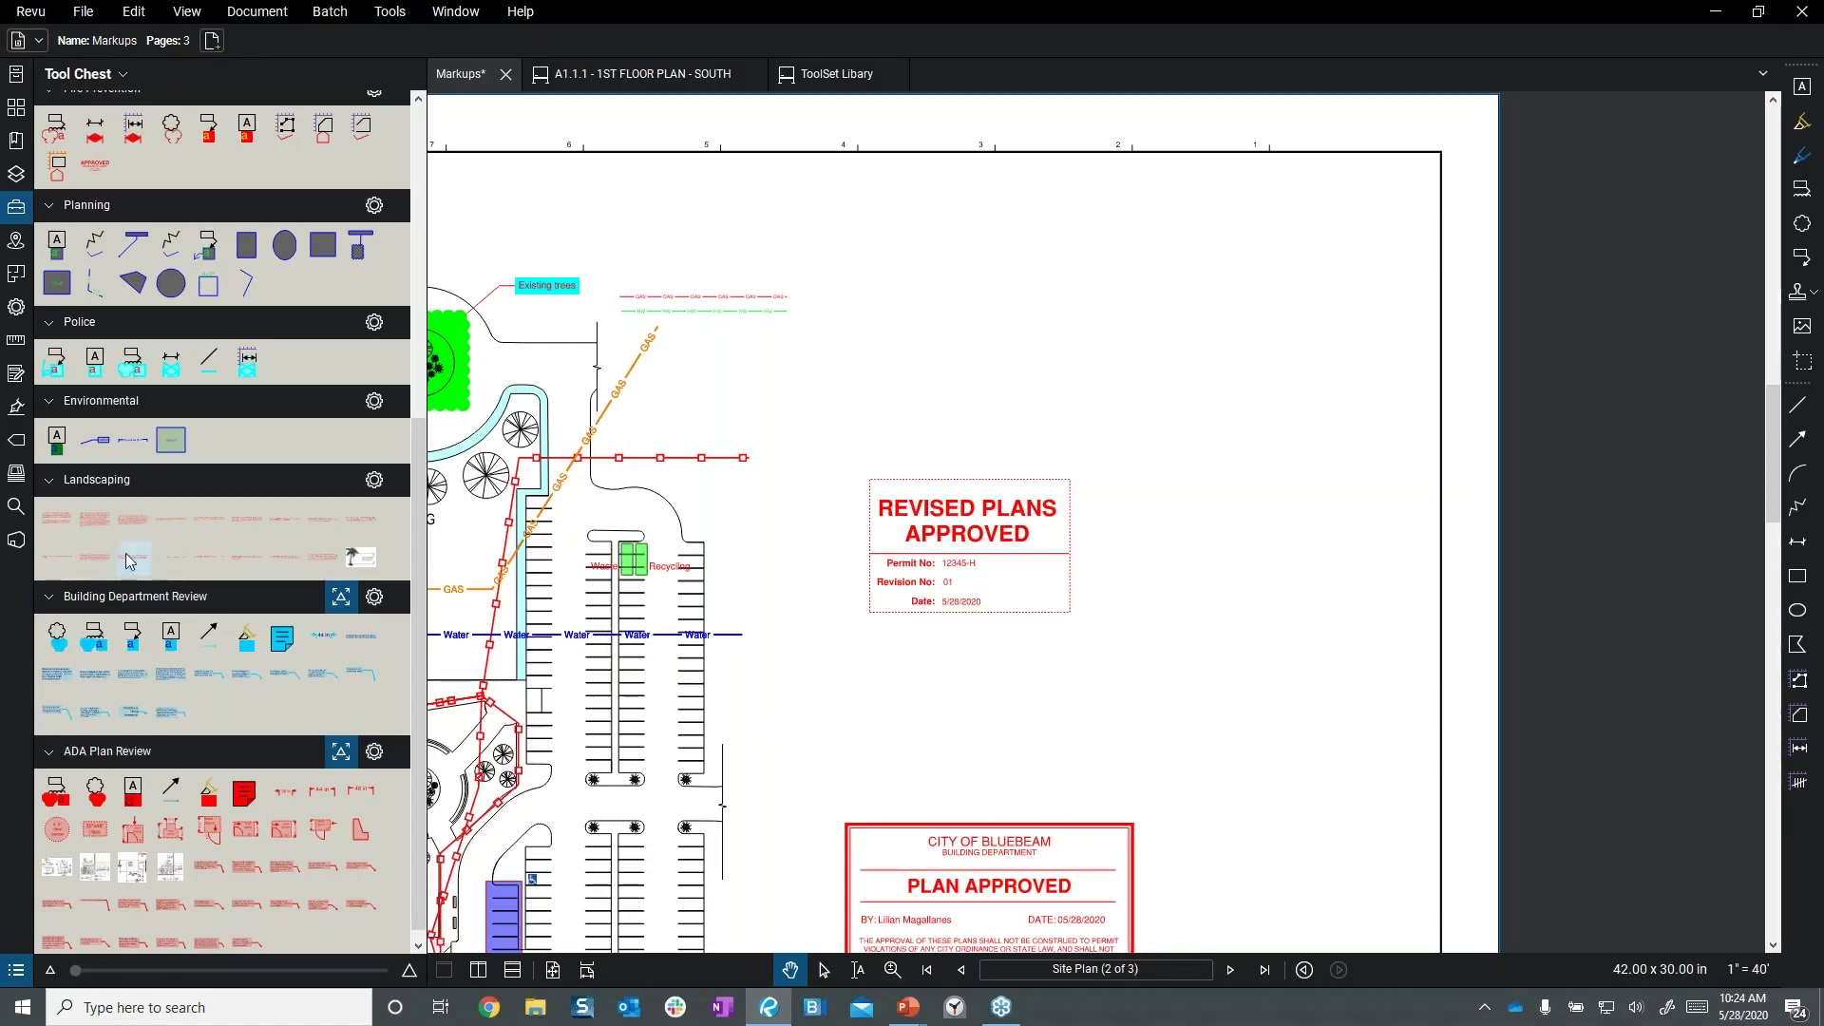
left_click(53, 685)
scroll(939, 382, "up", 10)
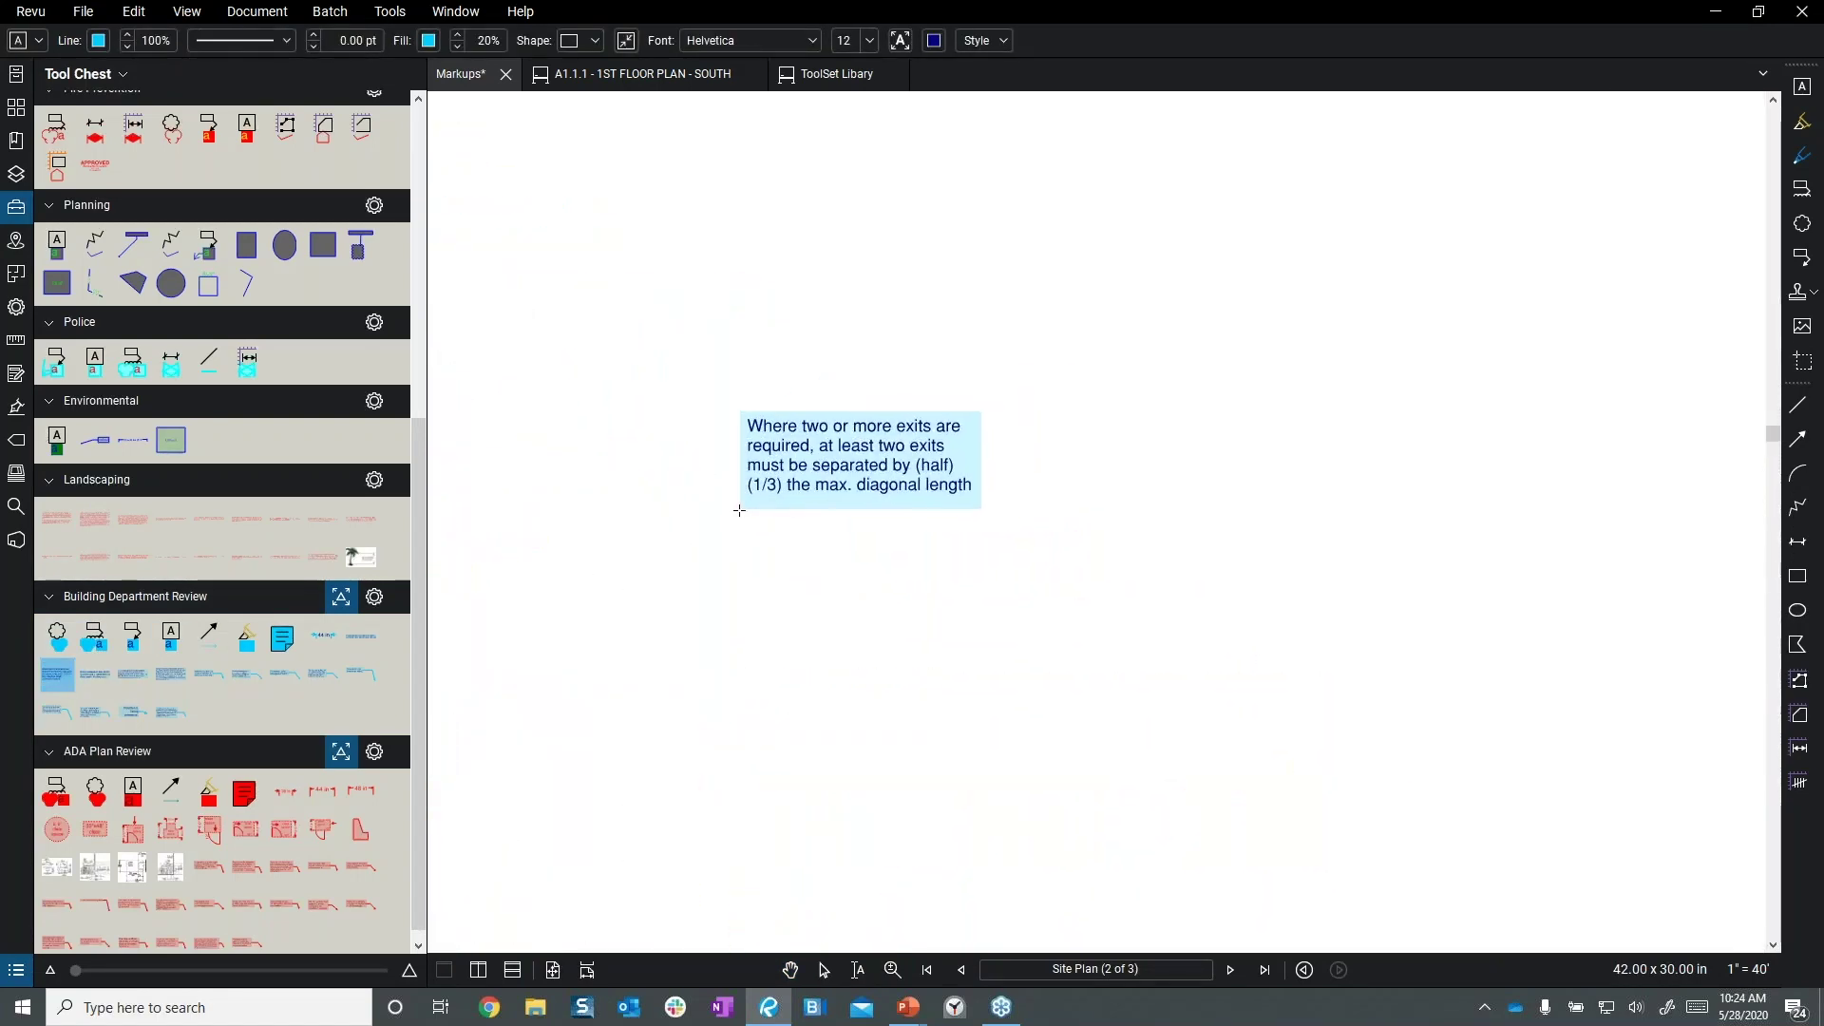
left_click(735, 547)
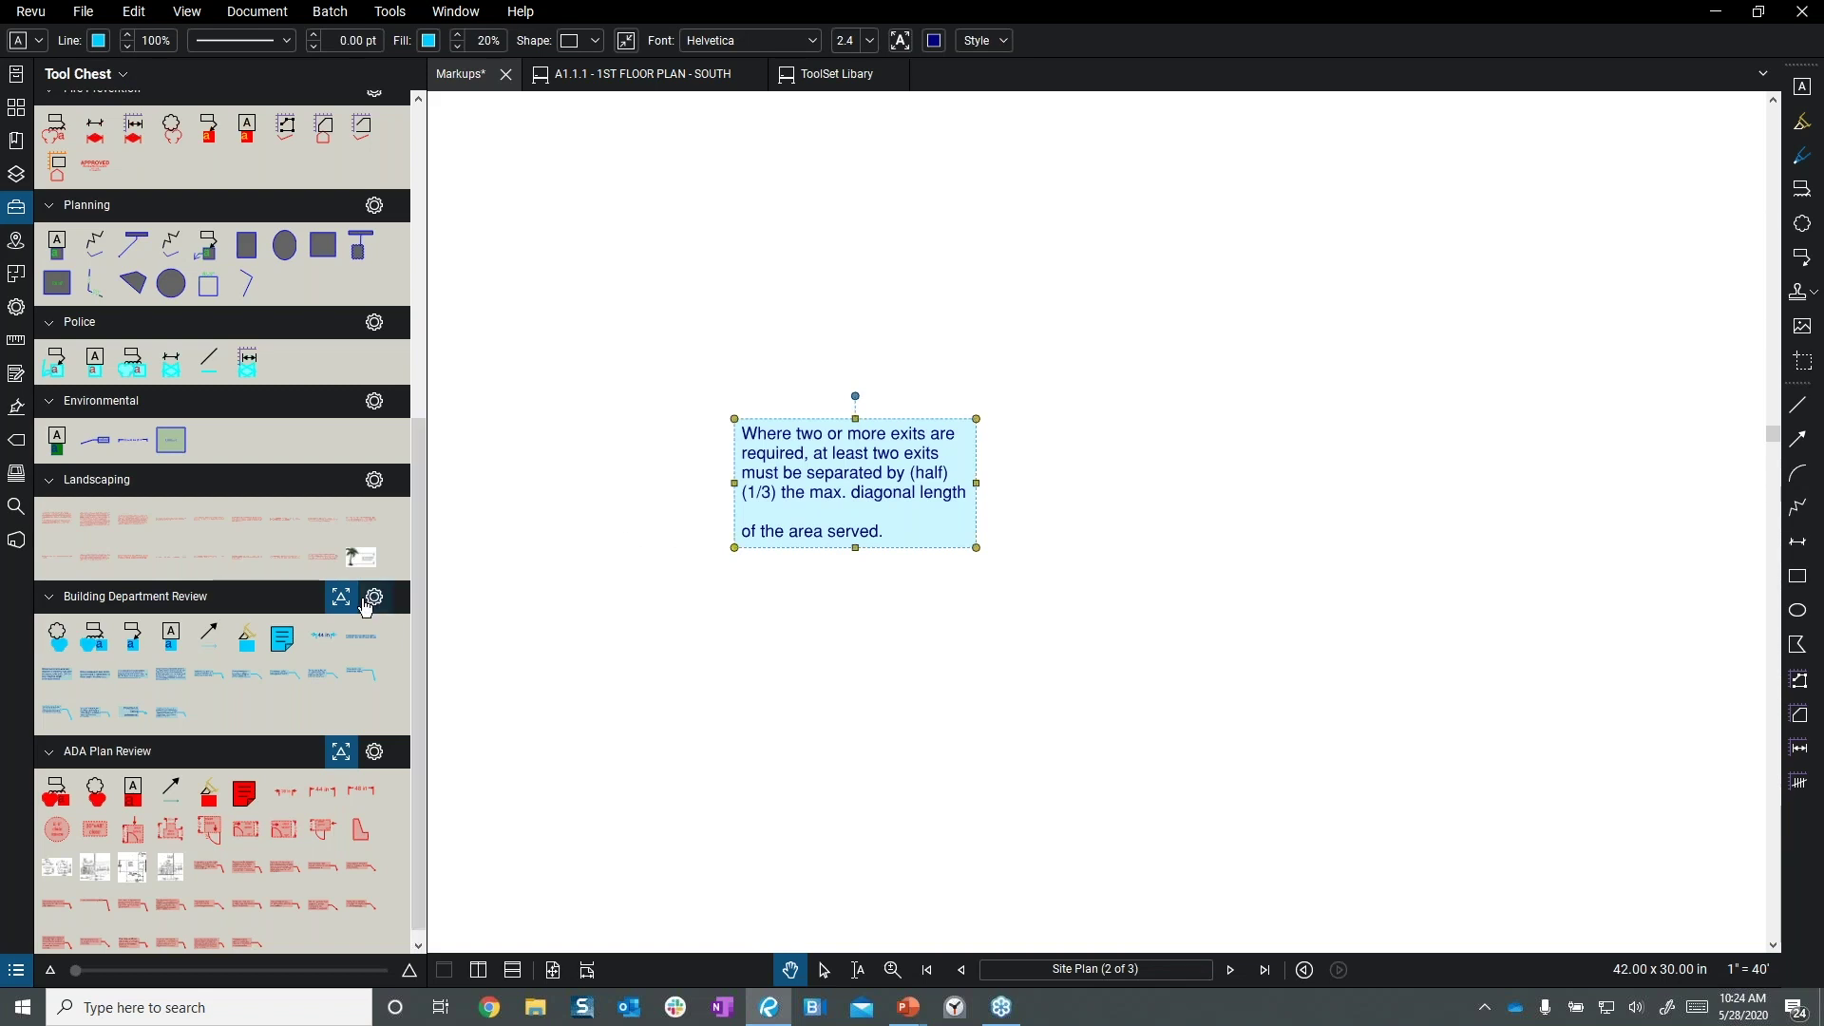
- Show the Building Department Review tool set in detail view and widen its Comment column and the Tool Chest
scroll(239, 608, "down", 1)
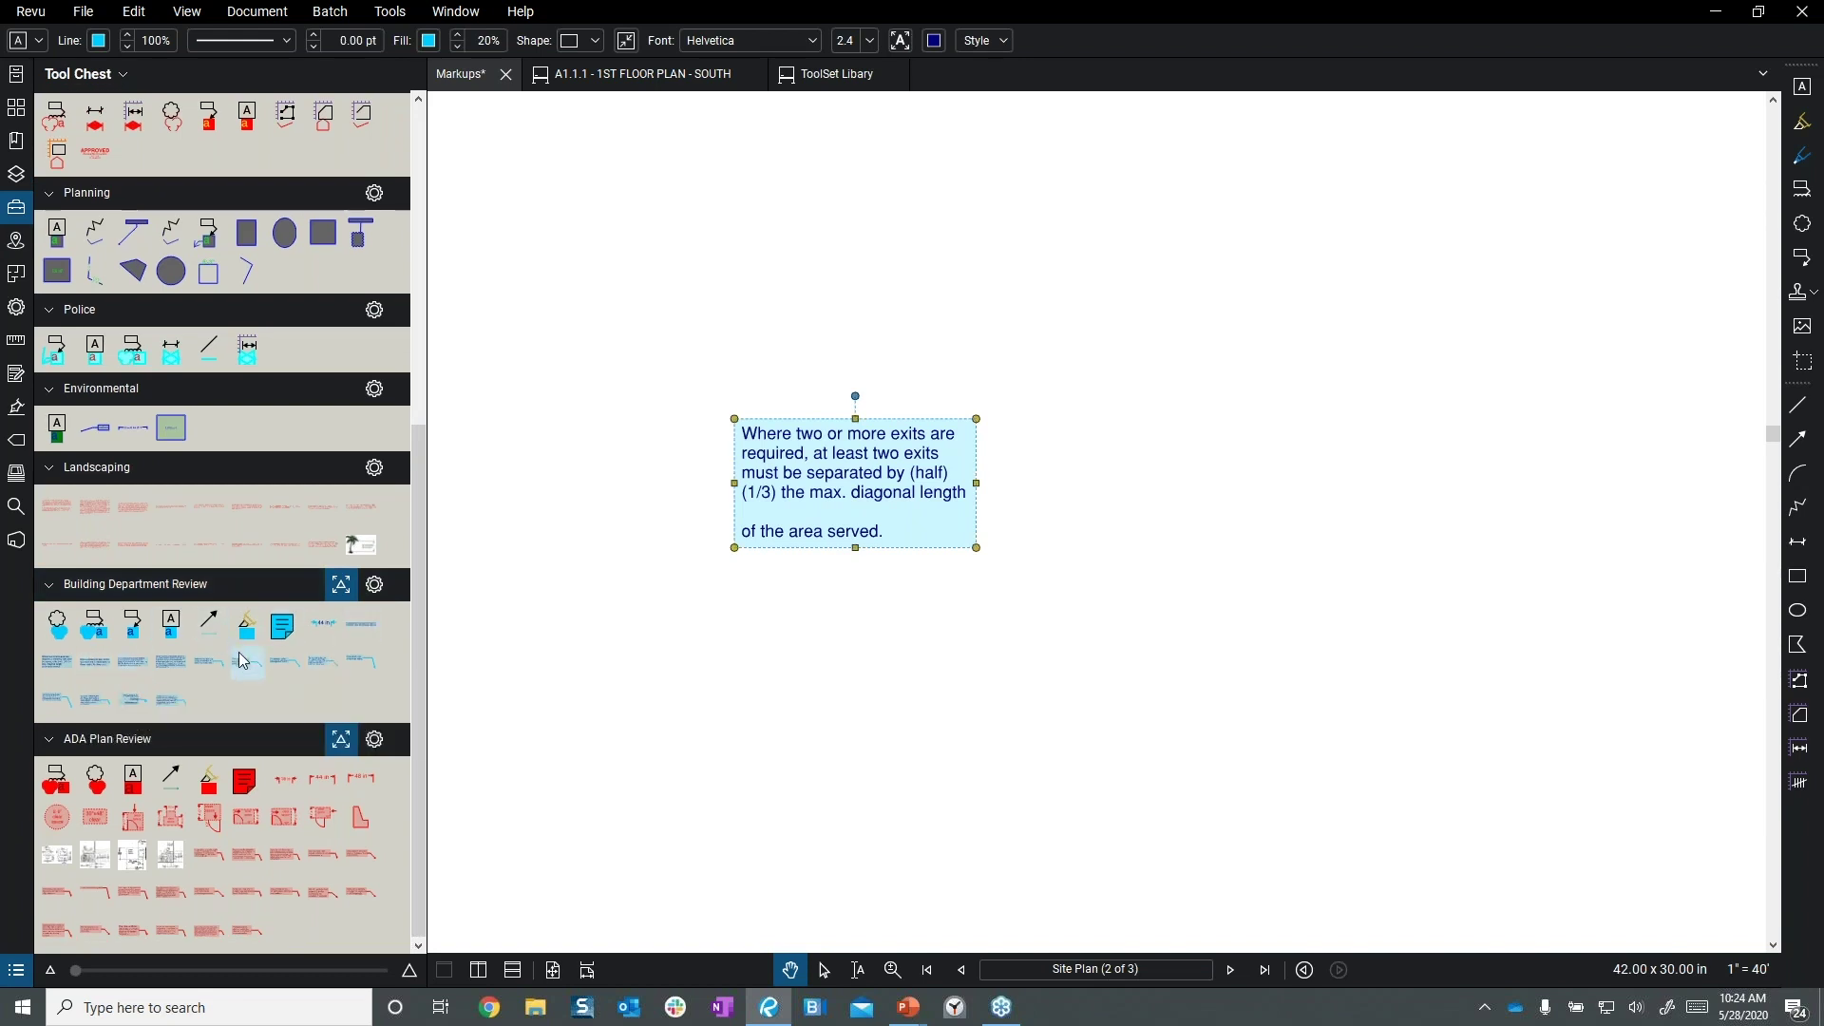
left_click(377, 591)
left_click(412, 643)
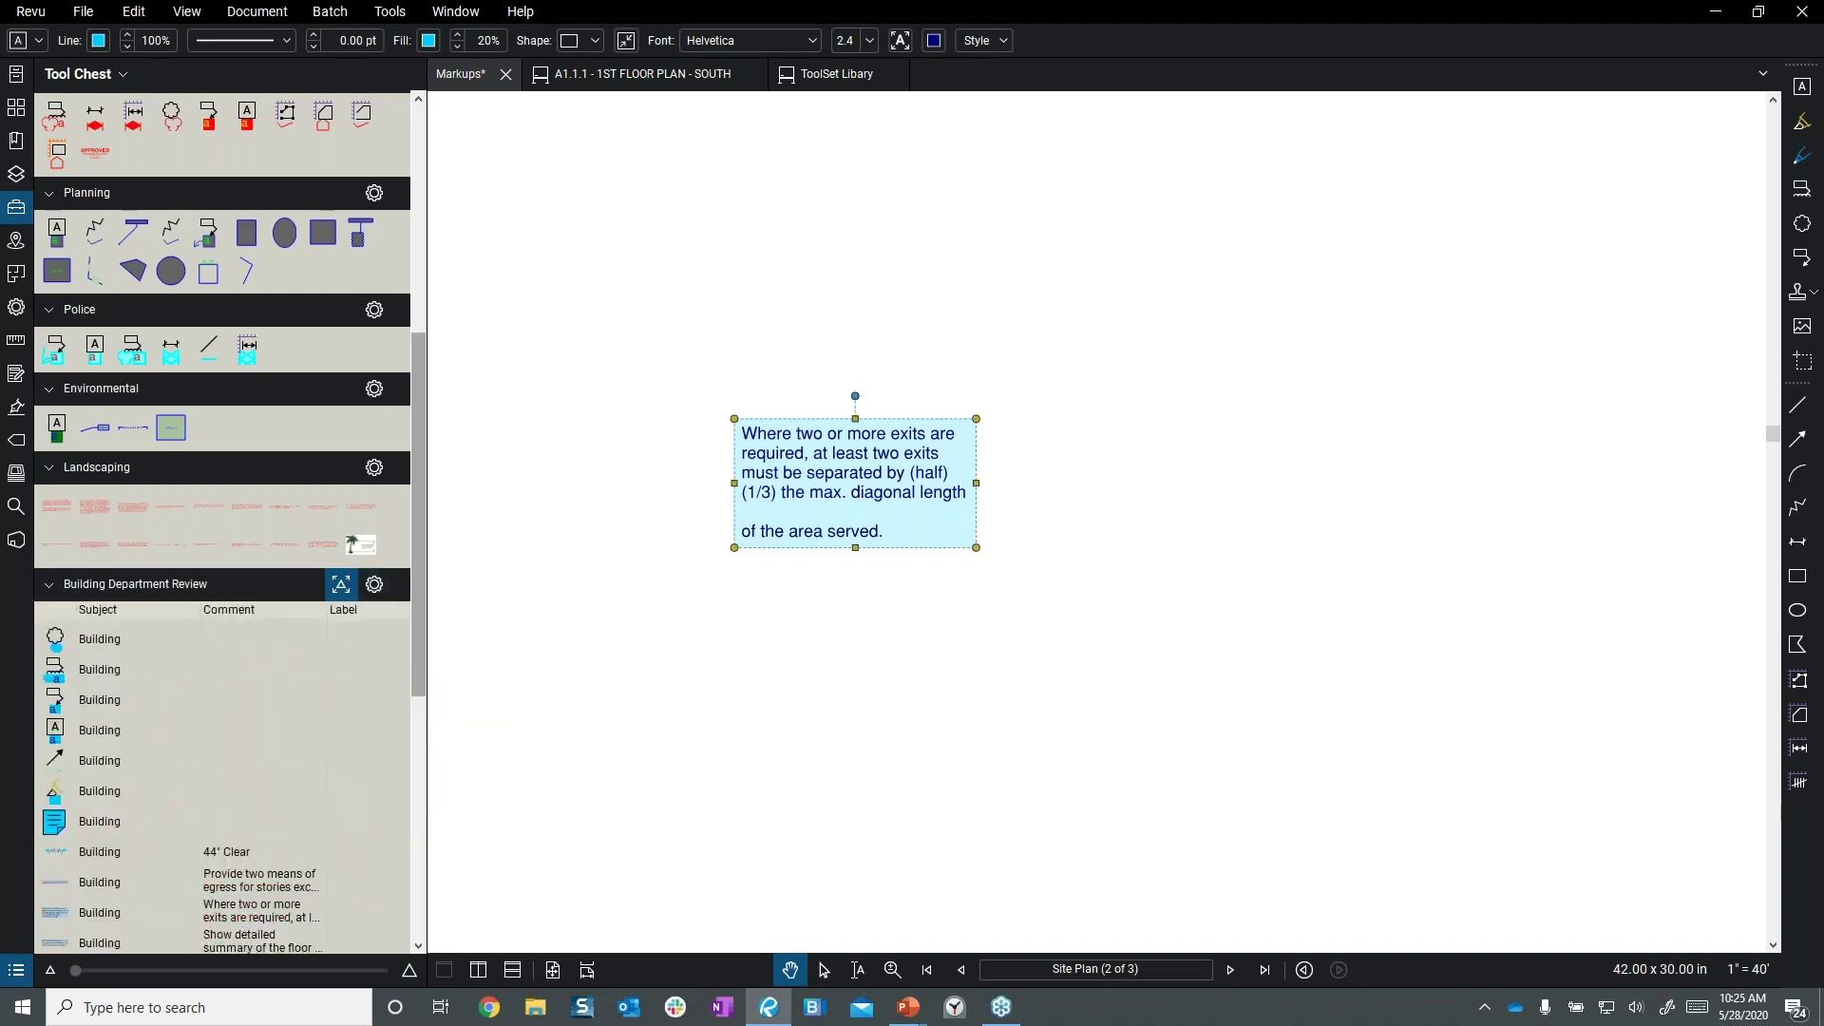
left_click_drag(421, 696, 416, 697)
scroll(405, 842, "down", 5)
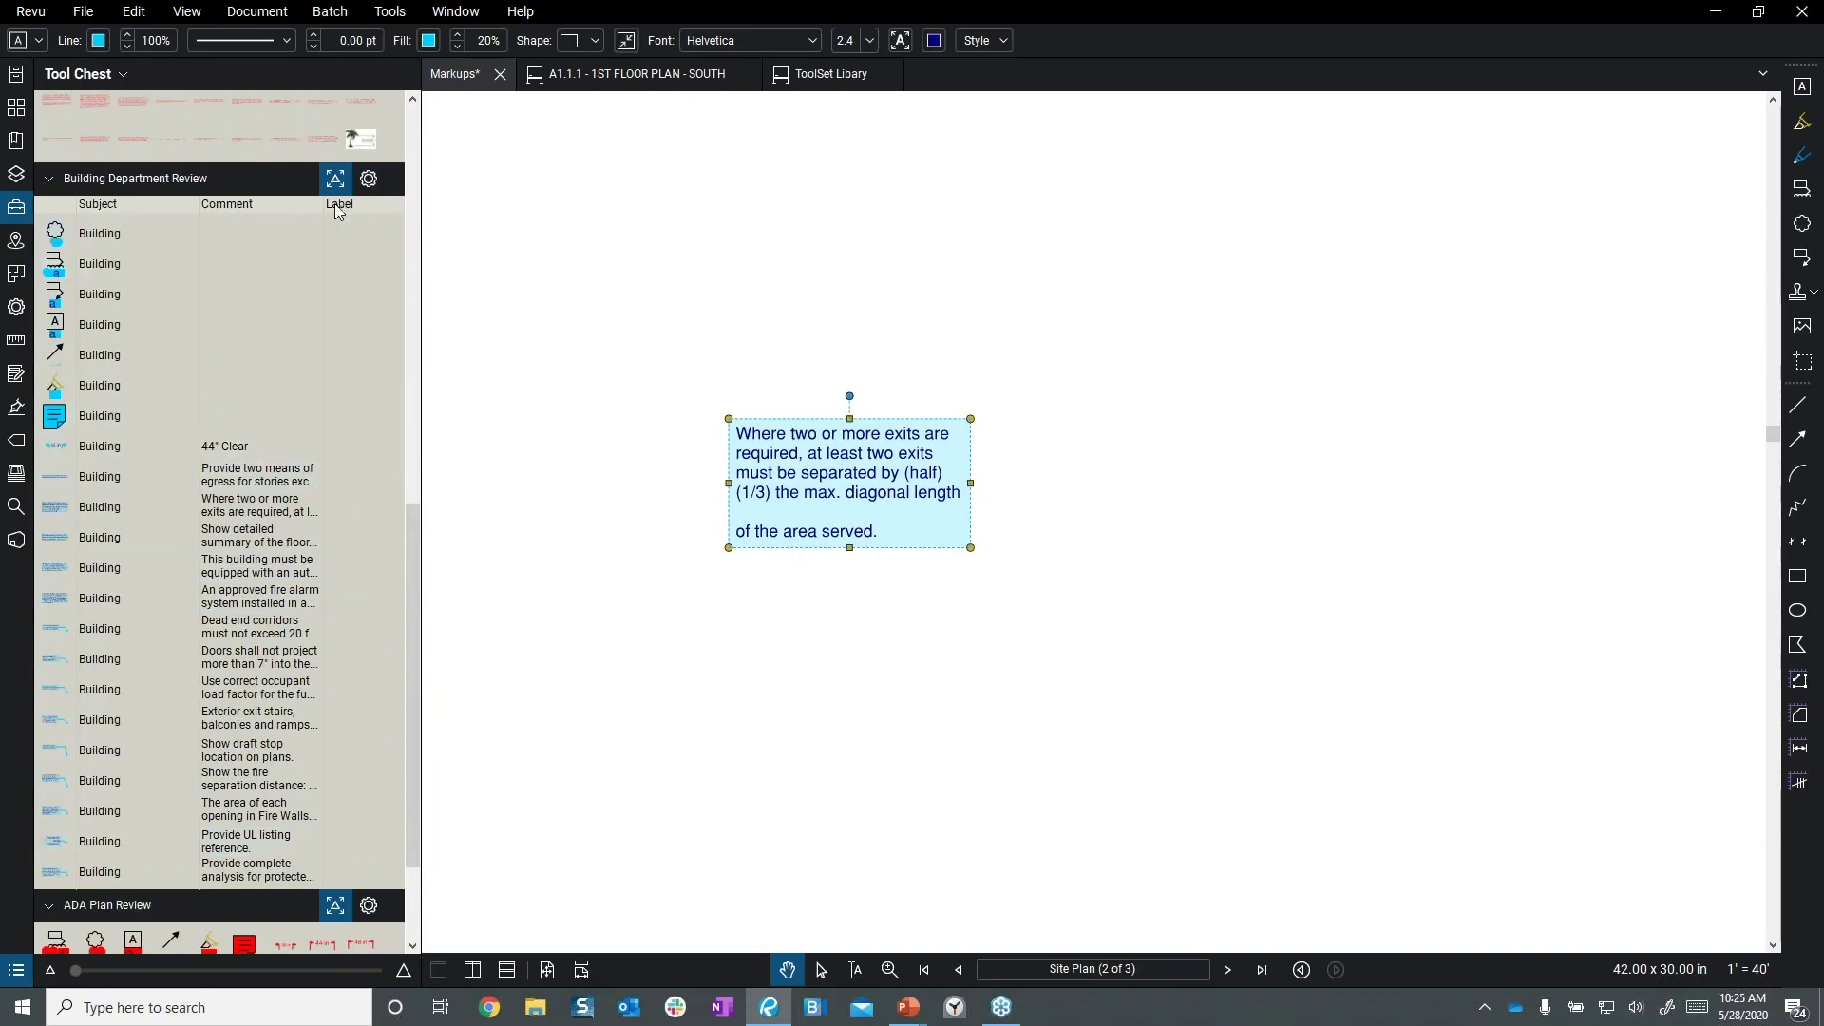
left_click_drag(324, 204, 371, 206)
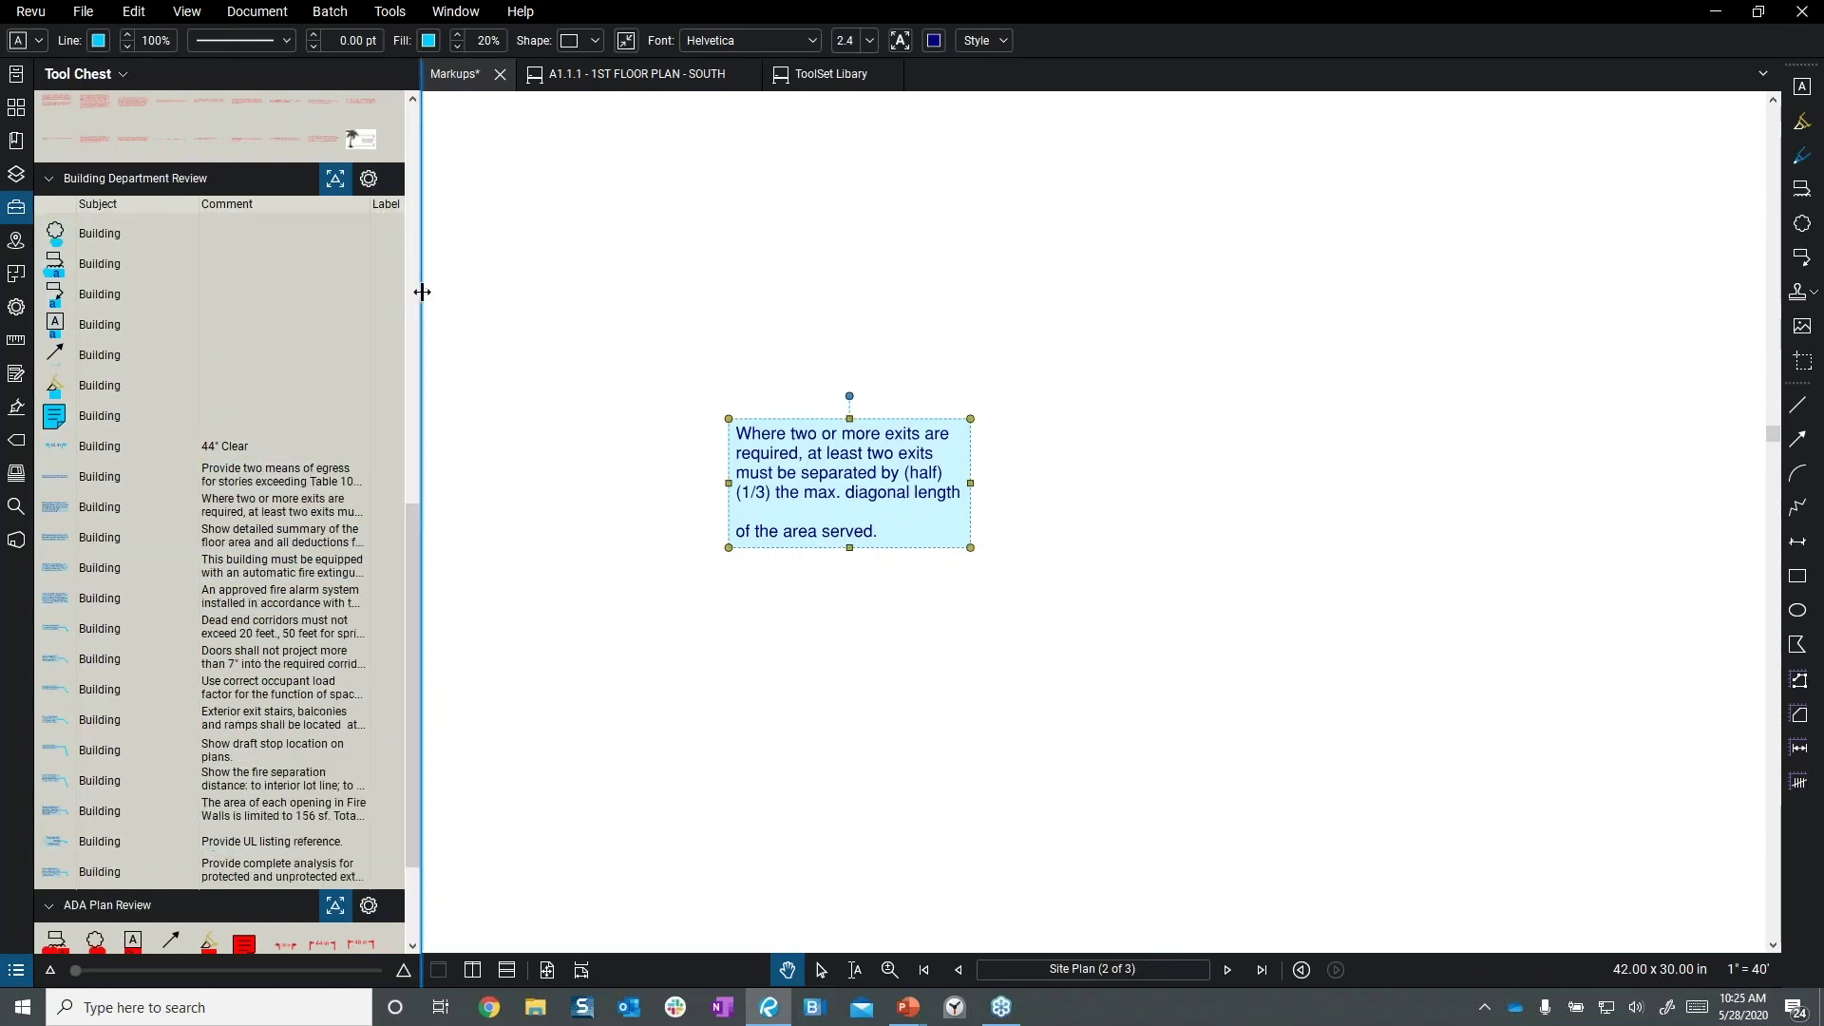
left_click_drag(422, 292, 513, 310)
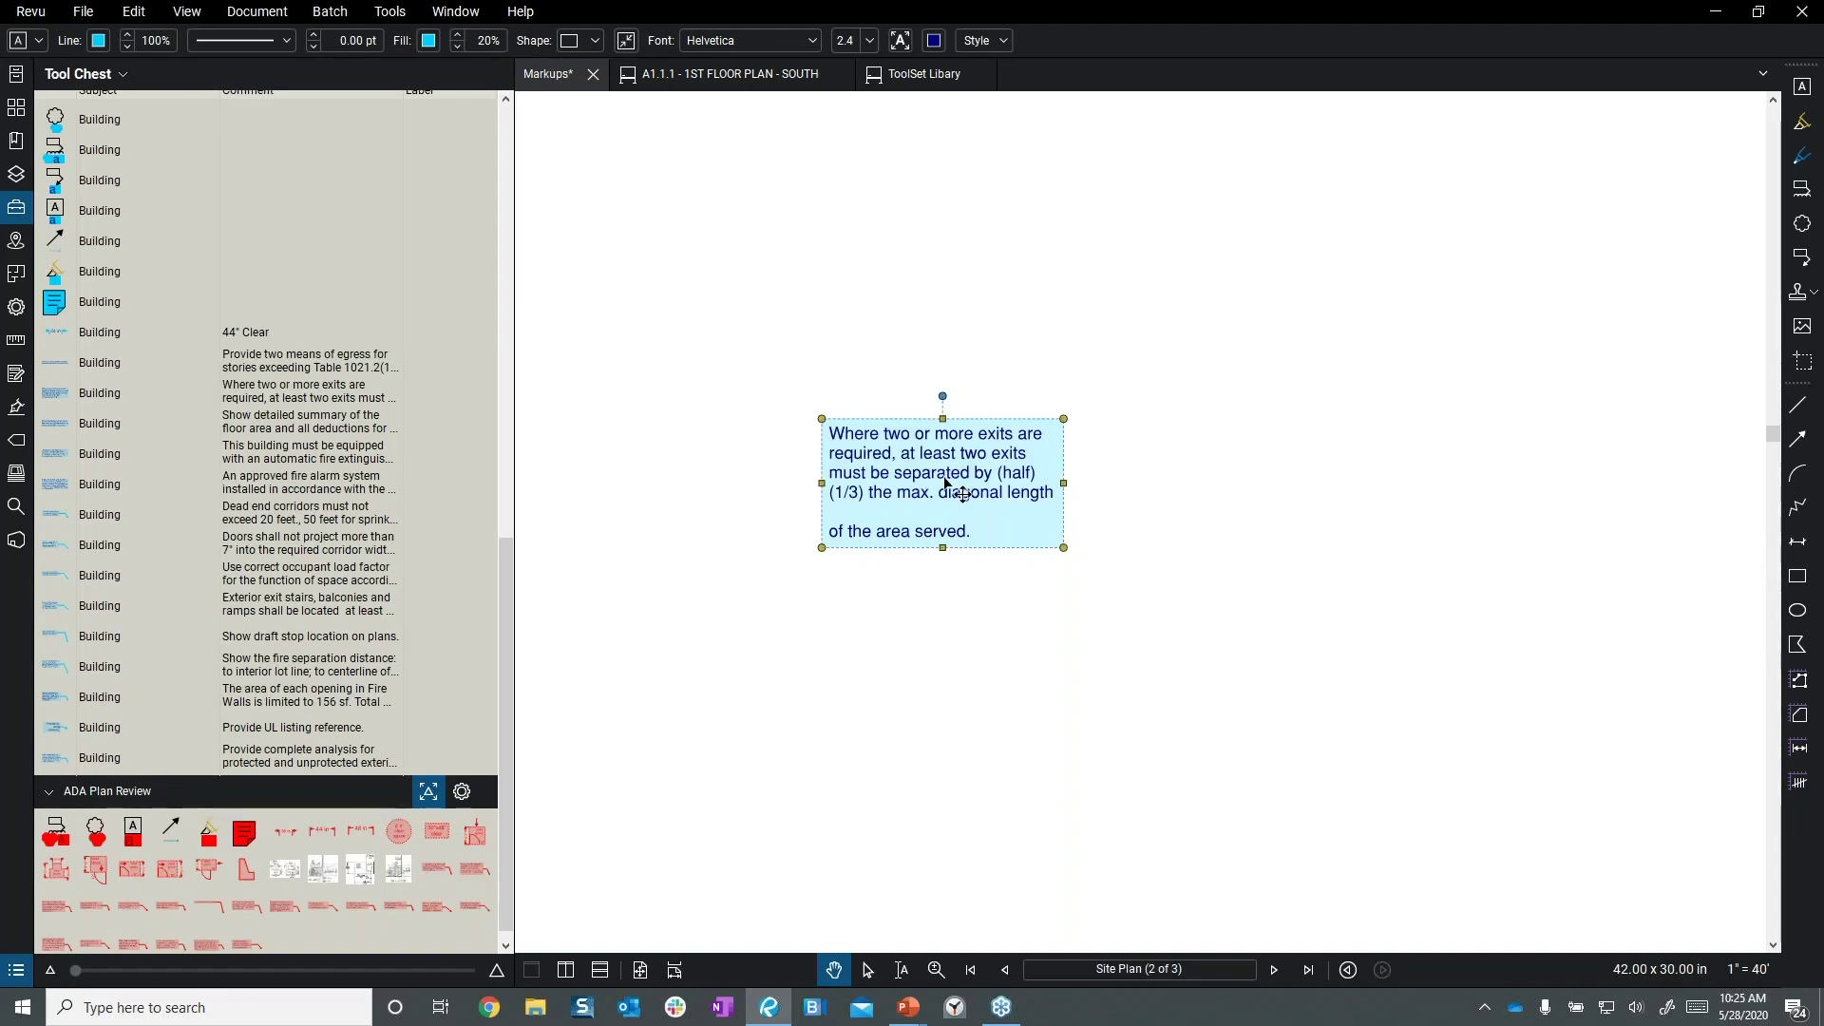
- Open the text of the automatic fire extinguishing comment and of the placed exit-separation note, leaving both unedited
double_click(281, 466)
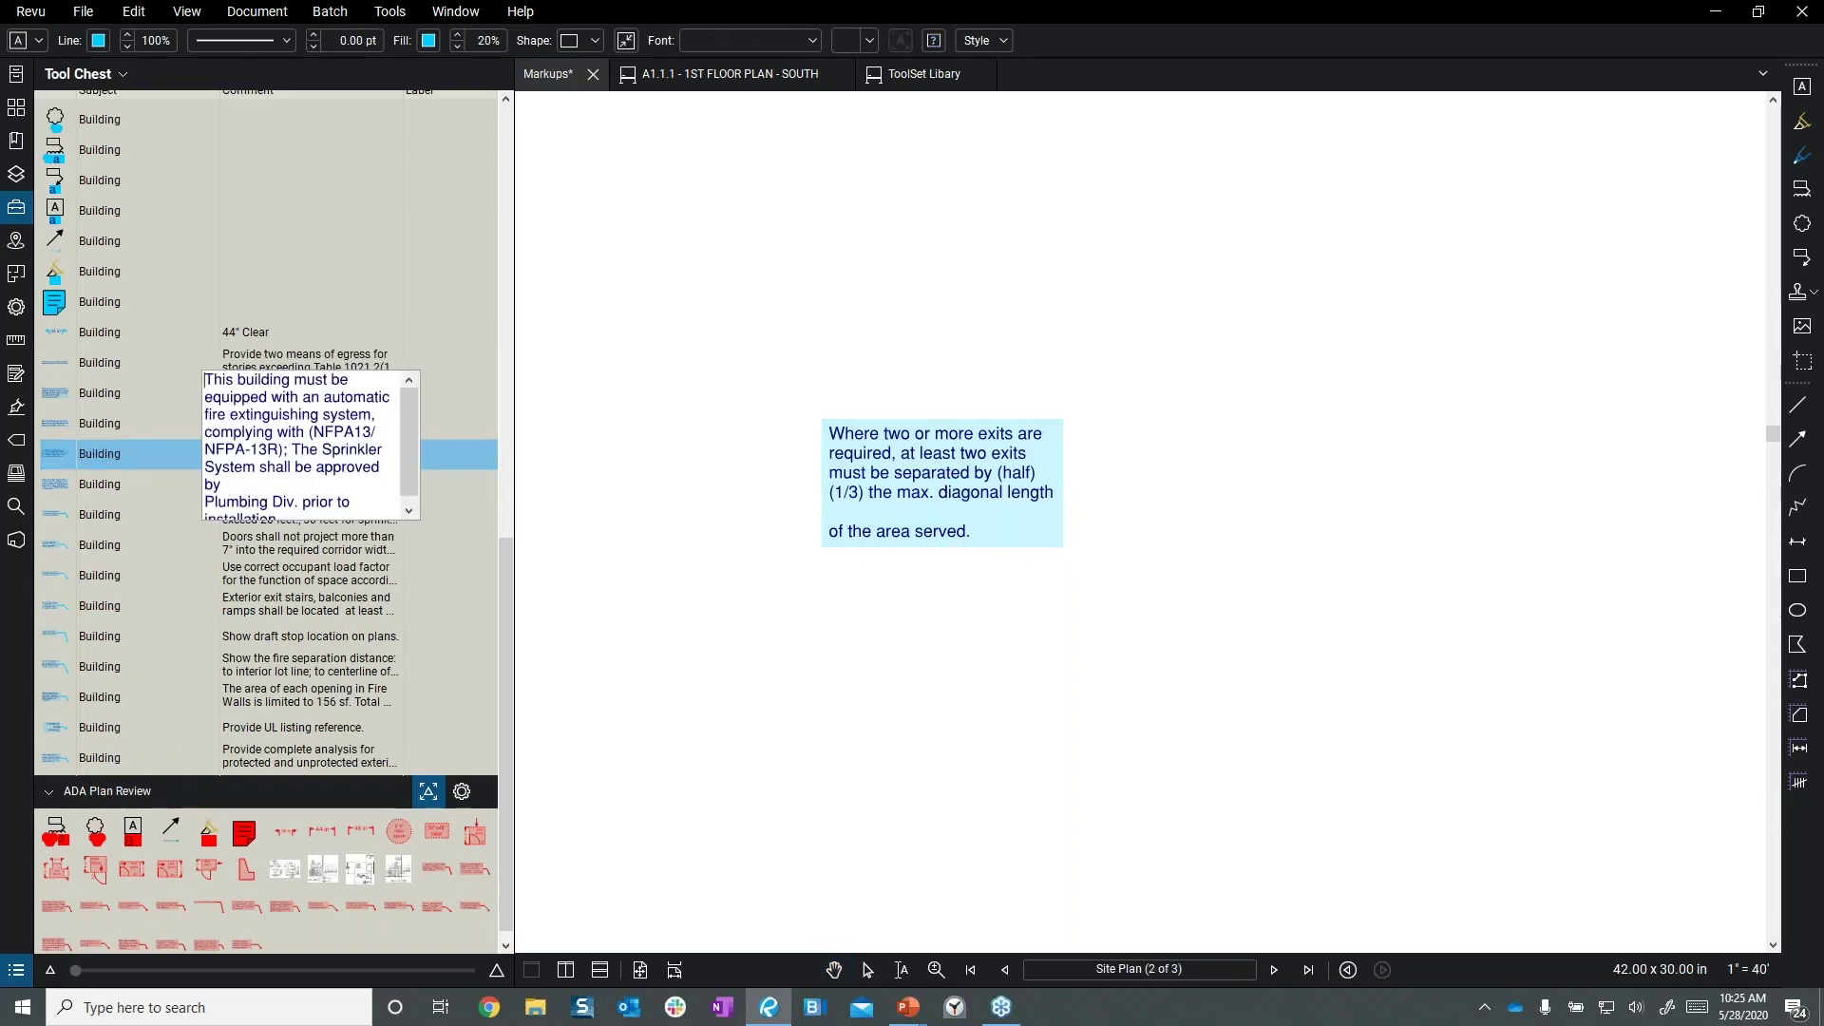
left_click(100, 454)
key("Escape")
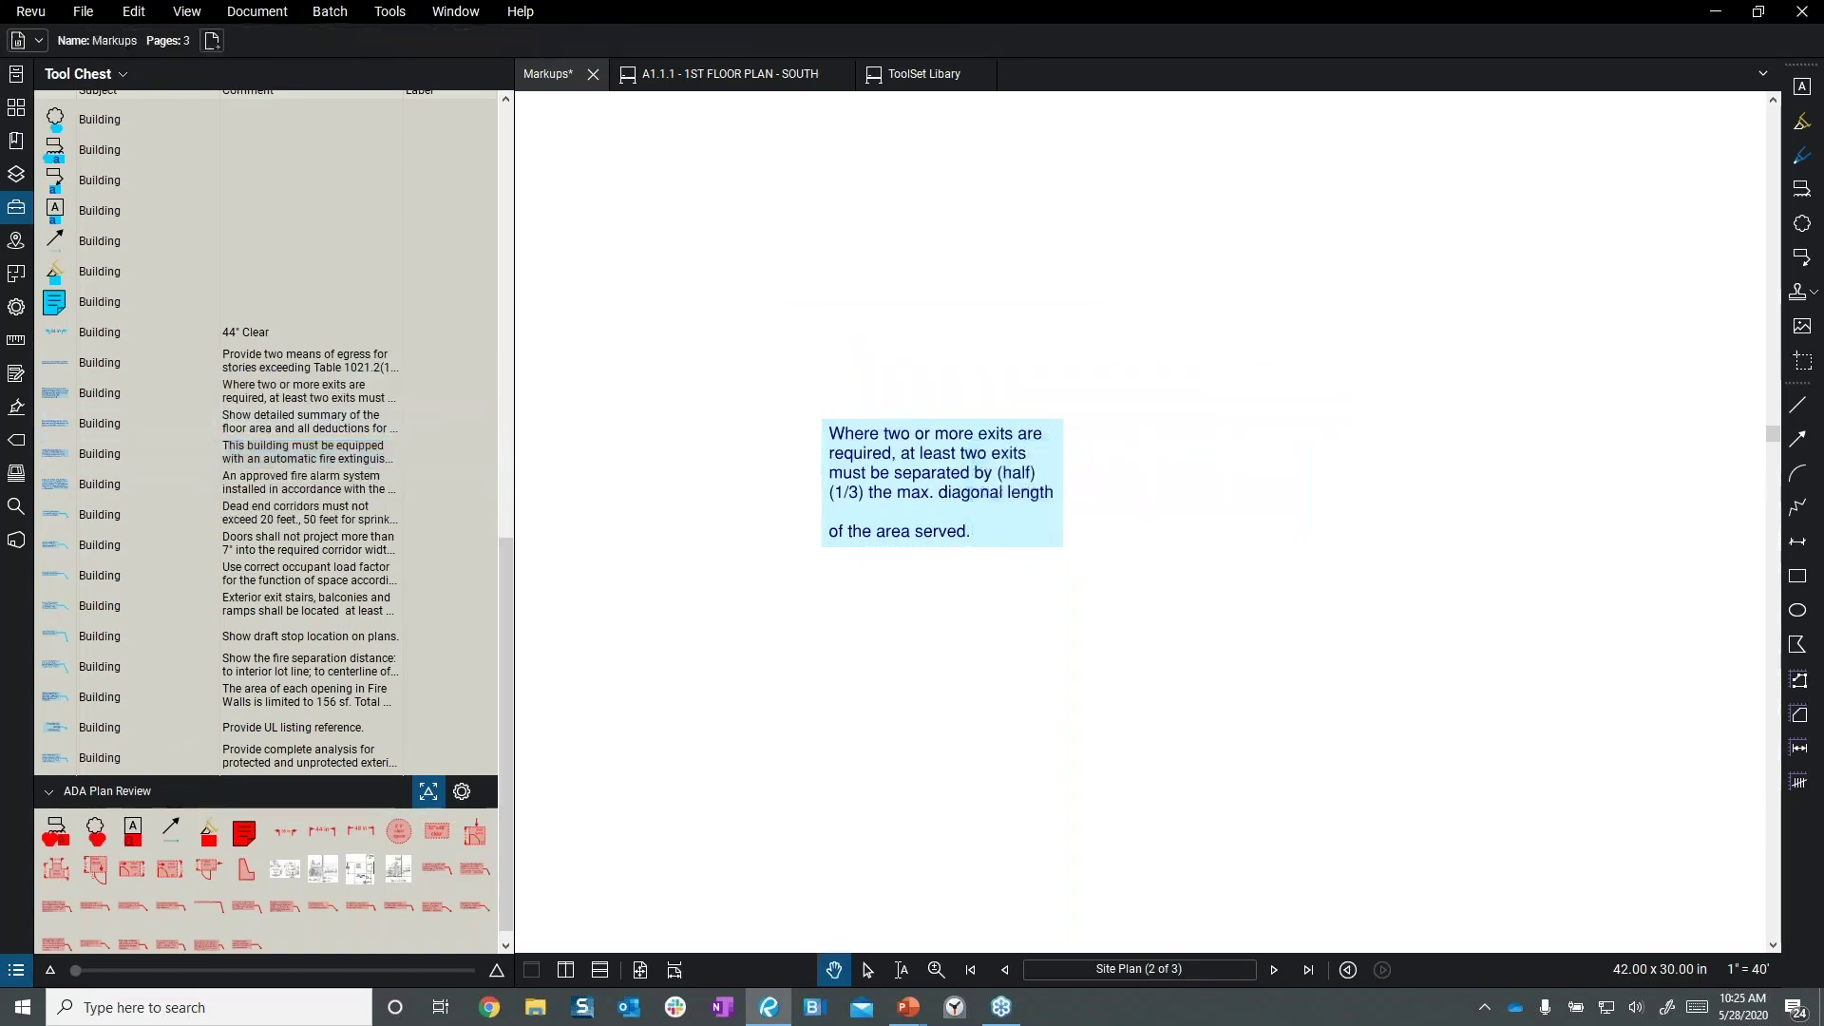
left_click(951, 518)
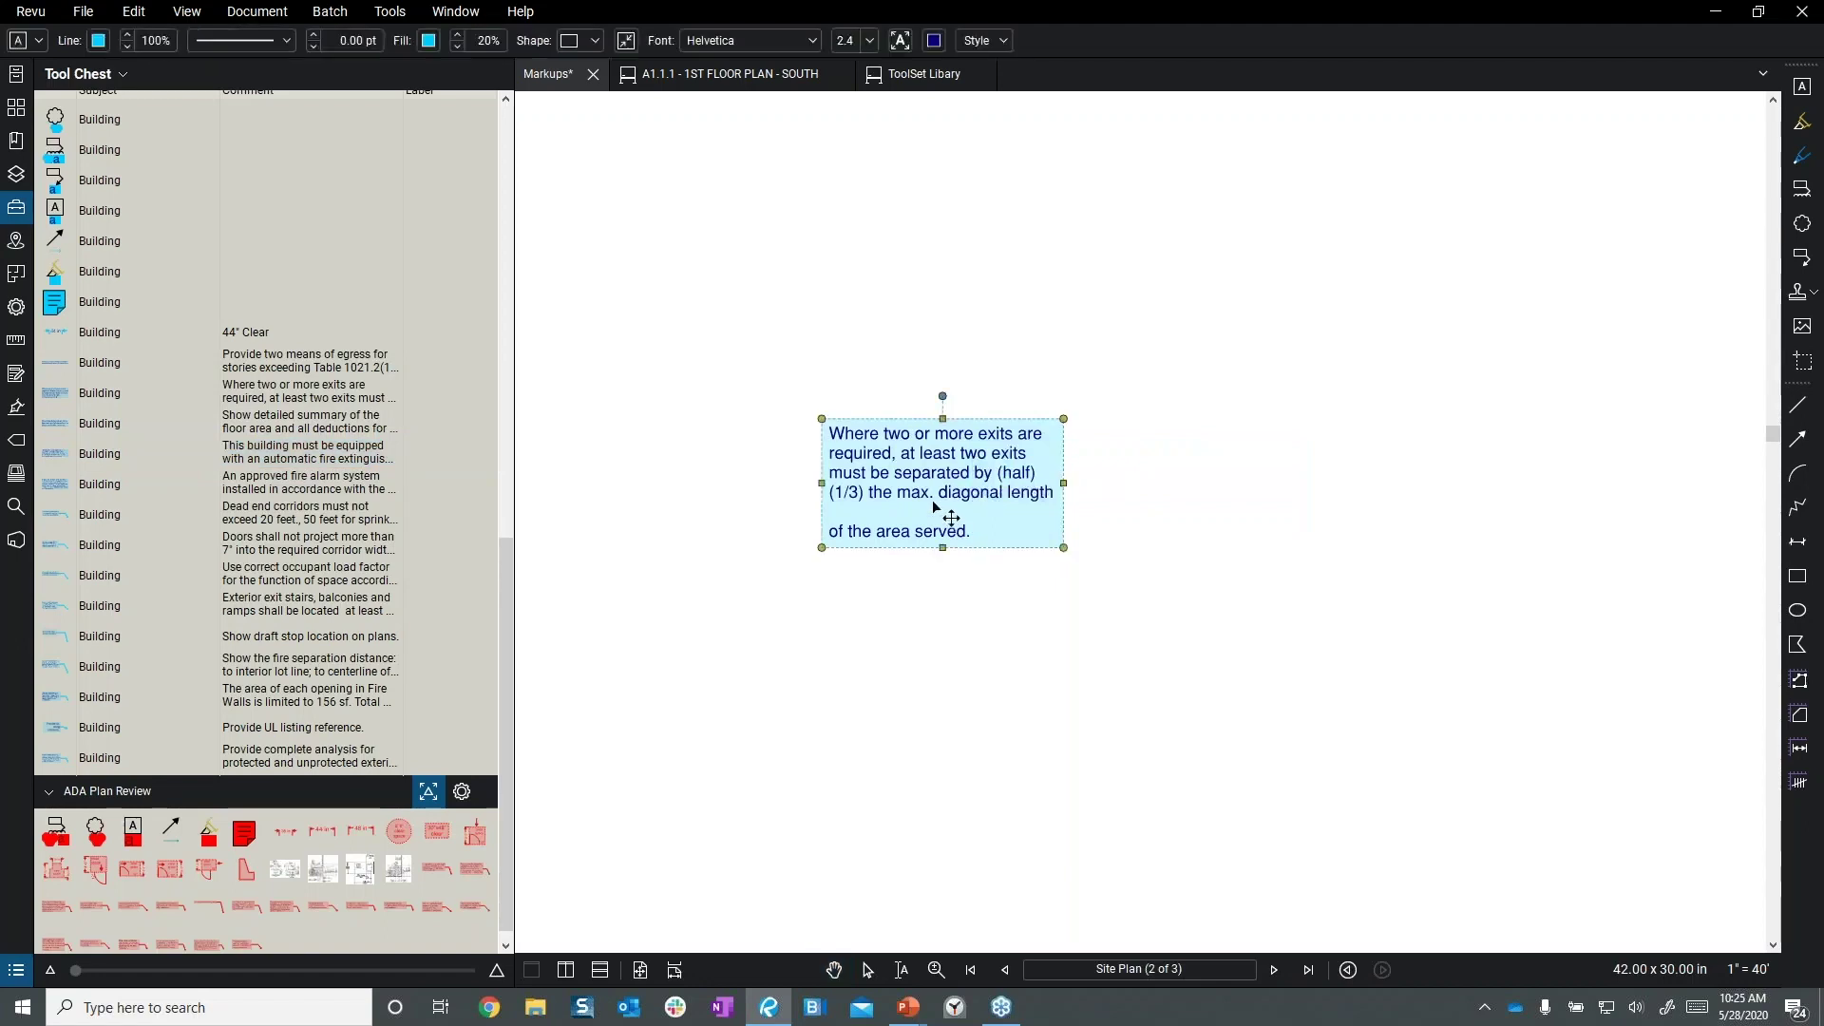
double_click(971, 534)
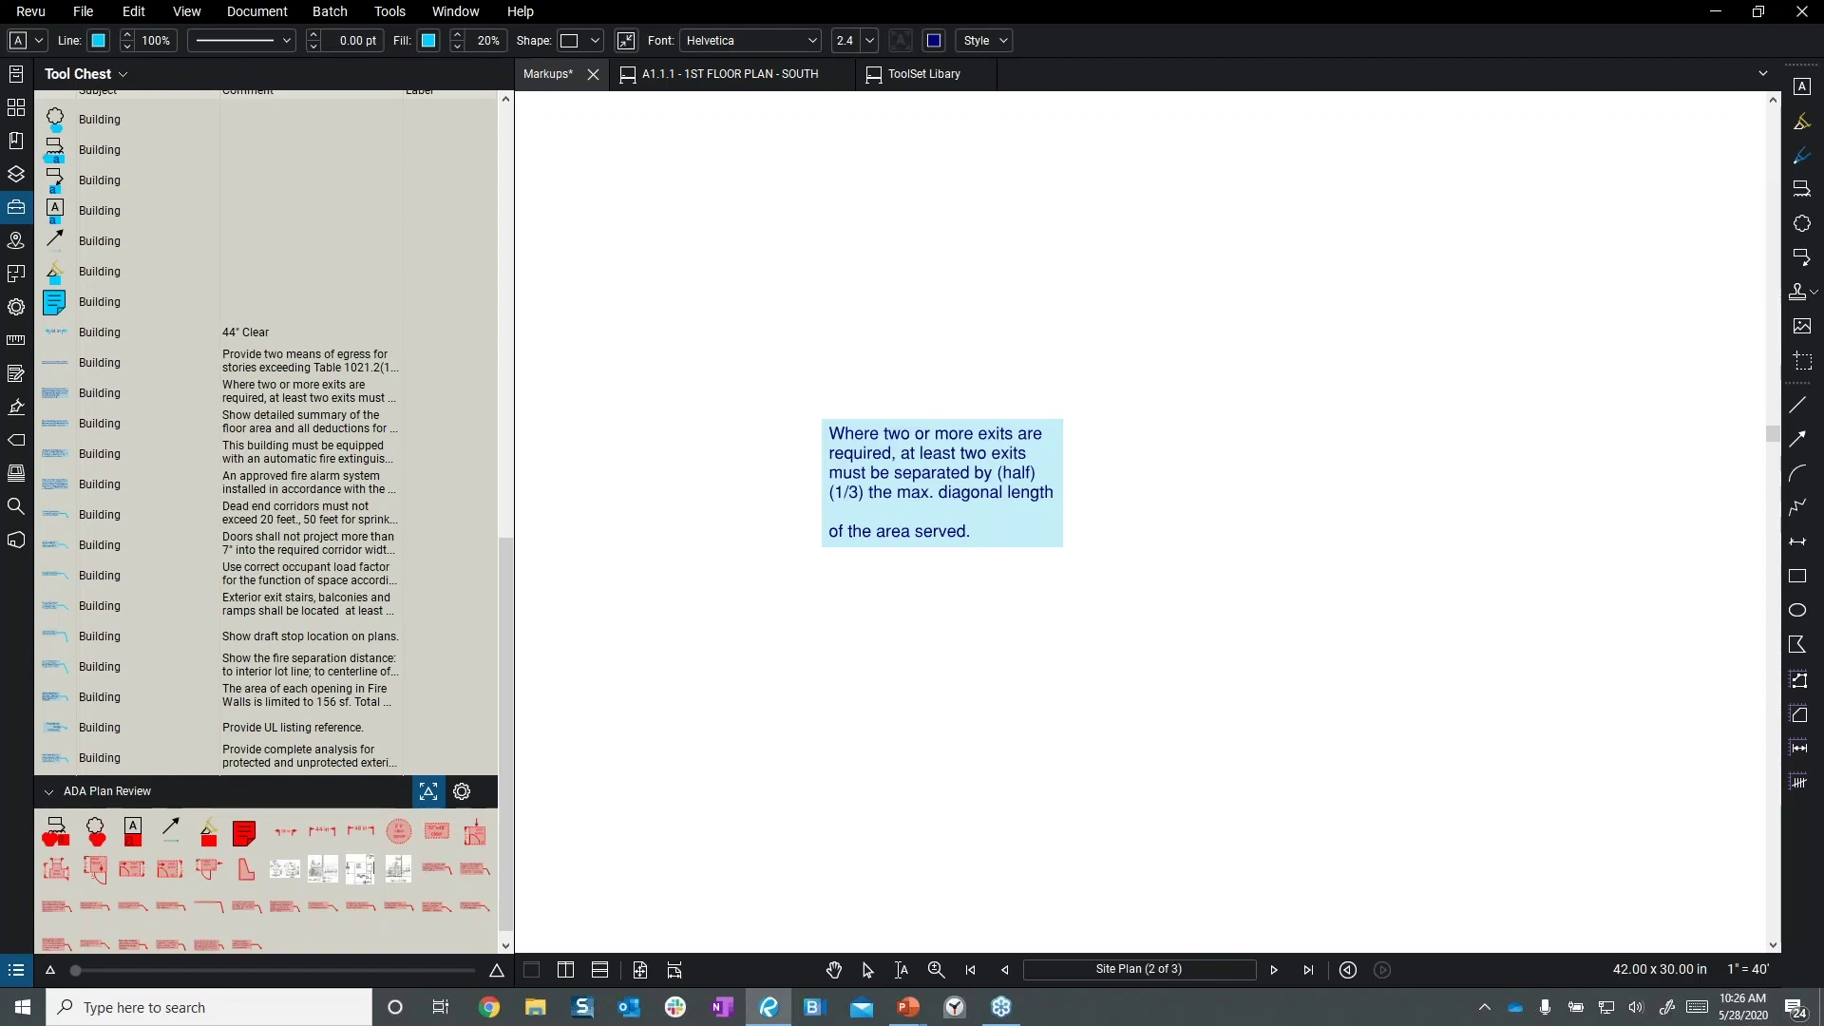
key("Escape")
left_click_drag(510, 557, 546, 194)
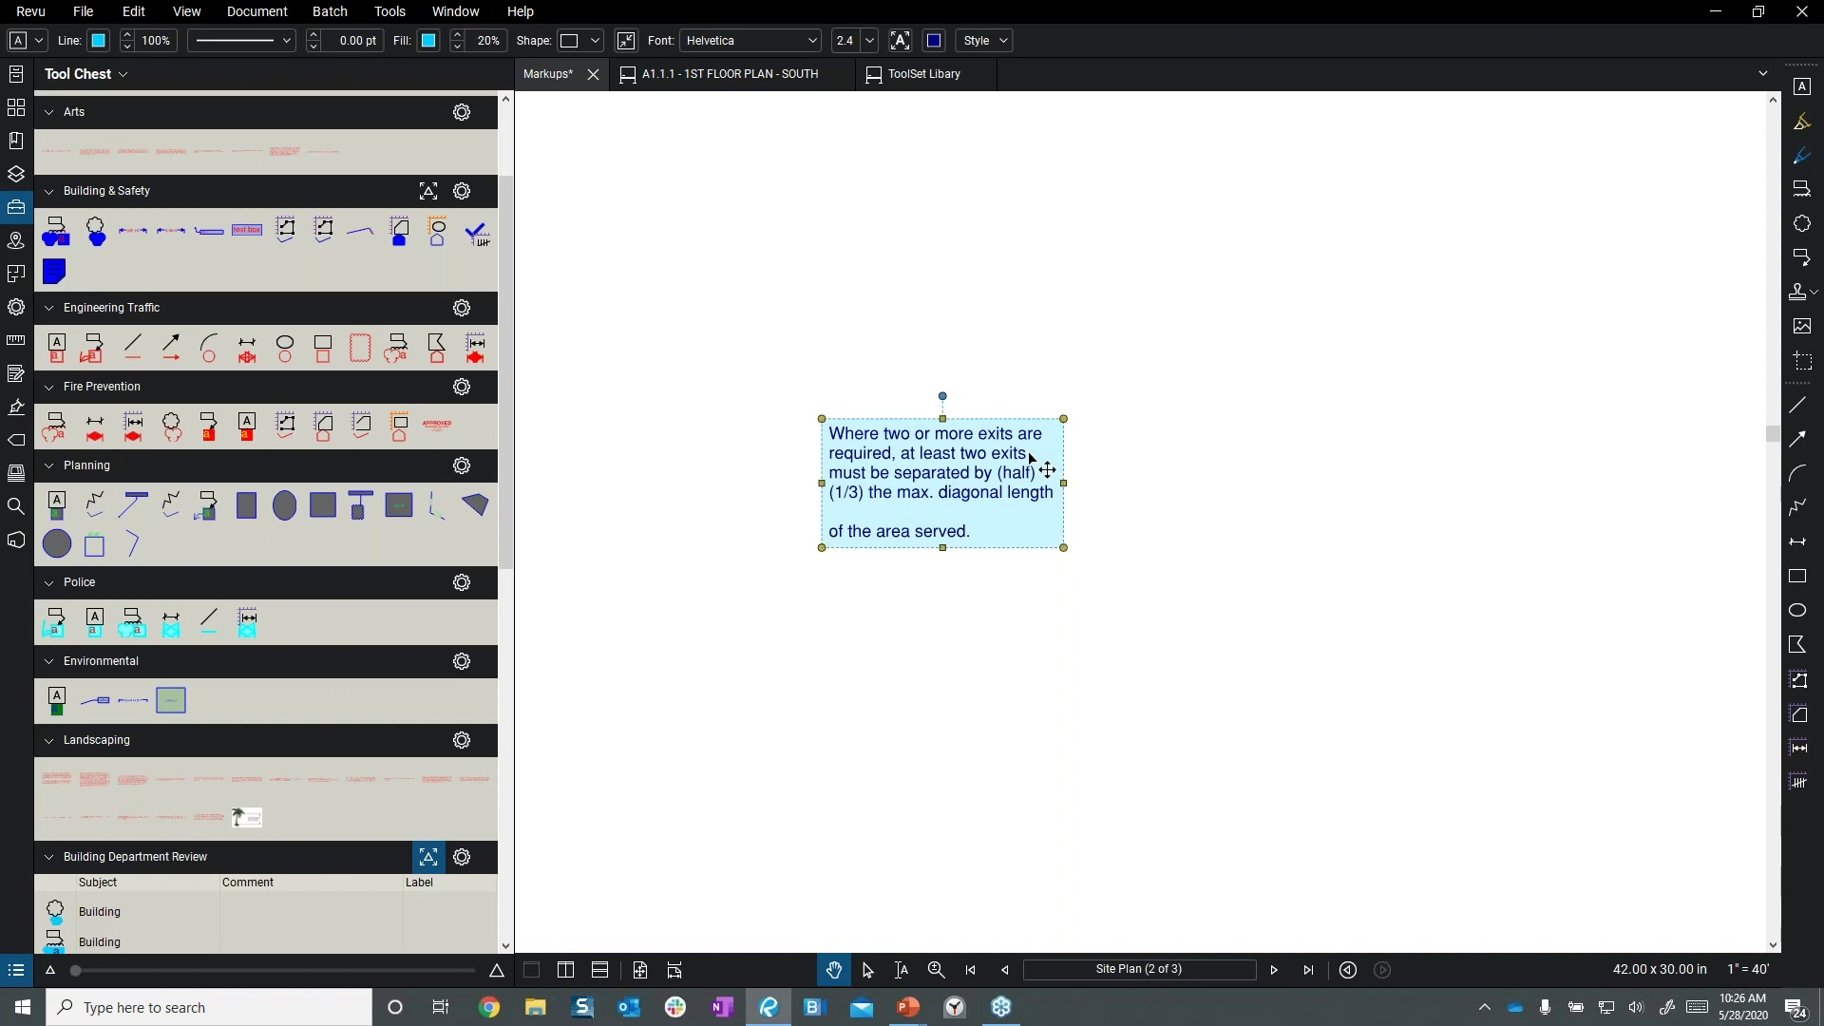
- Attach the Planning tool set file to the ToolSet Library document, in the free space below the Landscaping entry
left_click(927, 76)
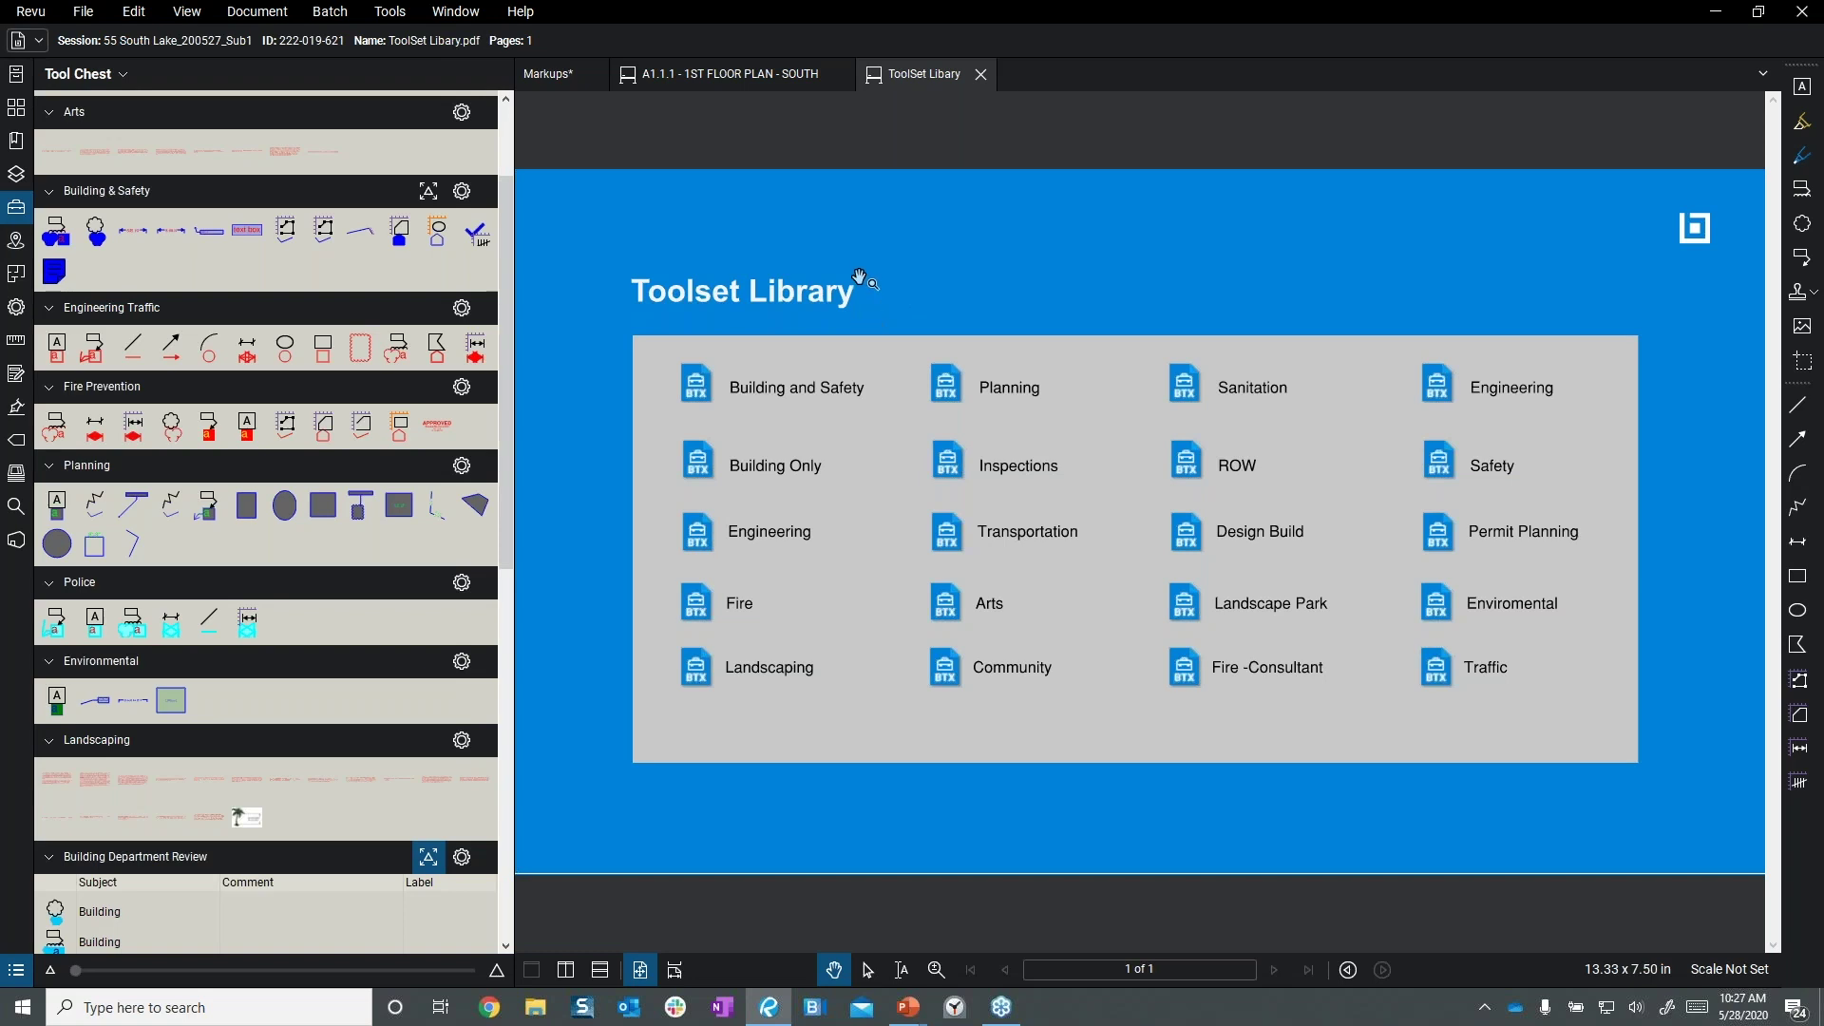
left_click(387, 14)
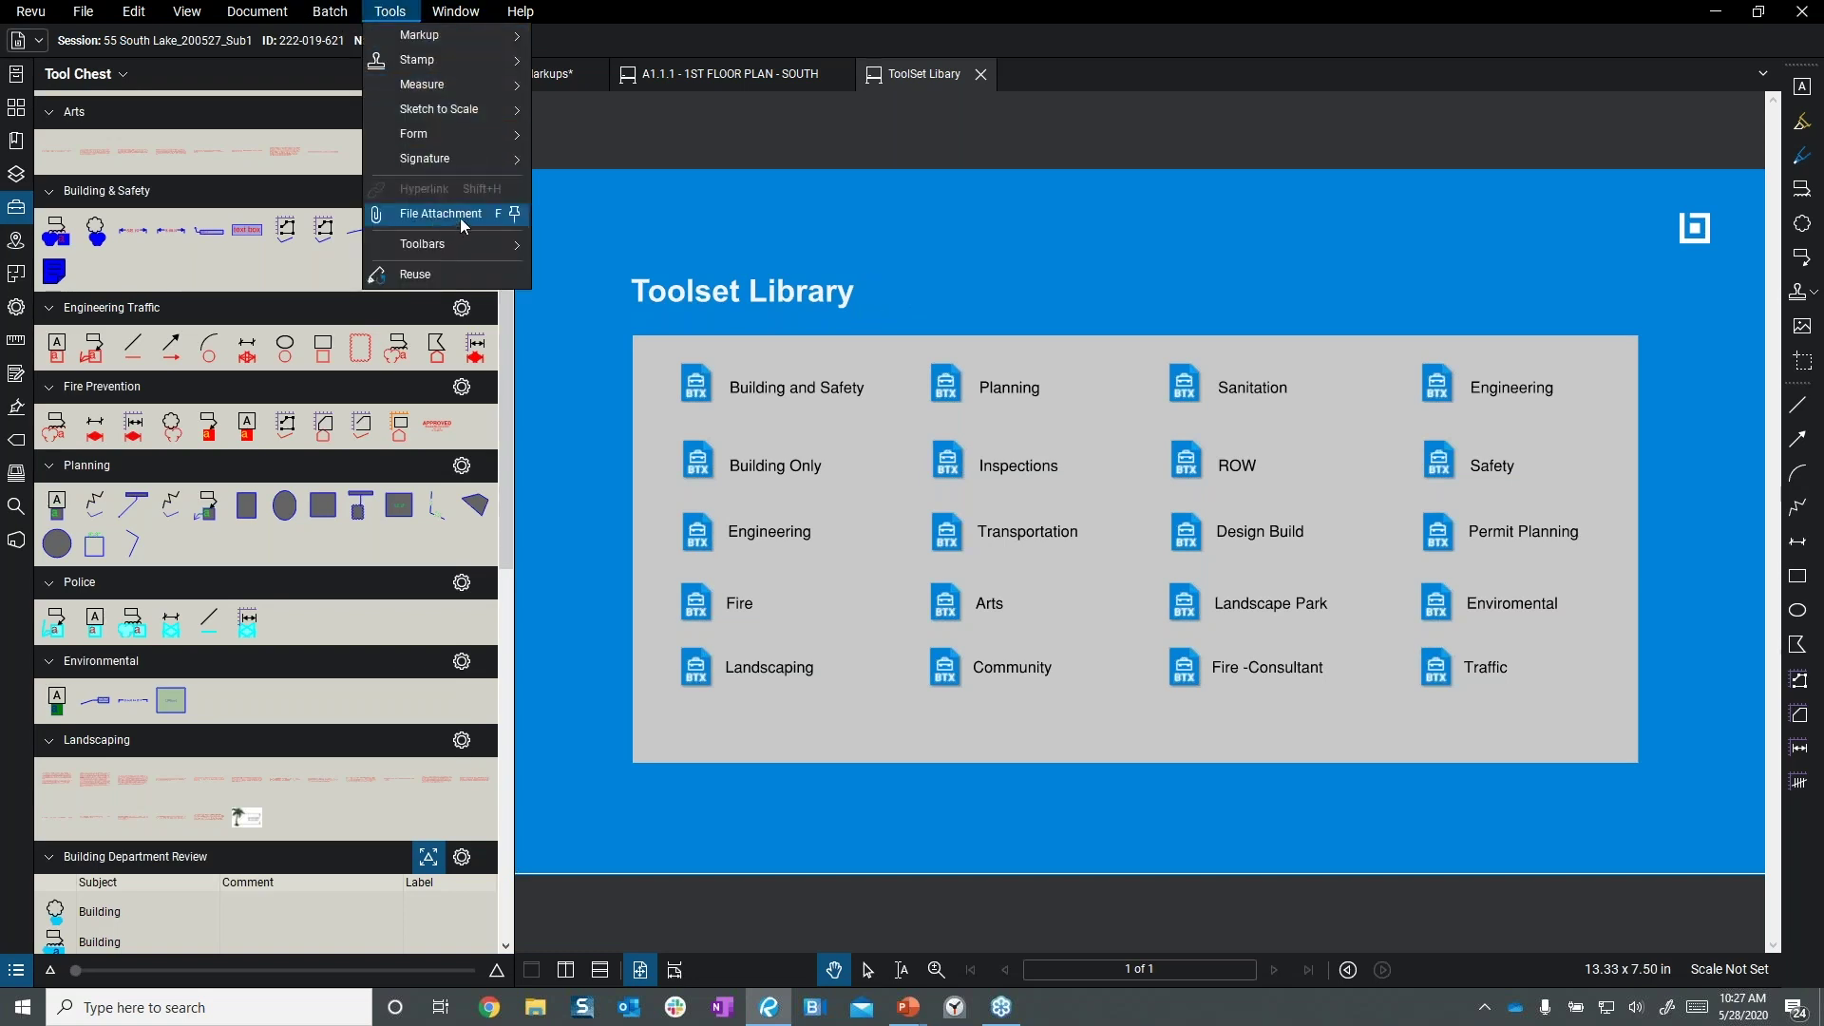
left_click(440, 213)
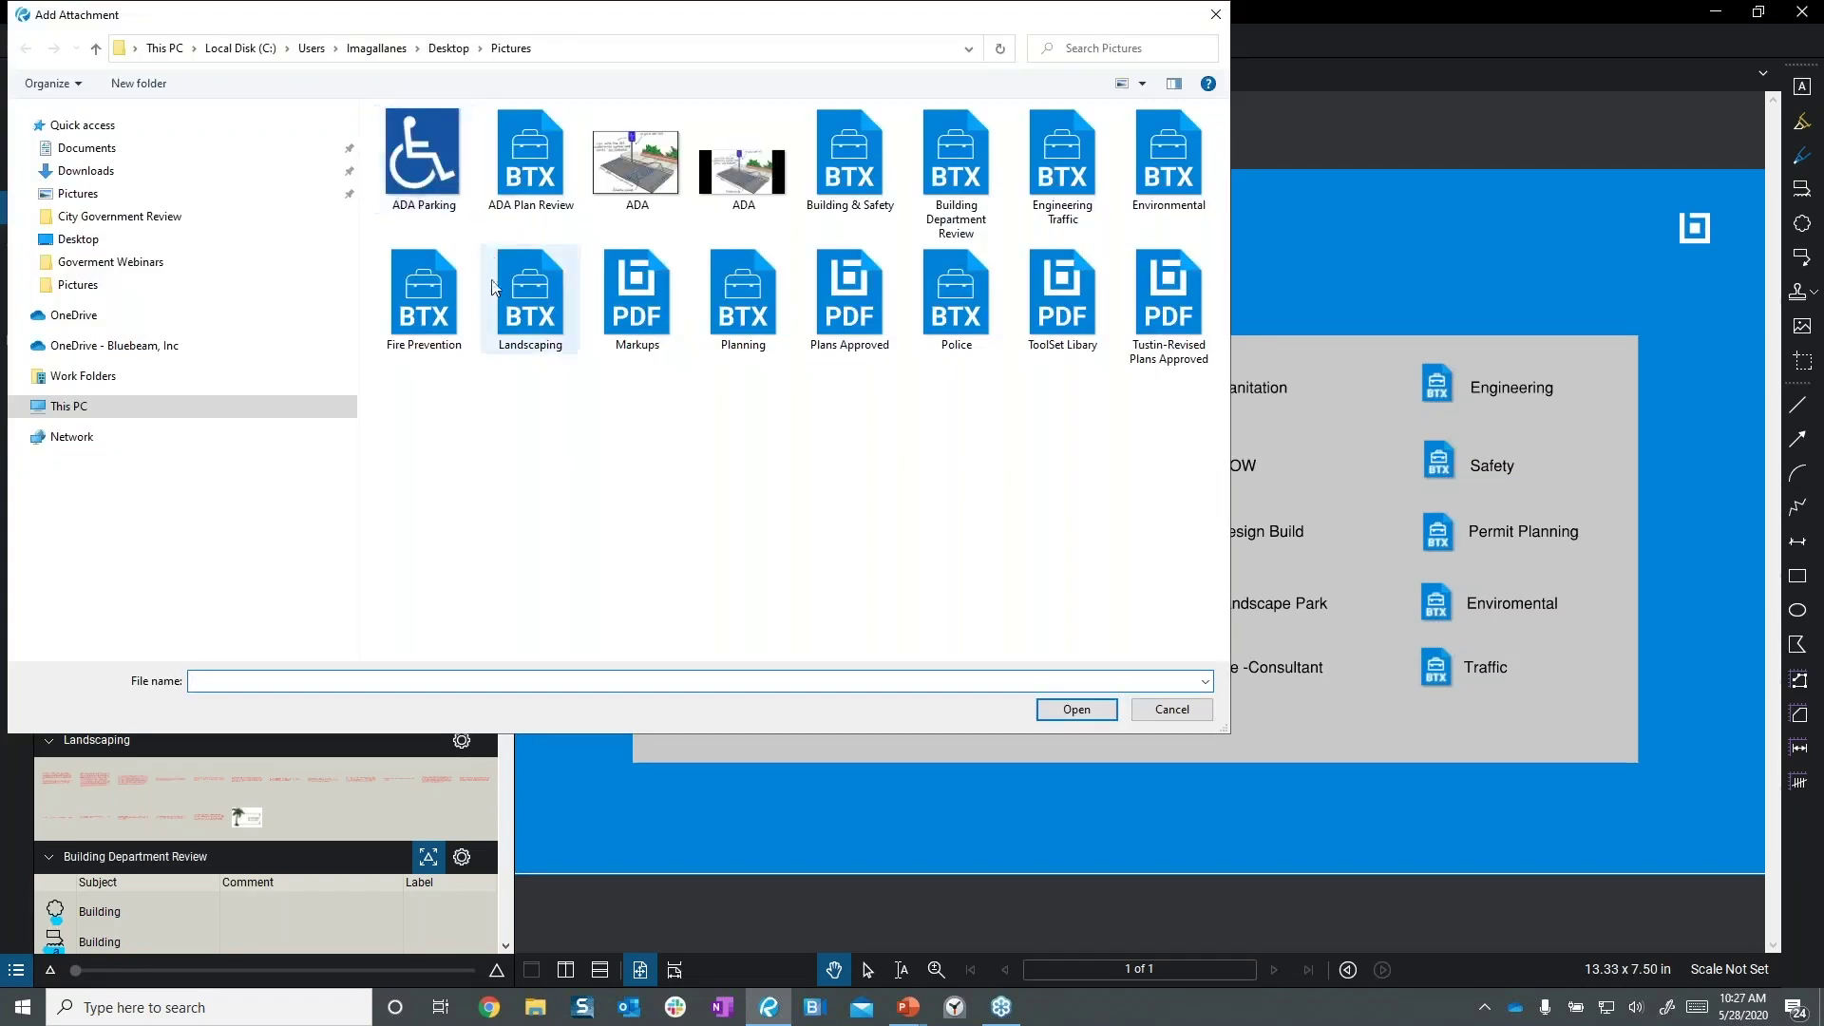
double_click(742, 321)
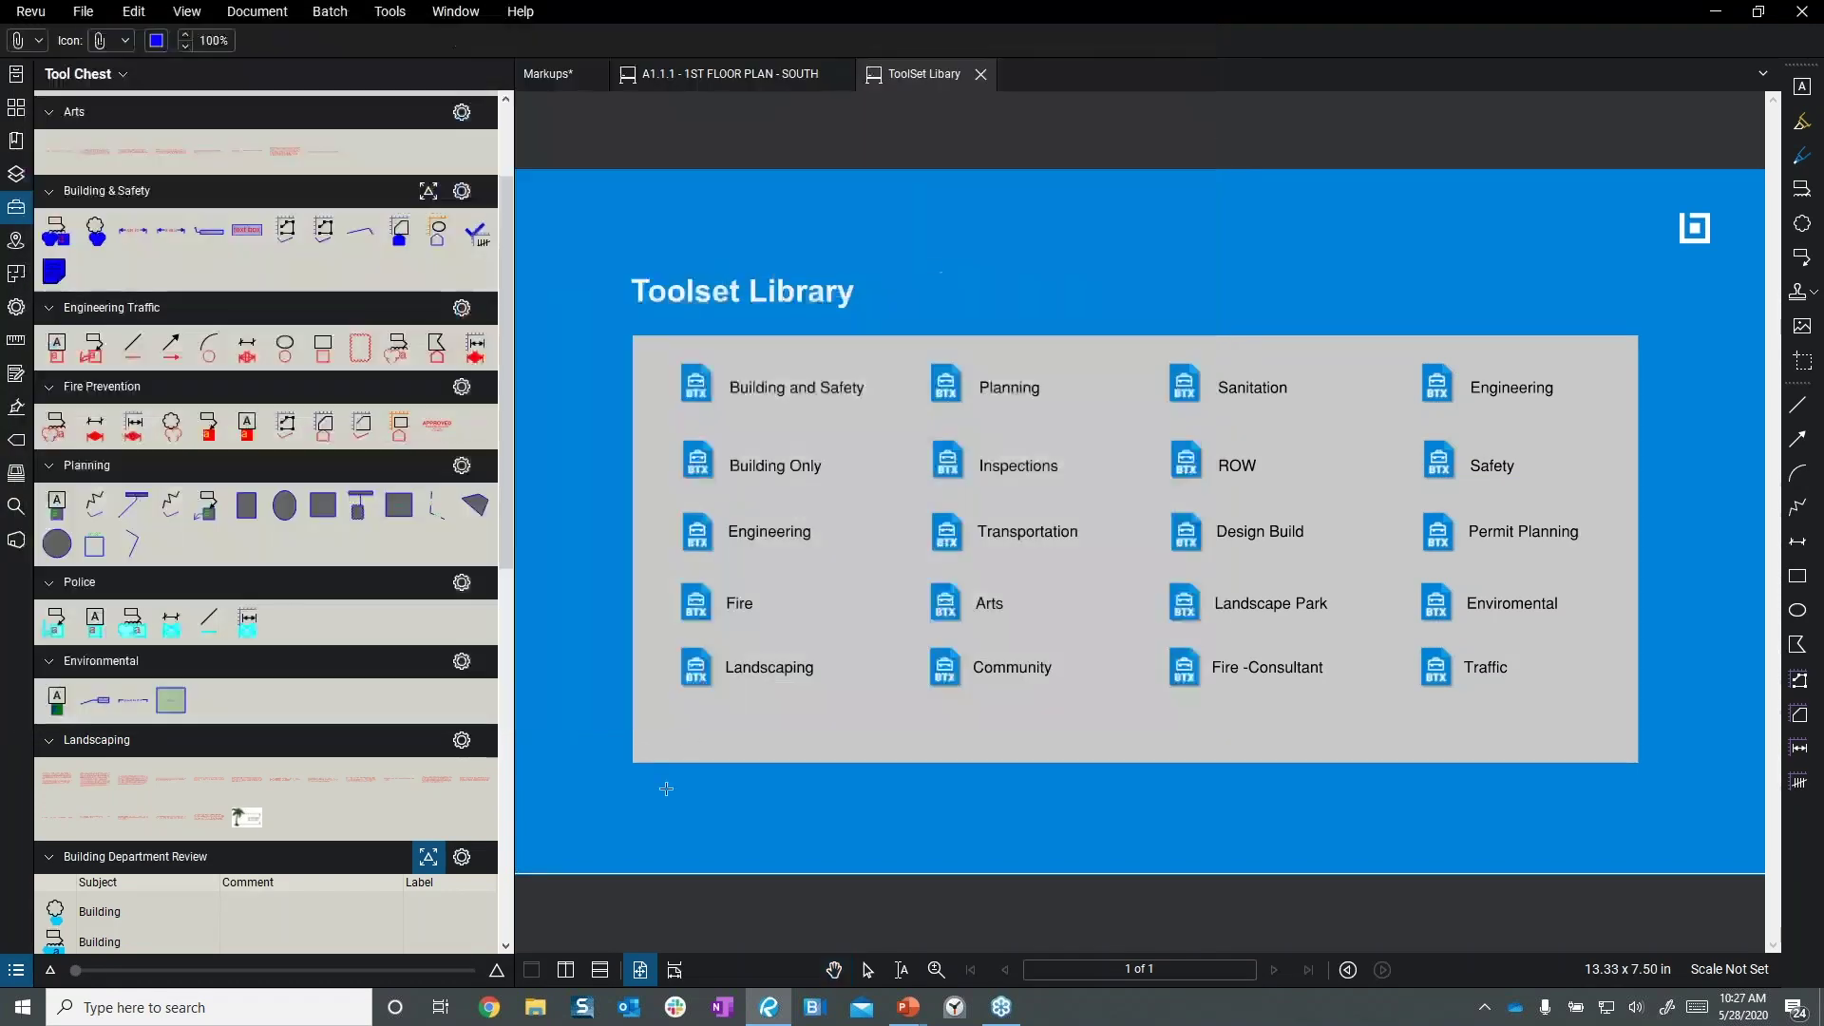
left_click(695, 717)
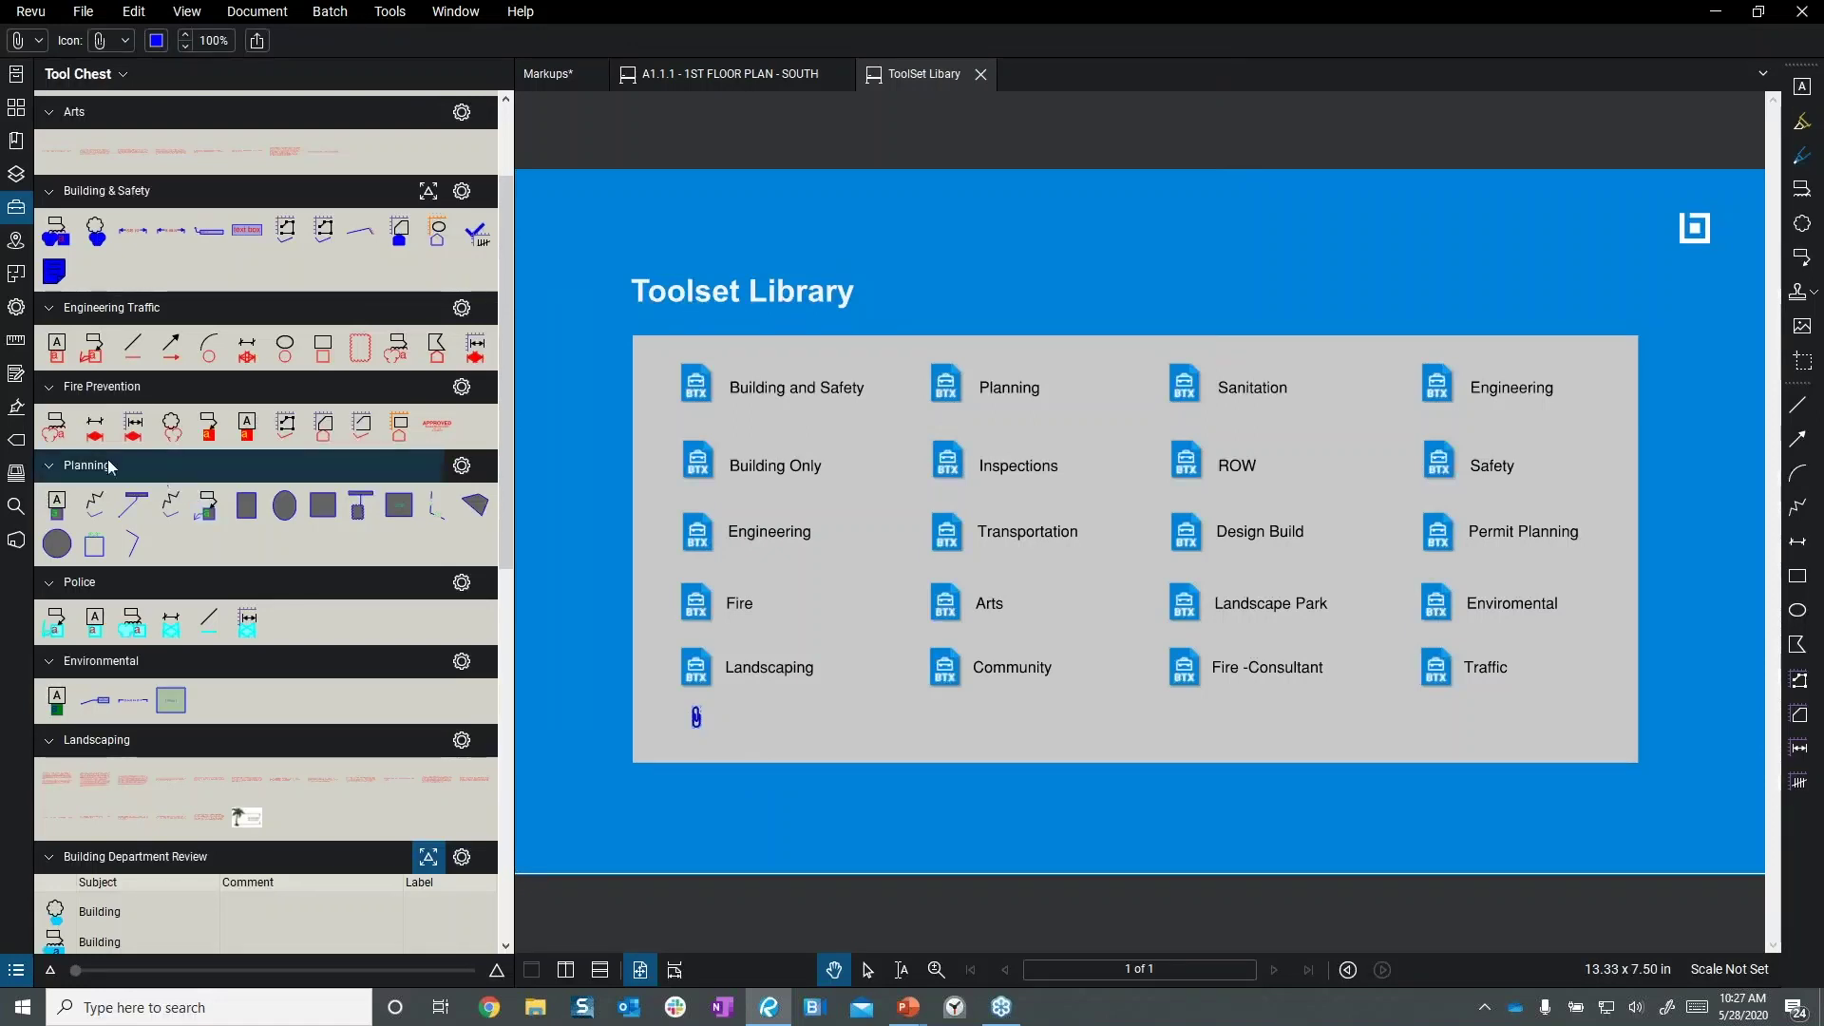
- Set the Planning attachment's icon to File Icon and show its filename
left_click(15, 307)
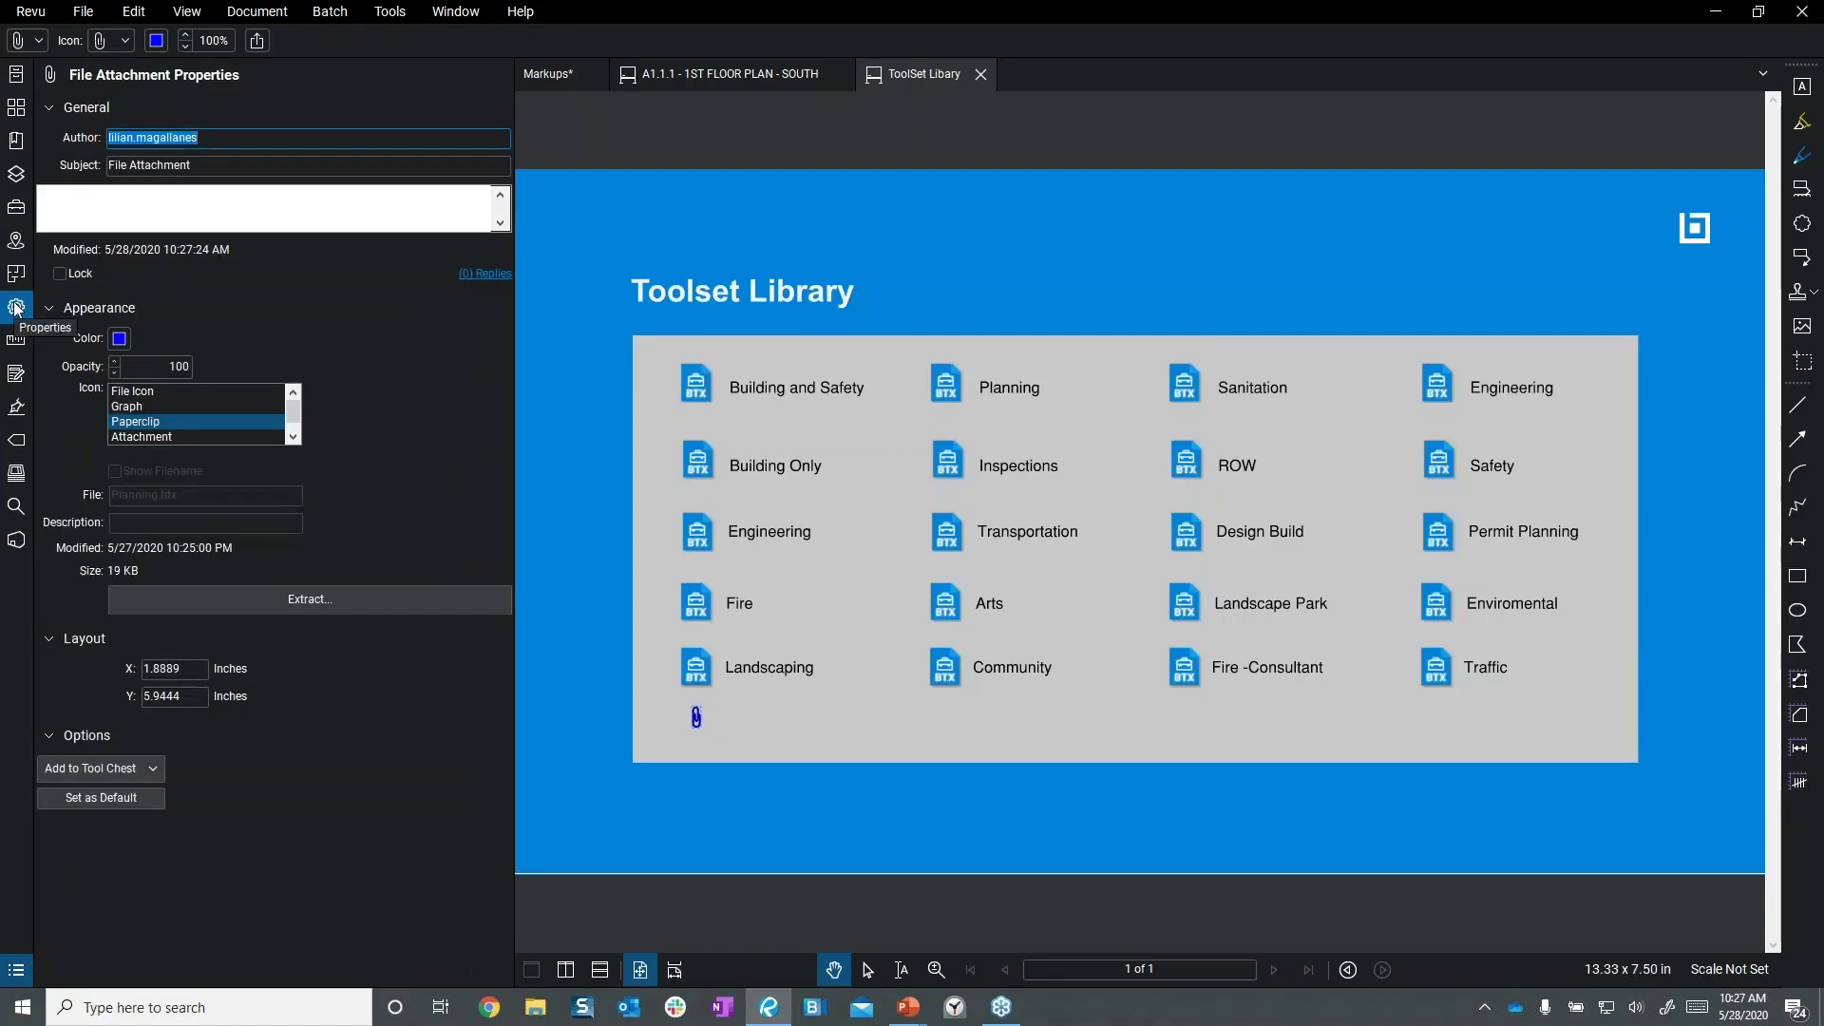
left_click(195, 392)
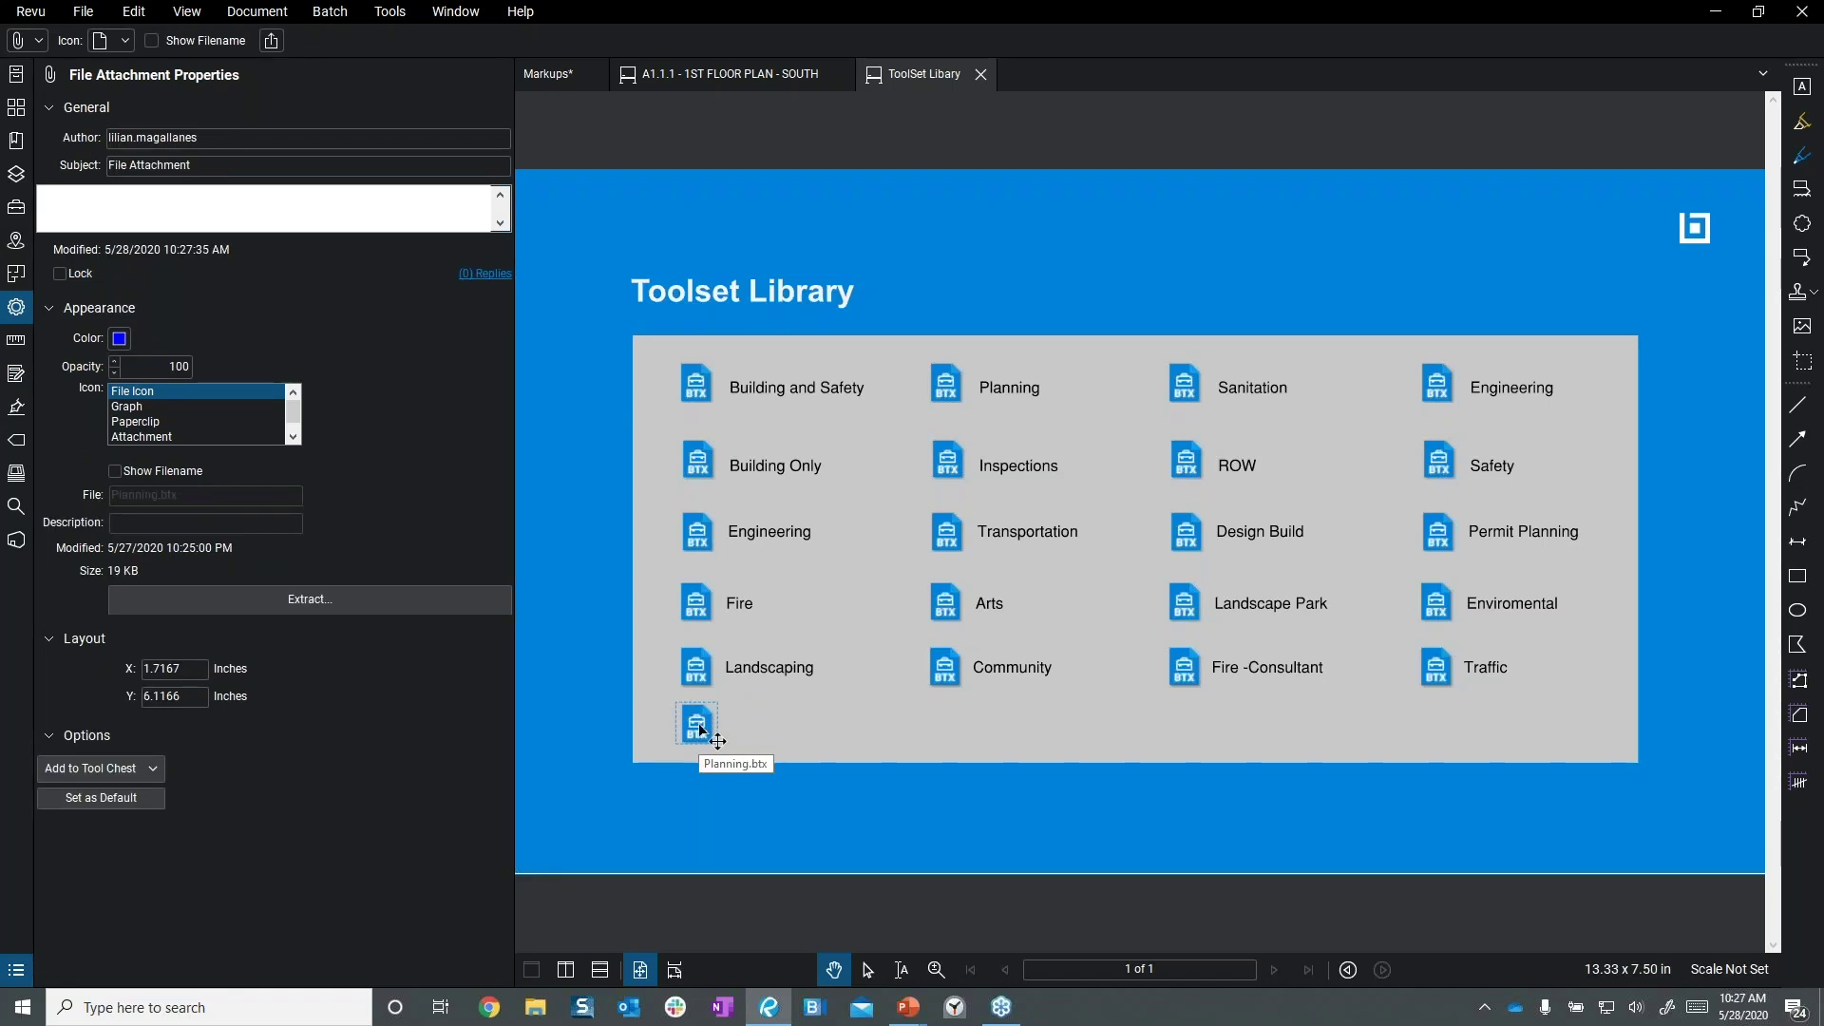
left_click(116, 471)
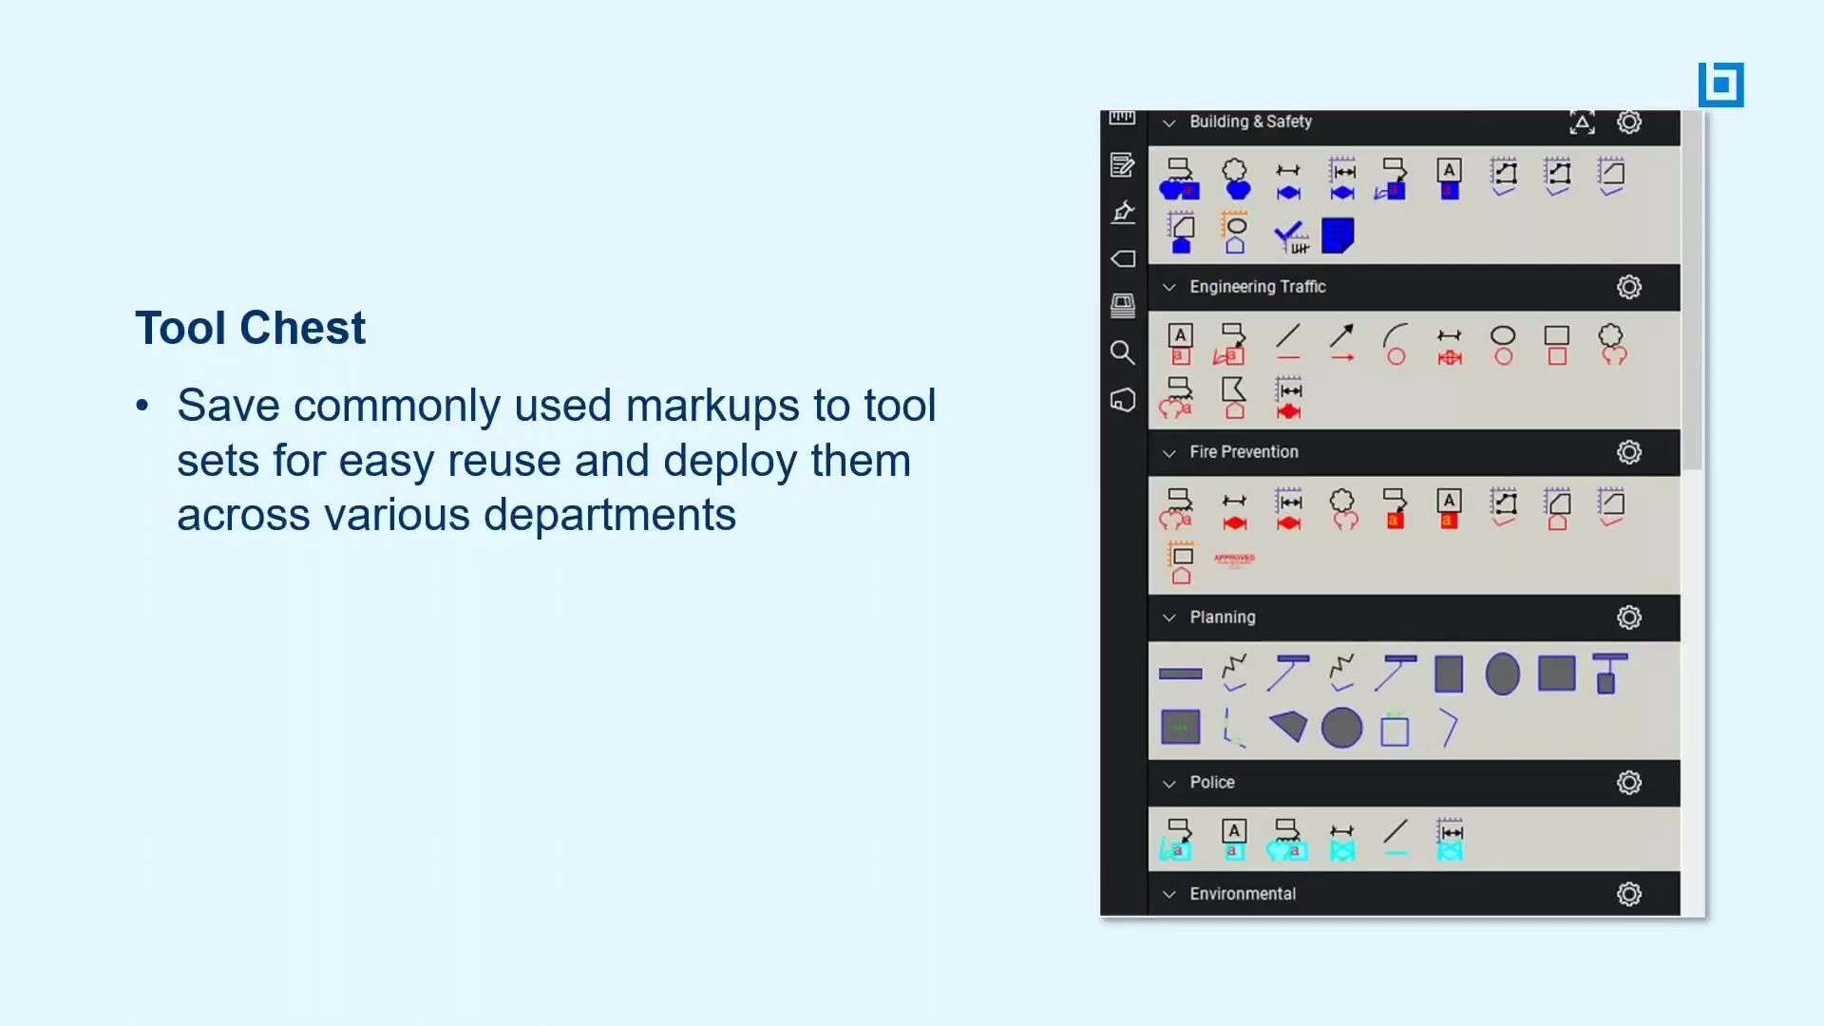
key("Right")
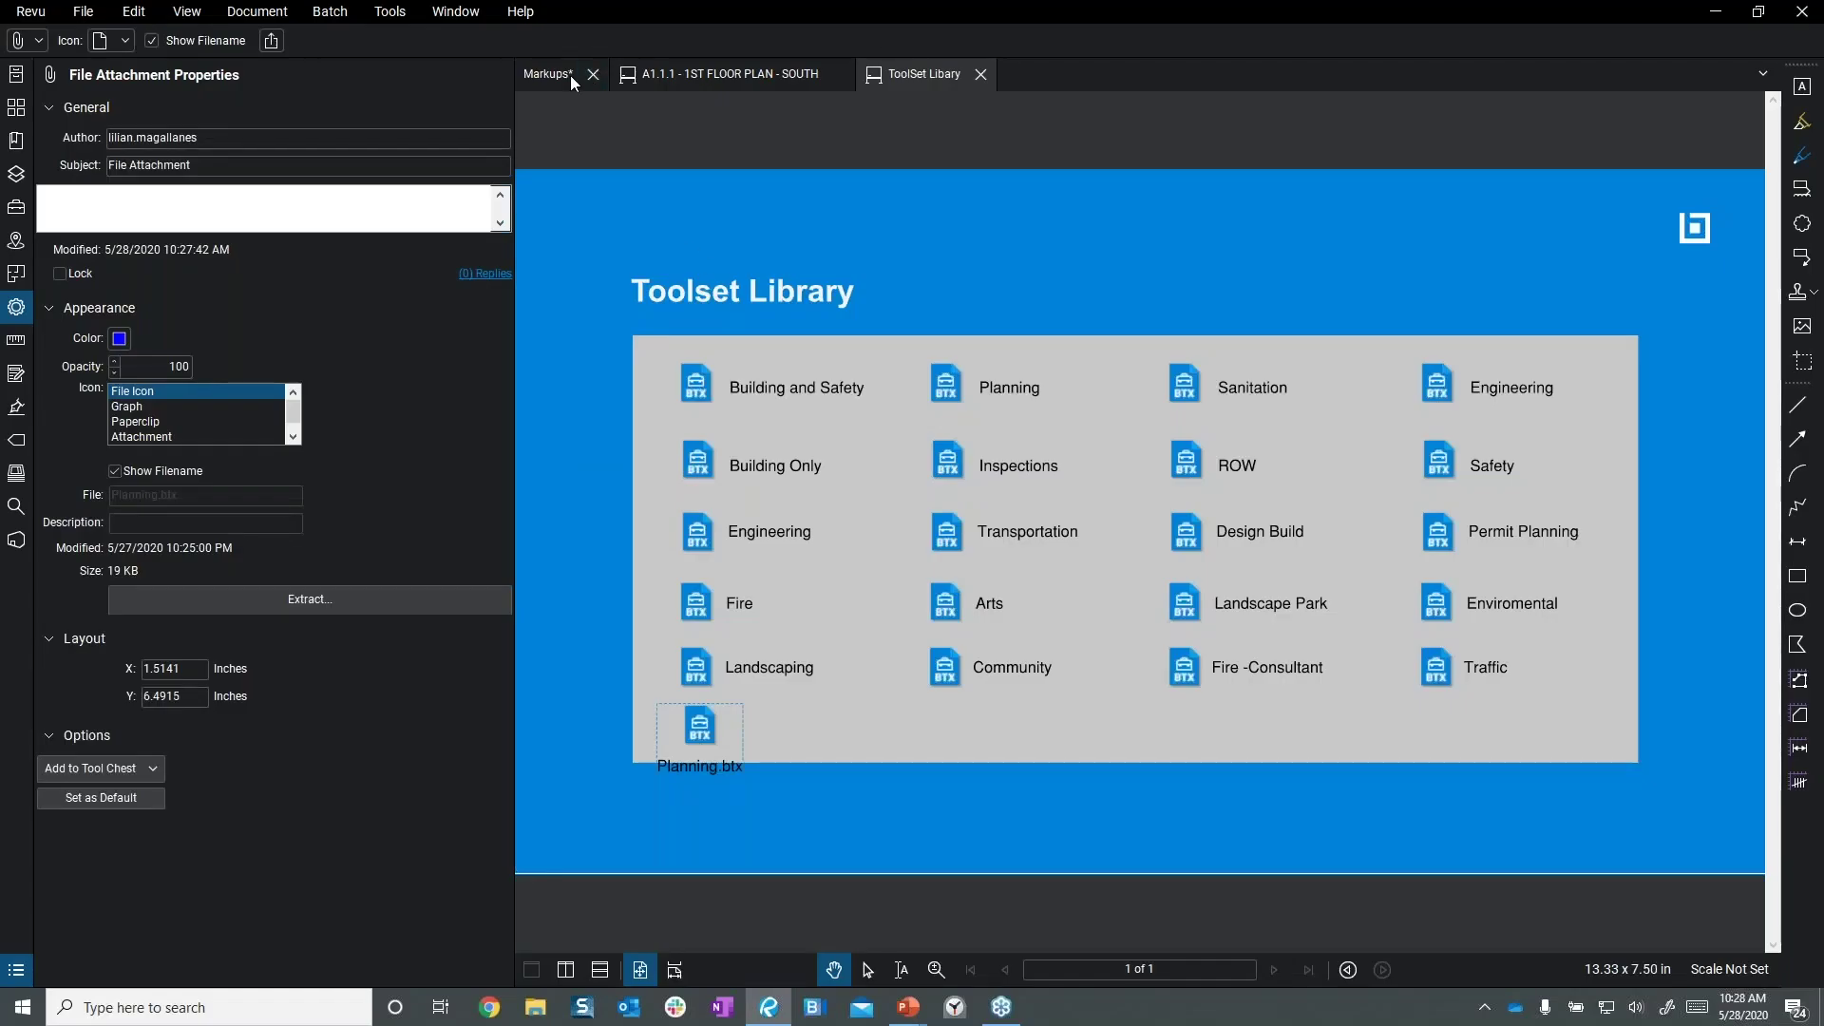
- Go to the Floor Plan page of the Markups document and open the Markups List beneath the drawing
left_click(551, 74)
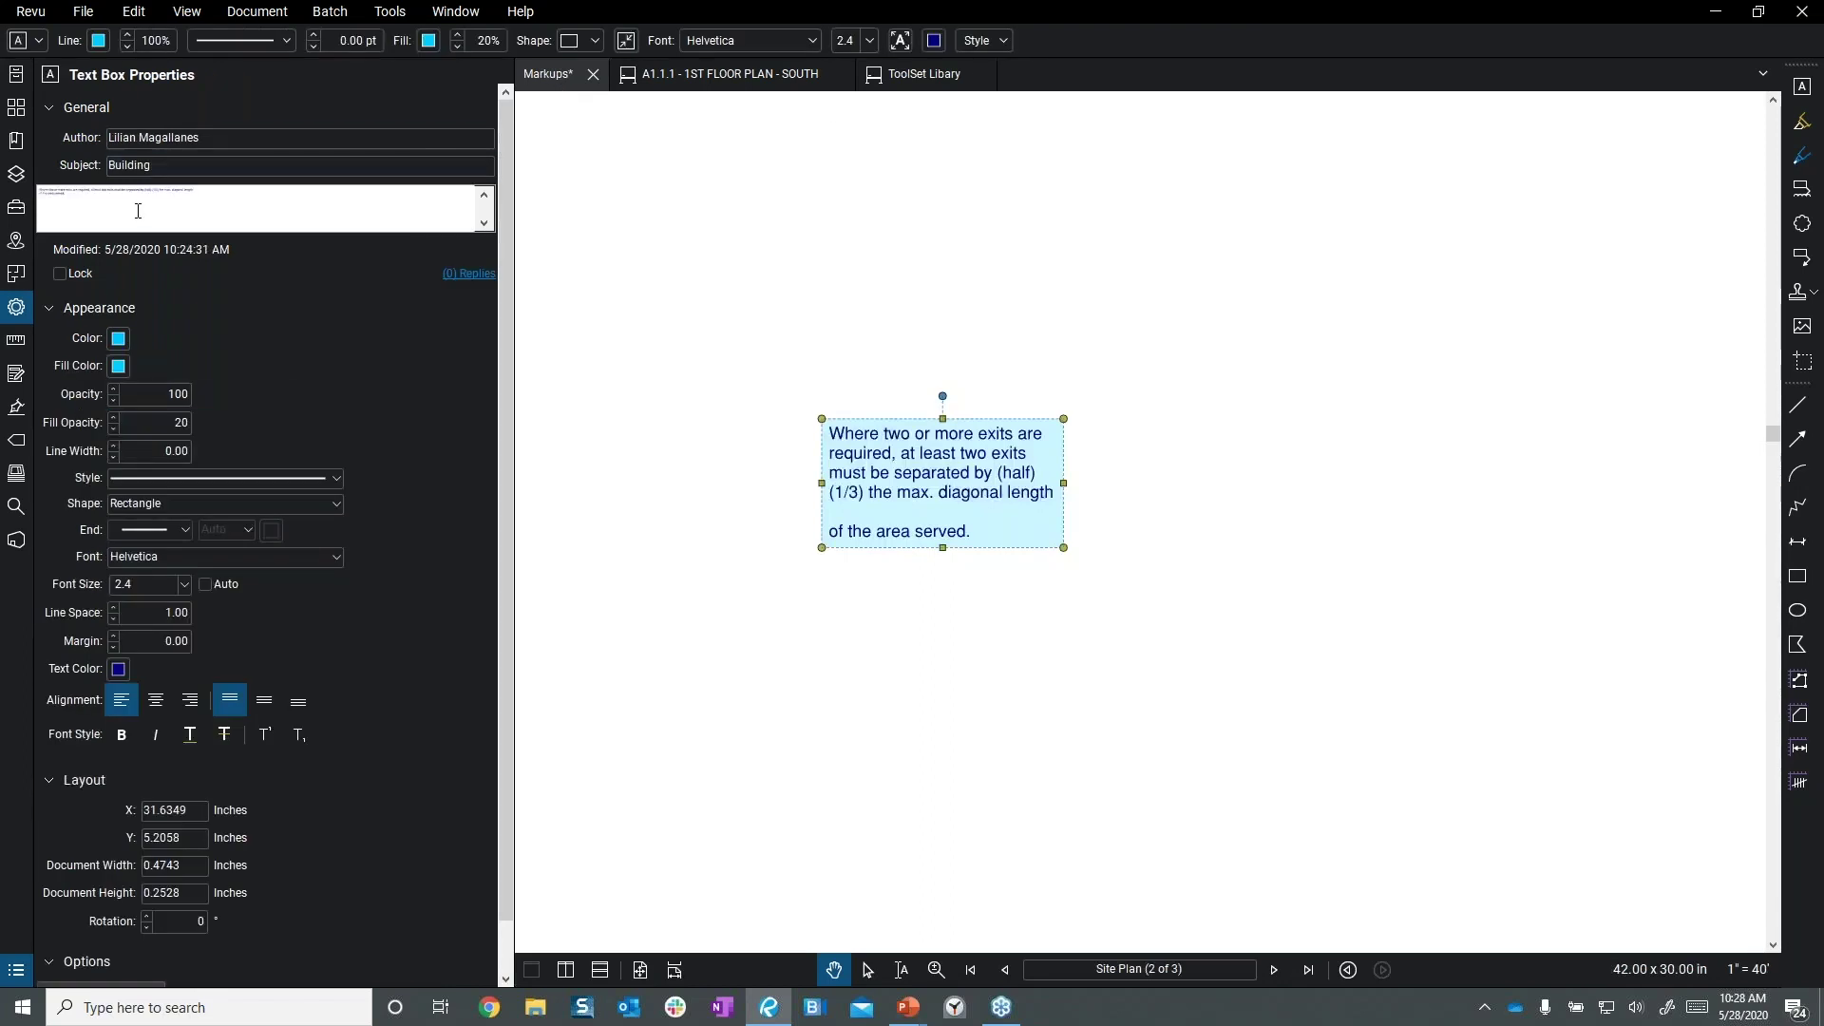
left_click(16, 309)
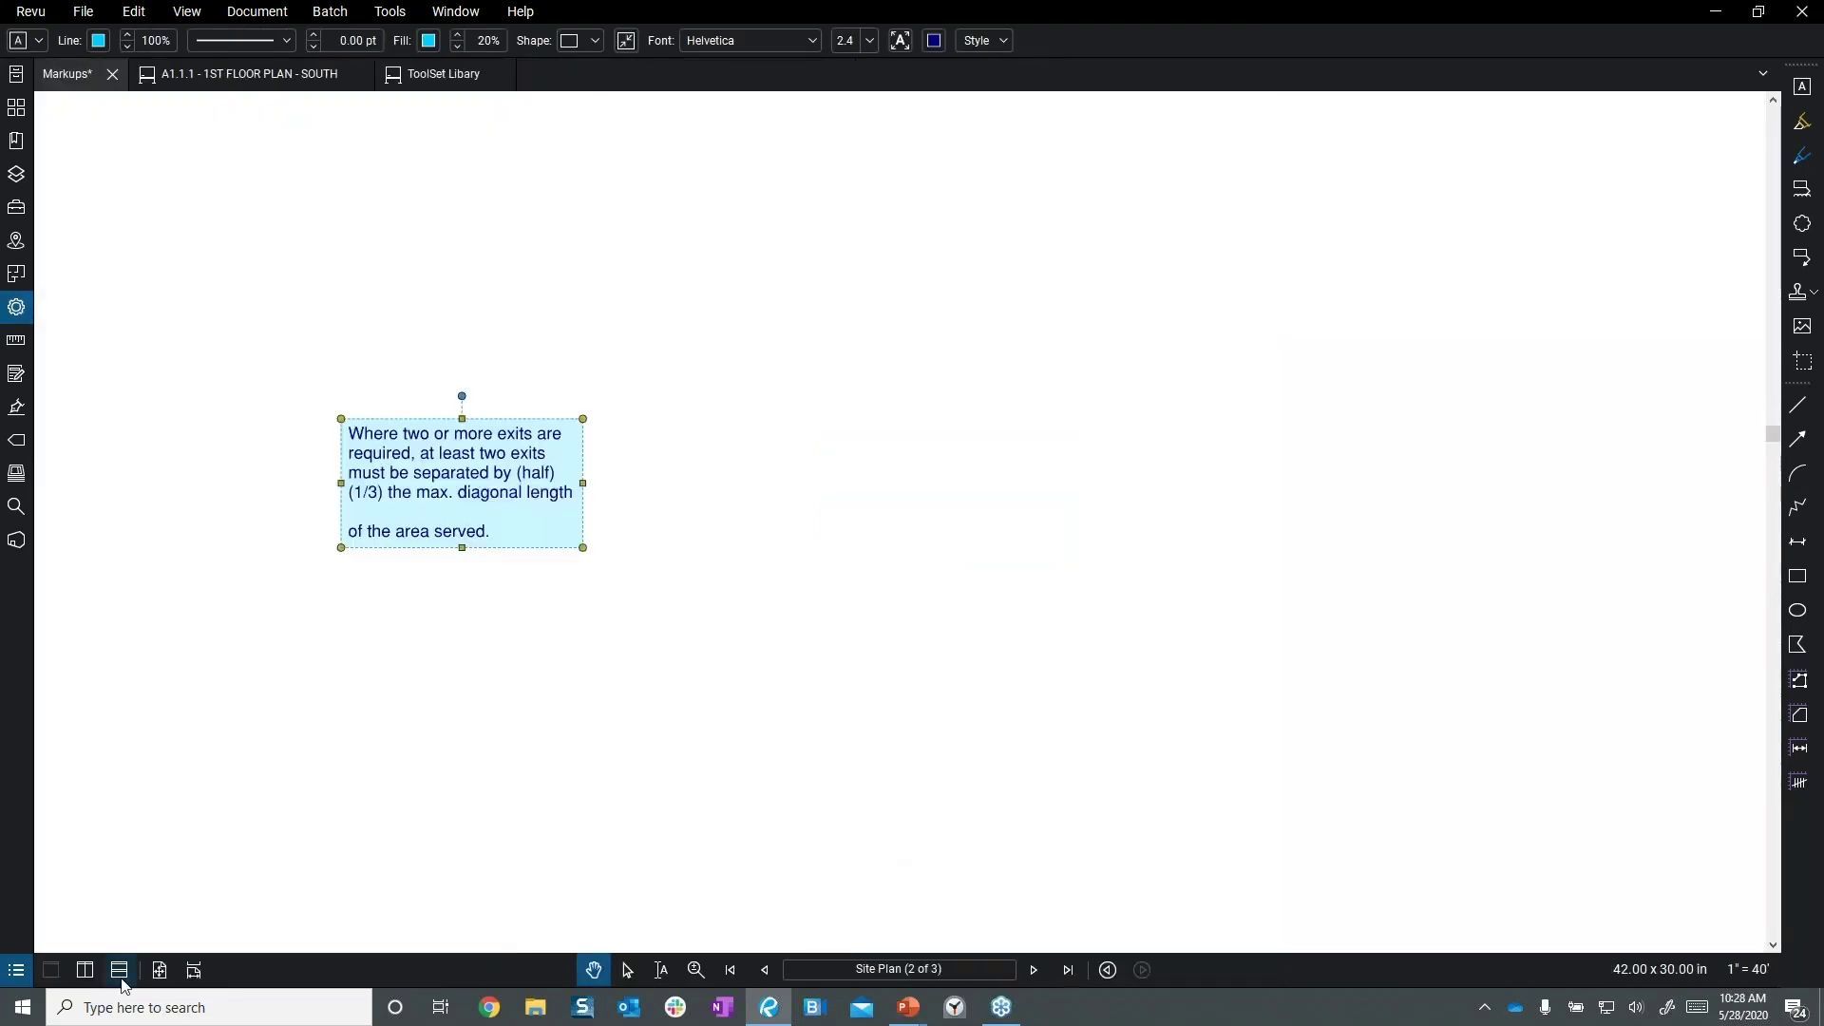
left_click(160, 970)
left_click(708, 969)
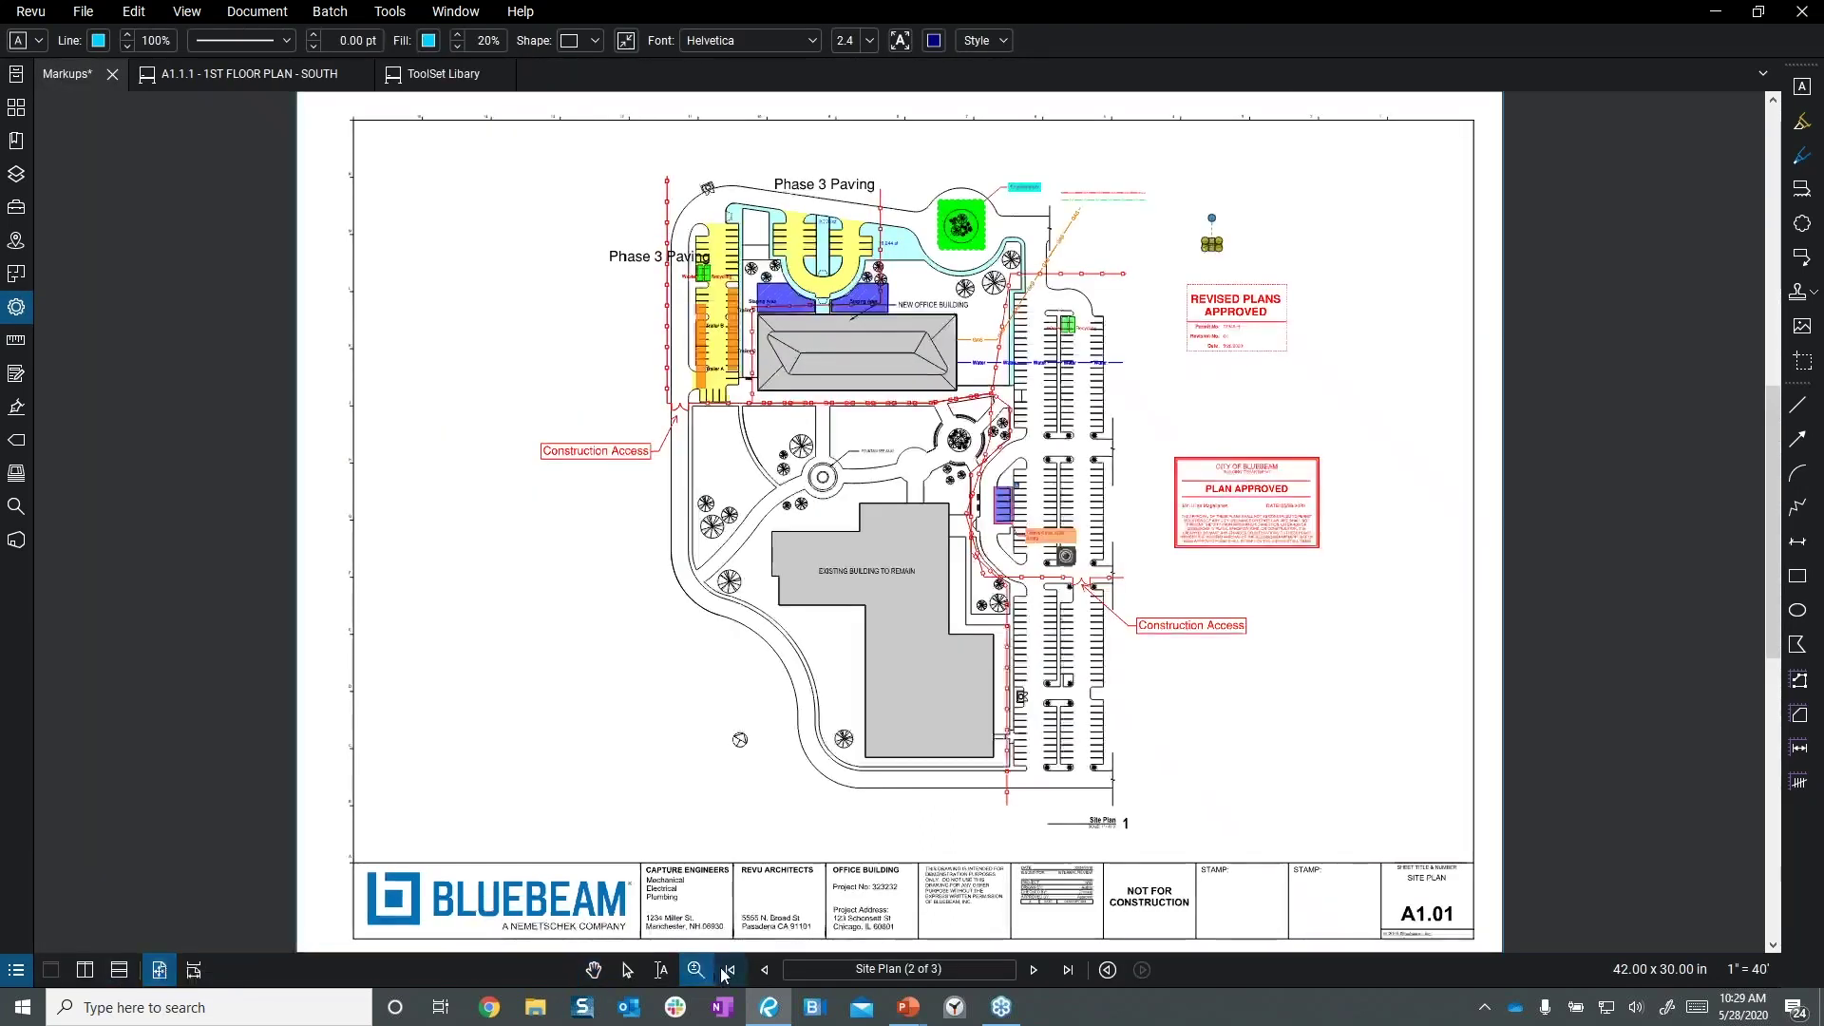
left_click(730, 970)
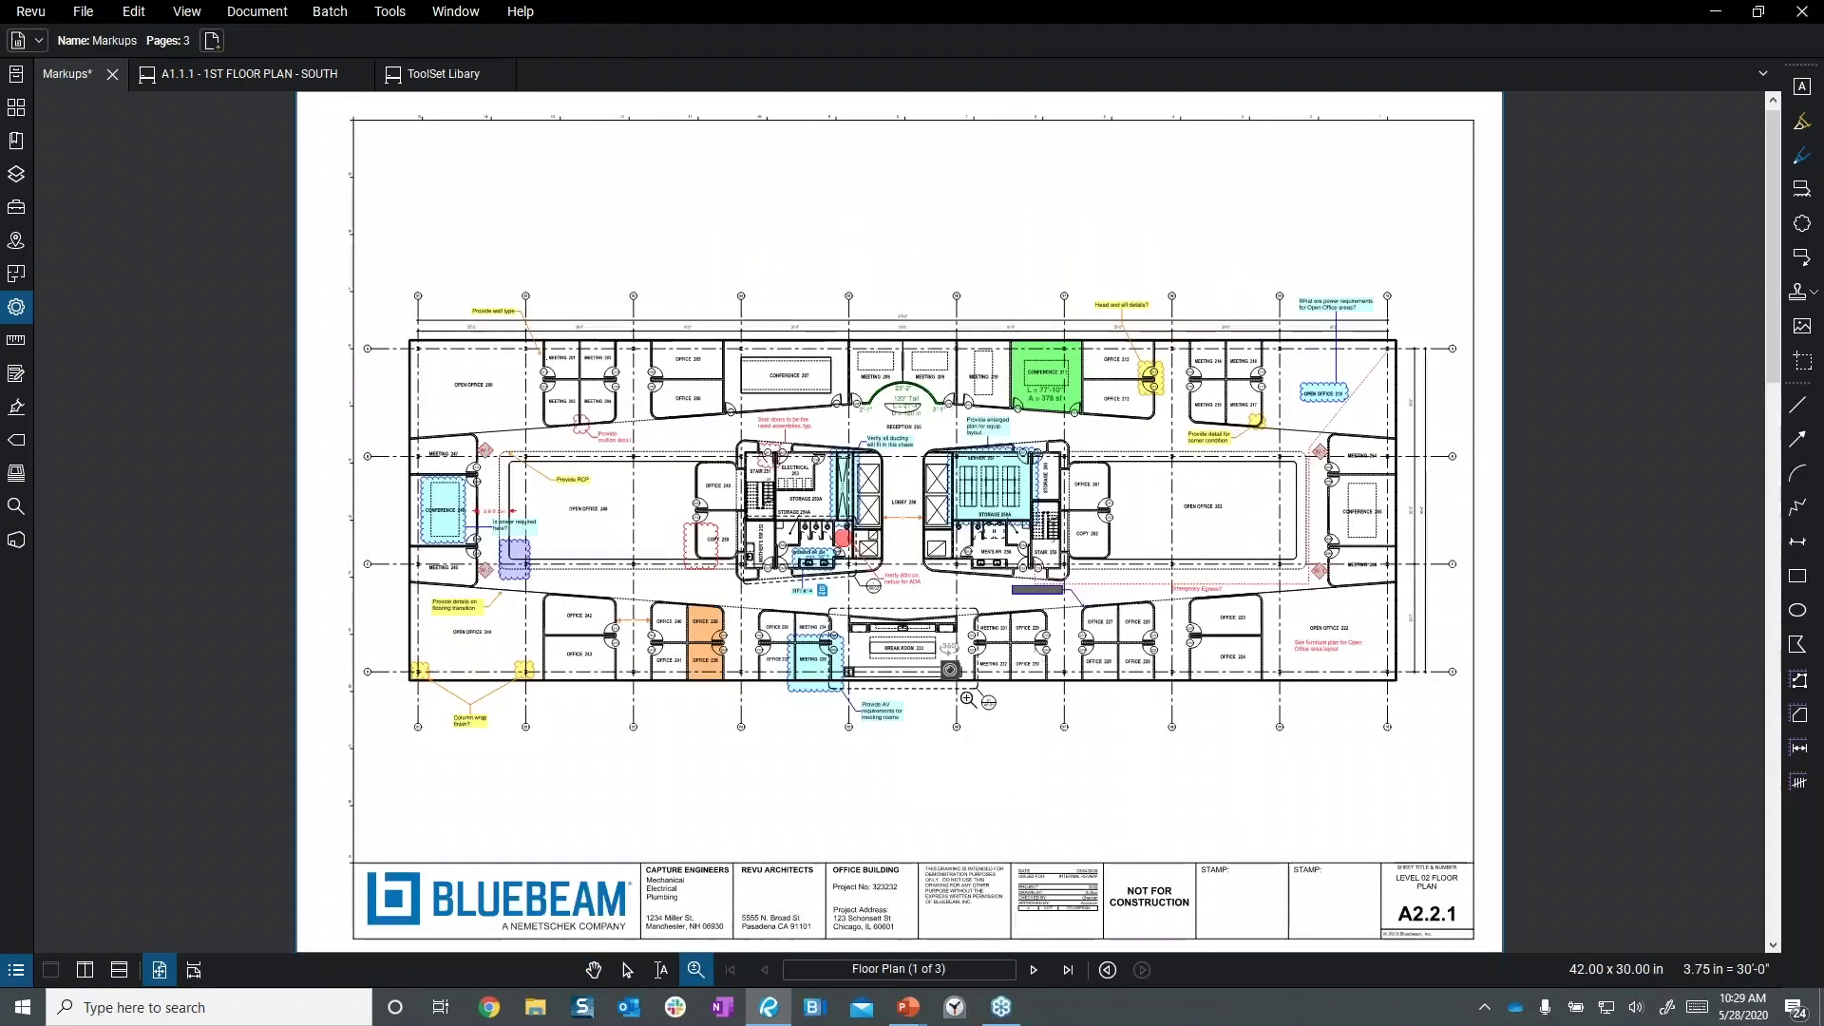
left_click(771, 373)
left_click(771, 372)
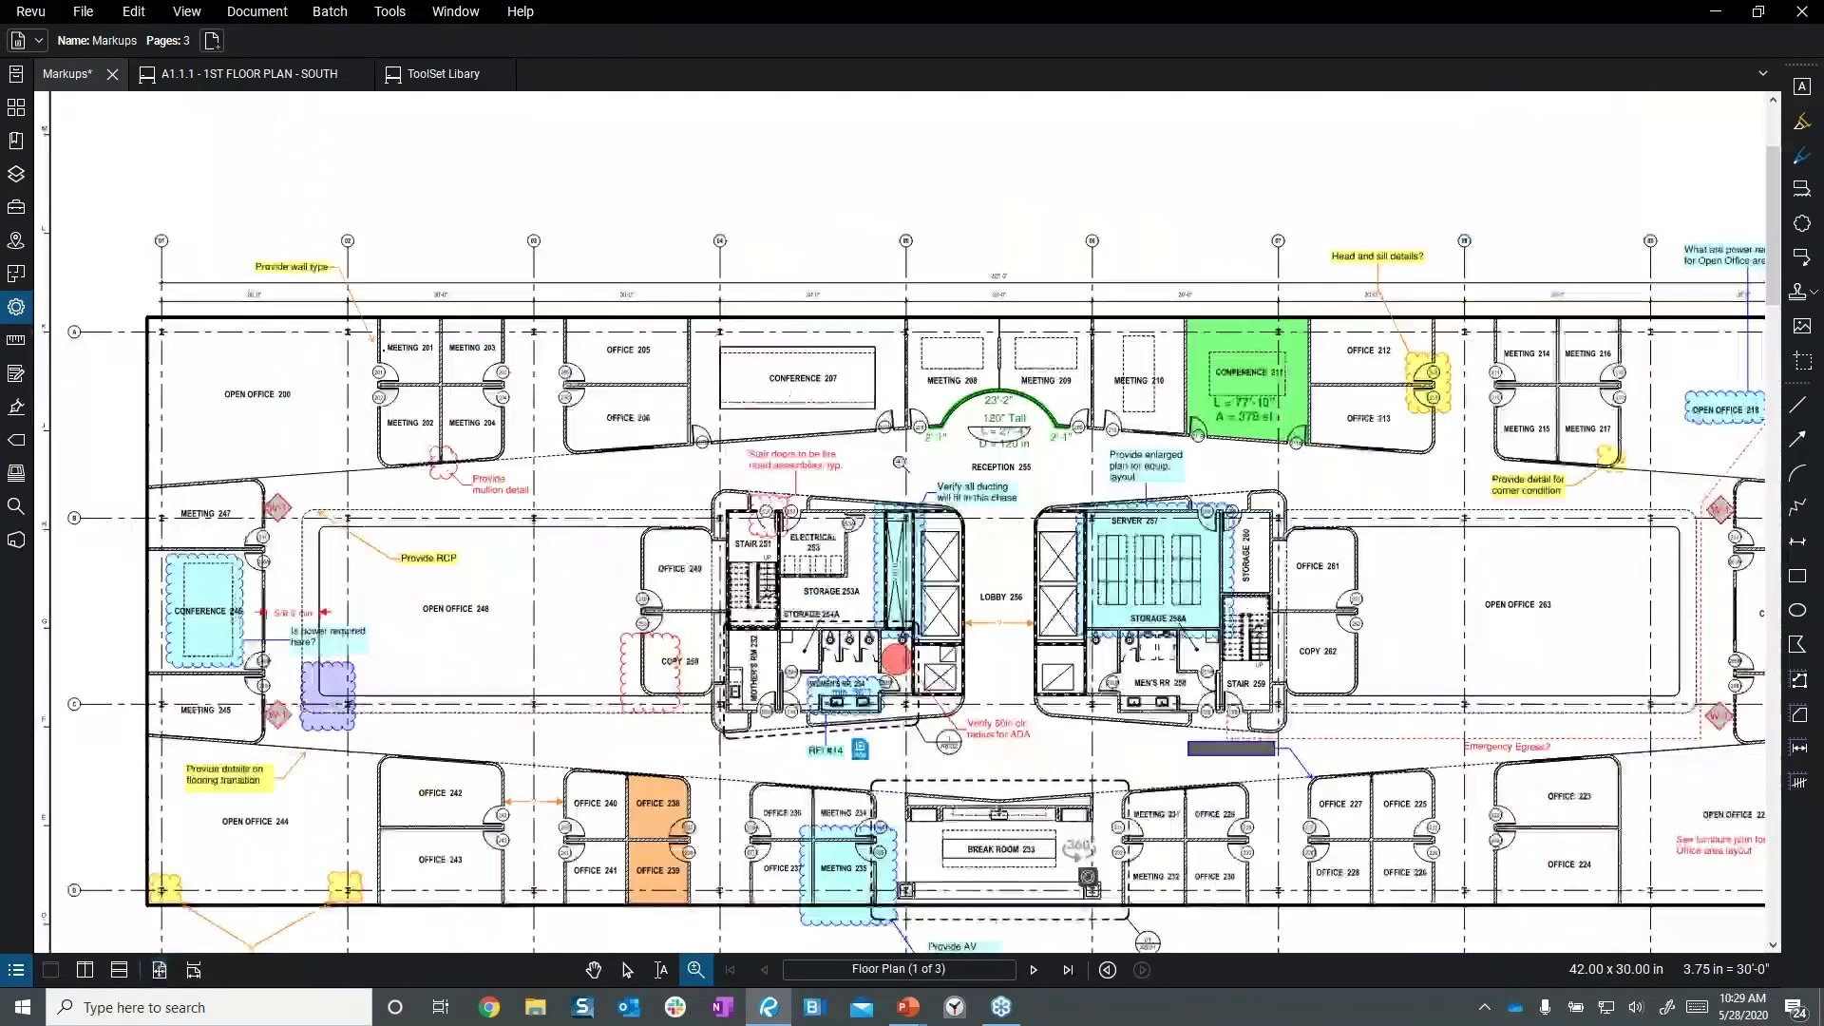
left_click_drag(890, 987, 918, 614)
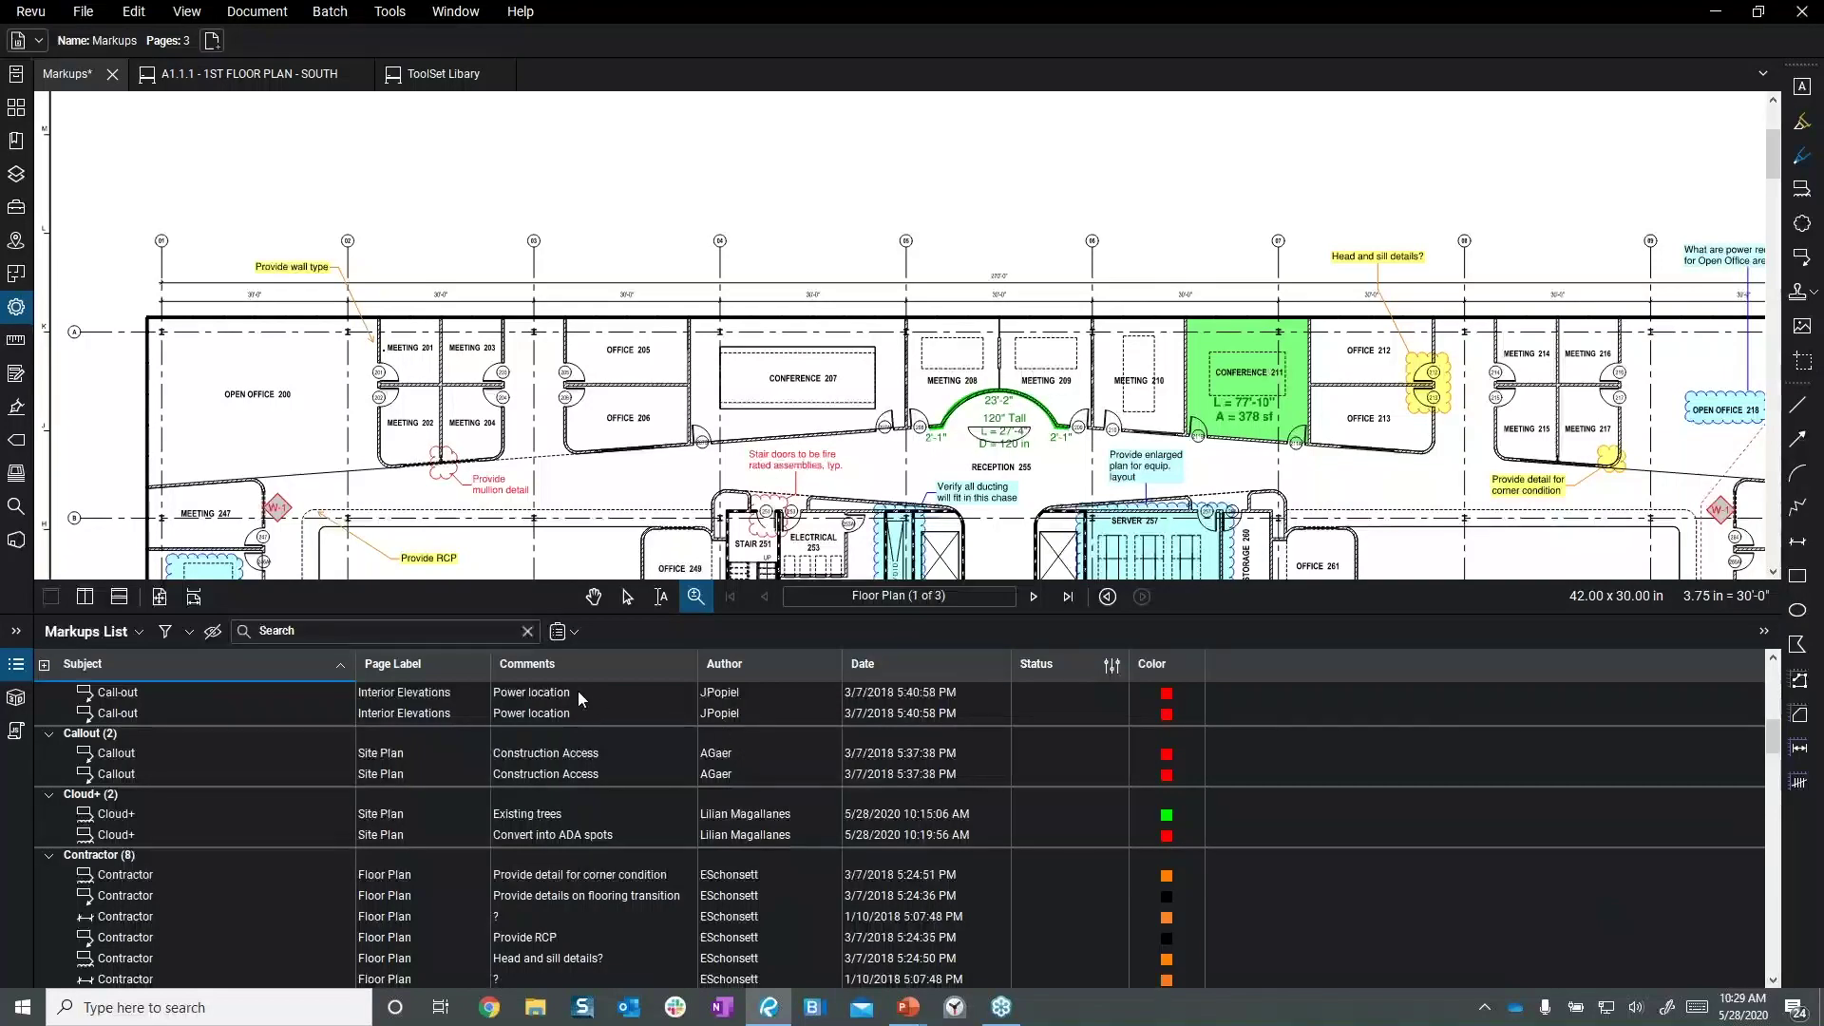
- Place the ADA Plan Review set's 5'-0" wheelchair turn-around symbol beside Meeting 202 and find its entry in the Markups List
left_click(16, 208)
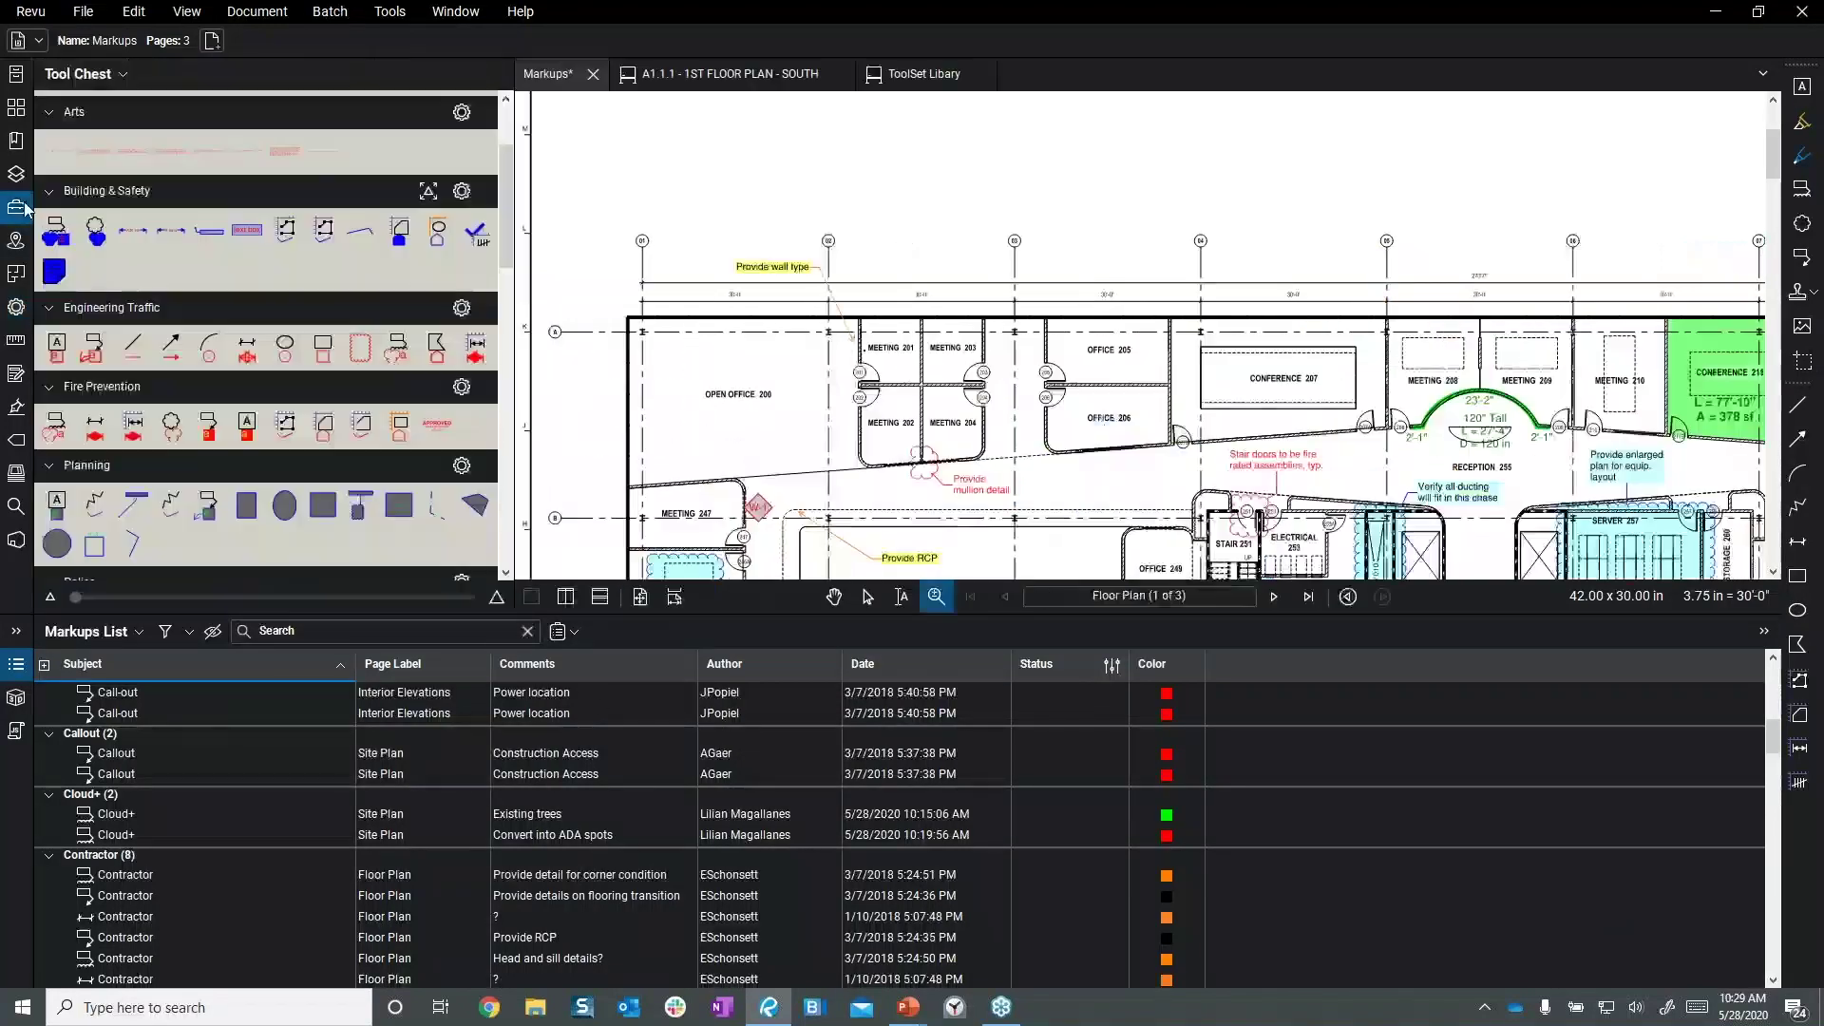
scroll(293, 387, "down", 10)
scroll(294, 399, "up", 3)
scroll(294, 409, "down", 8)
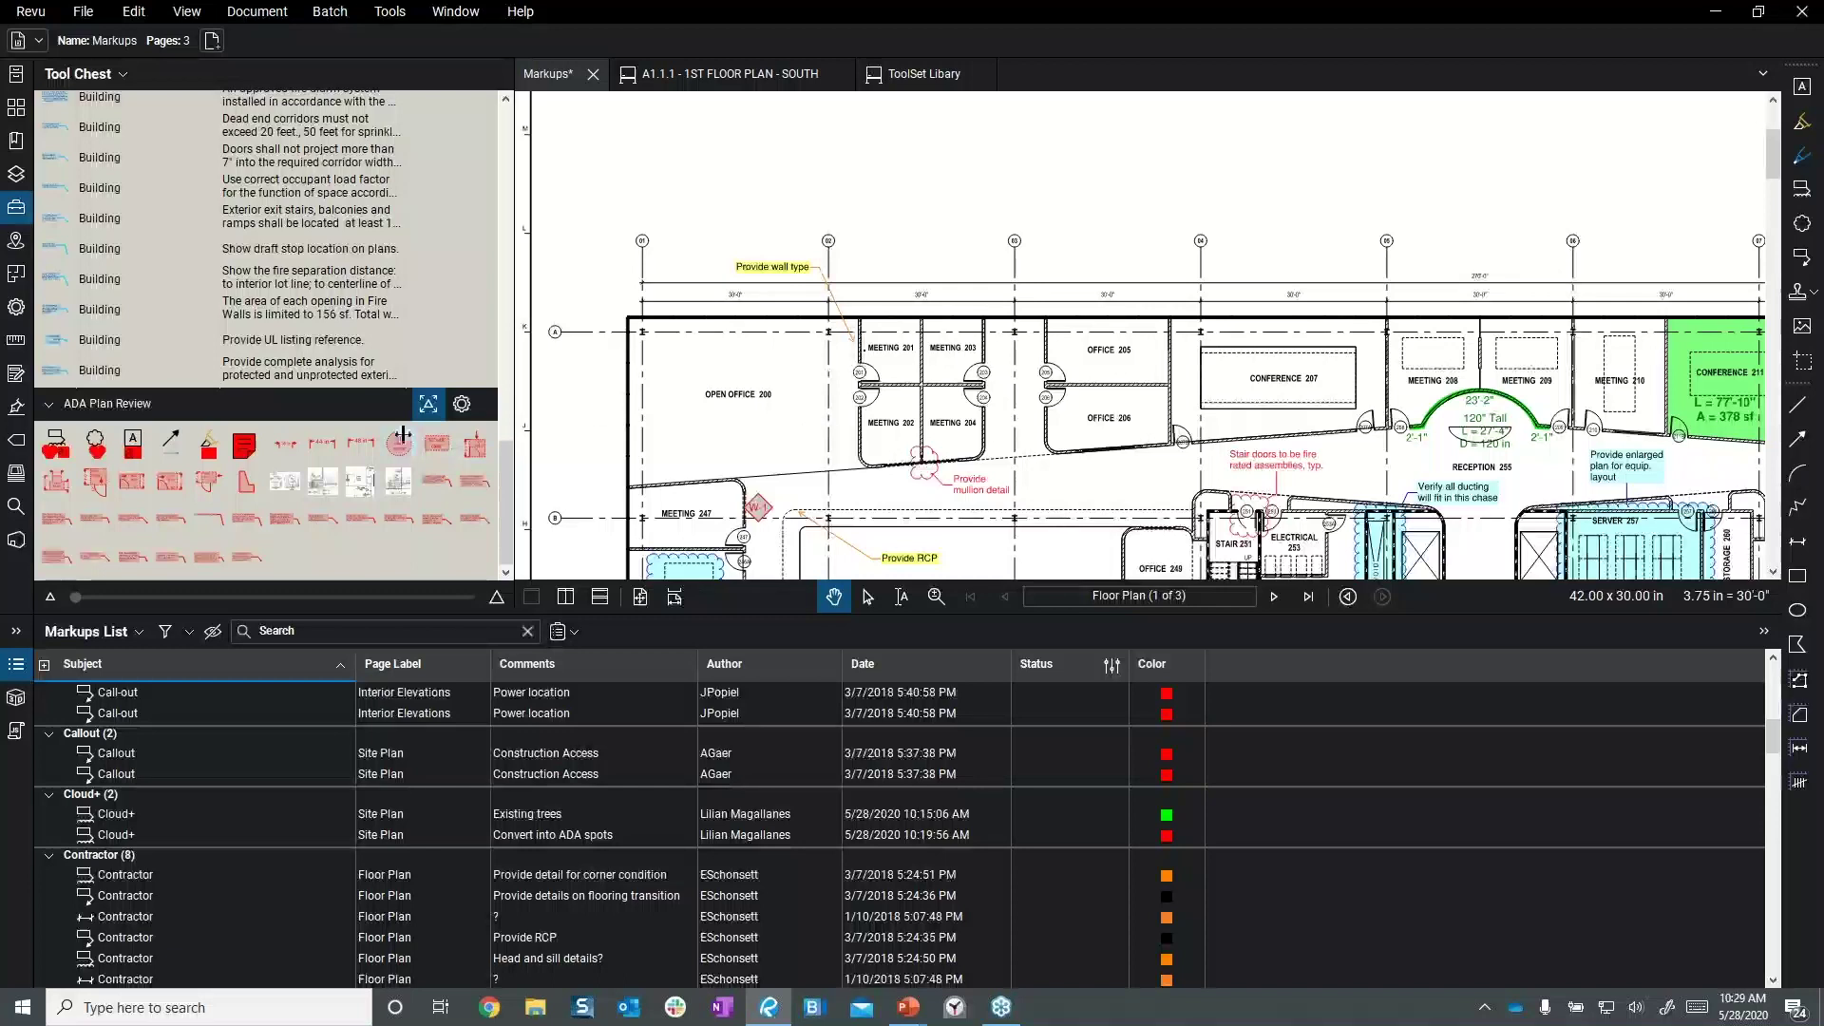
left_click(400, 444)
left_click(846, 442)
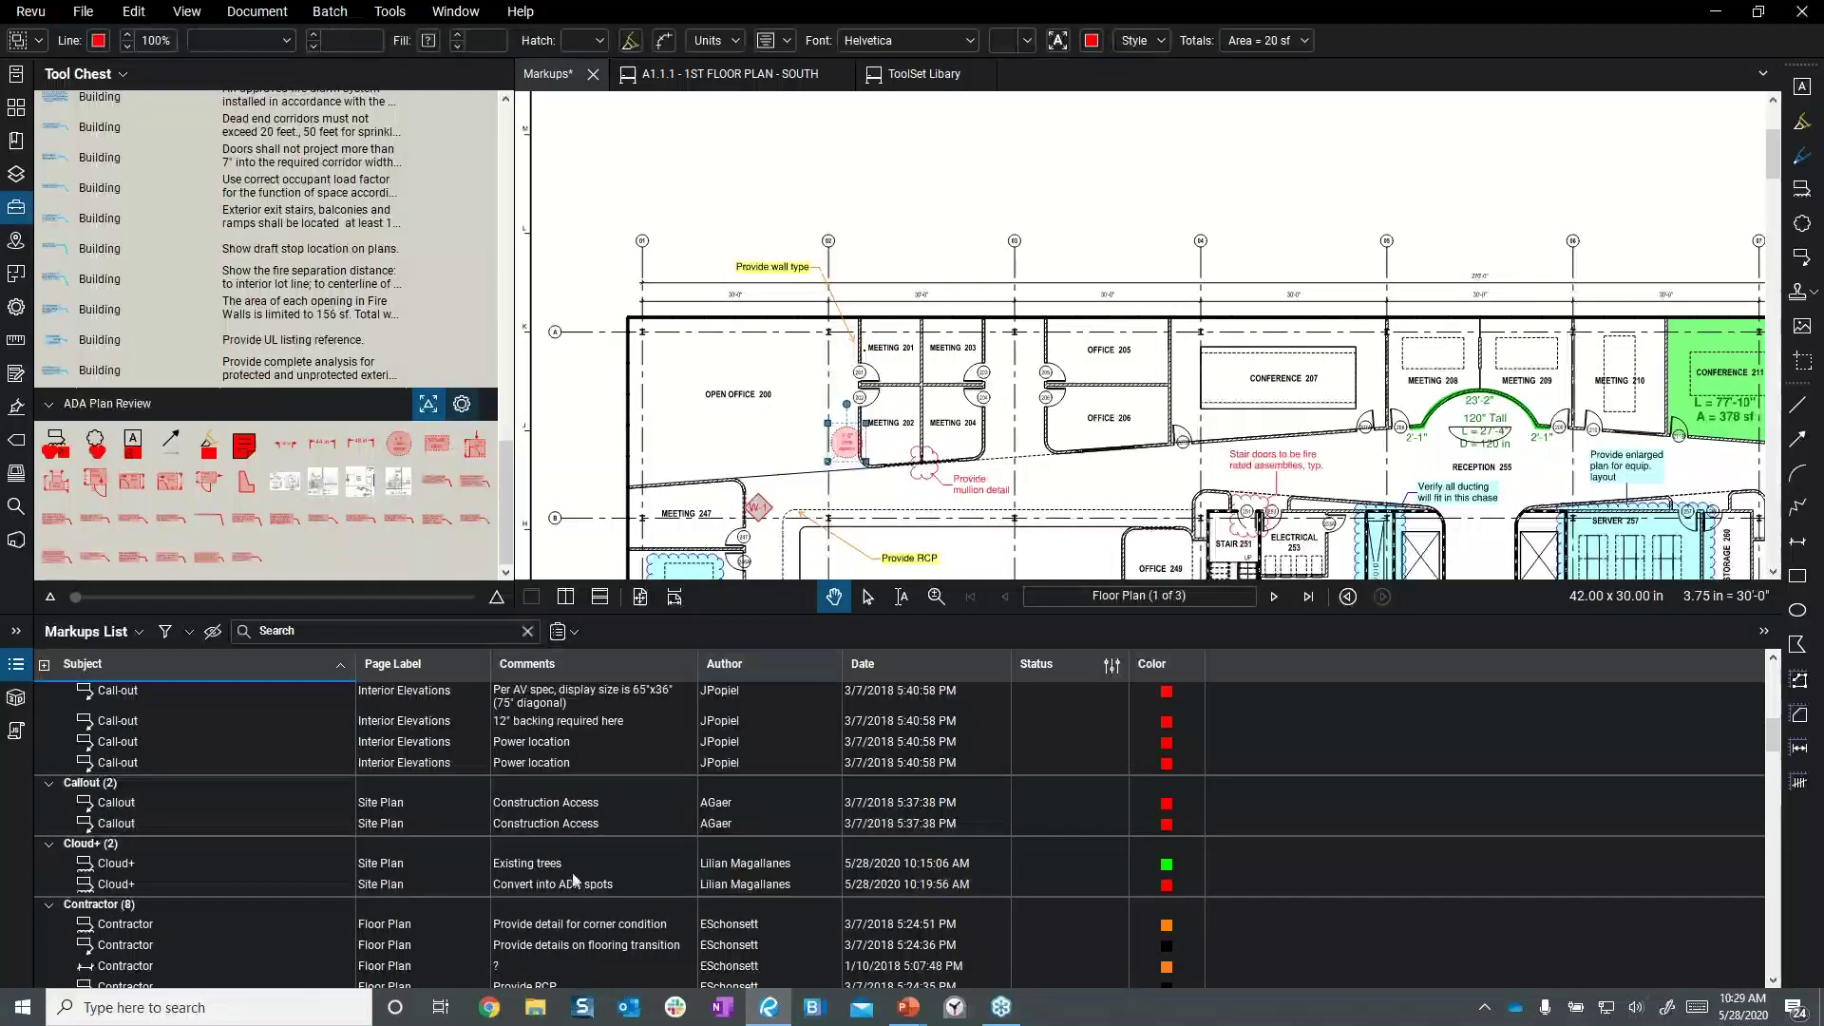
scroll(561, 821, "up", 10)
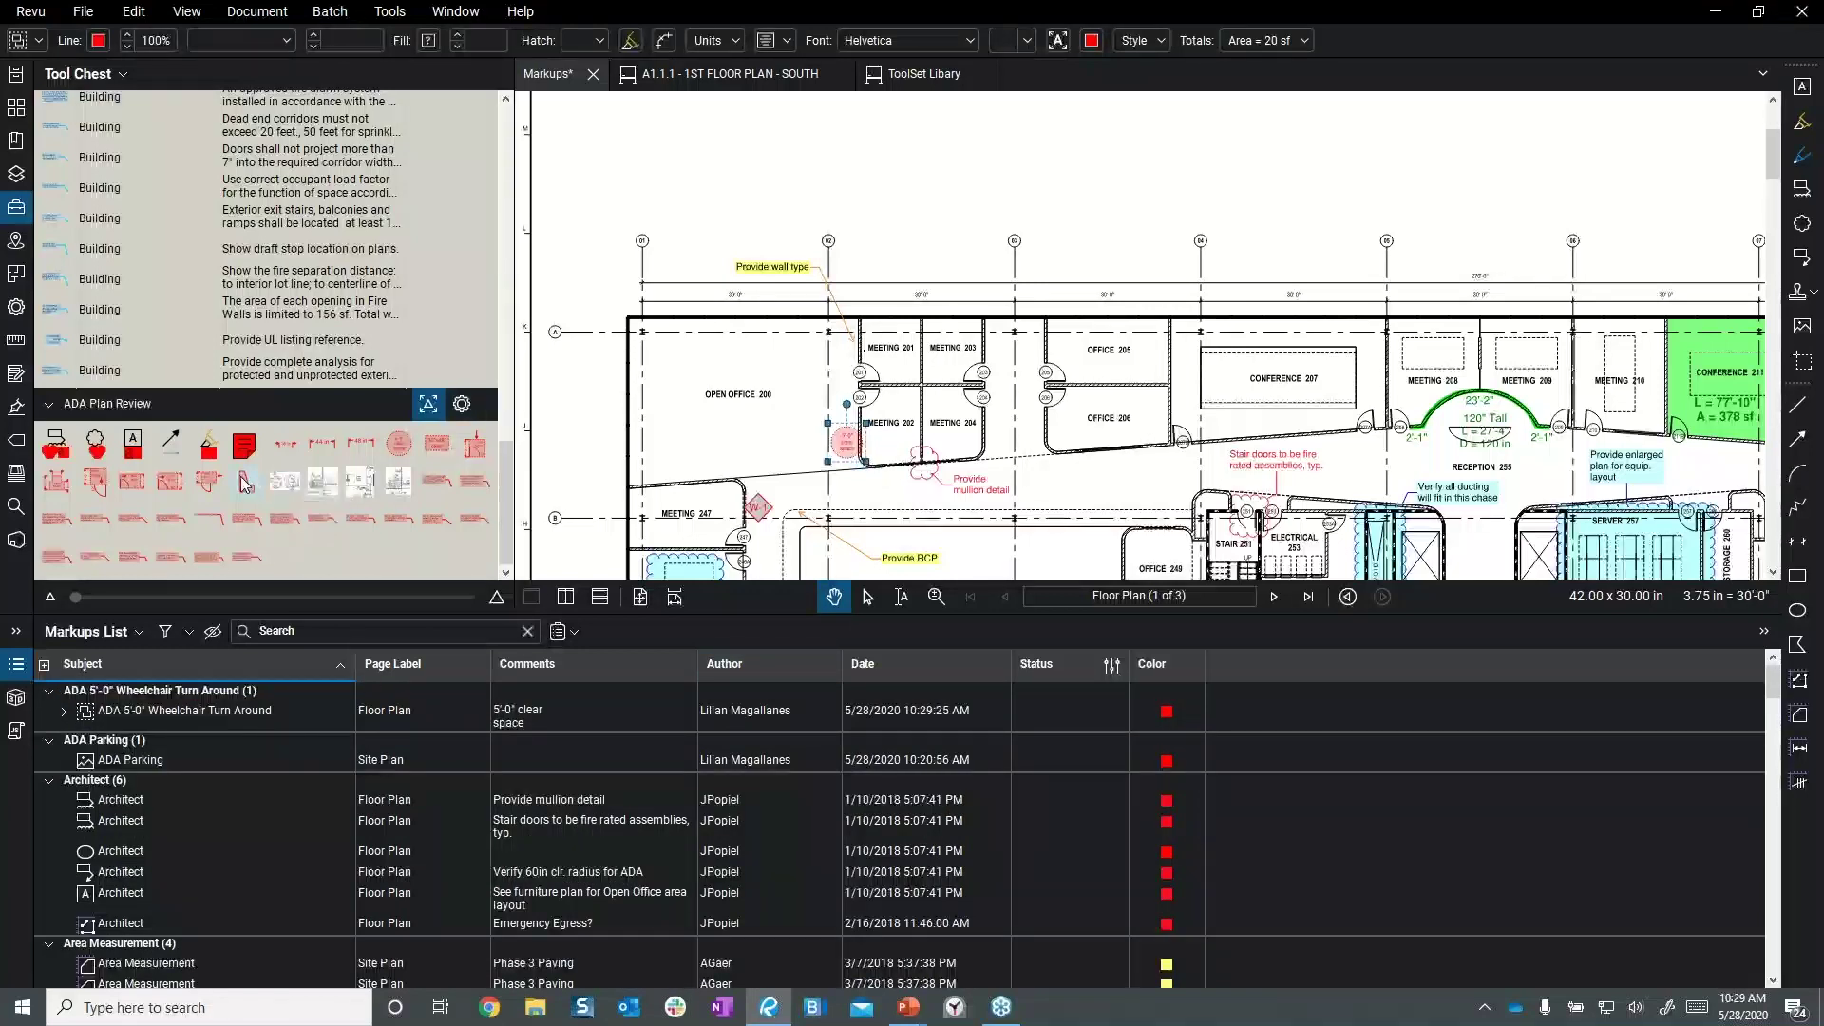
- Place the ADA Plan Review set's front-approach, push-side door clearance symbol at door 207B and move it just below the doorway
left_click(96, 480)
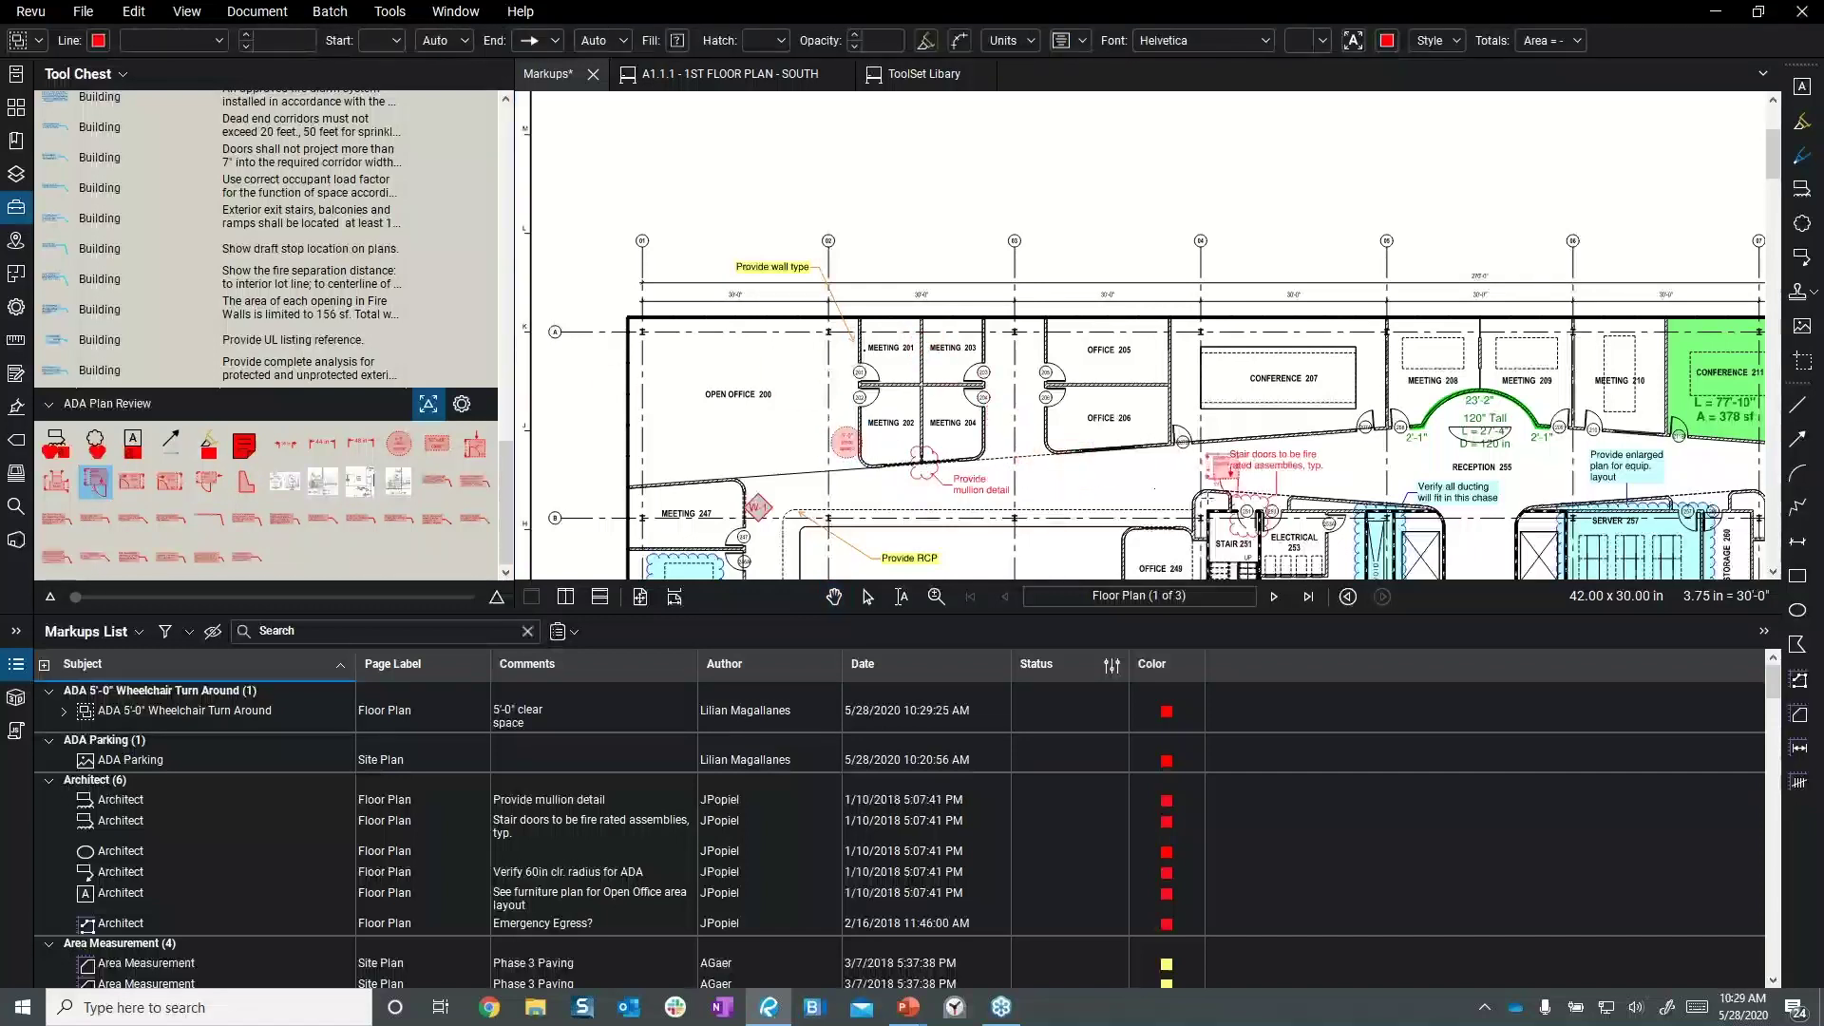
left_click(1154, 483)
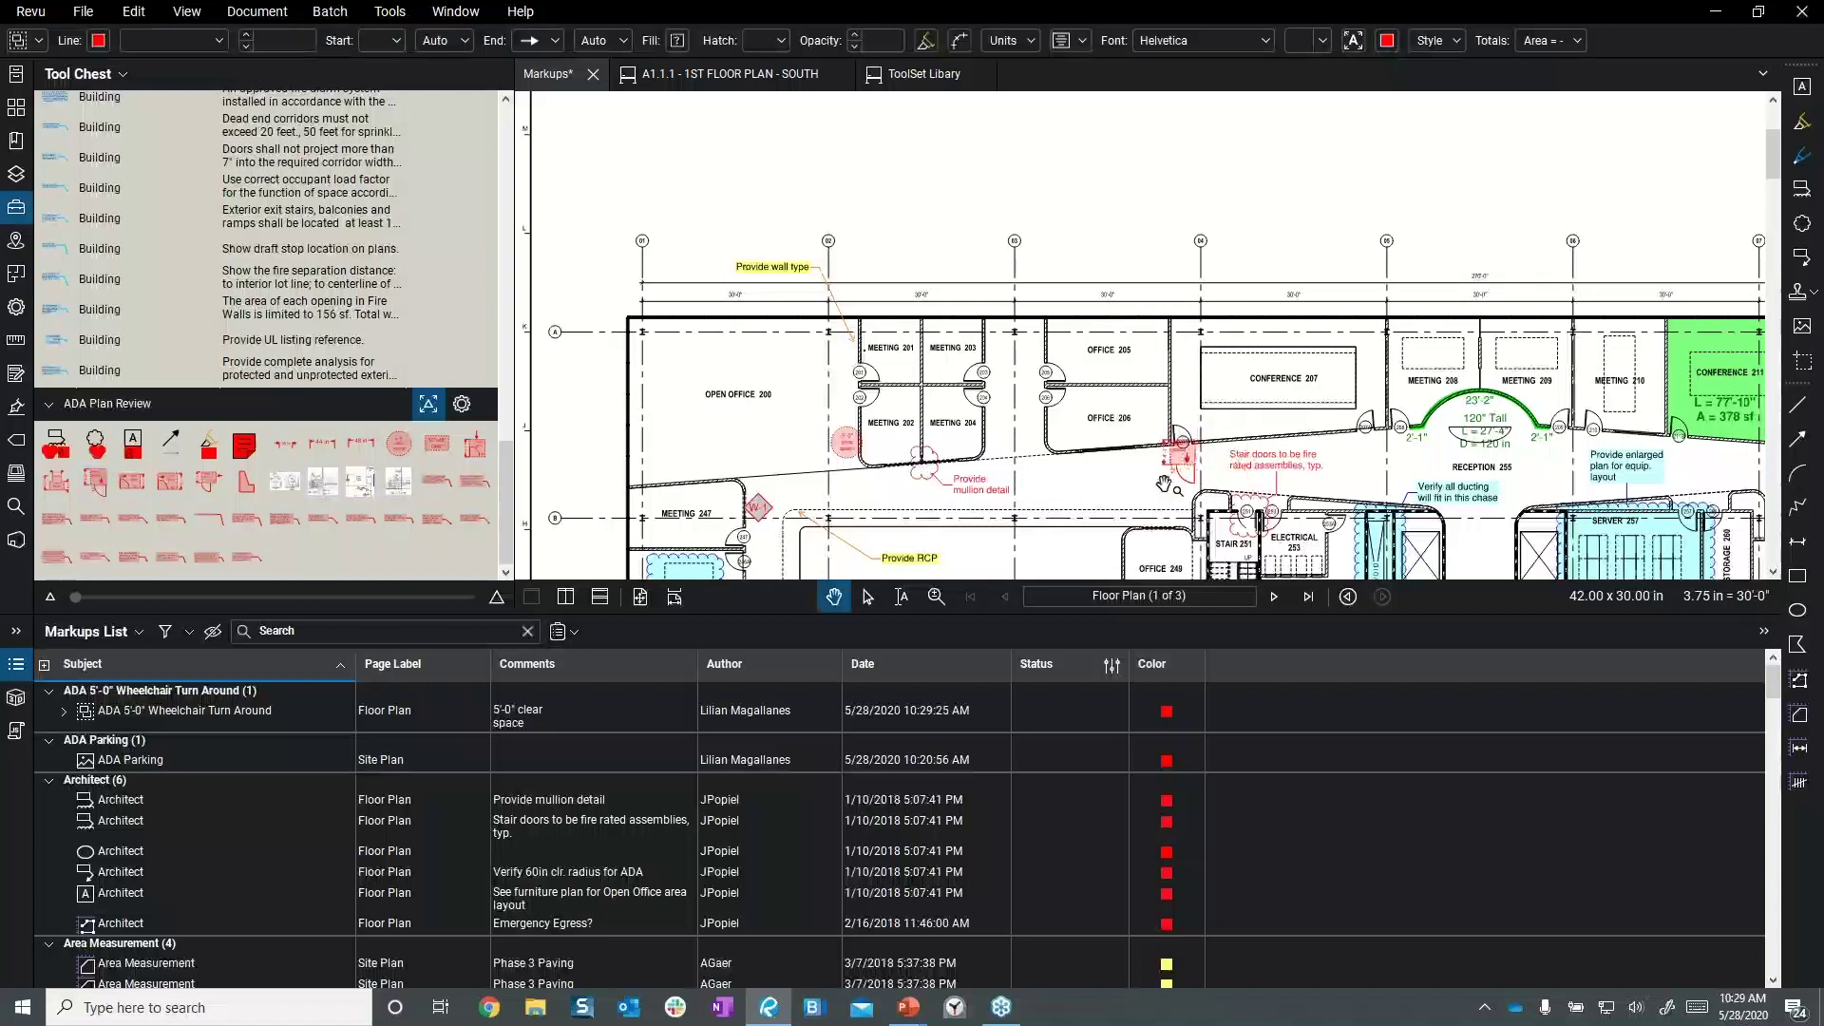
scroll(1217, 470, "up", 1)
scroll(1217, 469, "up", 3)
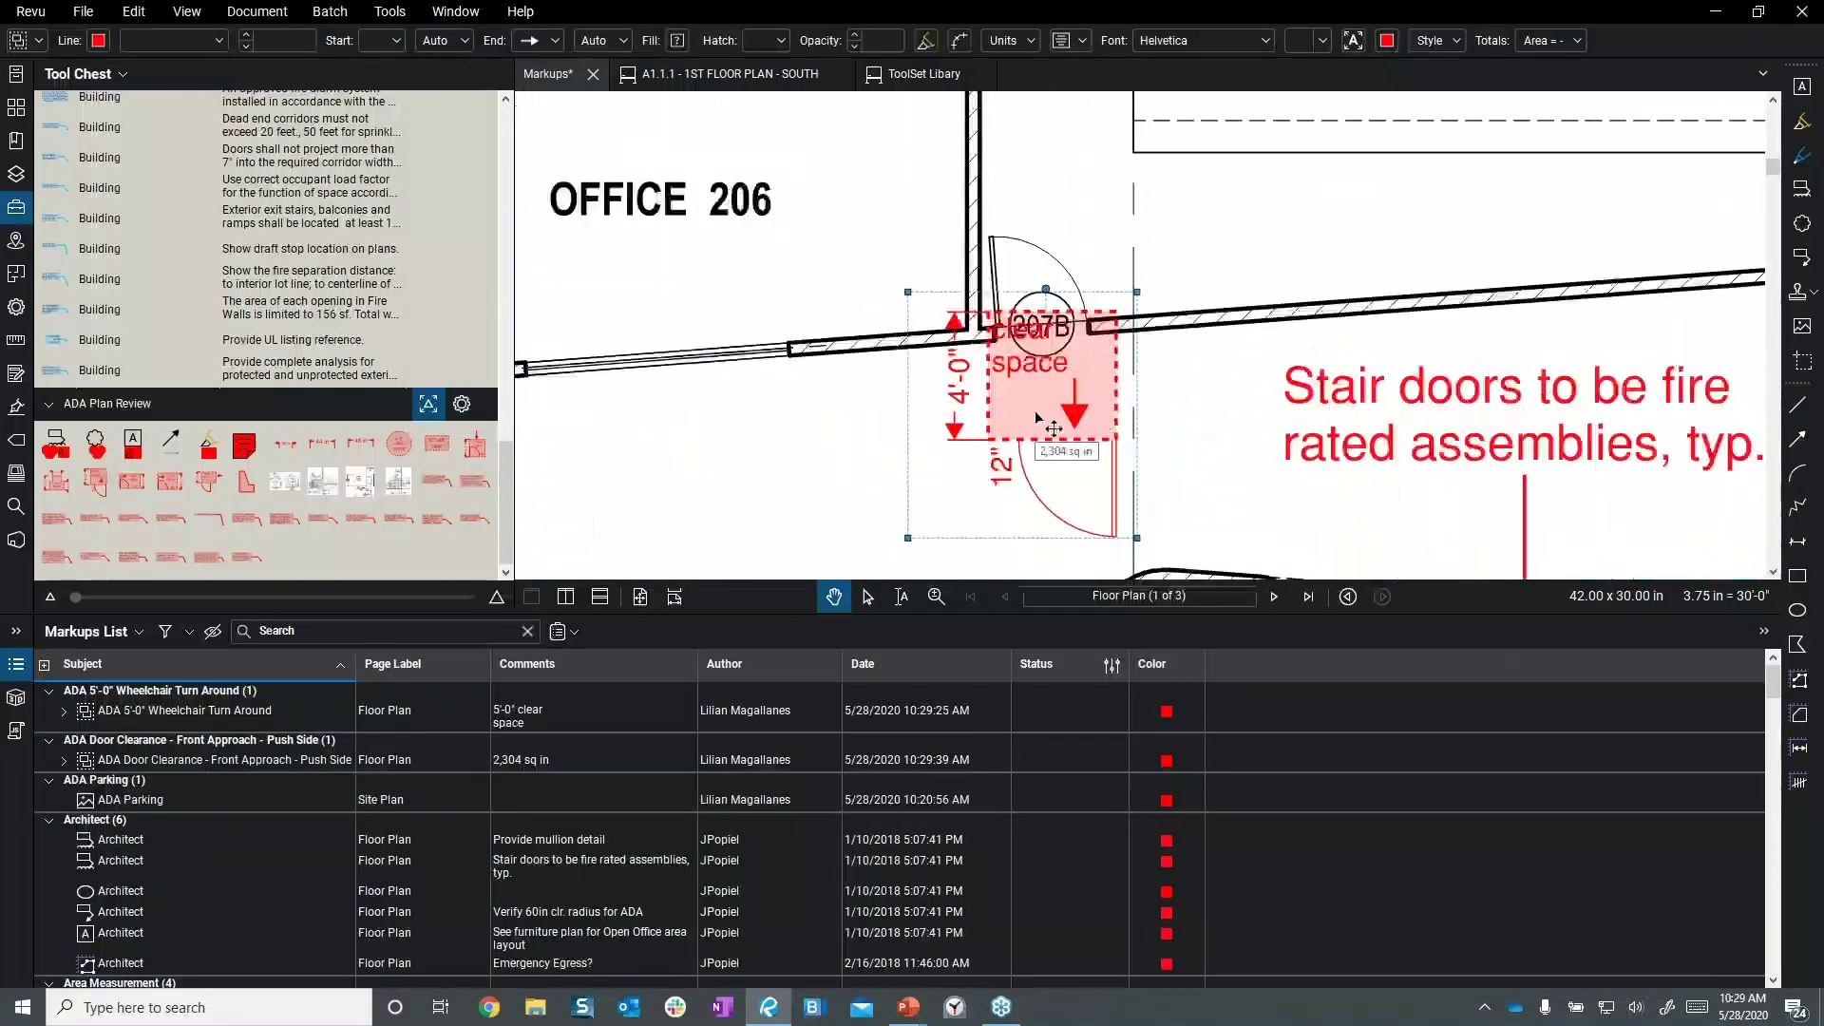
left_click_drag(1024, 427, 1022, 464)
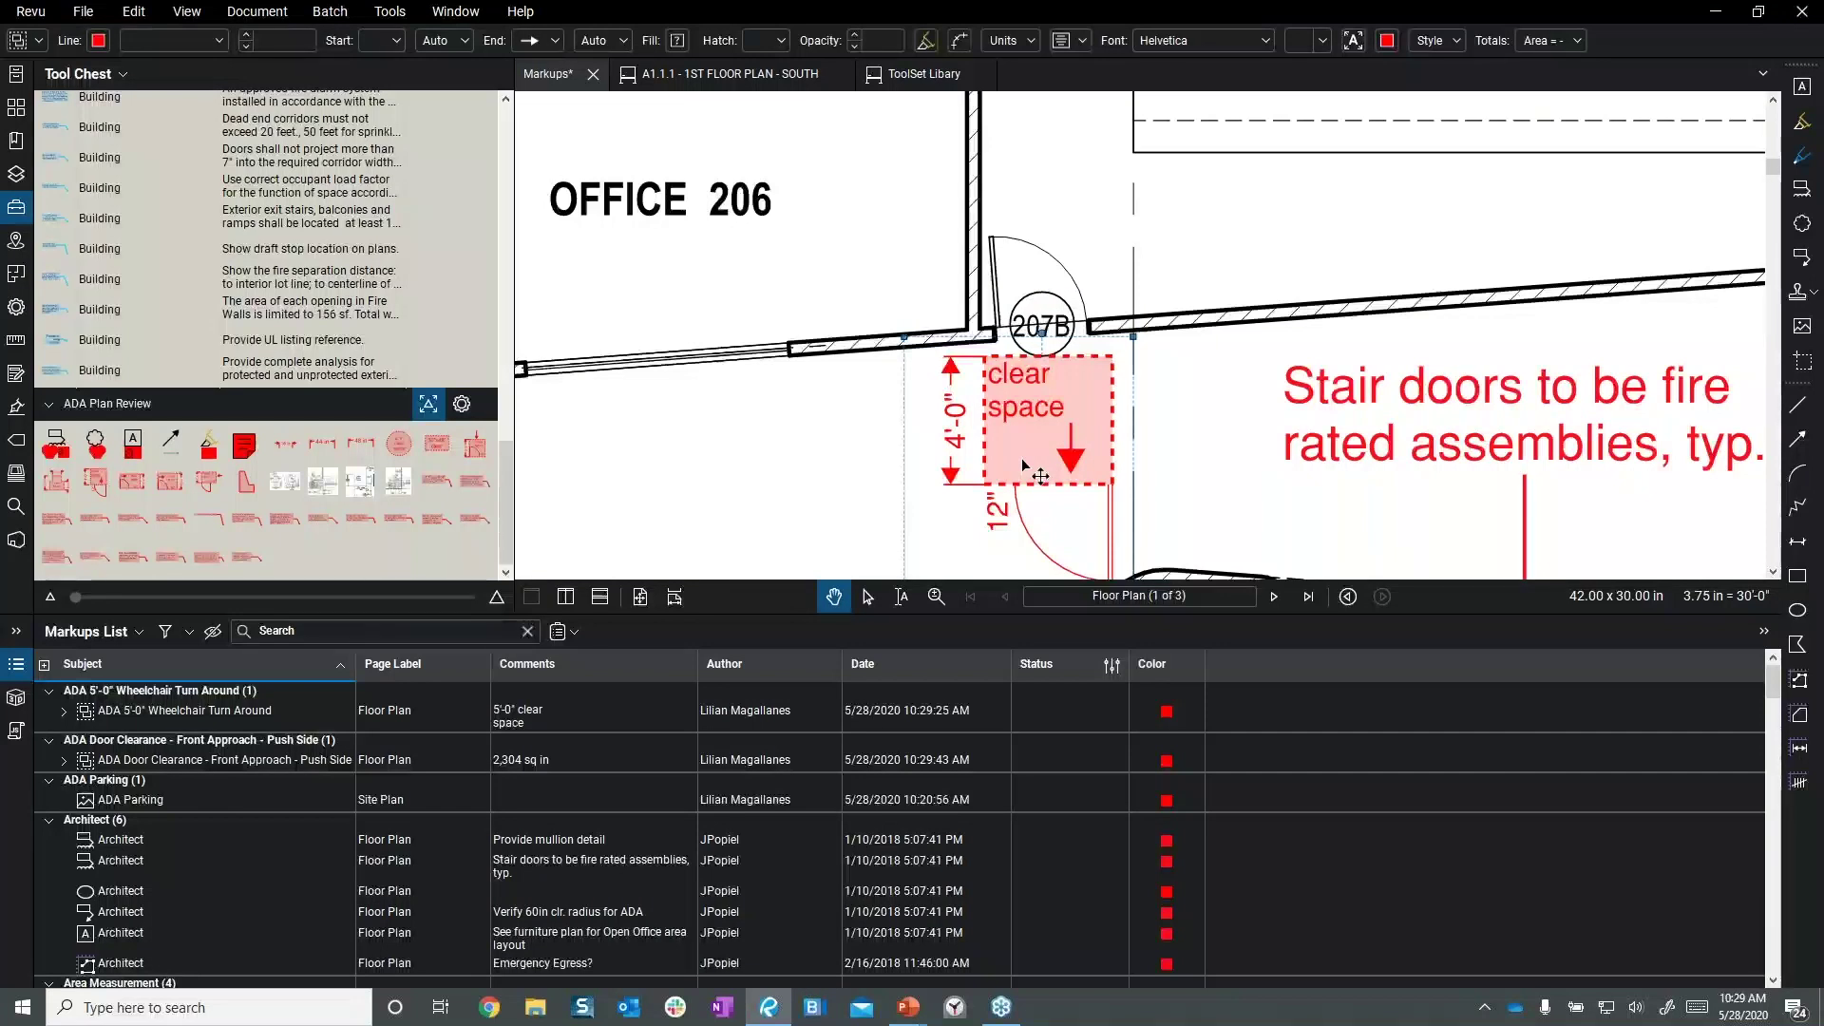
- Place the Building set's "Provide UL listing reference." callout above Conference 207, near the wall to Meeting 208
scroll(831, 457, "down", 5)
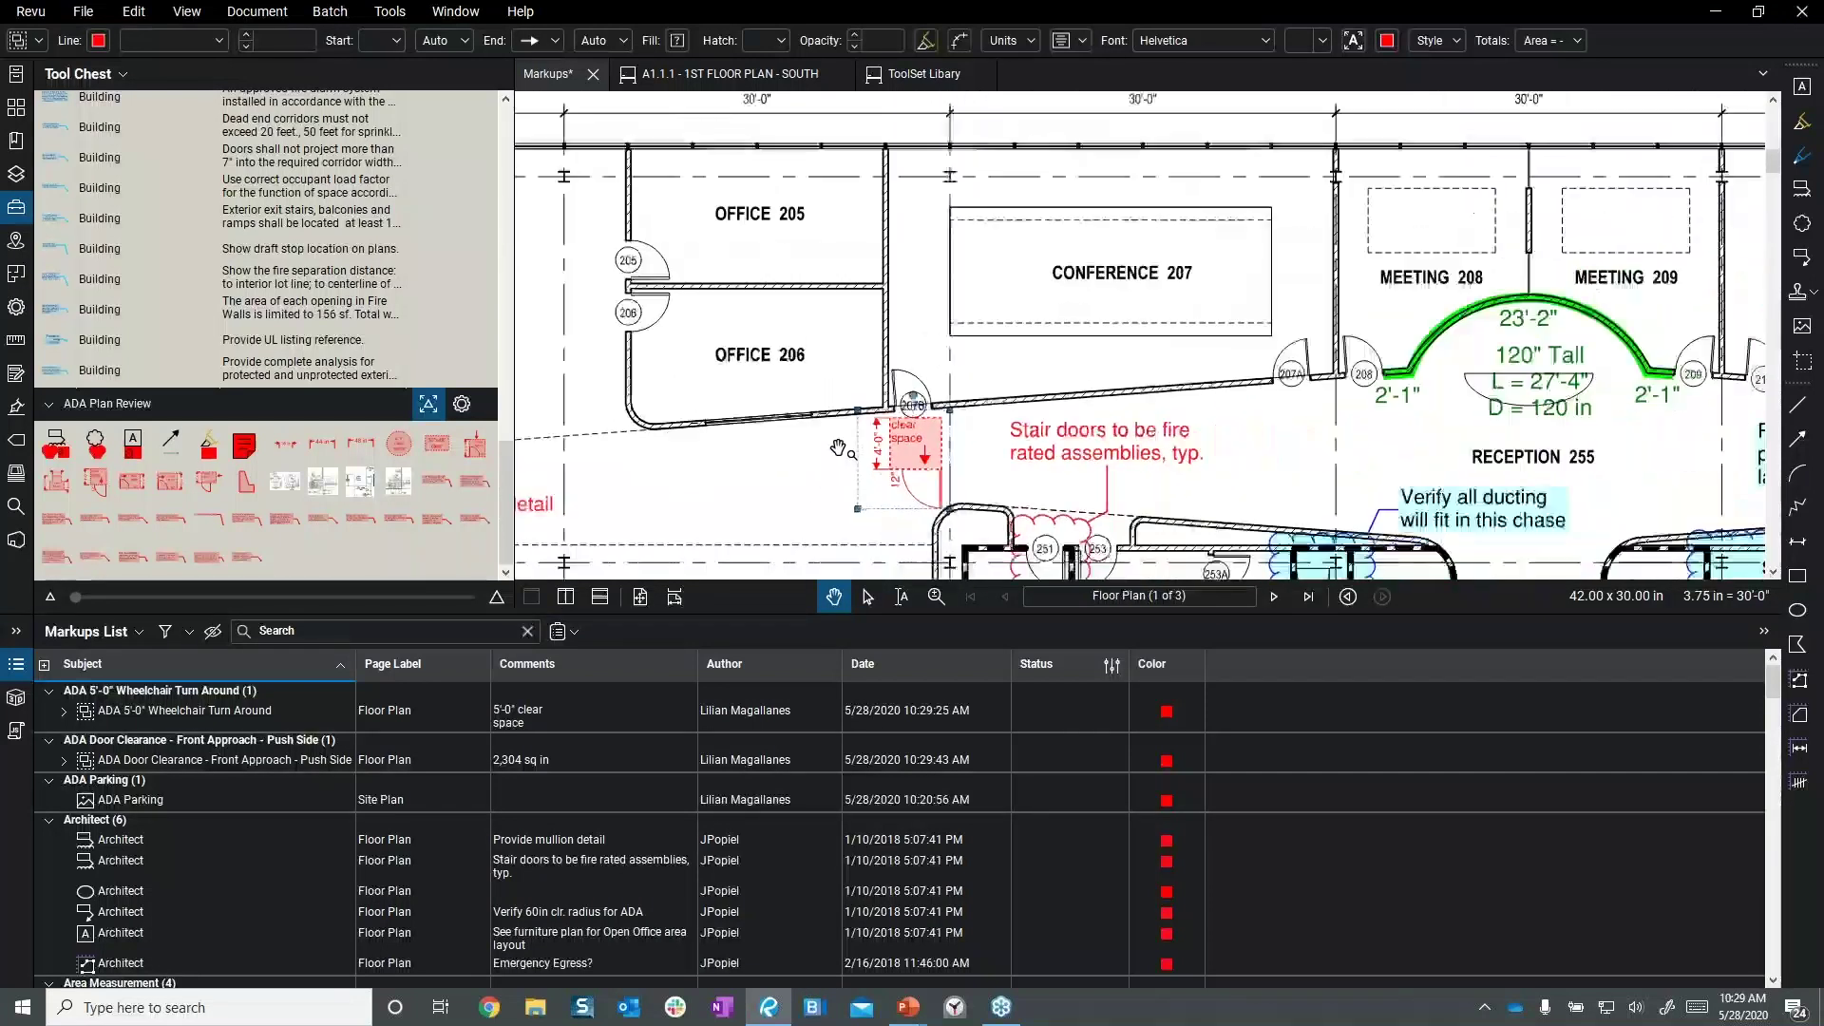
left_click(140, 342)
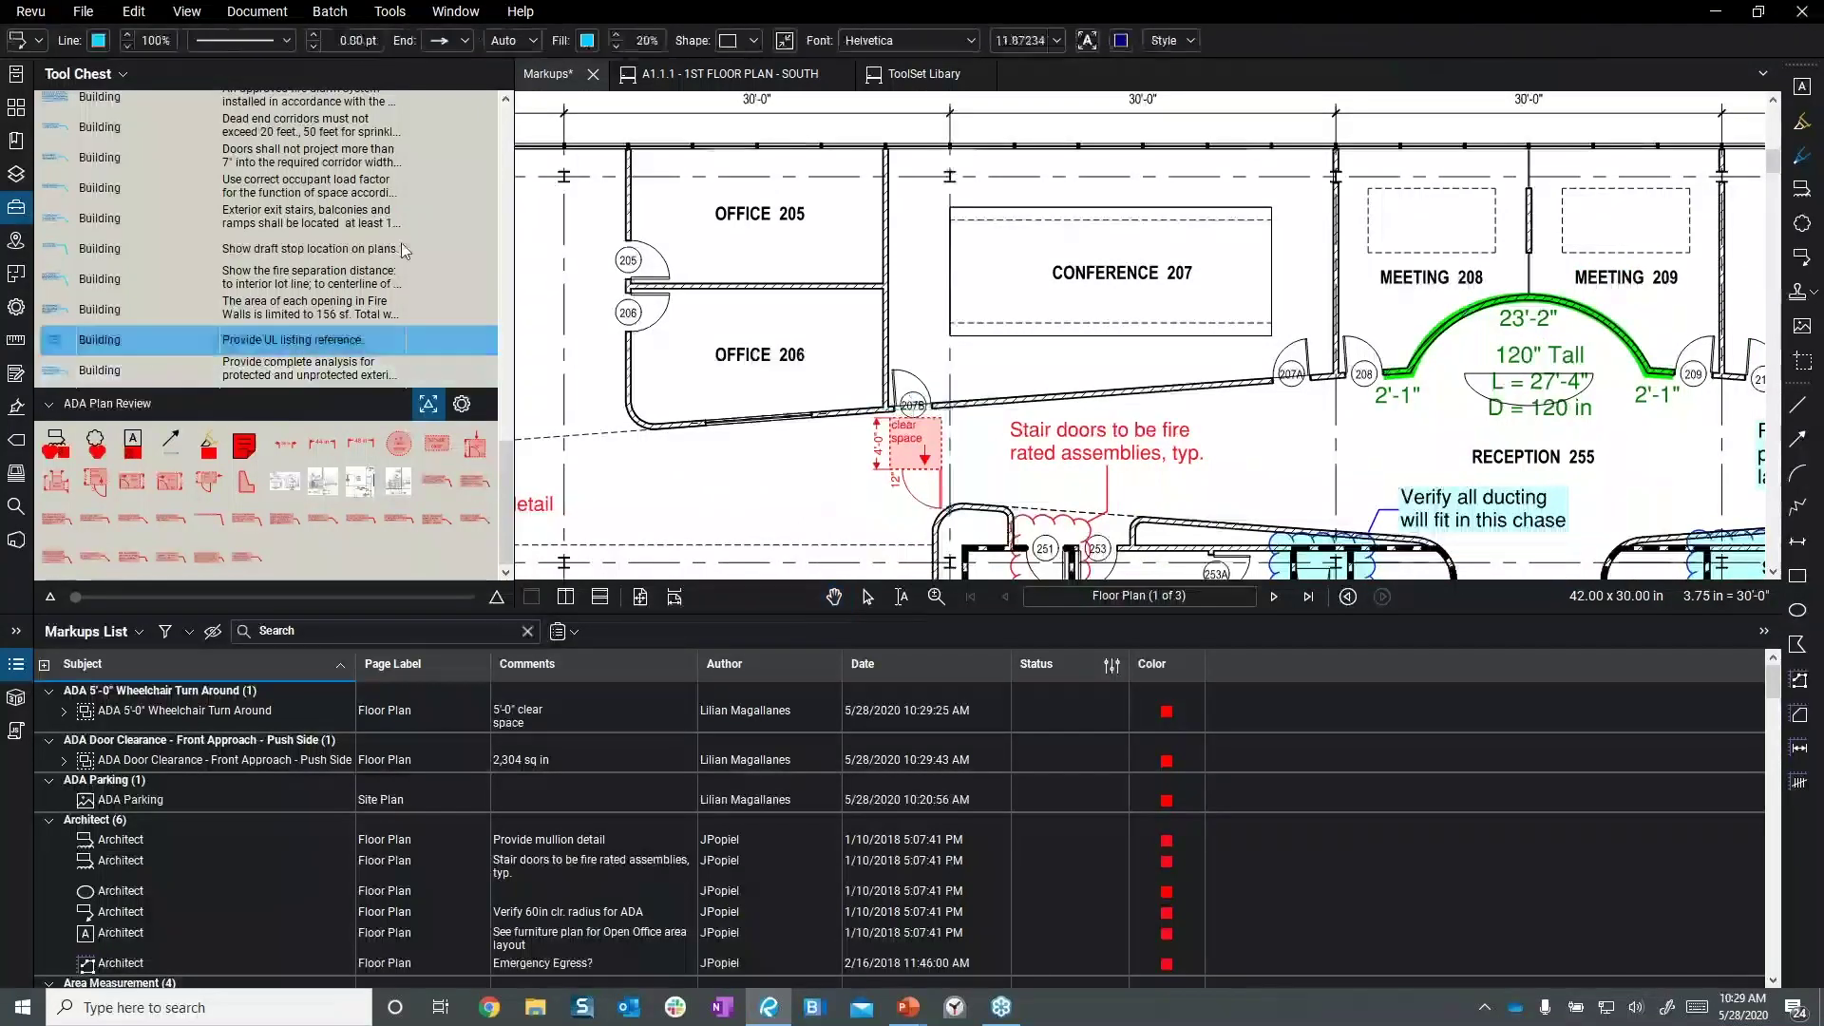
left_click(1181, 216)
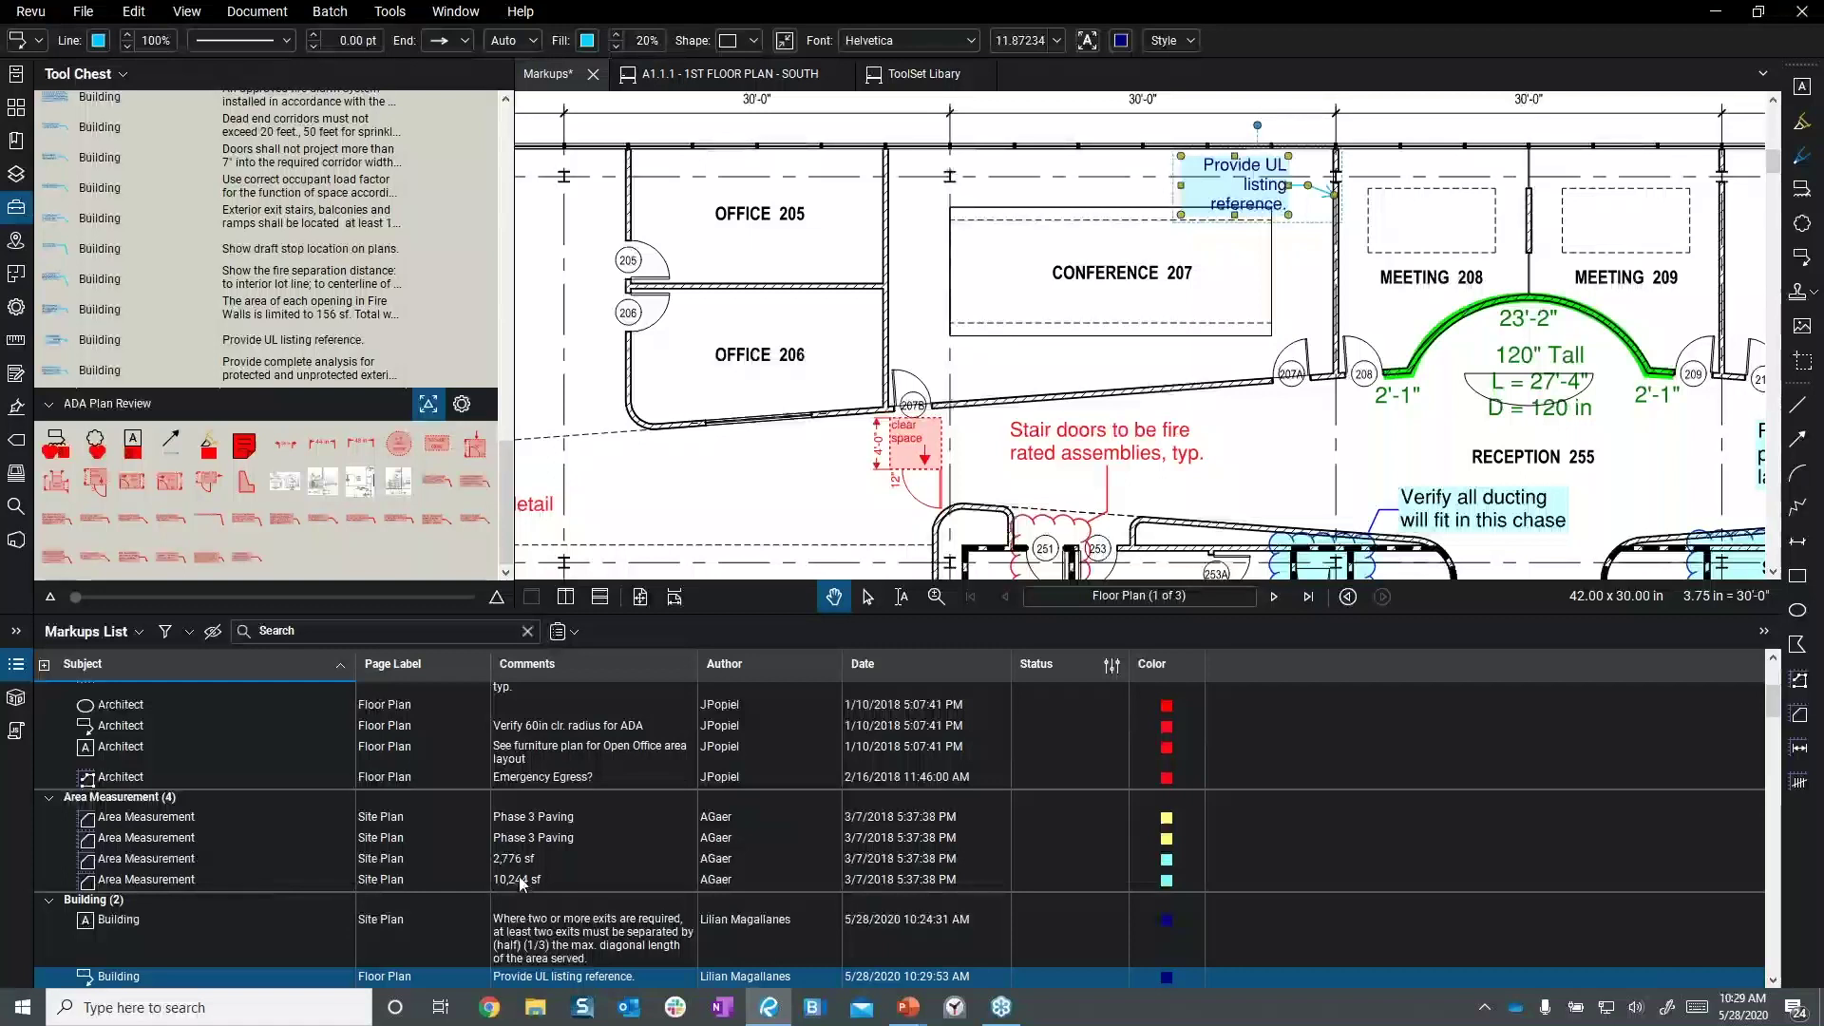
- Look through the subject groups in the Markups List and collapse the Building group
scroll(521, 881, "down", 5)
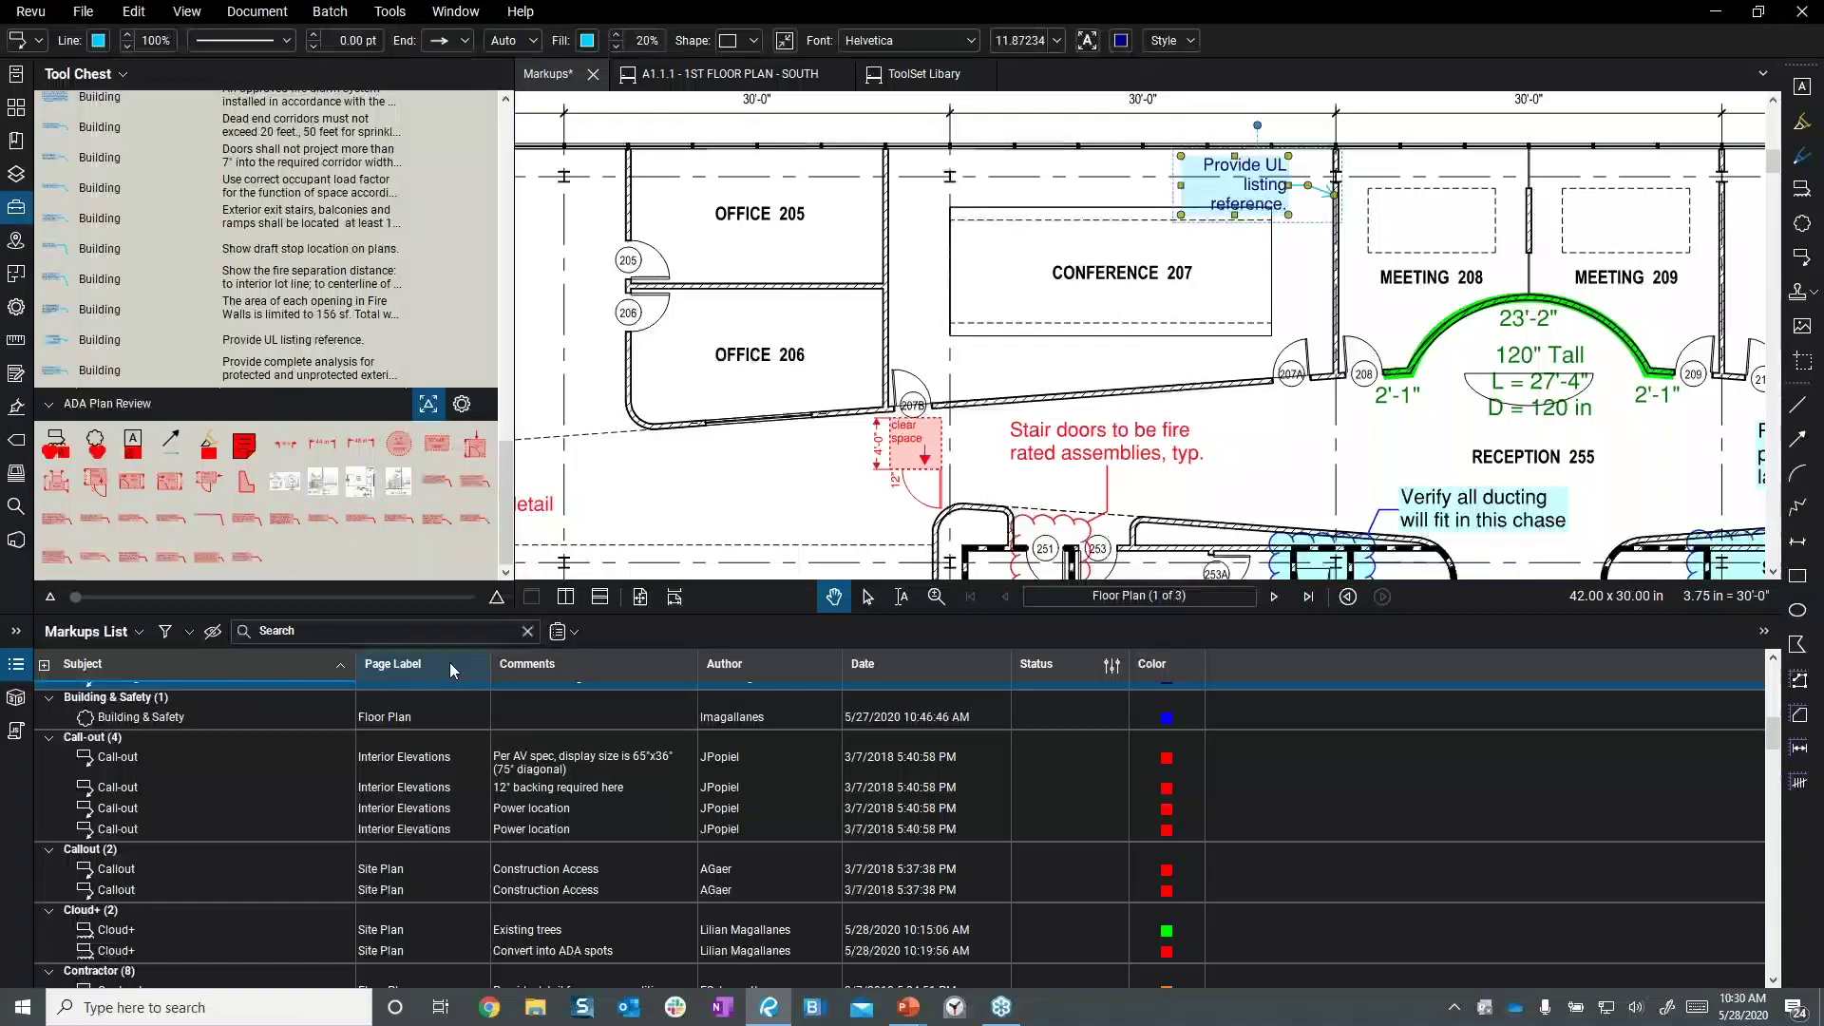
scroll(129, 724, "up", 3)
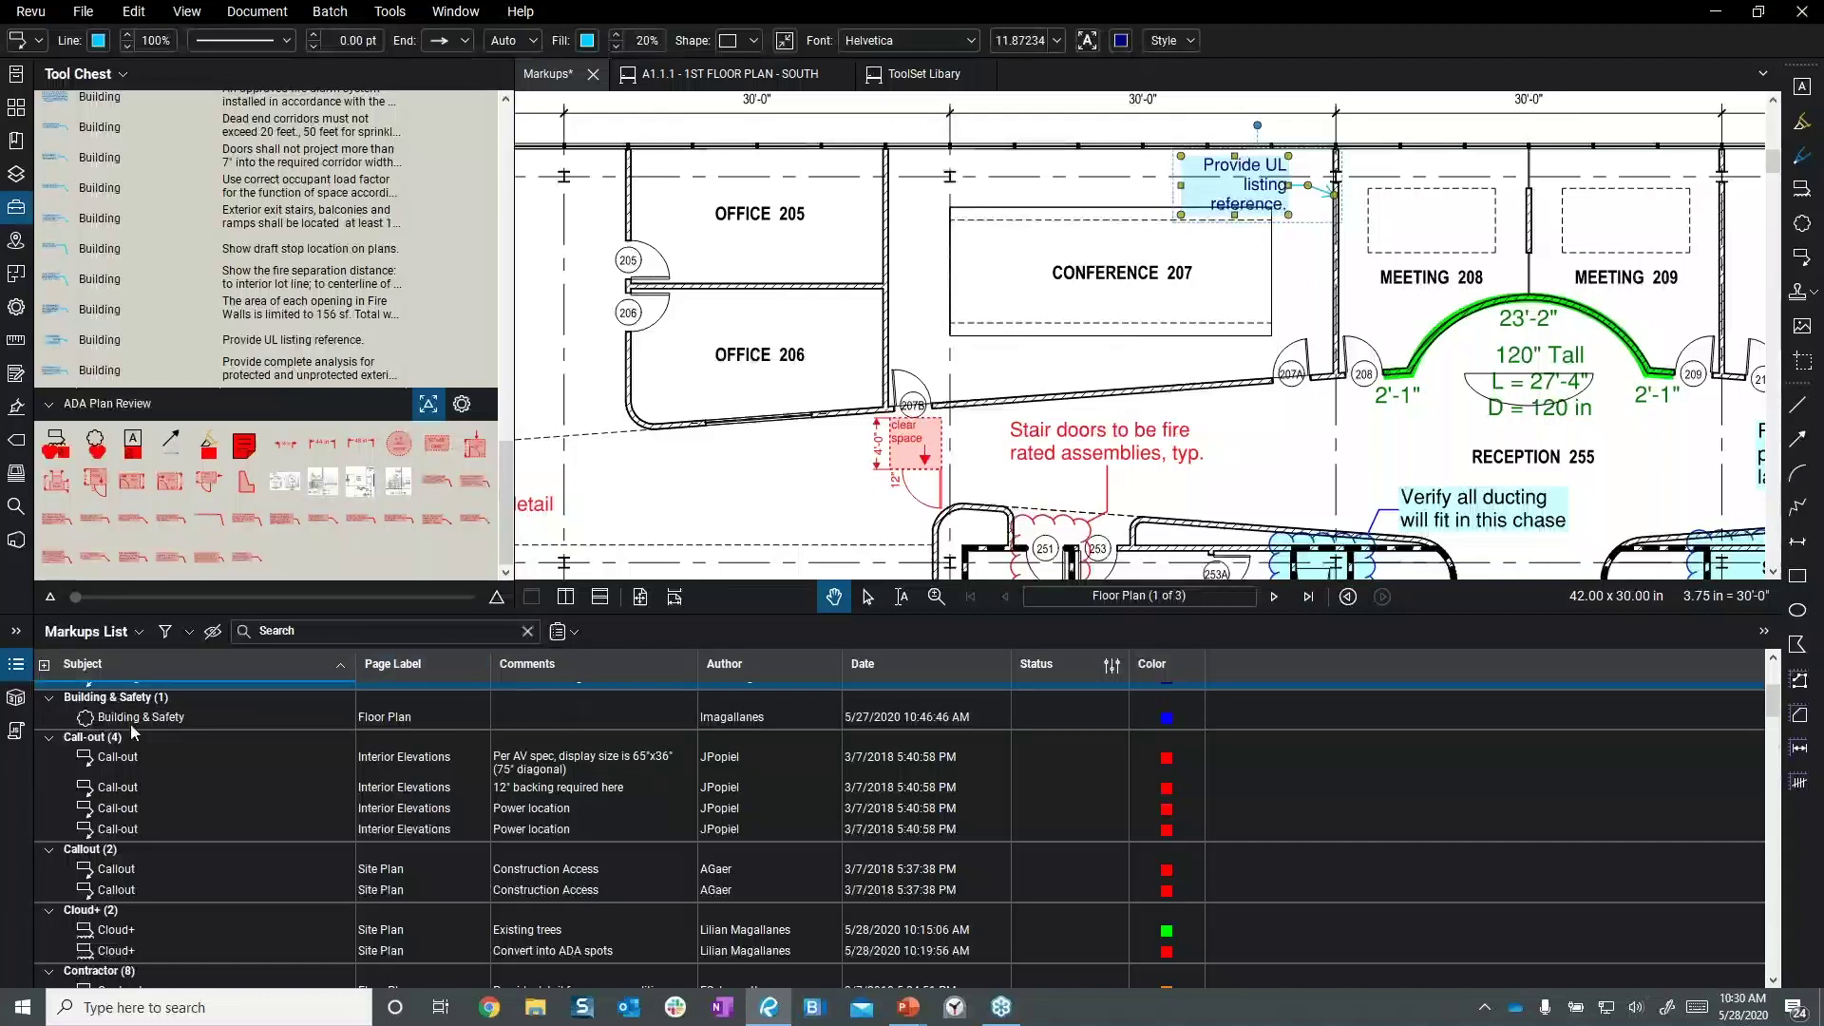
double_click(119, 903)
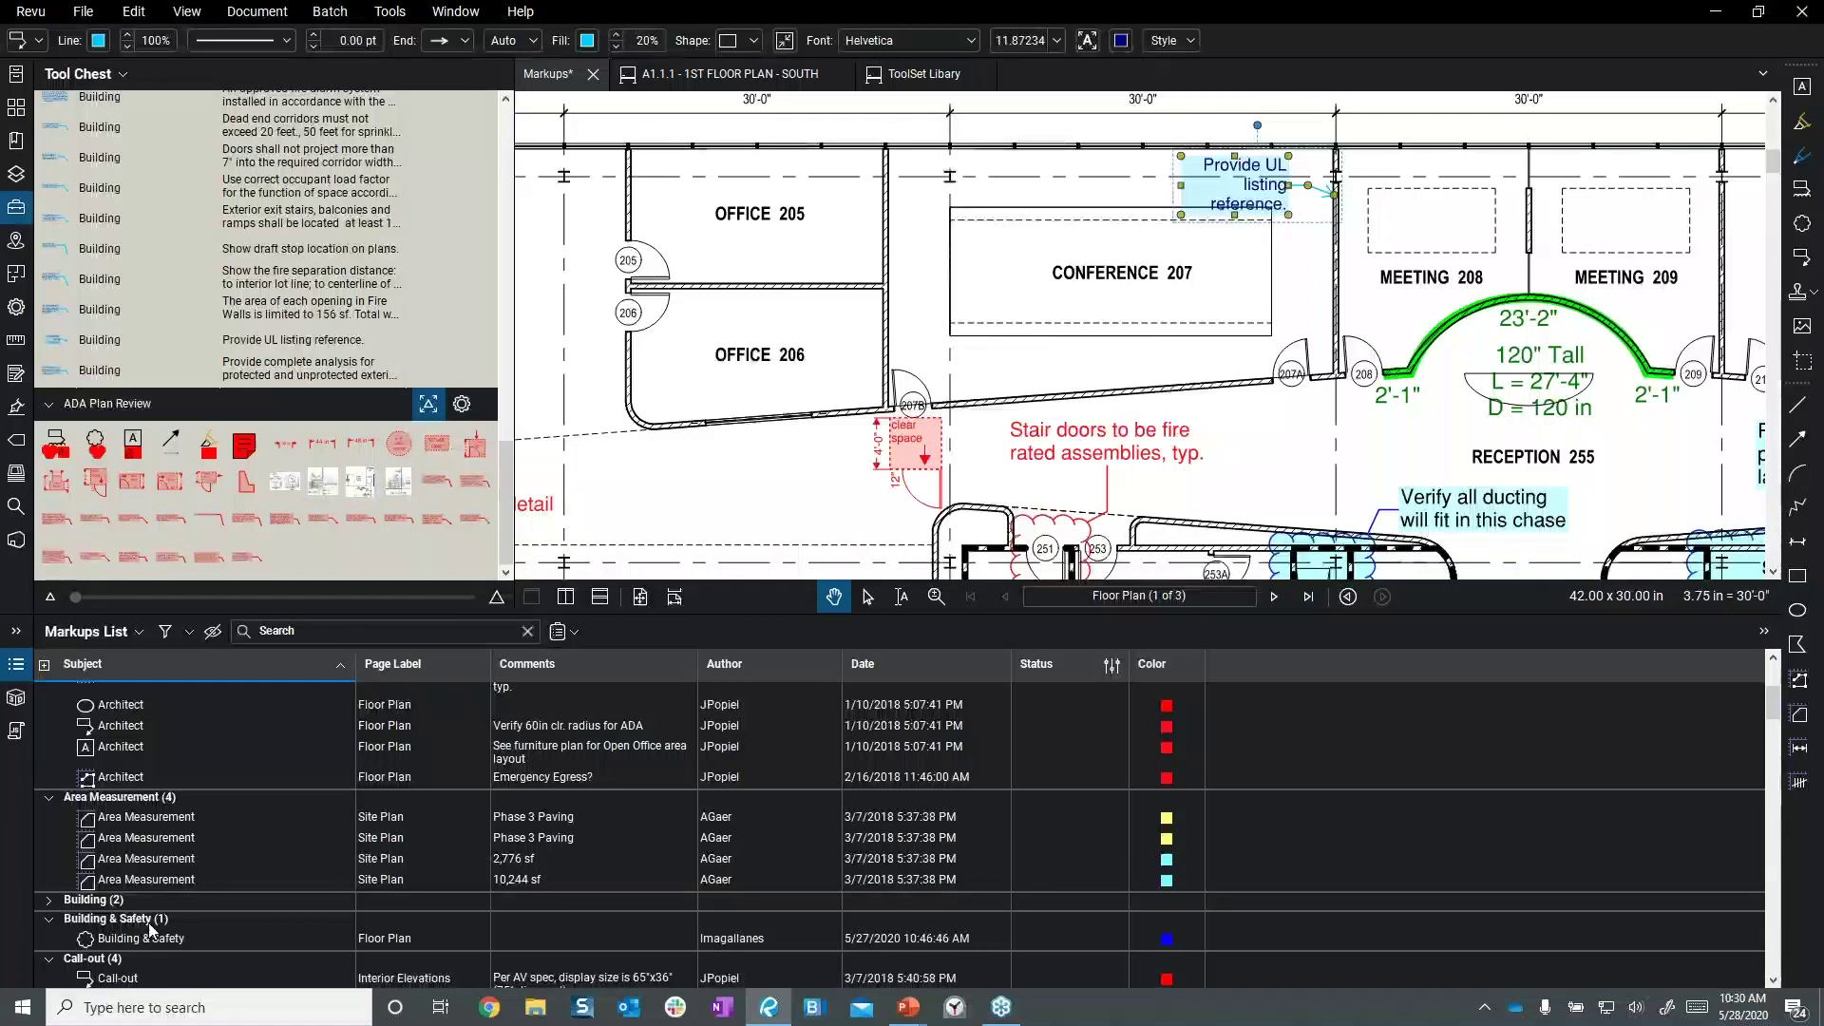
scroll(218, 841, "down", 5)
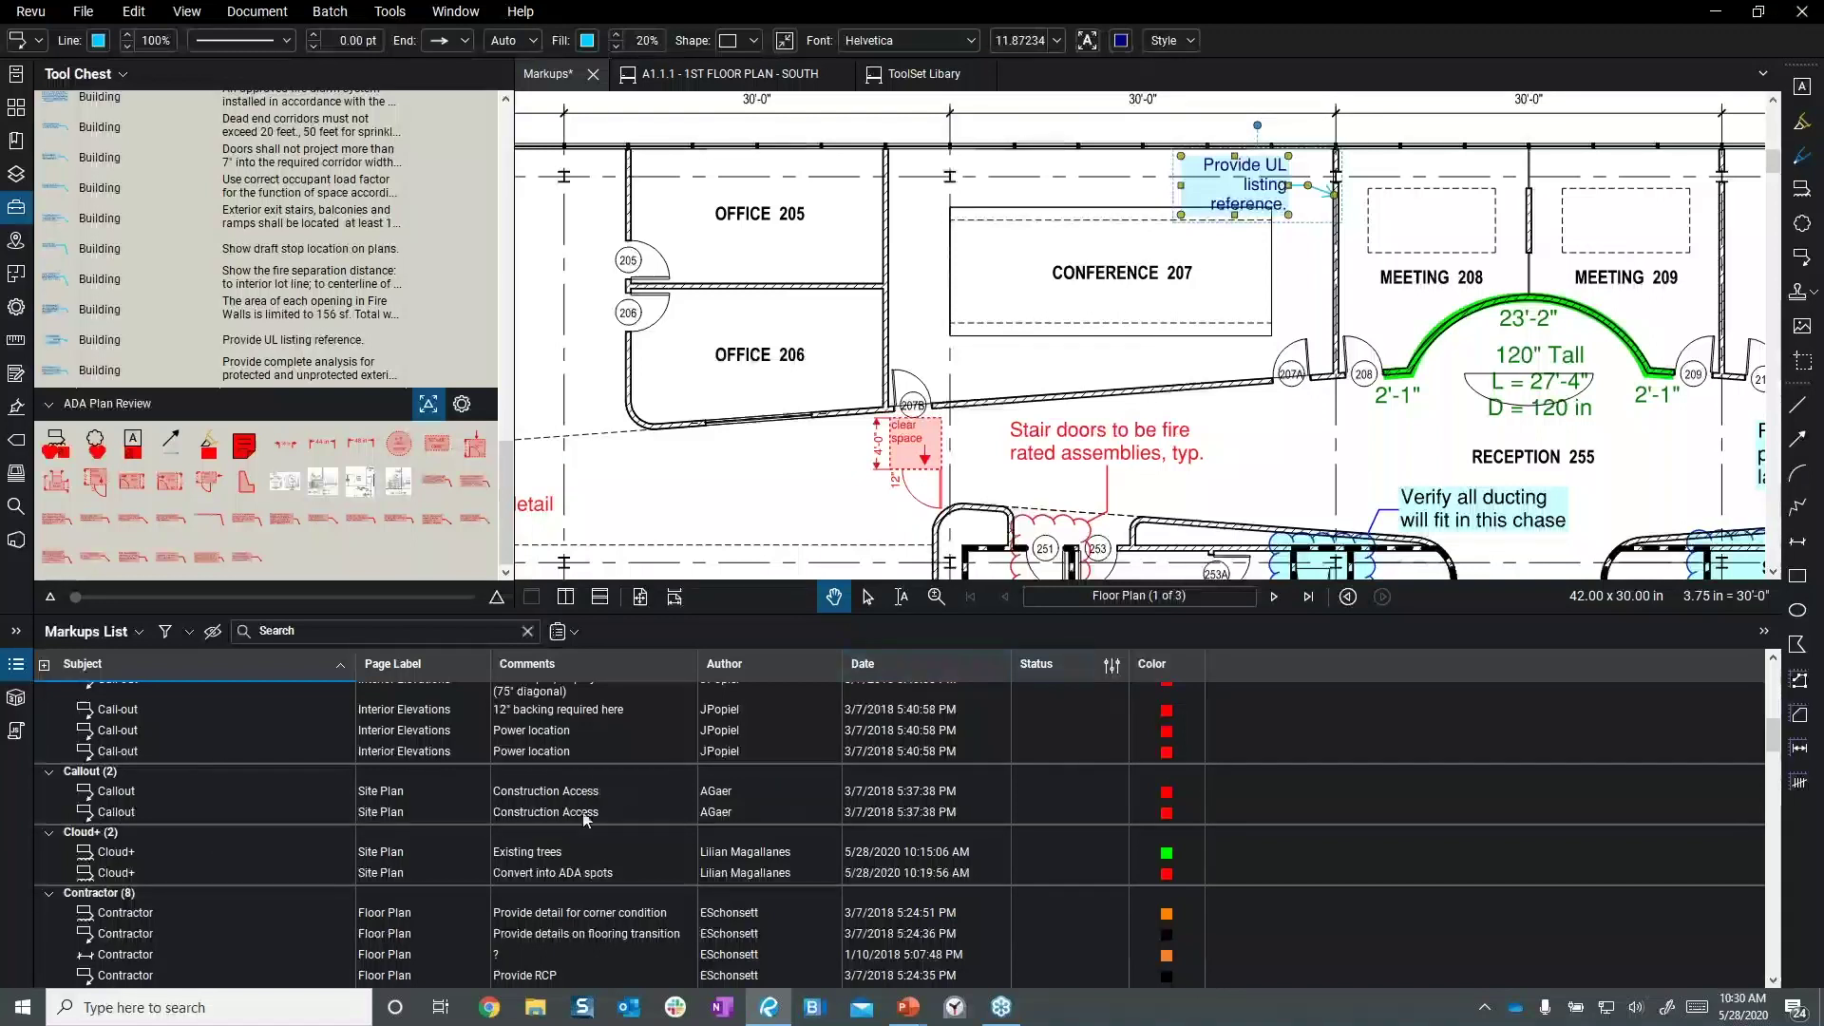
scroll(972, 813, "up", 5)
- Select the wheelchair turn-around entry, then examine its Building and Safety status choices and the state models in Manage Status
left_click(225, 722)
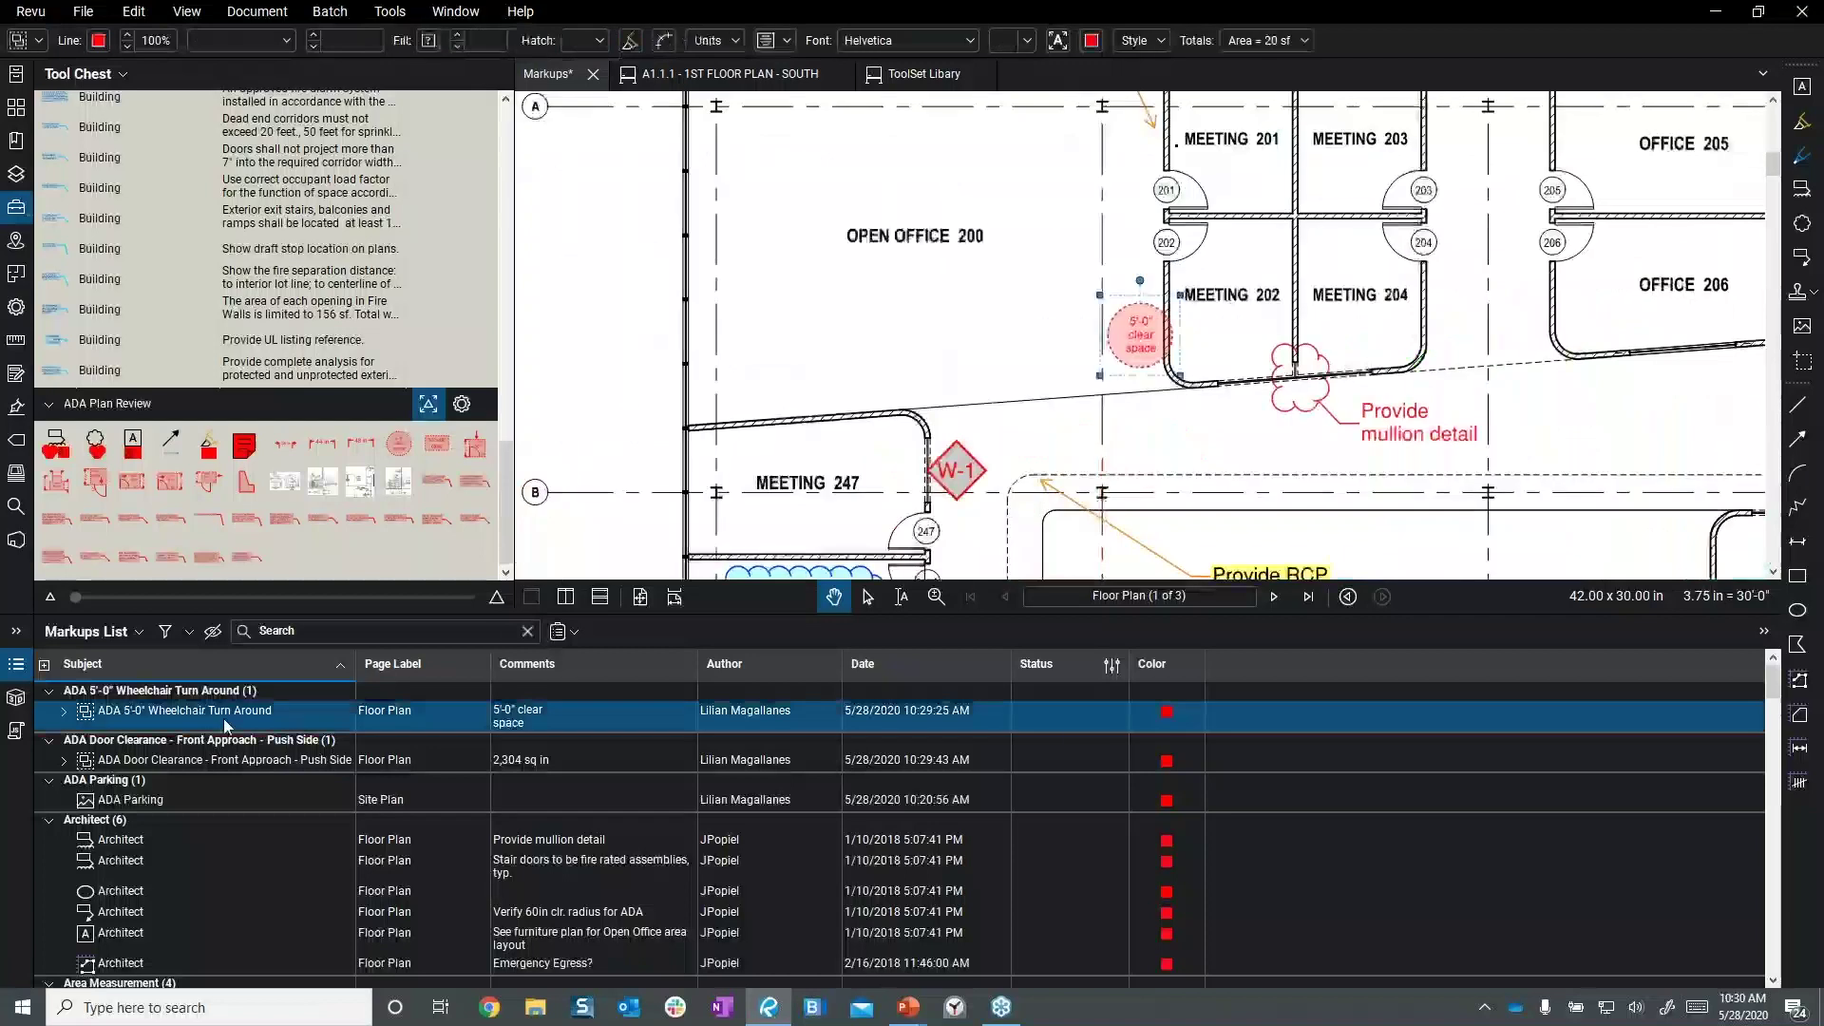
left_click(1071, 721)
mouse_move(1153, 726)
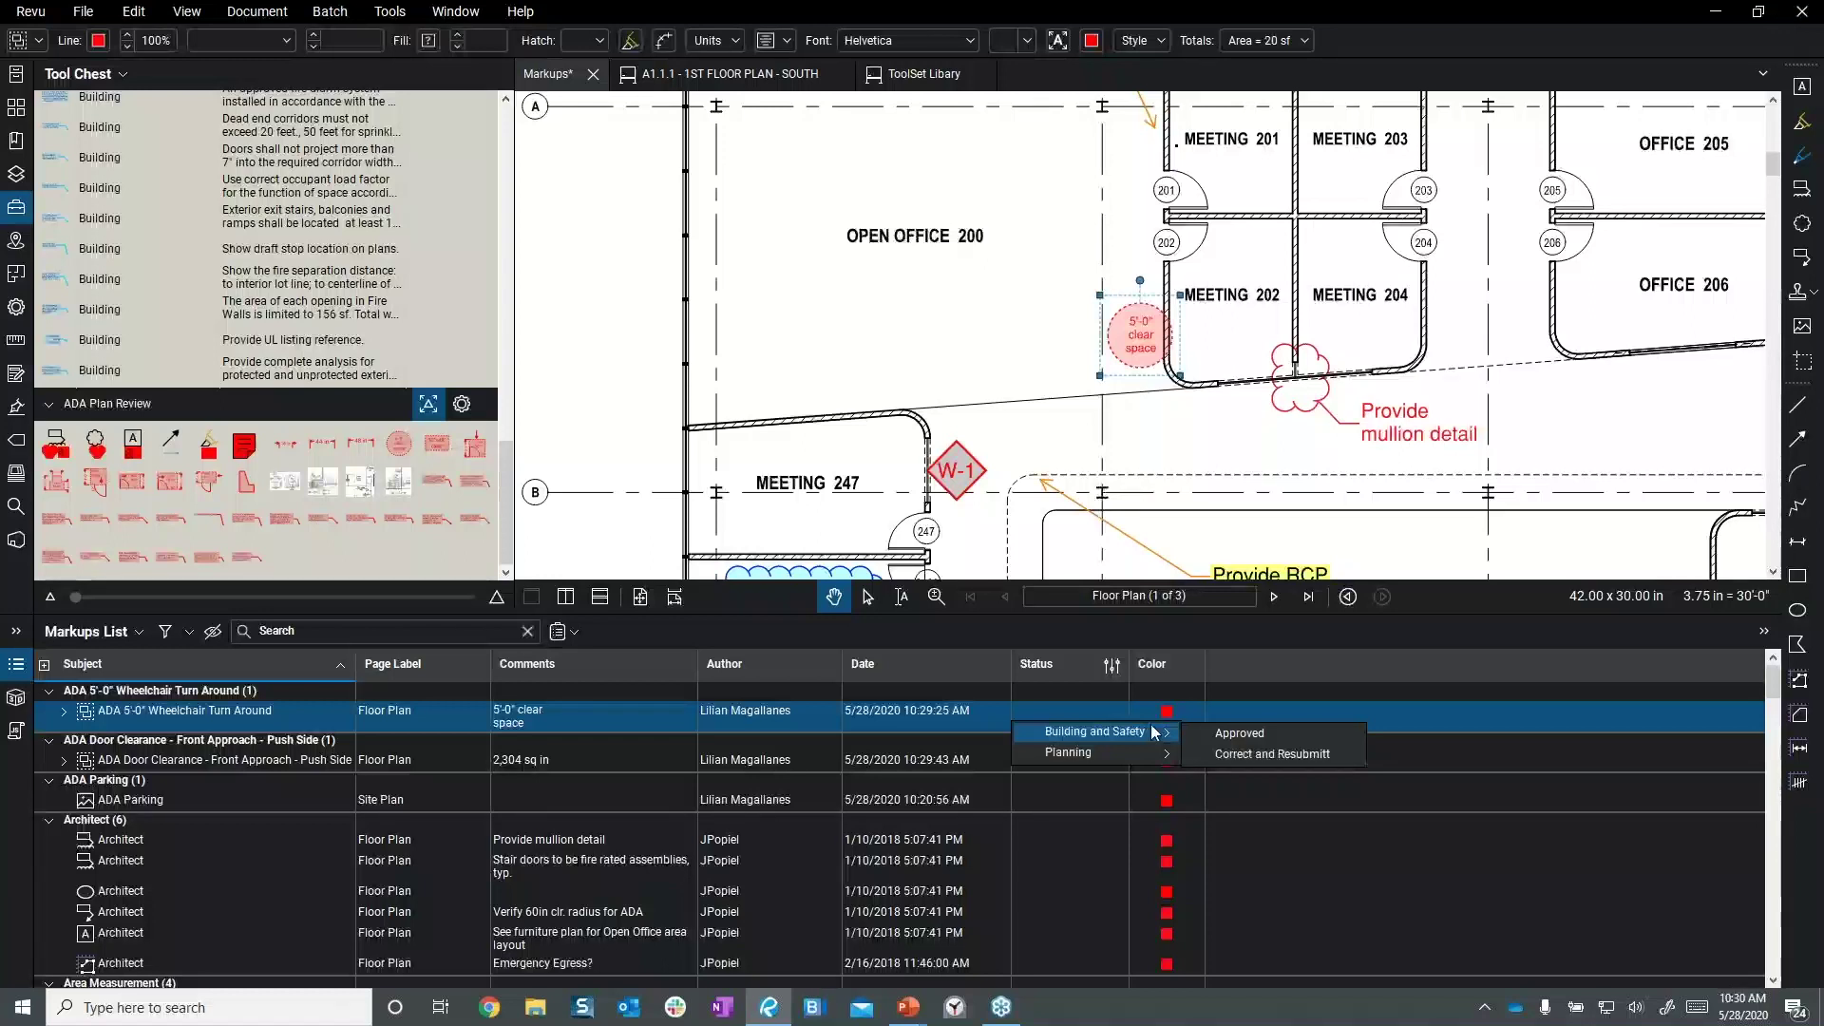
left_click(1114, 665)
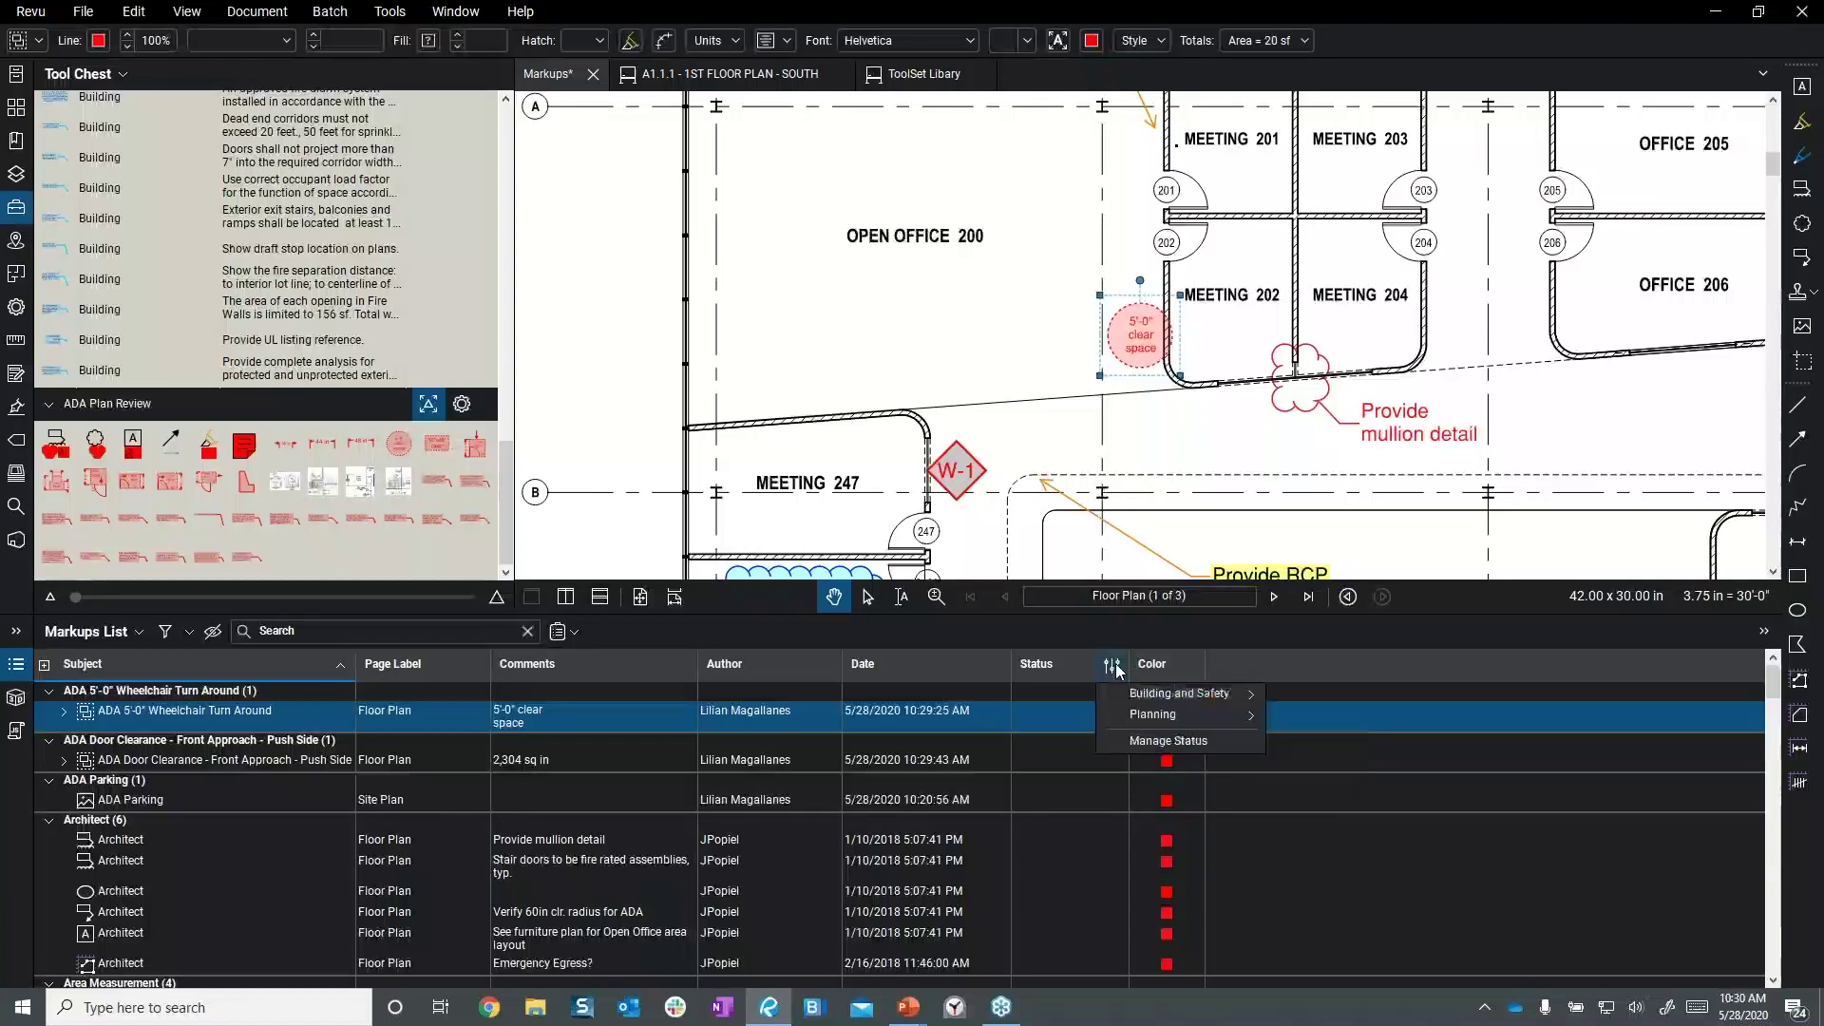
left_click(1149, 744)
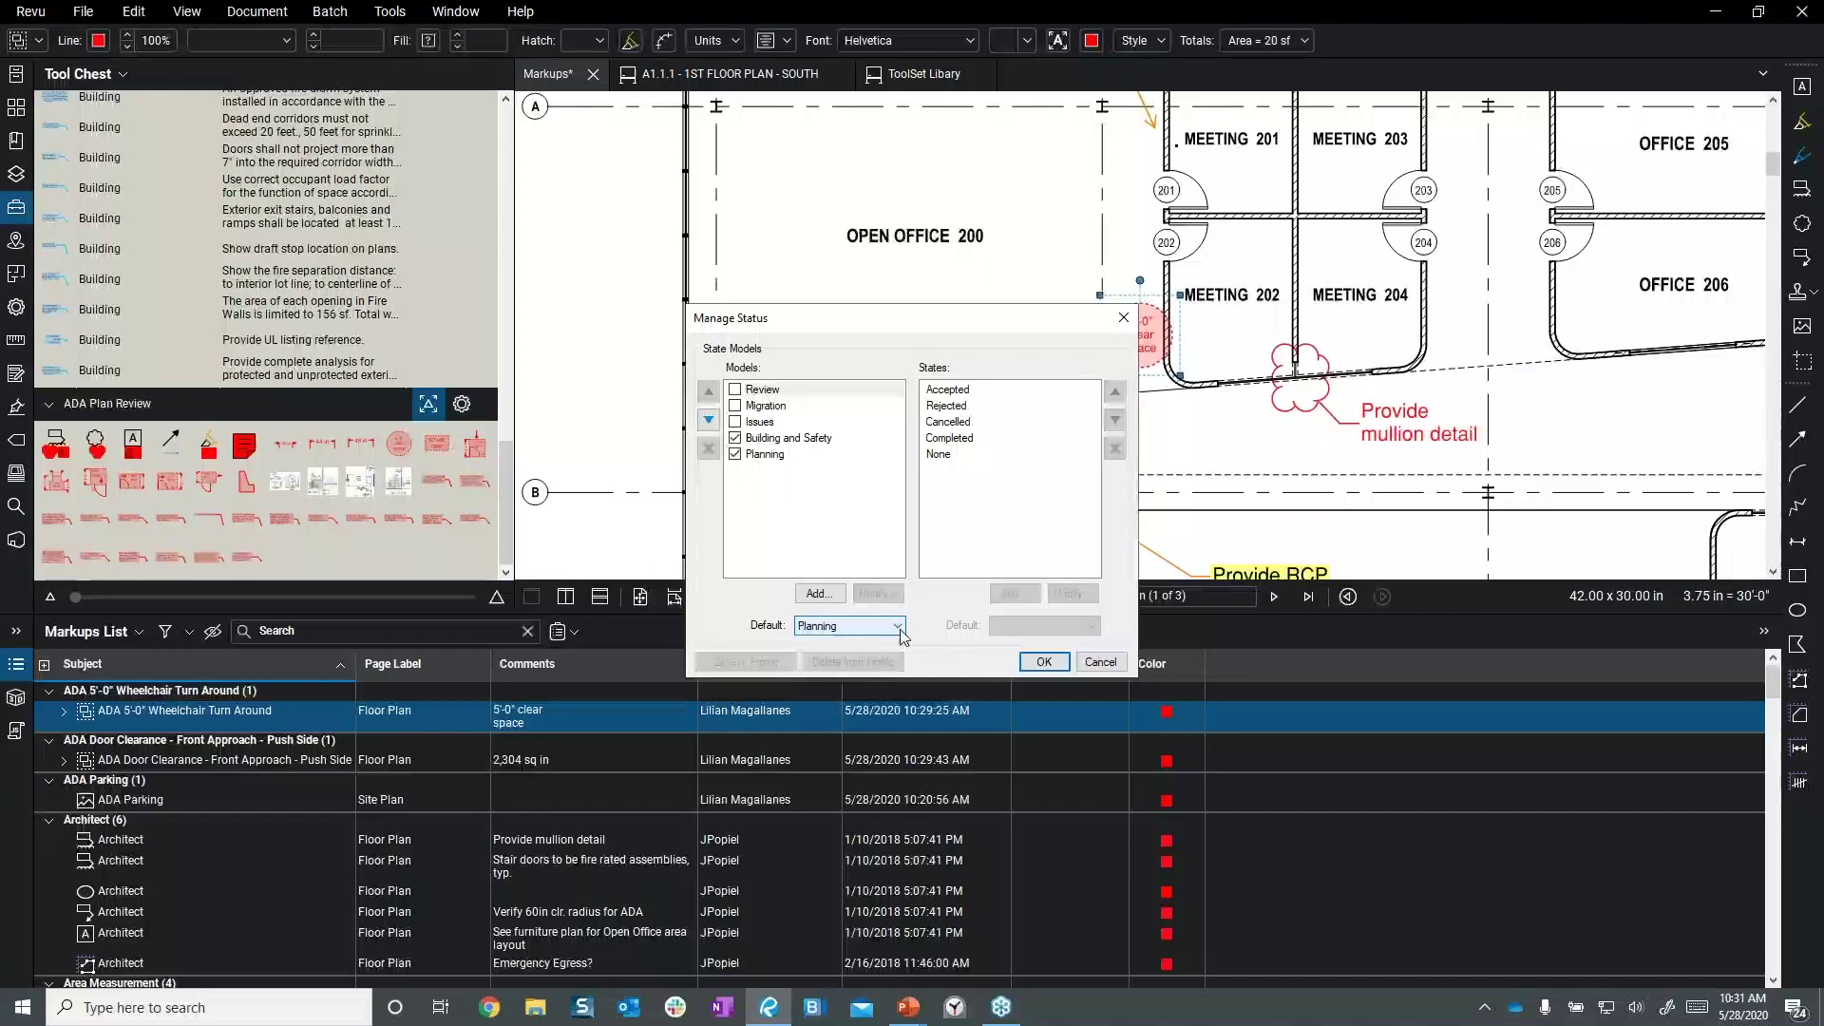
left_click(1100, 662)
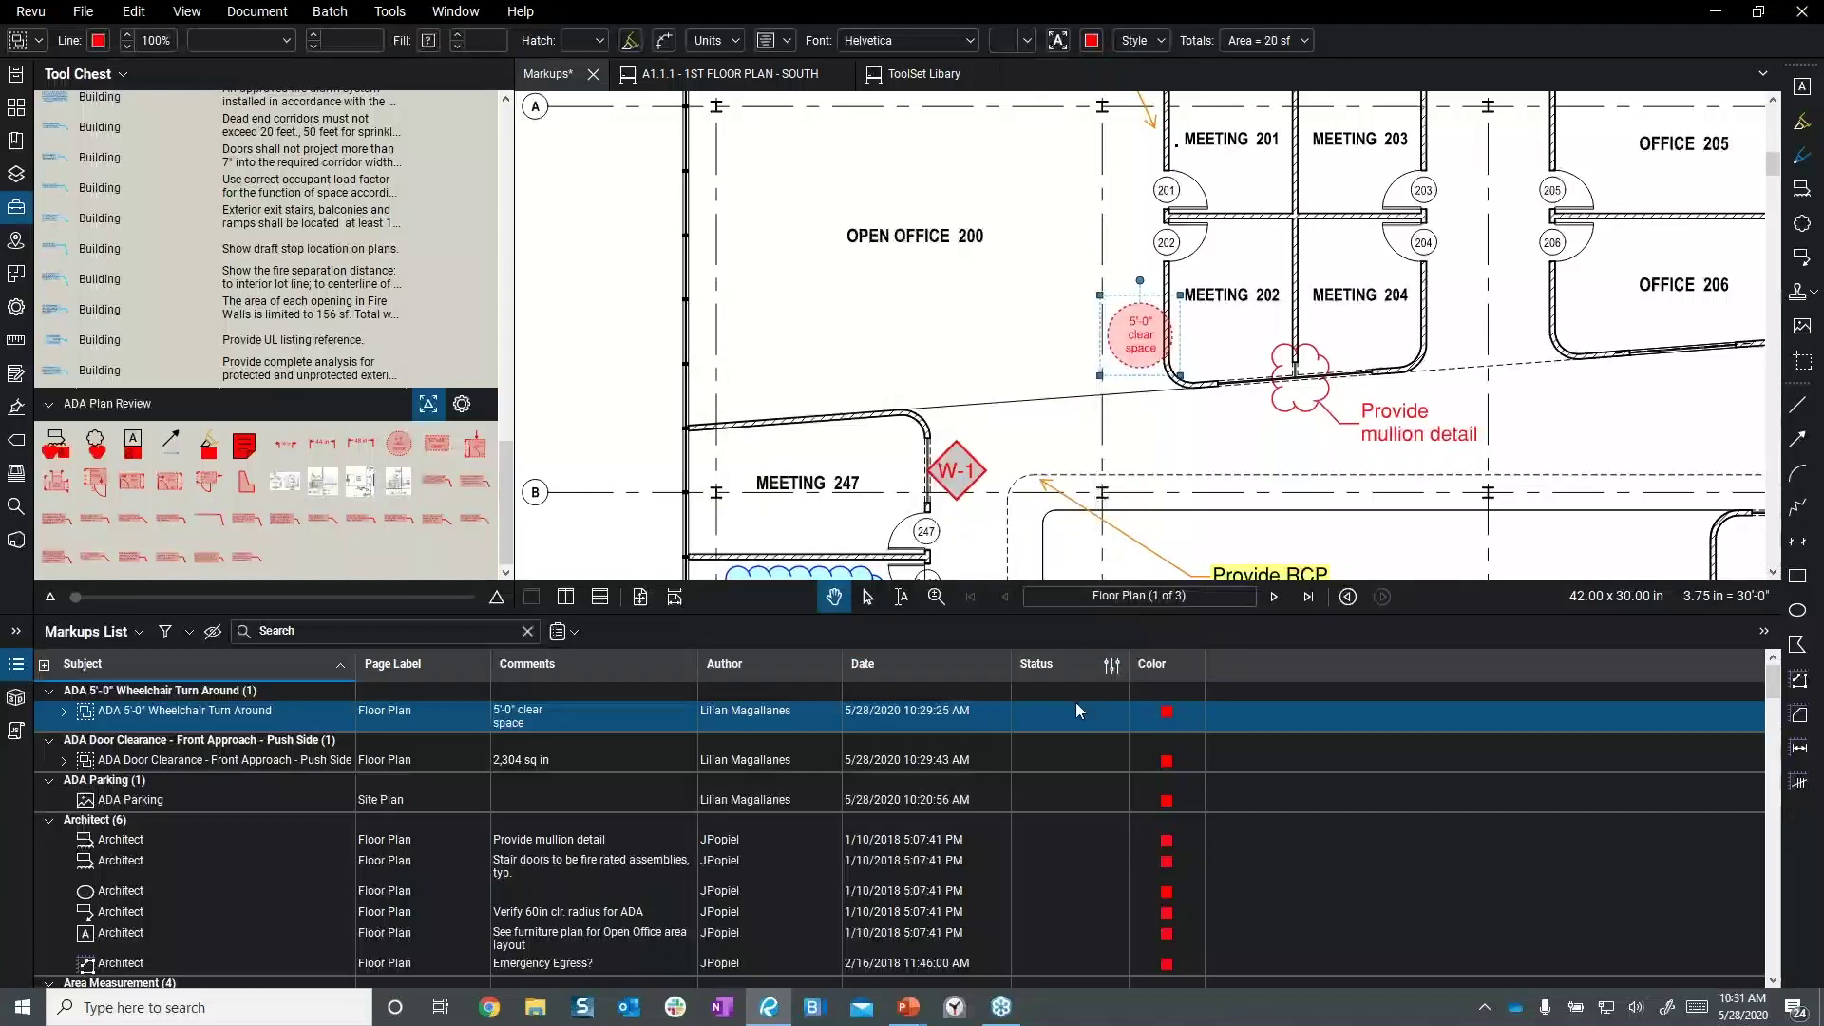
- Export a PDF markup summary of all pages of Markups.pdf and have it open after creation
left_click(571, 633)
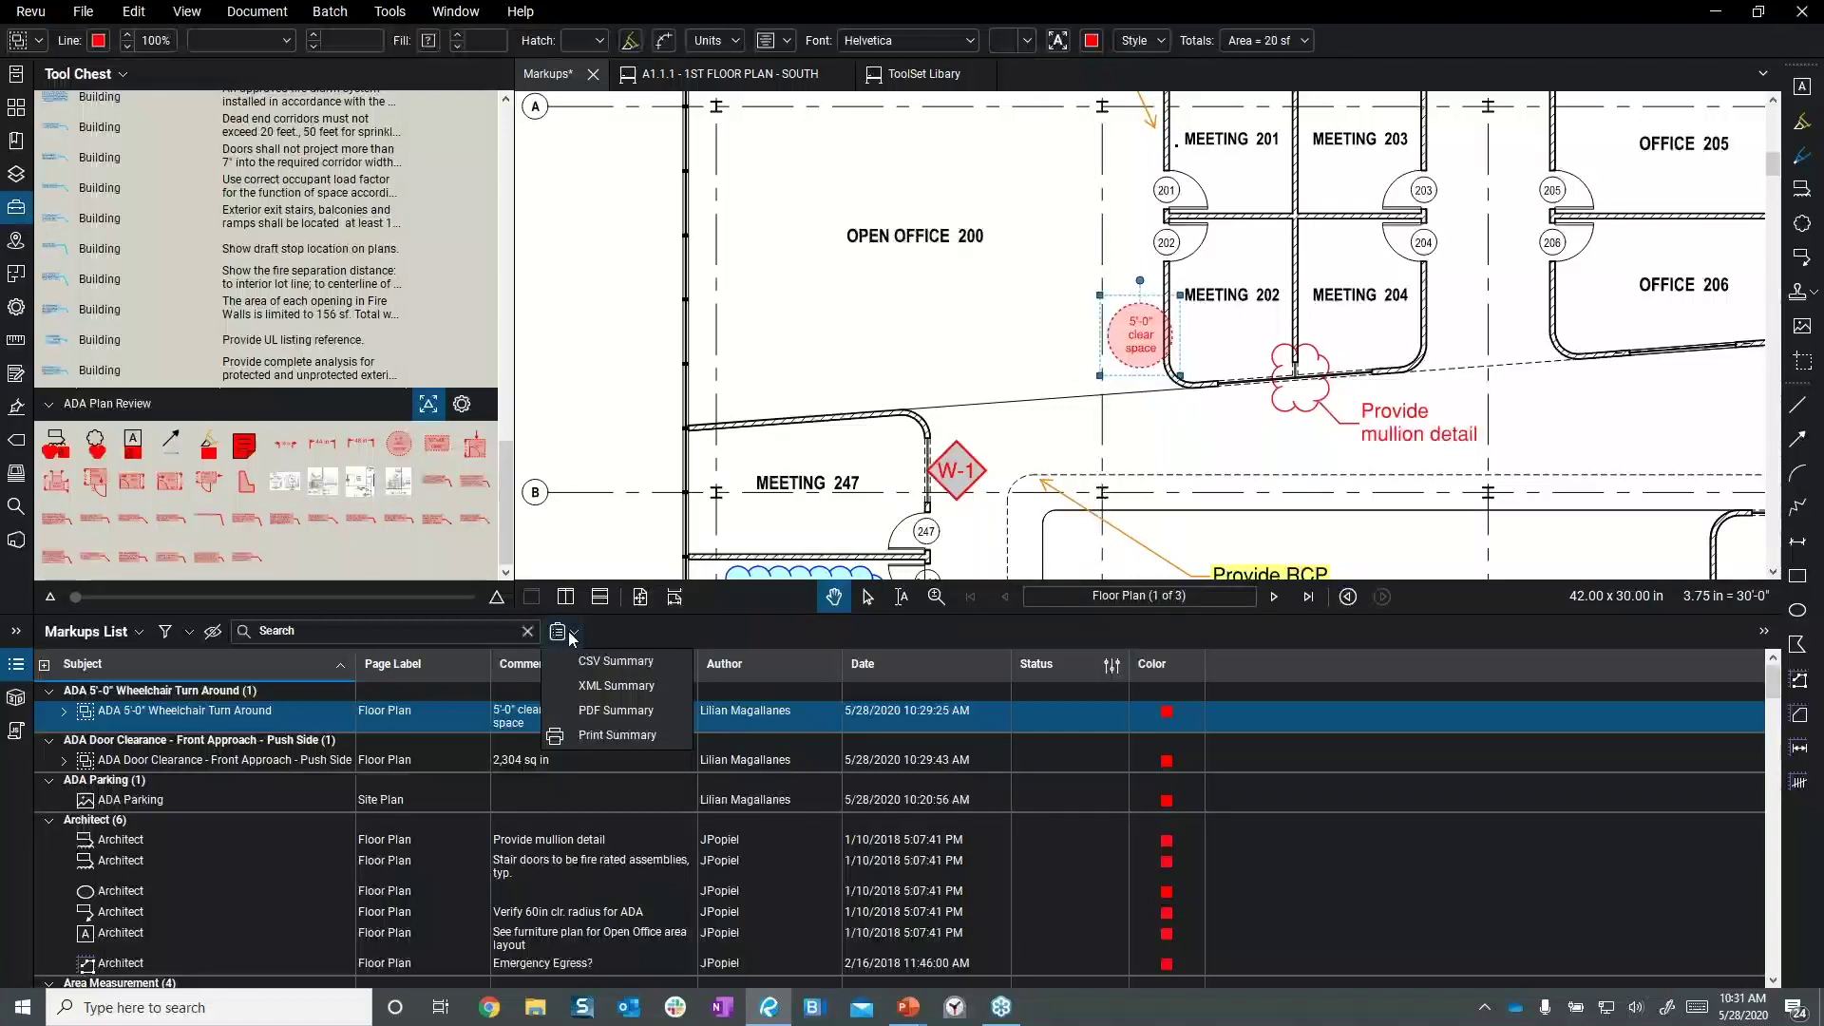
left_click(625, 717)
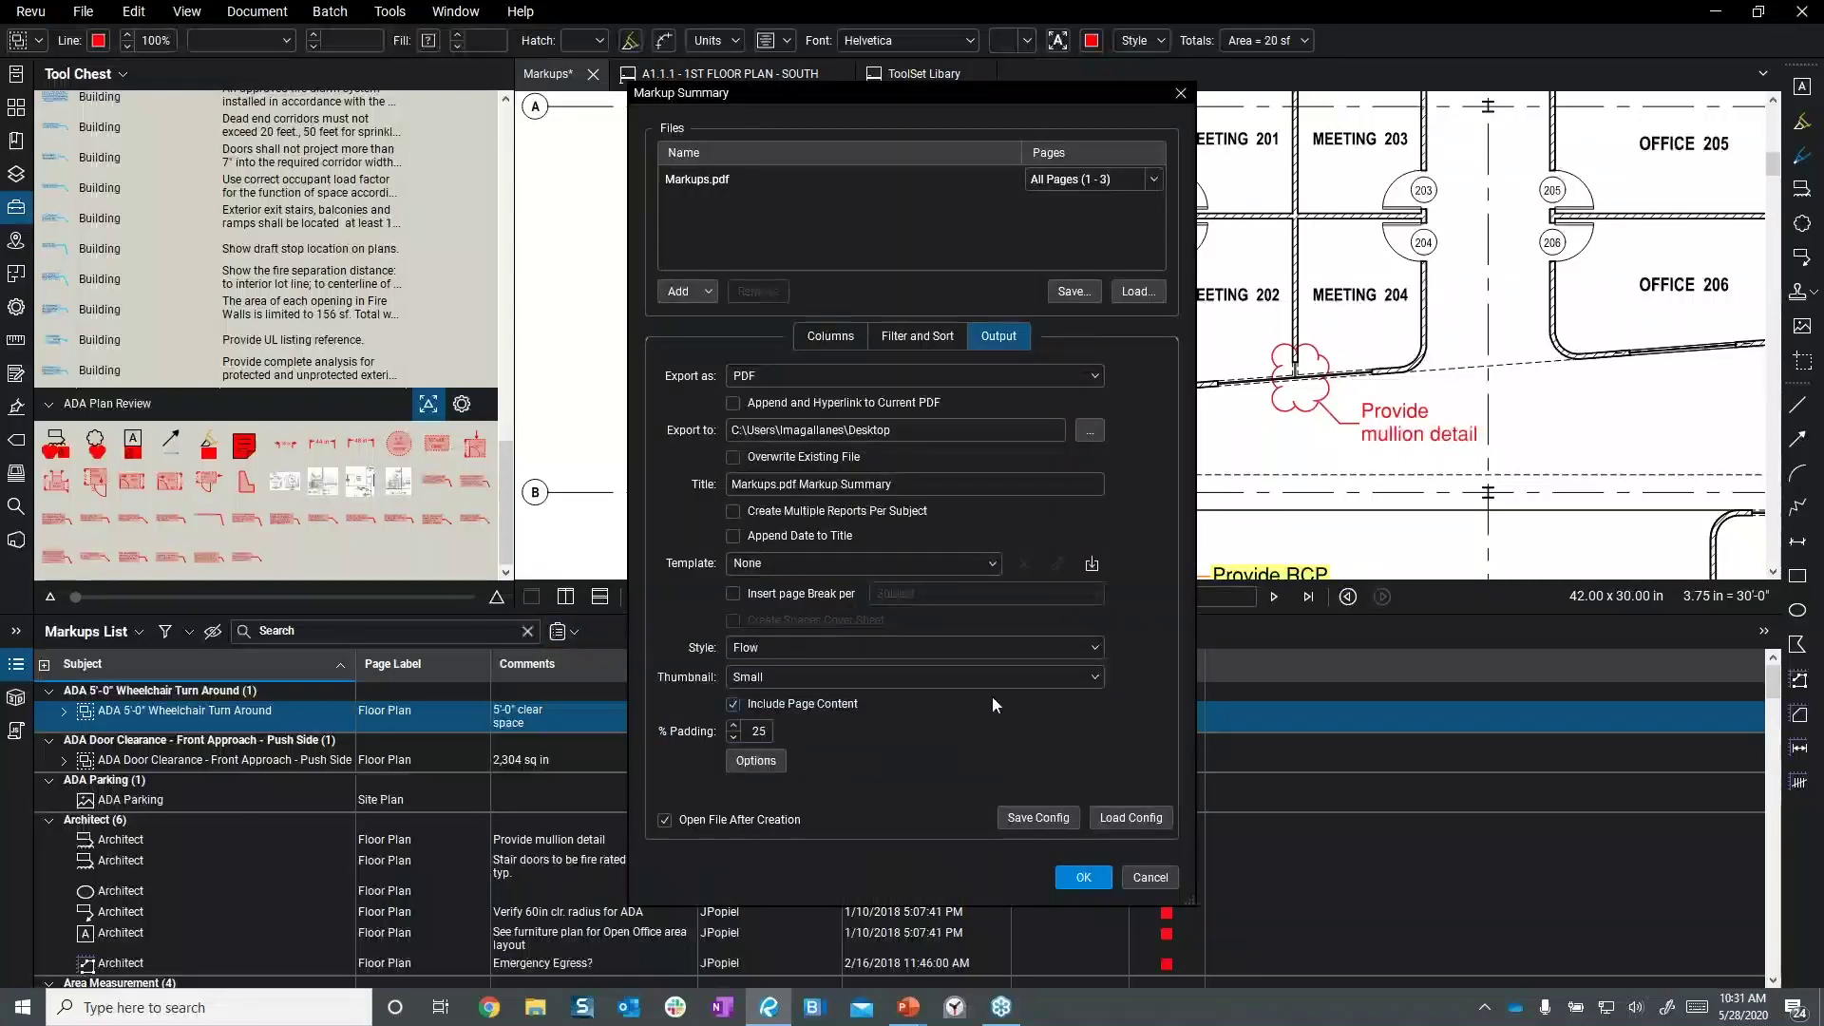
left_click(1083, 877)
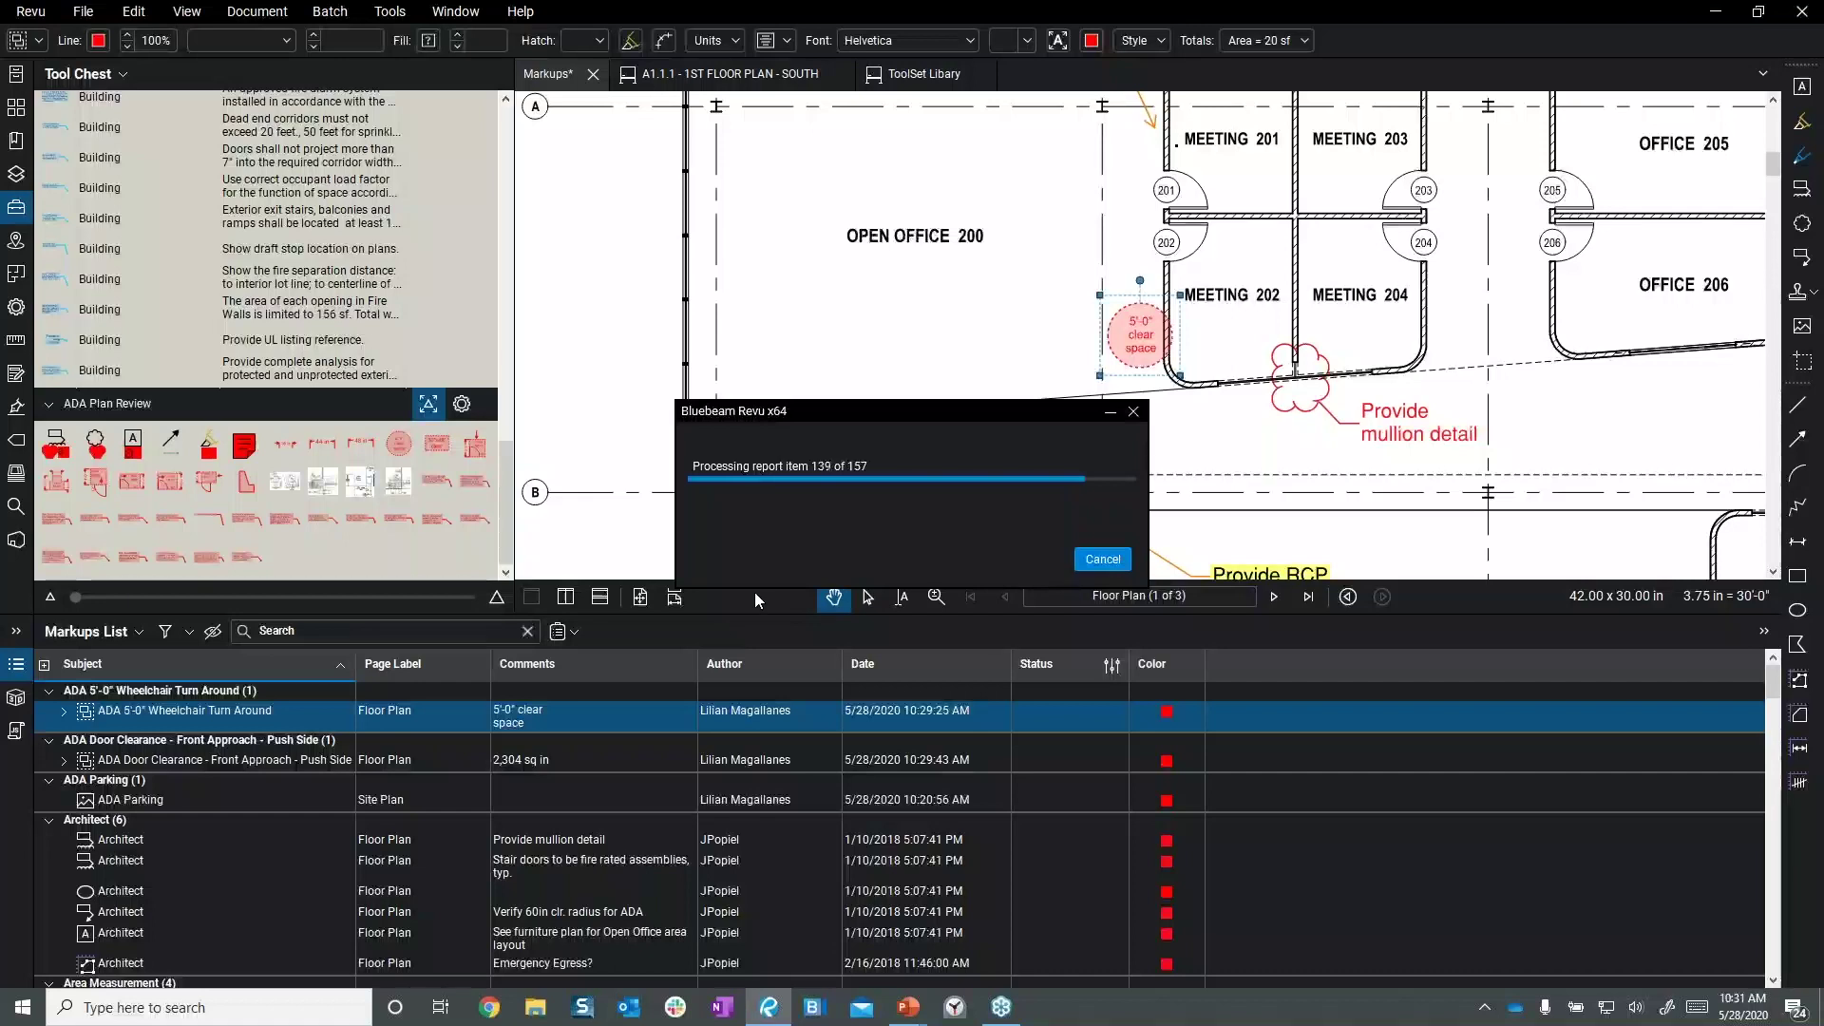
double_click(974, 613)
- Examine the markup summary's thumbnails, subjects, page labels and comments in the ADA and Architect groups
scroll(988, 525, "down", 3)
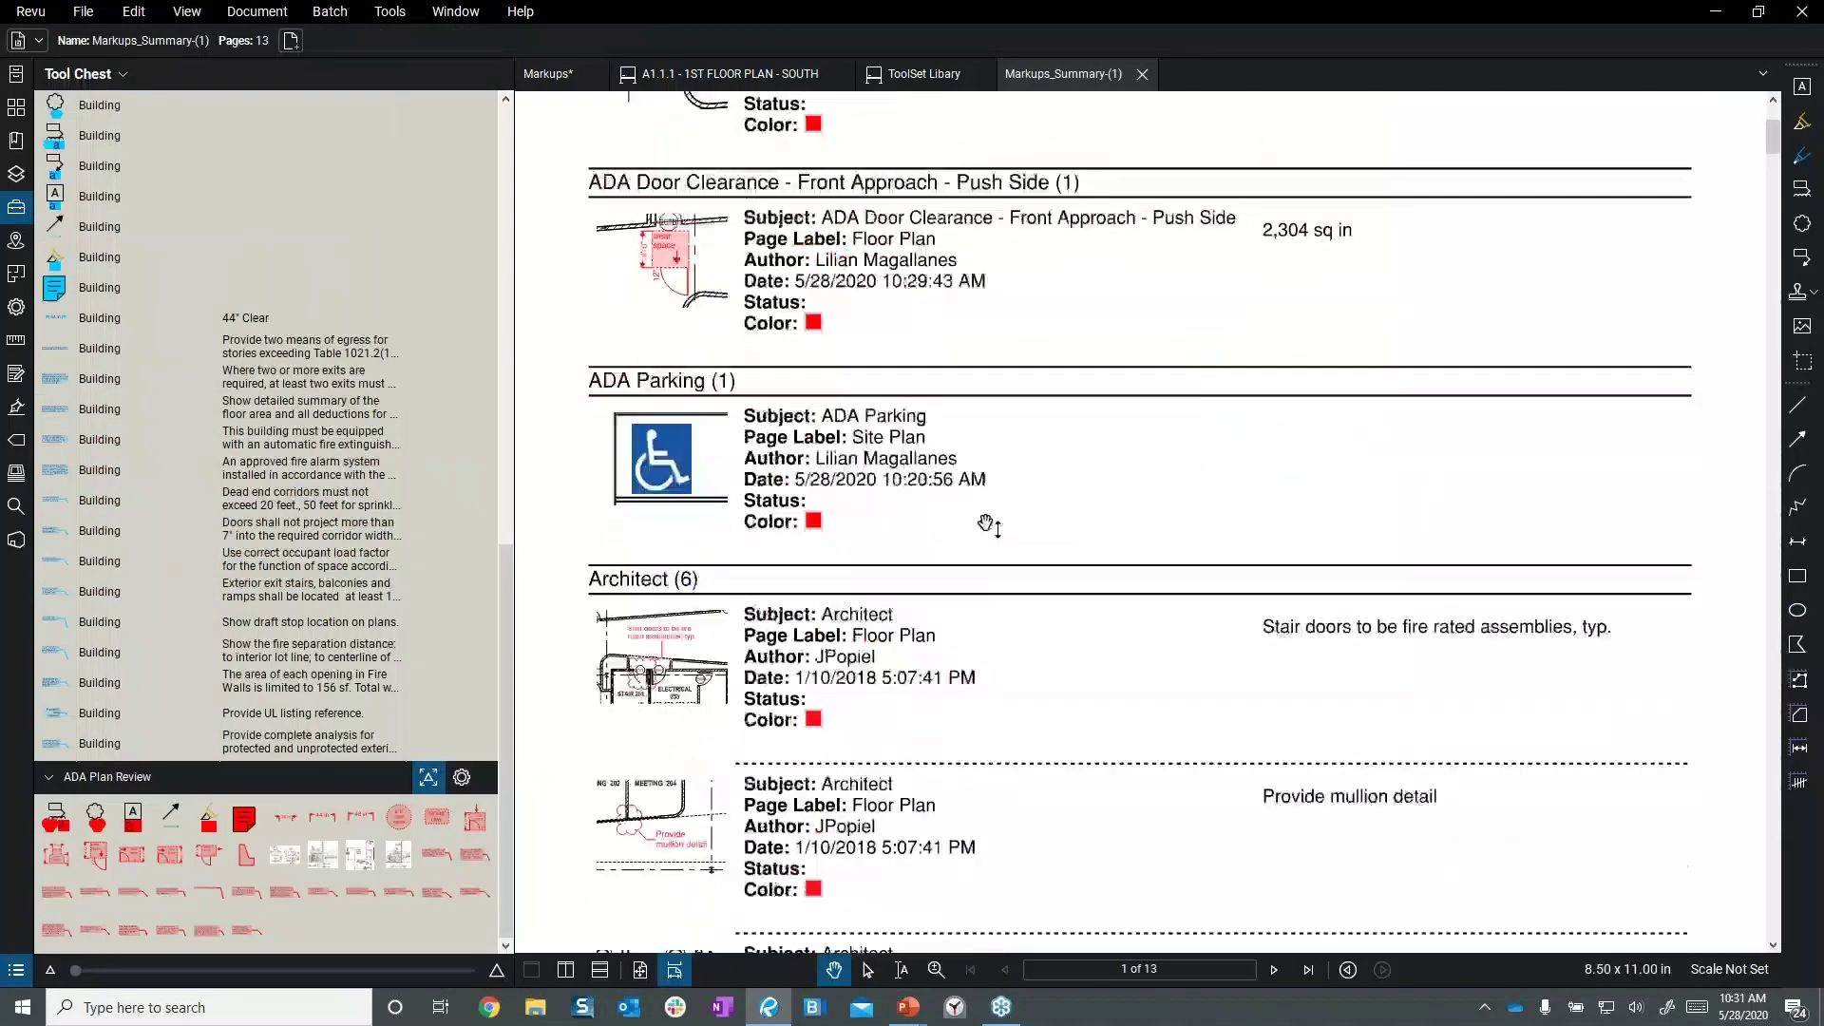
scroll(986, 524, "up", 3)
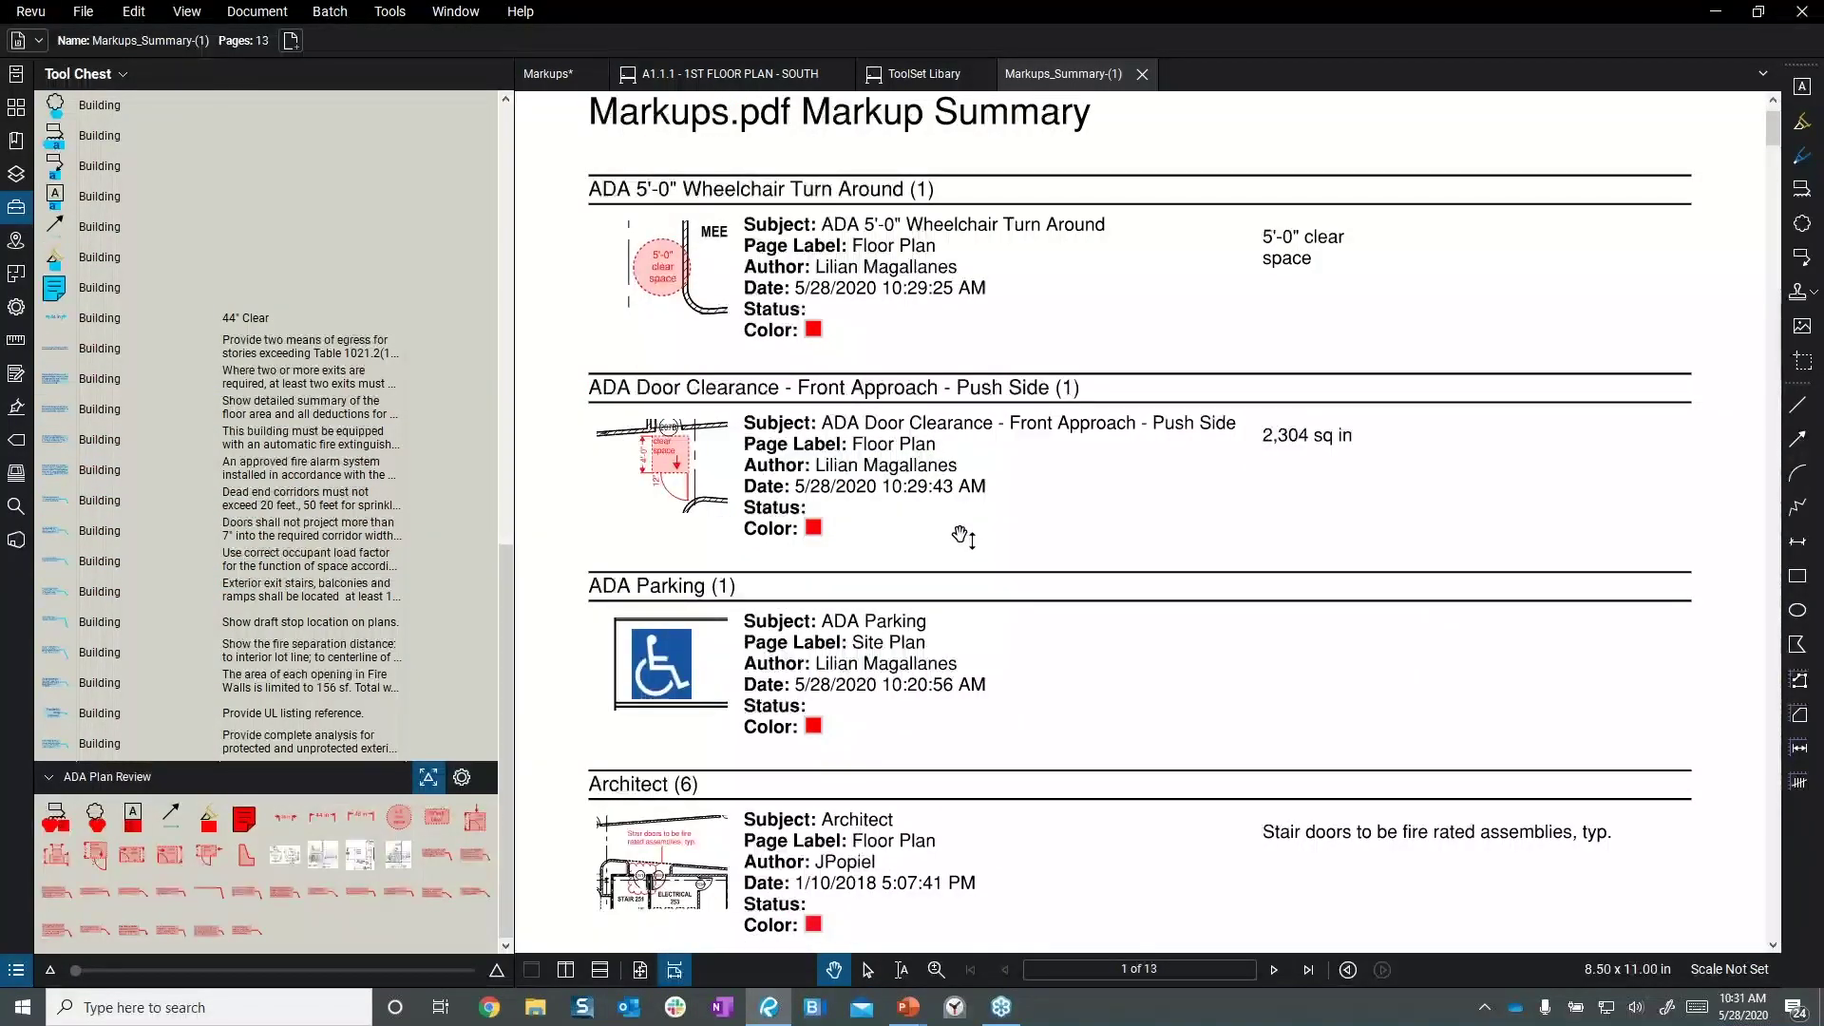
scroll(961, 537, "down", 5)
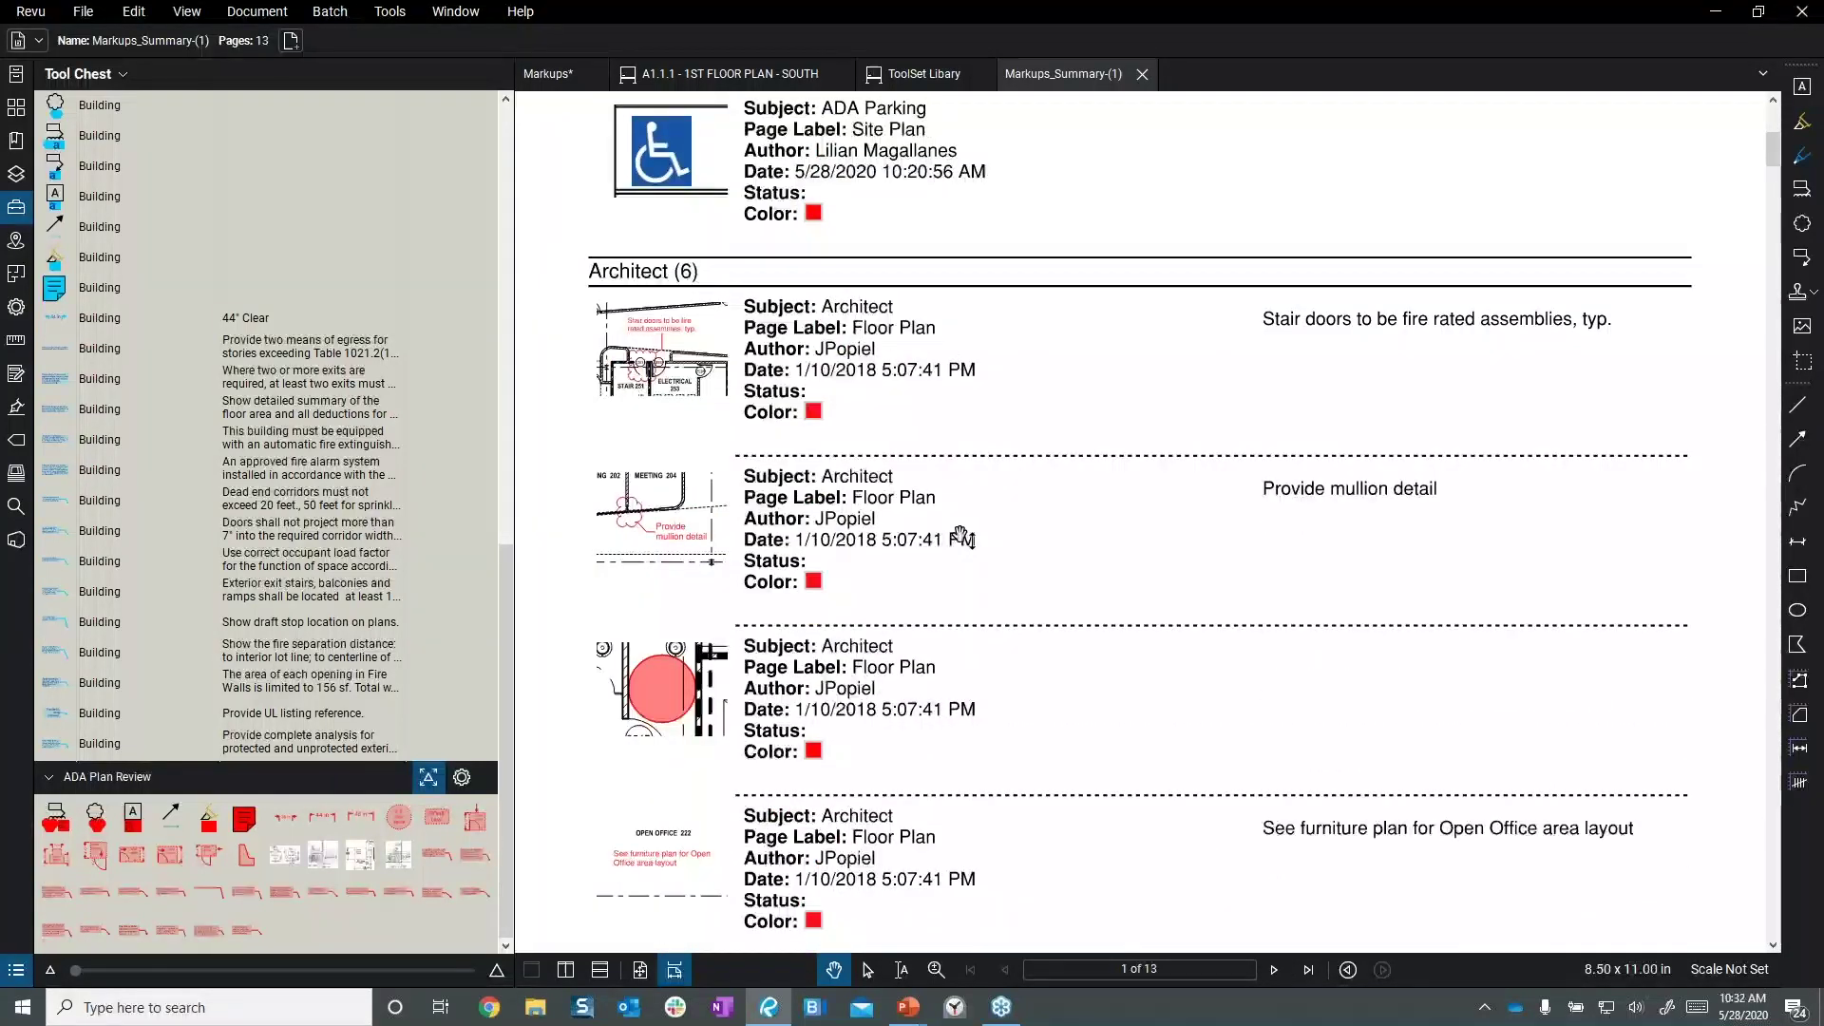
scroll(962, 537, "down", 2)
scroll(962, 535, "up", 1)
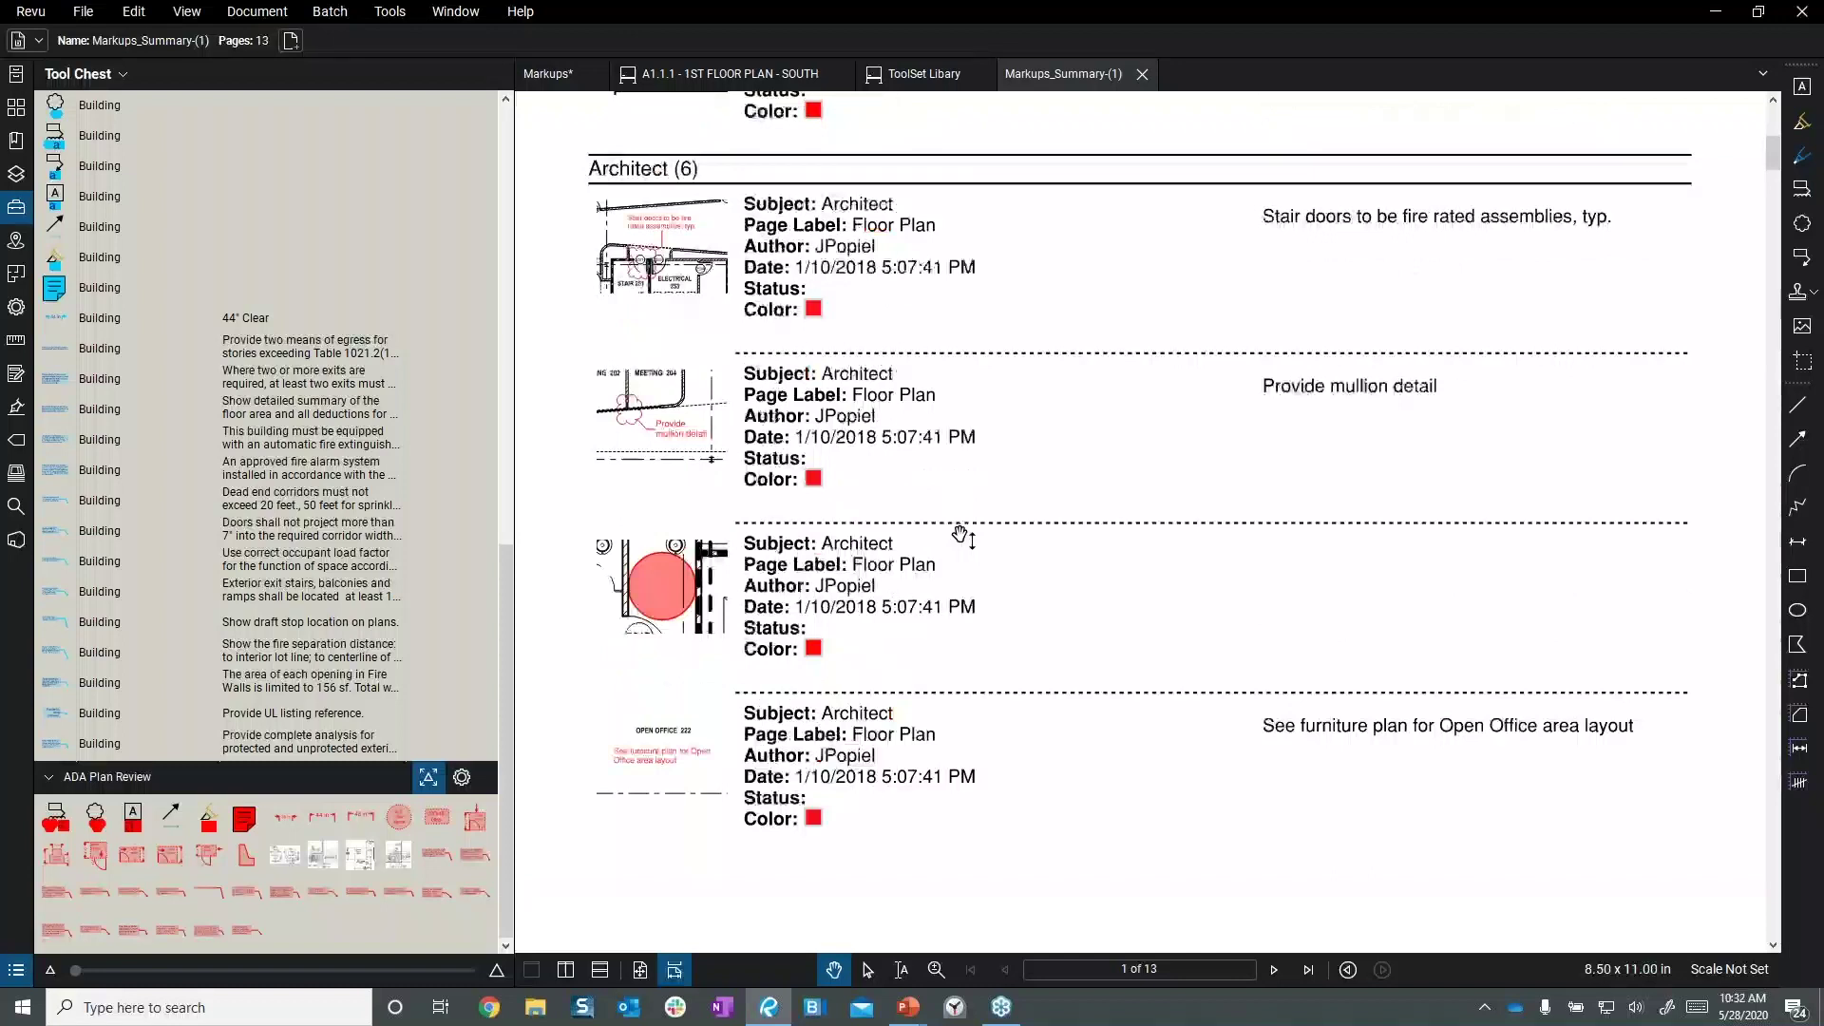
scroll(961, 537, "up", 3)
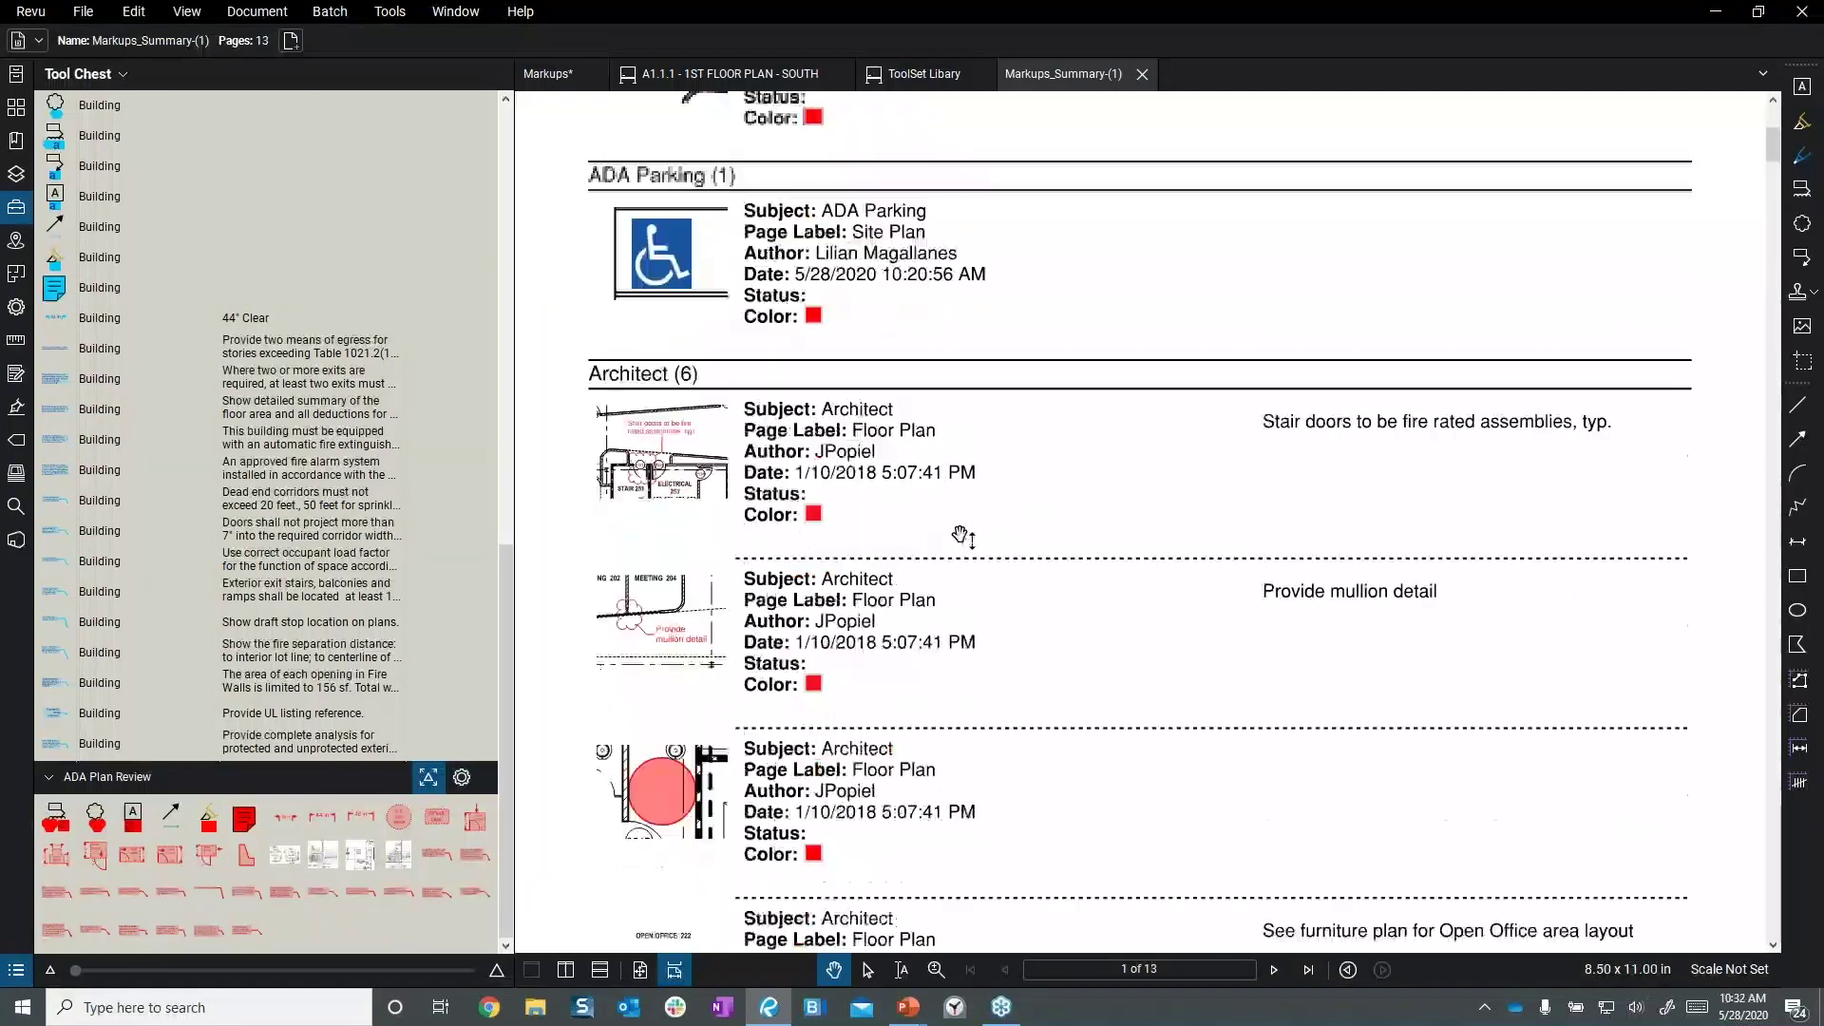
scroll(962, 536, "up", 3)
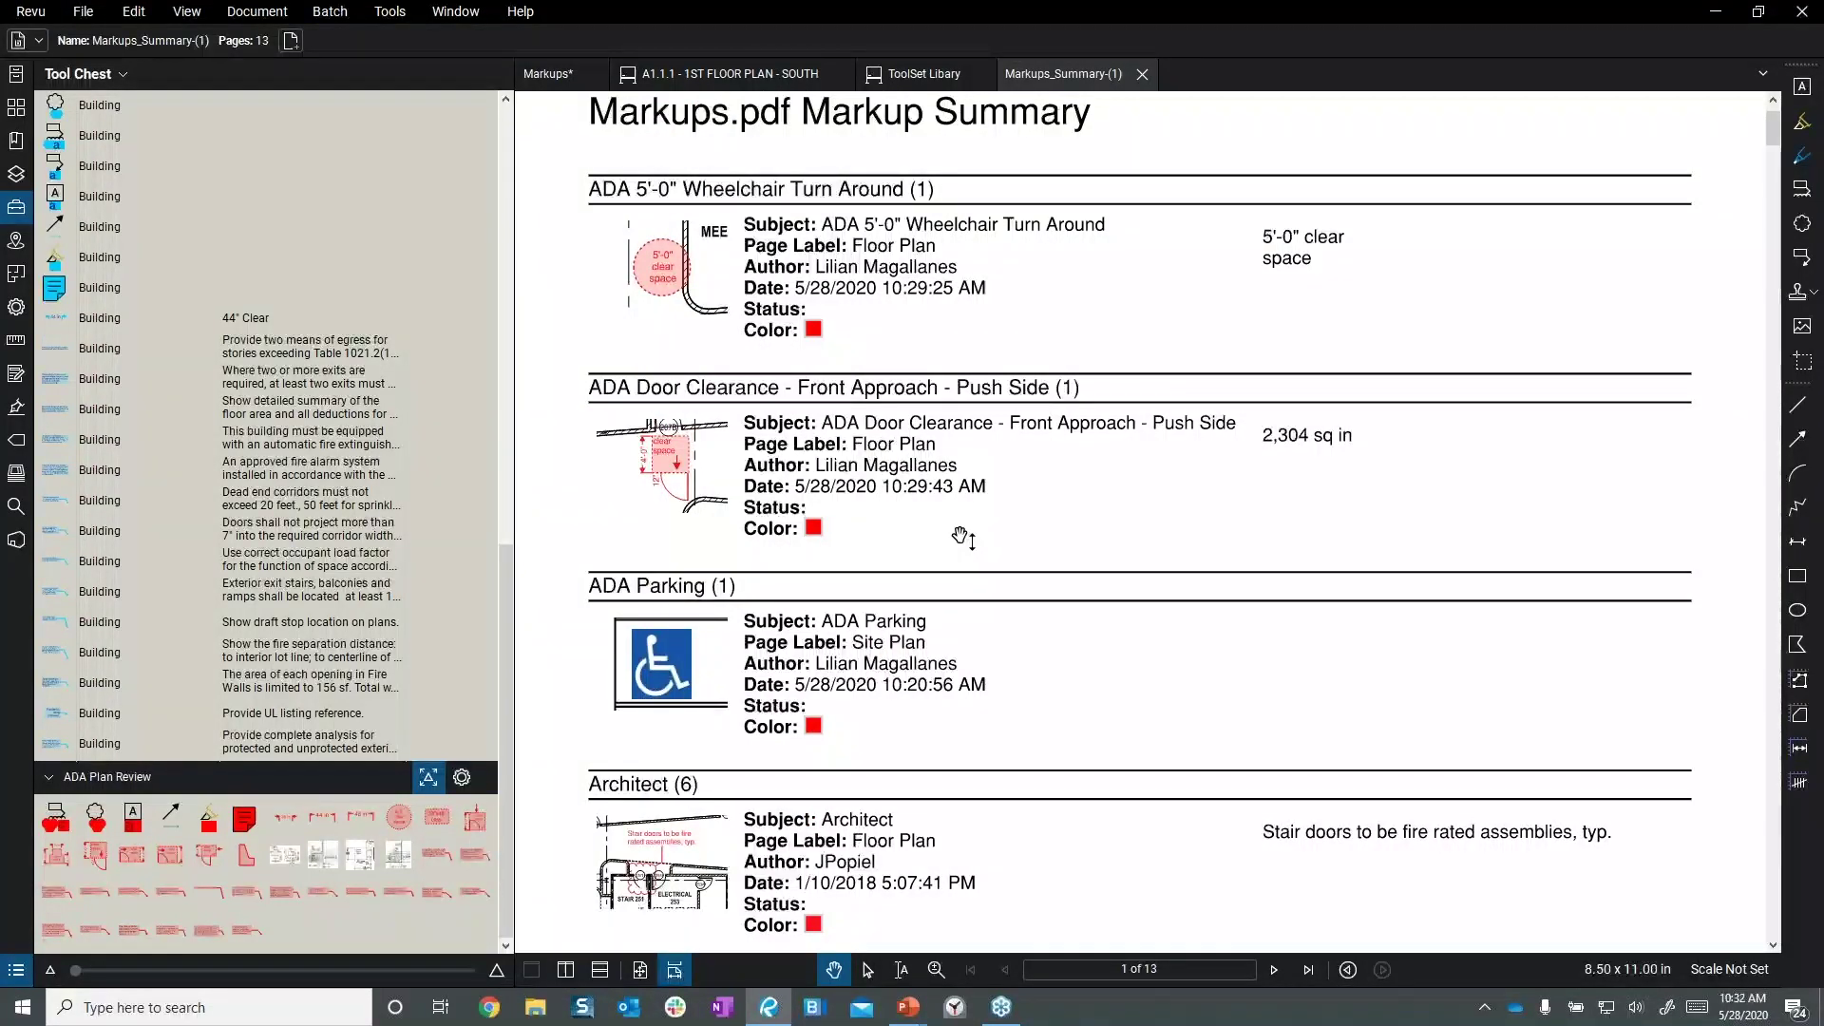
scroll(962, 537, "down", 3)
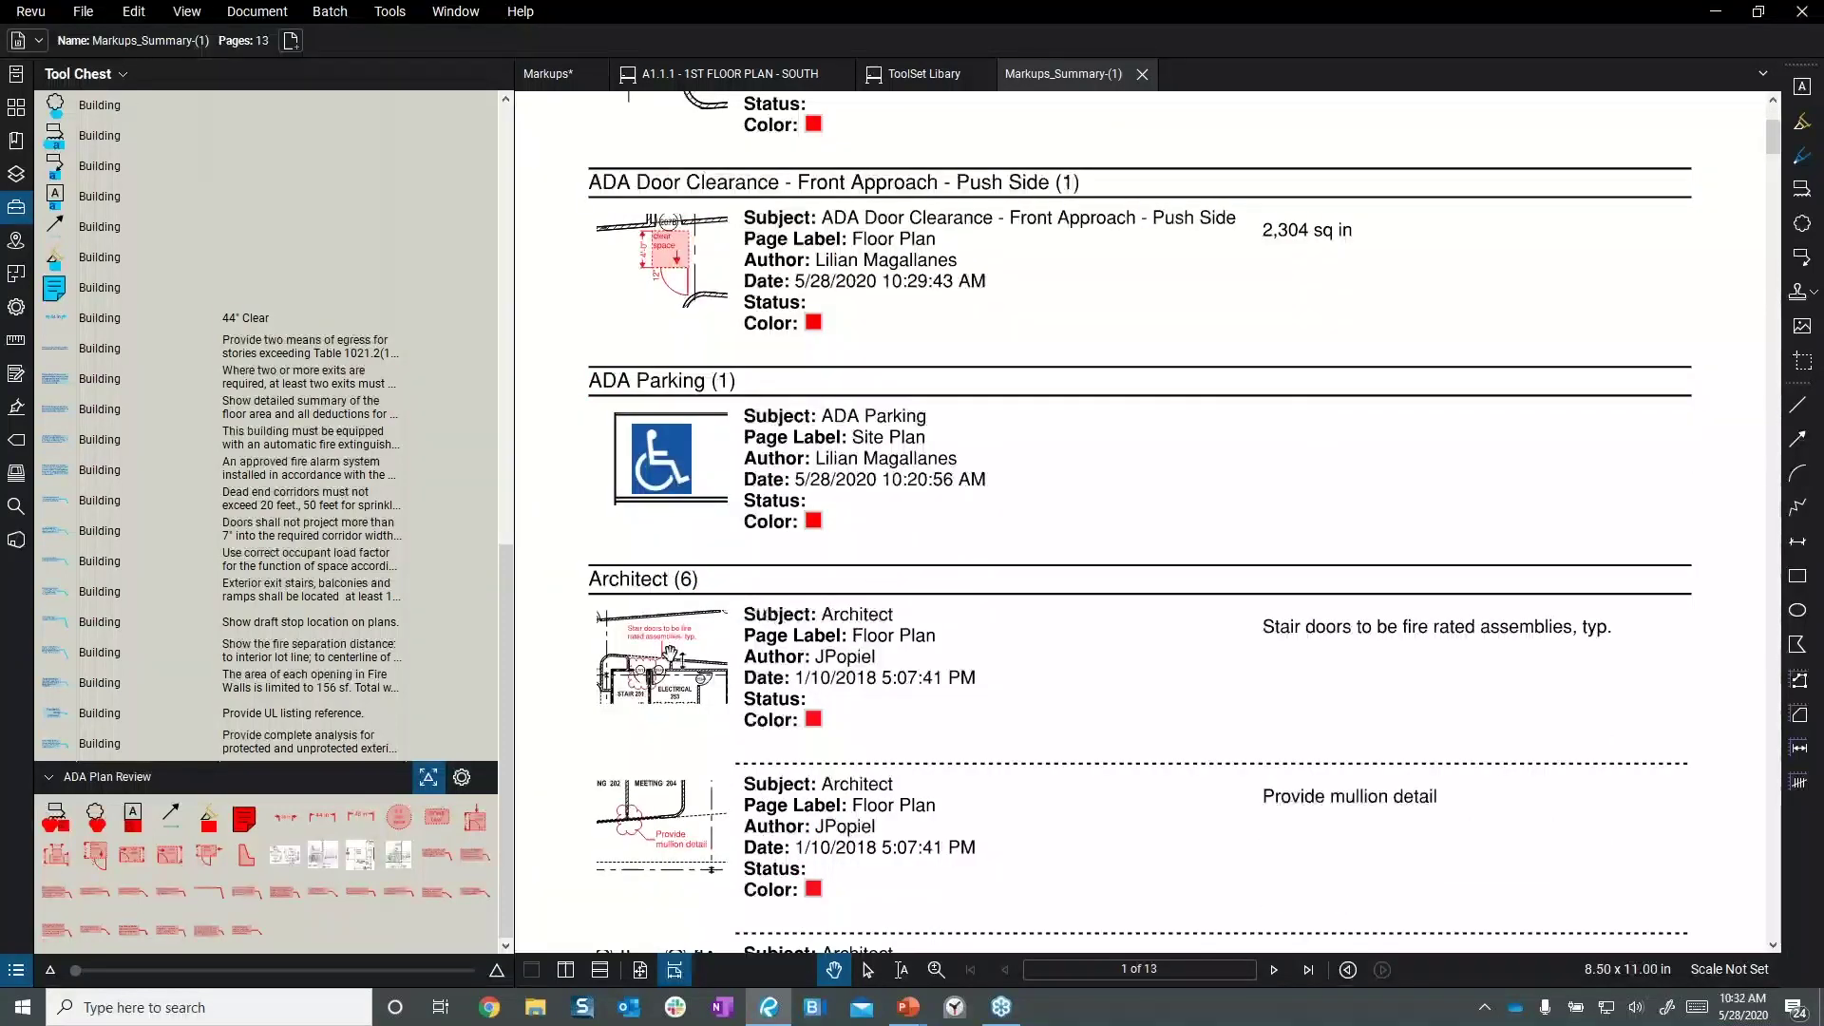
- Return to the Markups document's Floor Plan, show the Markups List beneath the drawing and hide it again
left_click(551, 74)
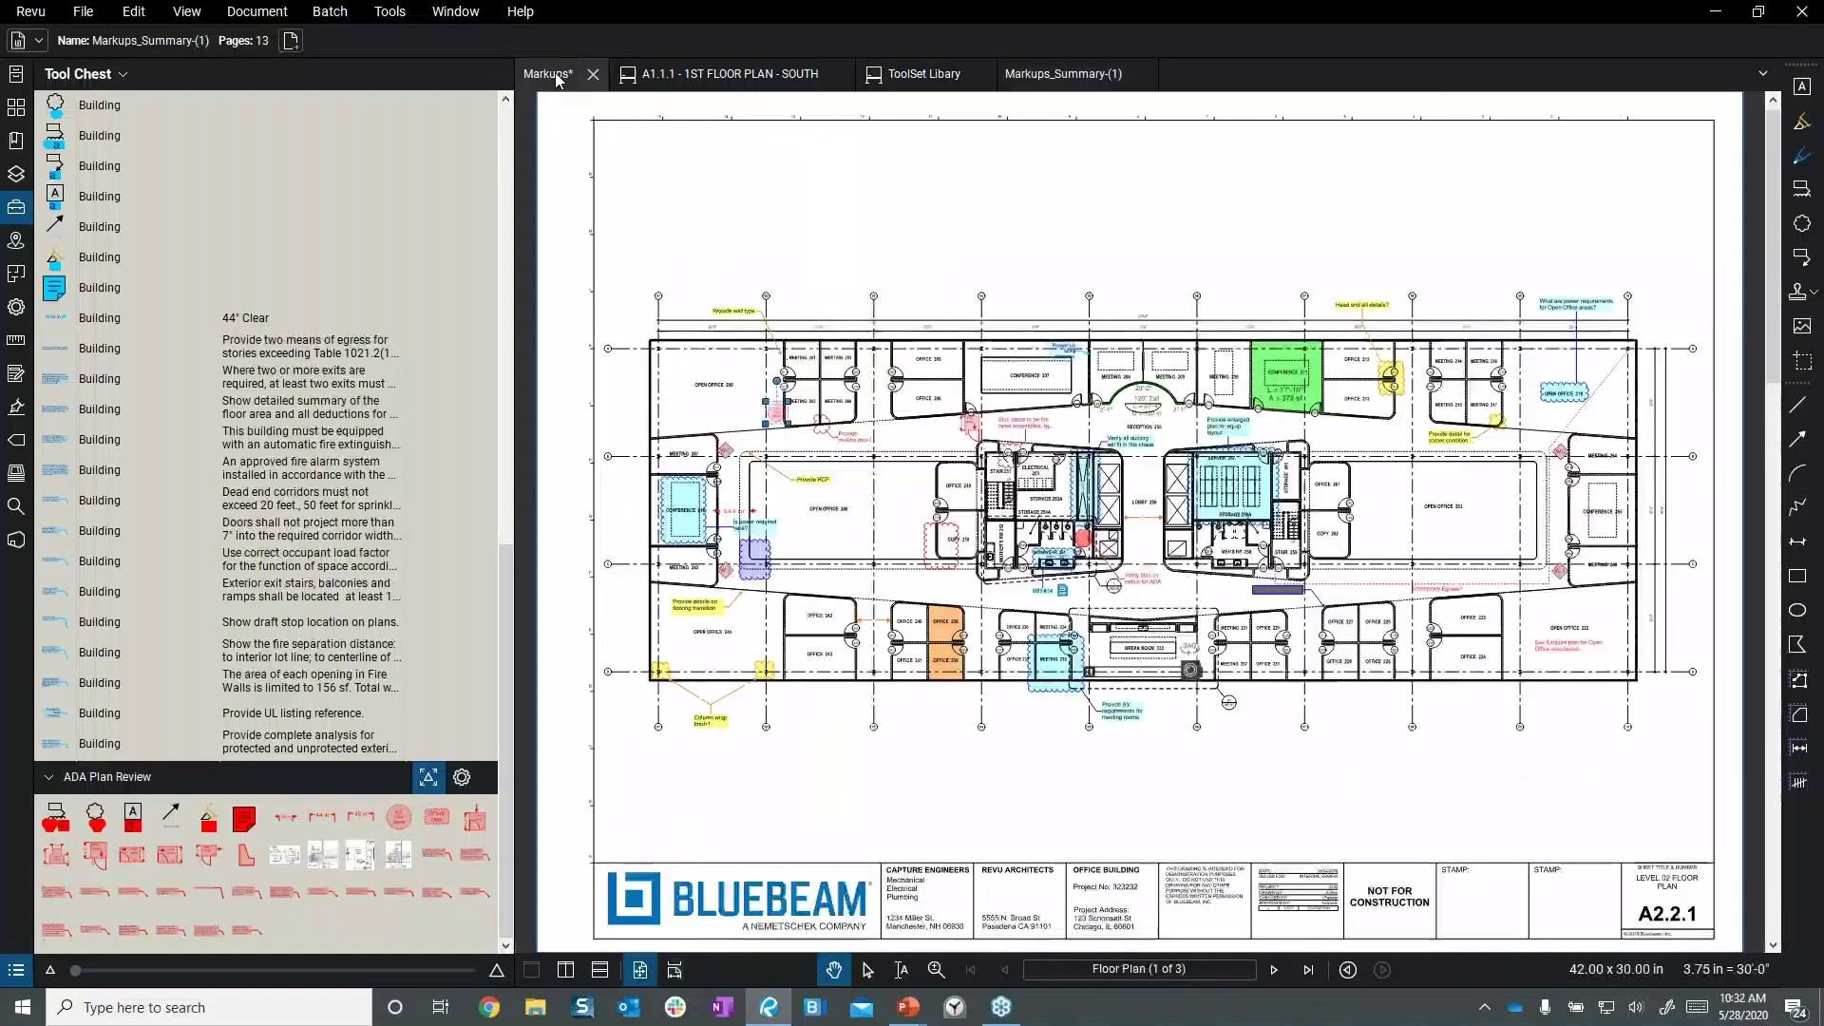
left_click_drag(783, 986, 829, 570)
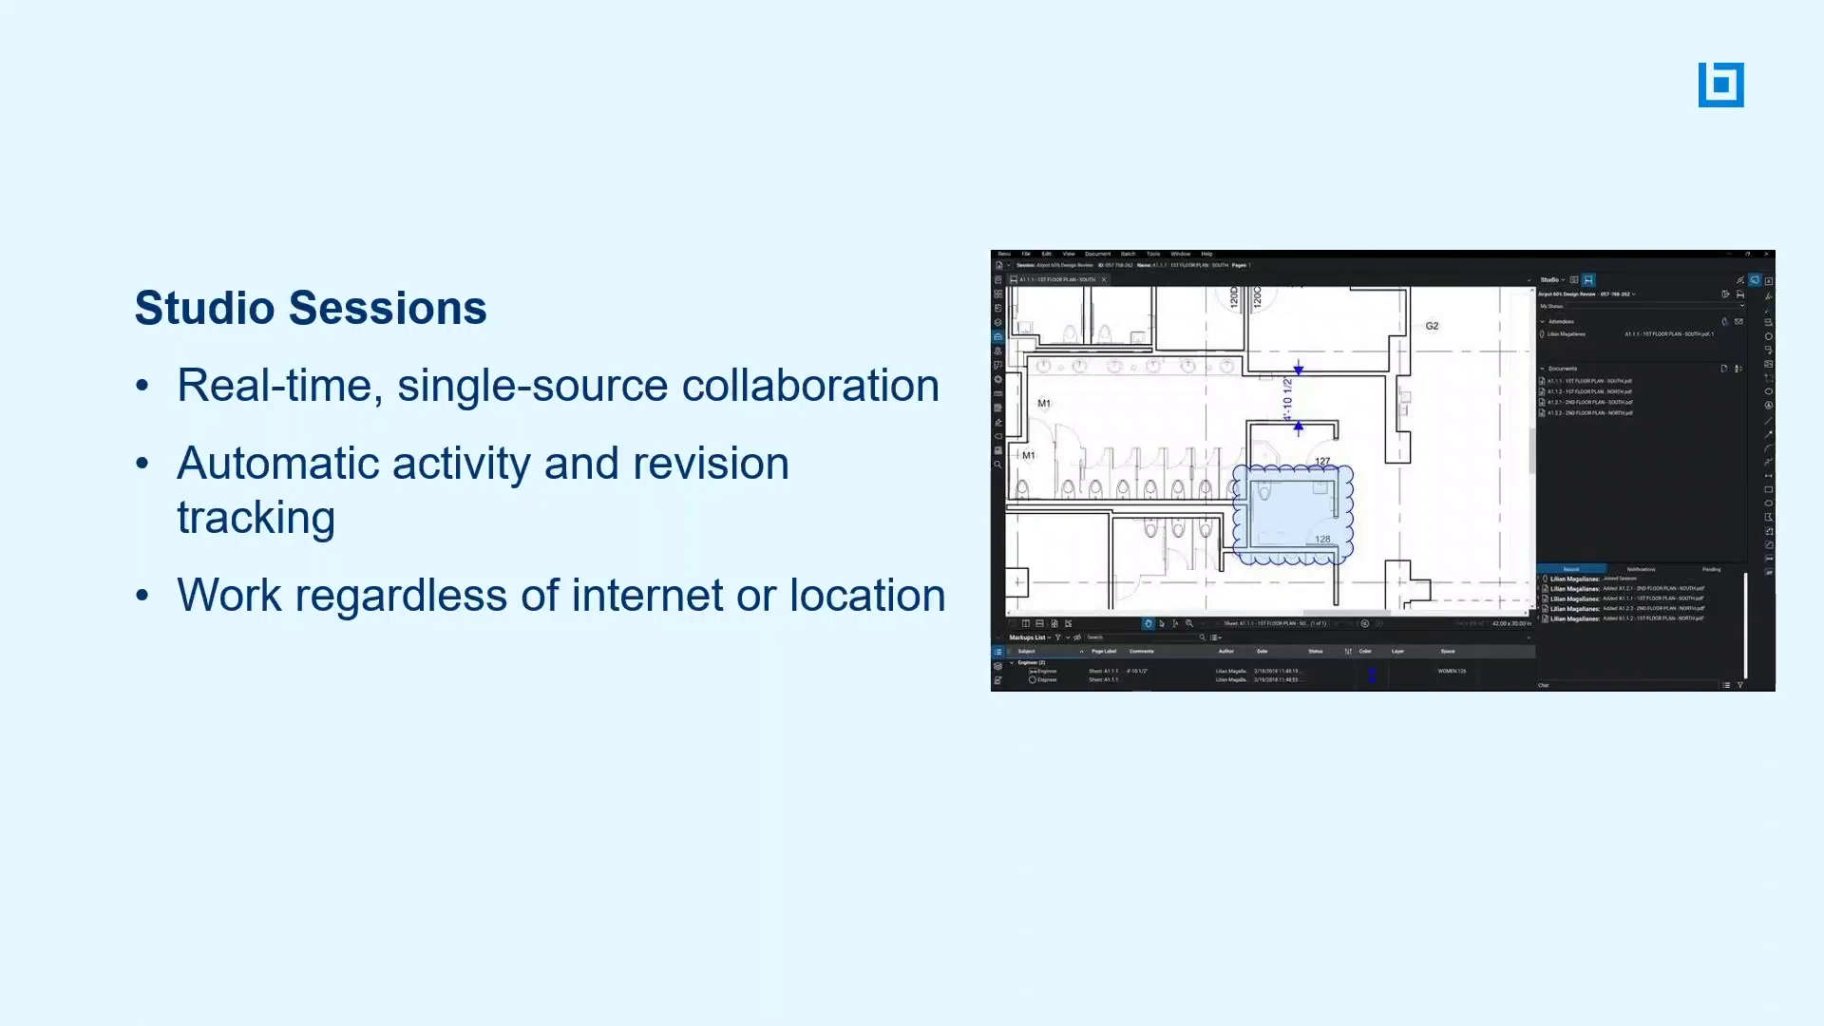
key("alt+Tab")
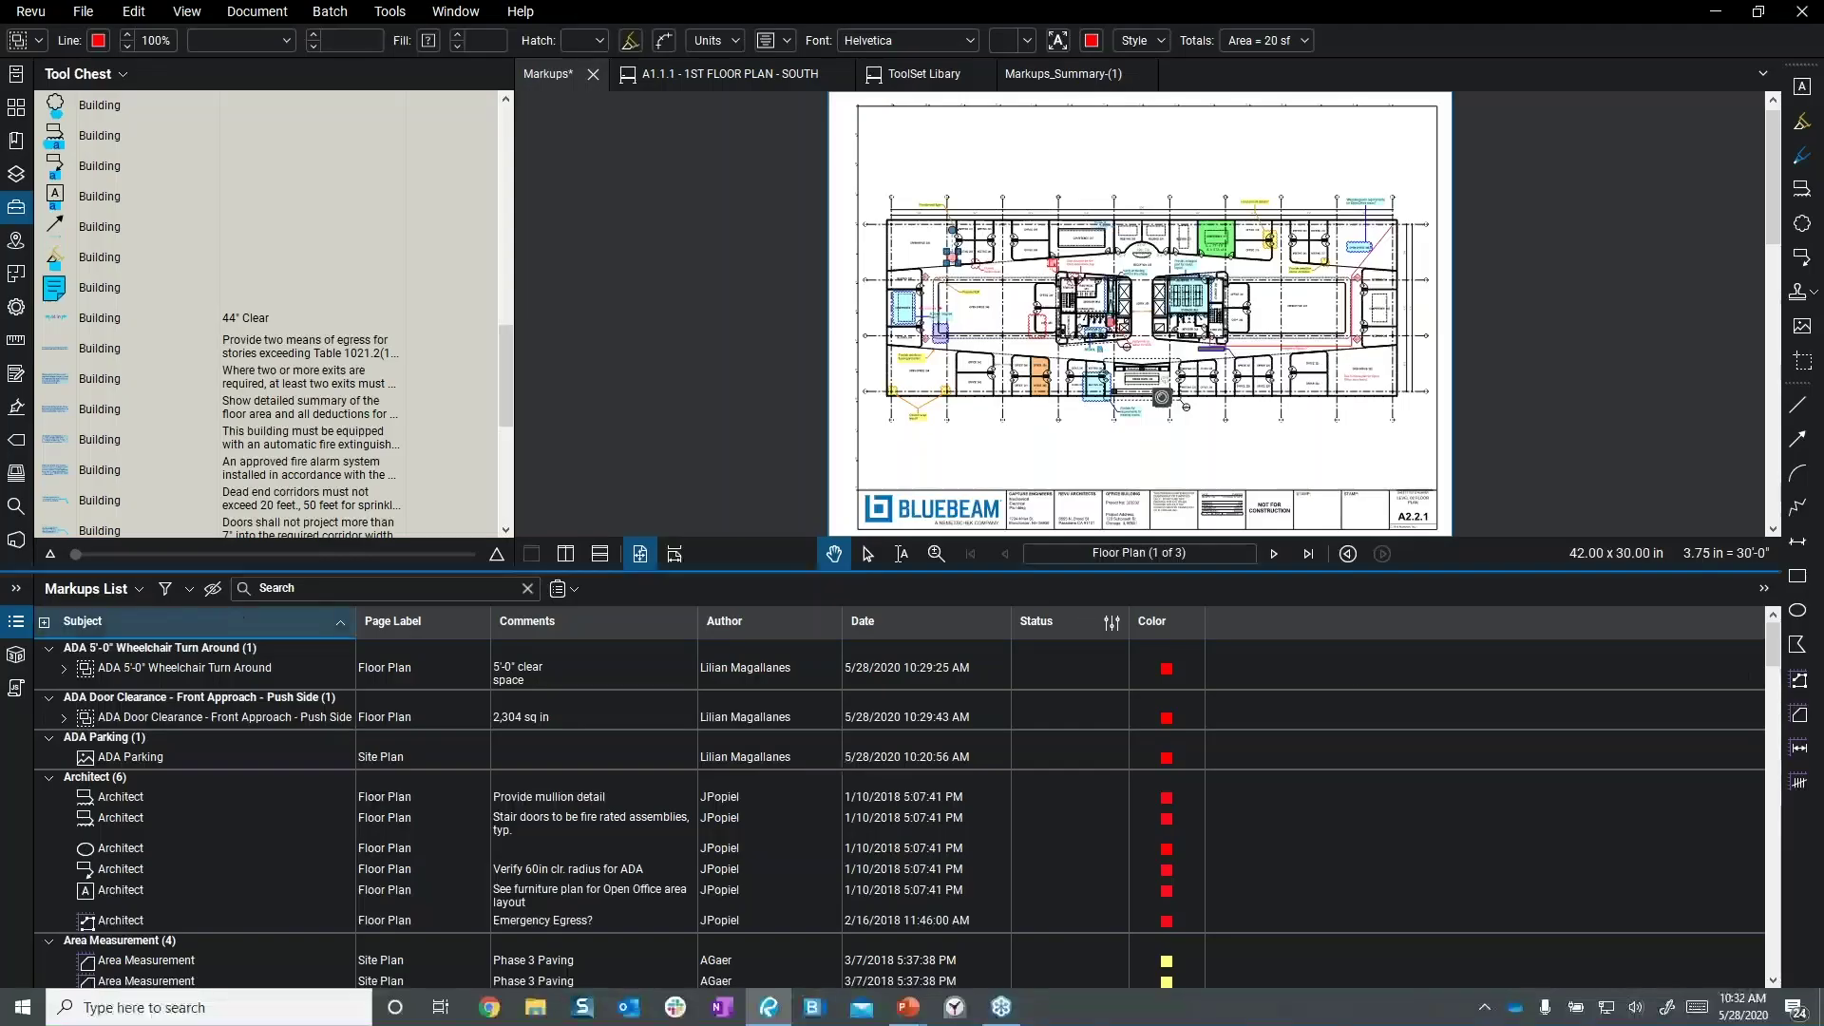
double_click(353, 573)
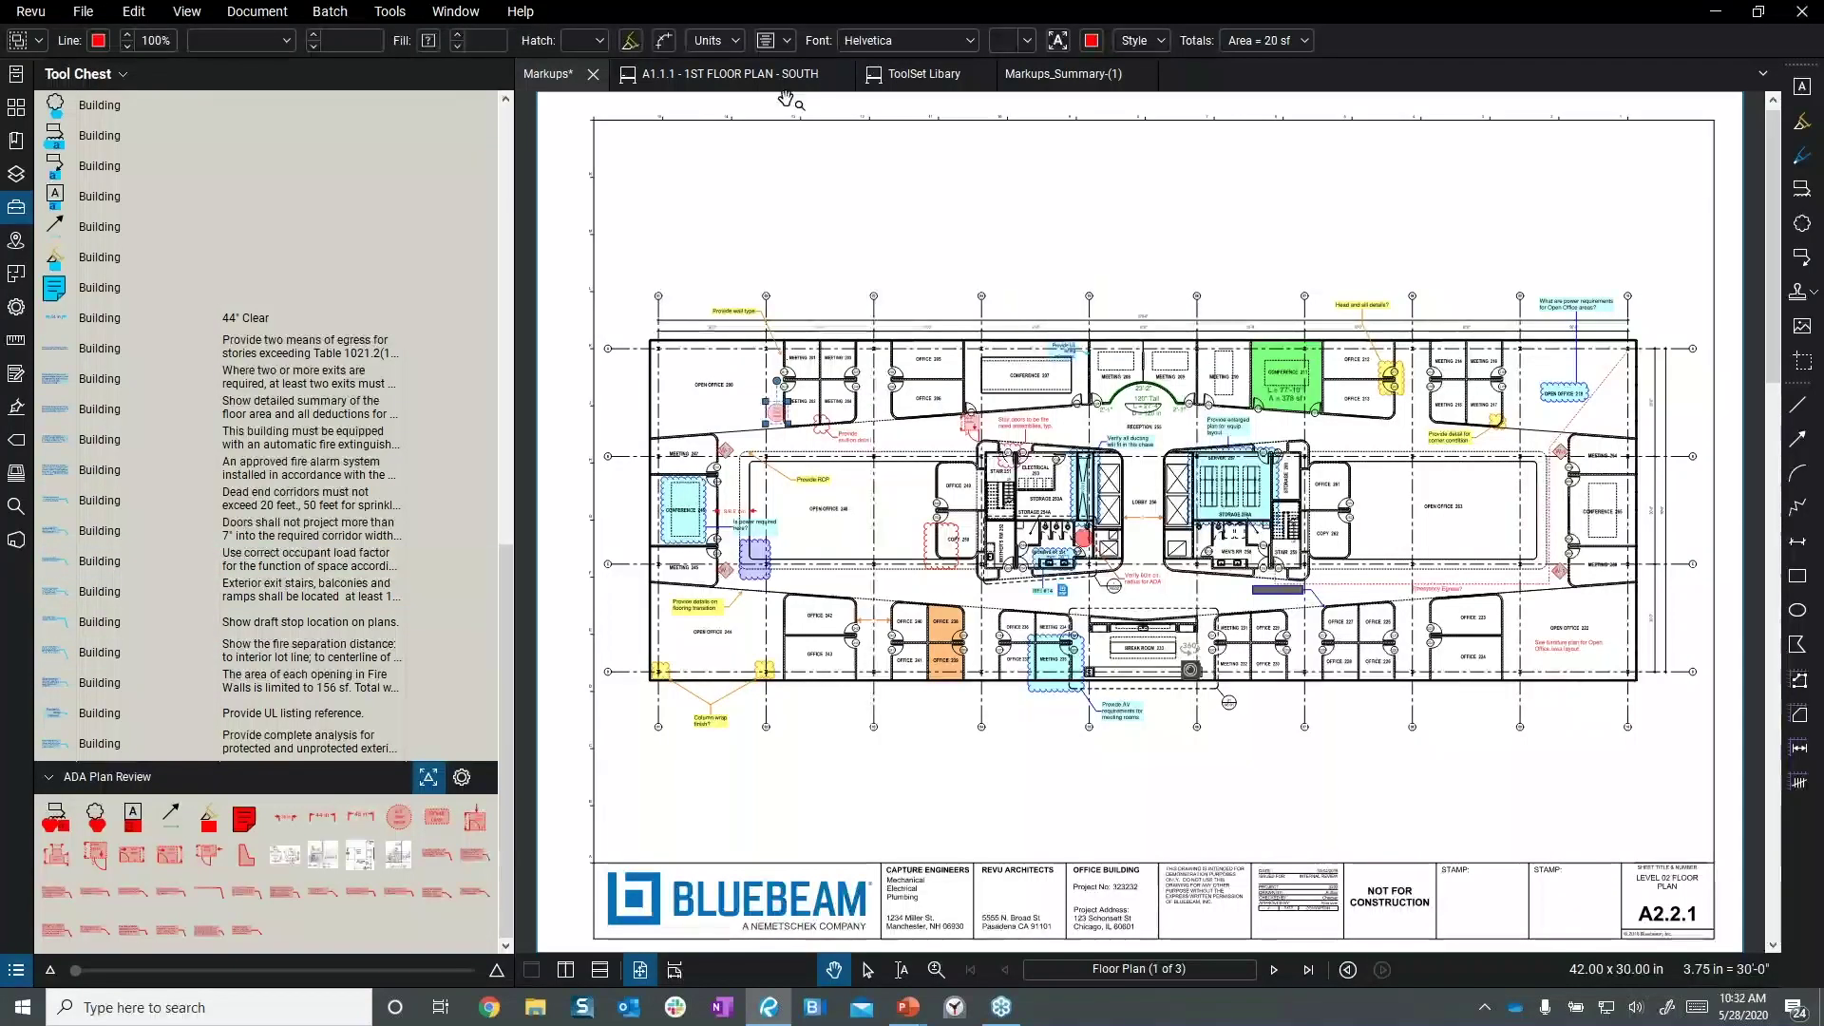
- Display the Studio session's details, go to the A1.1.1 - 1ST FLOOR PLAN - SOUTH document and open its Markups List
left_click(15, 539)
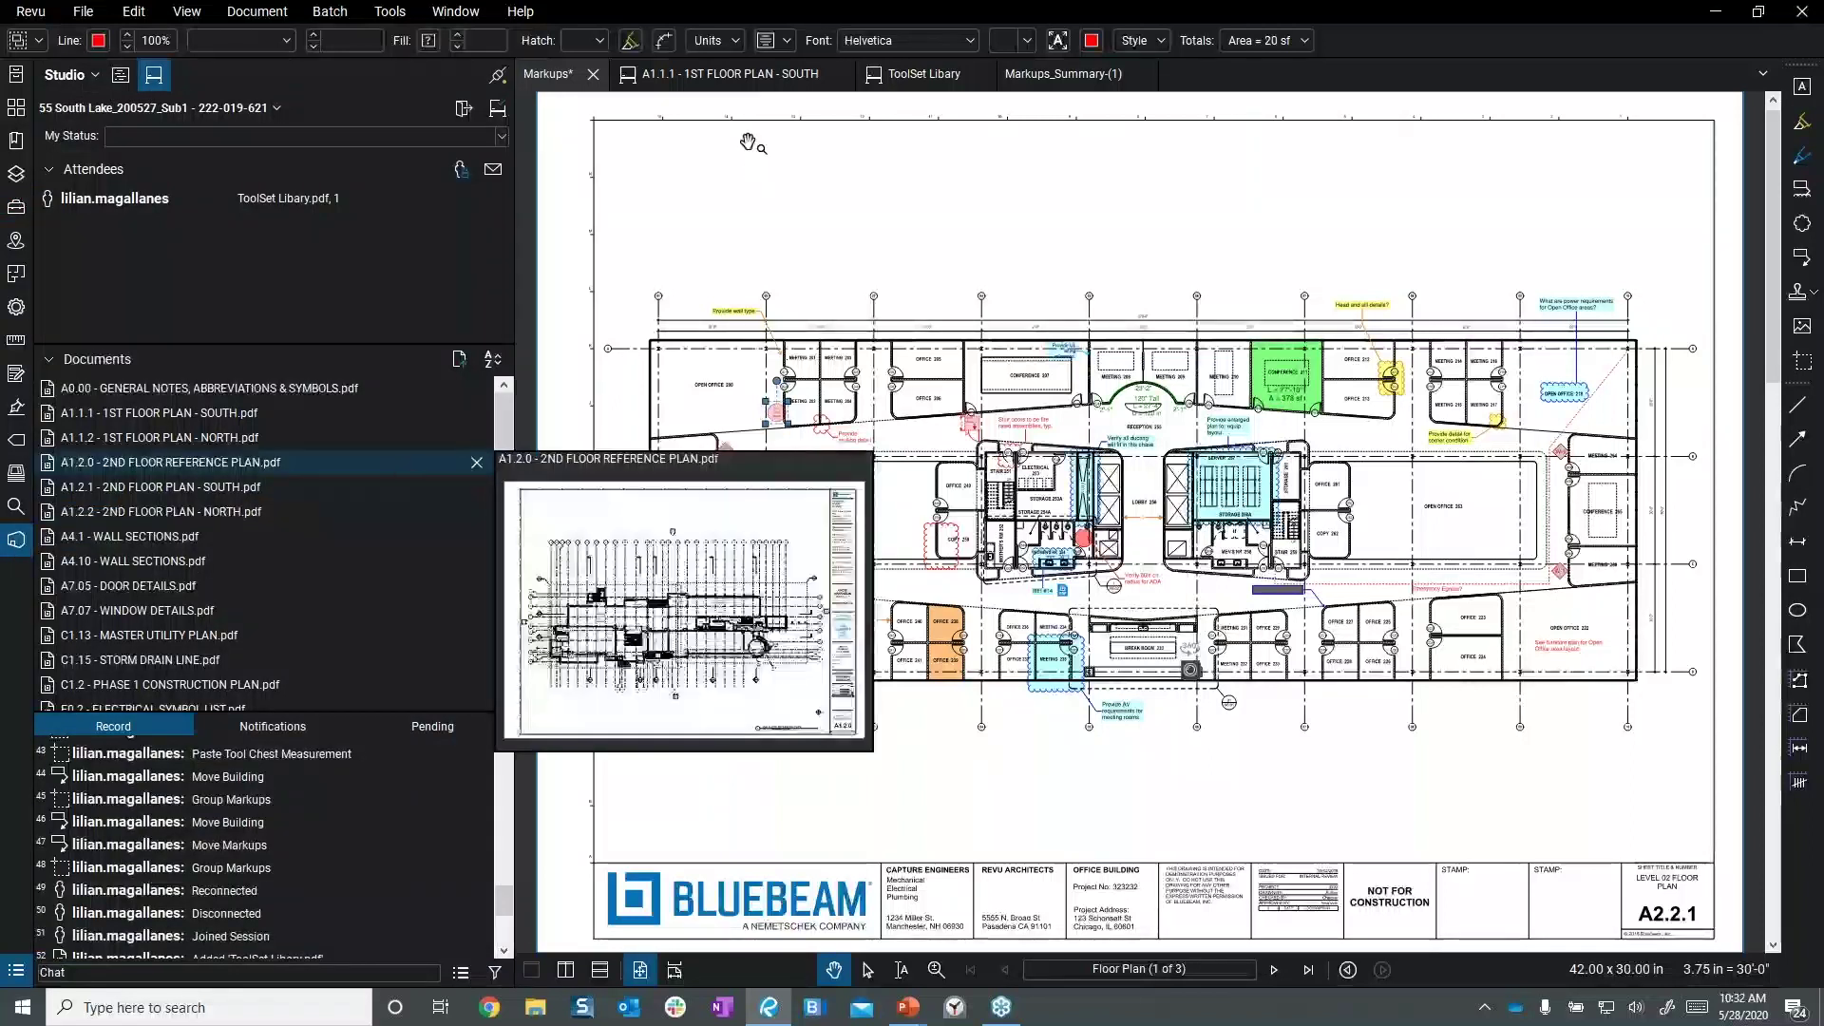
left_click(733, 76)
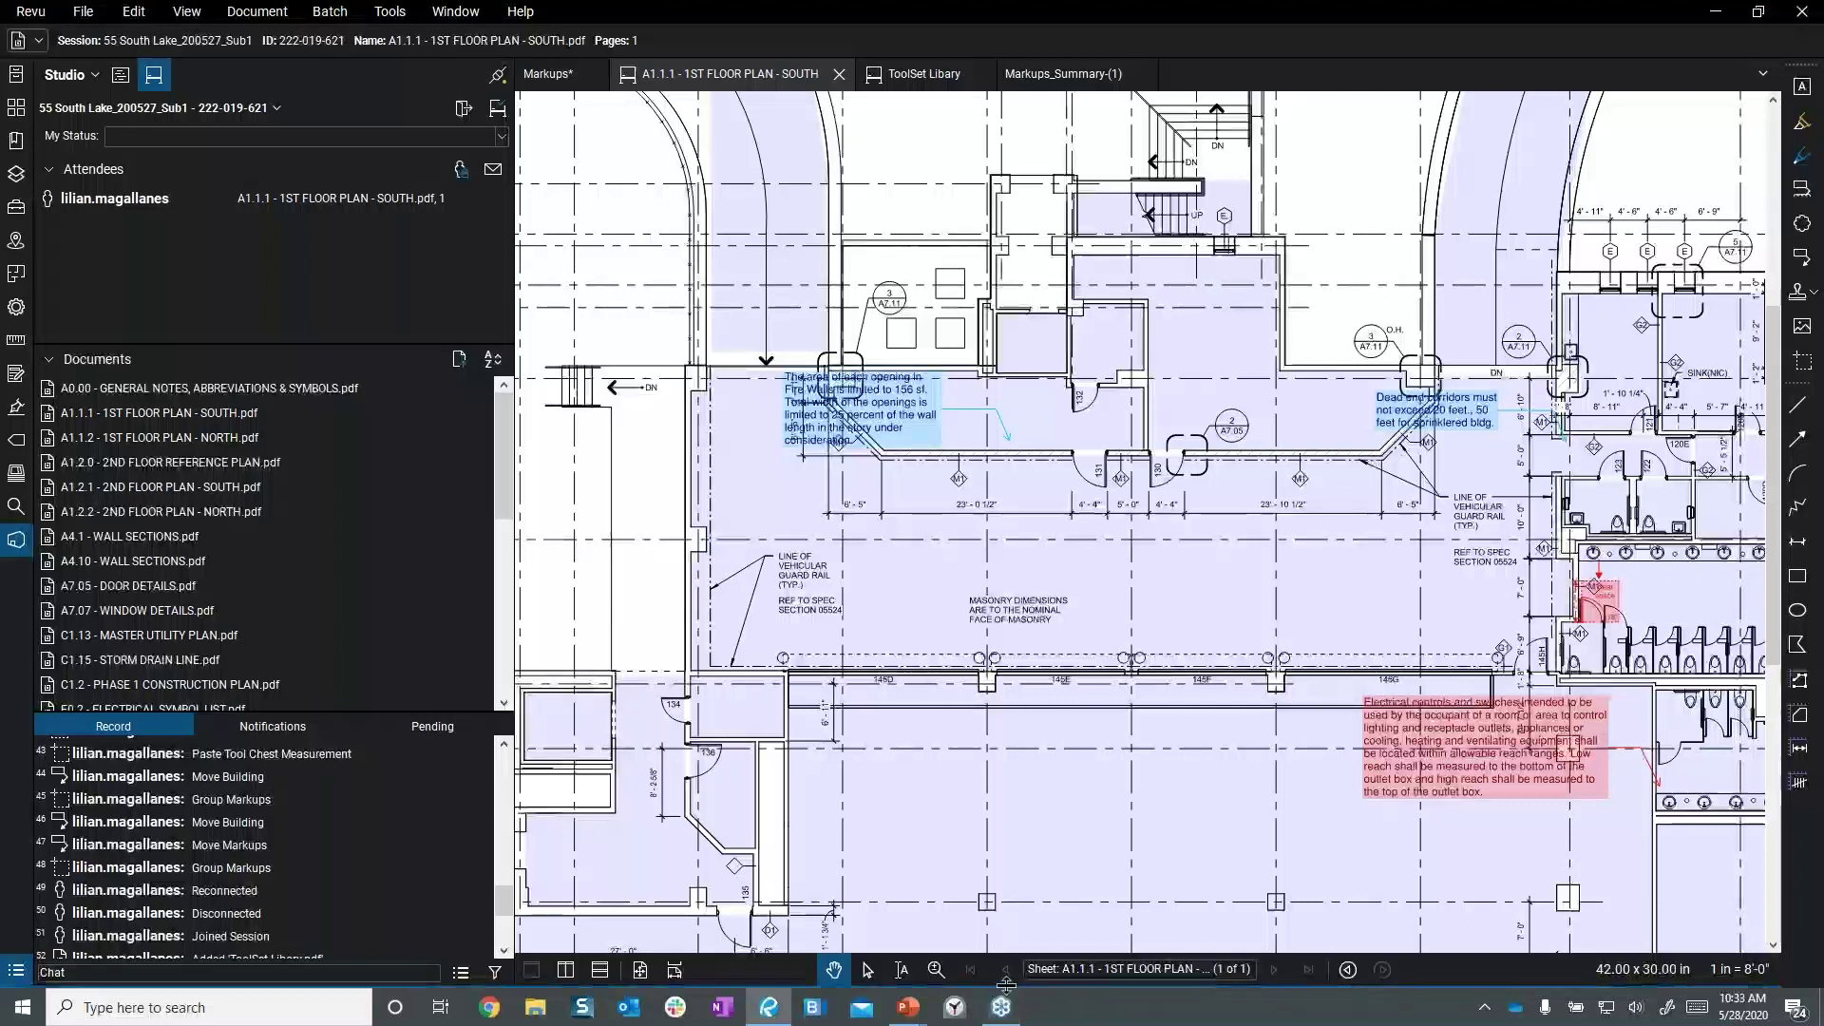
key("alt+l")
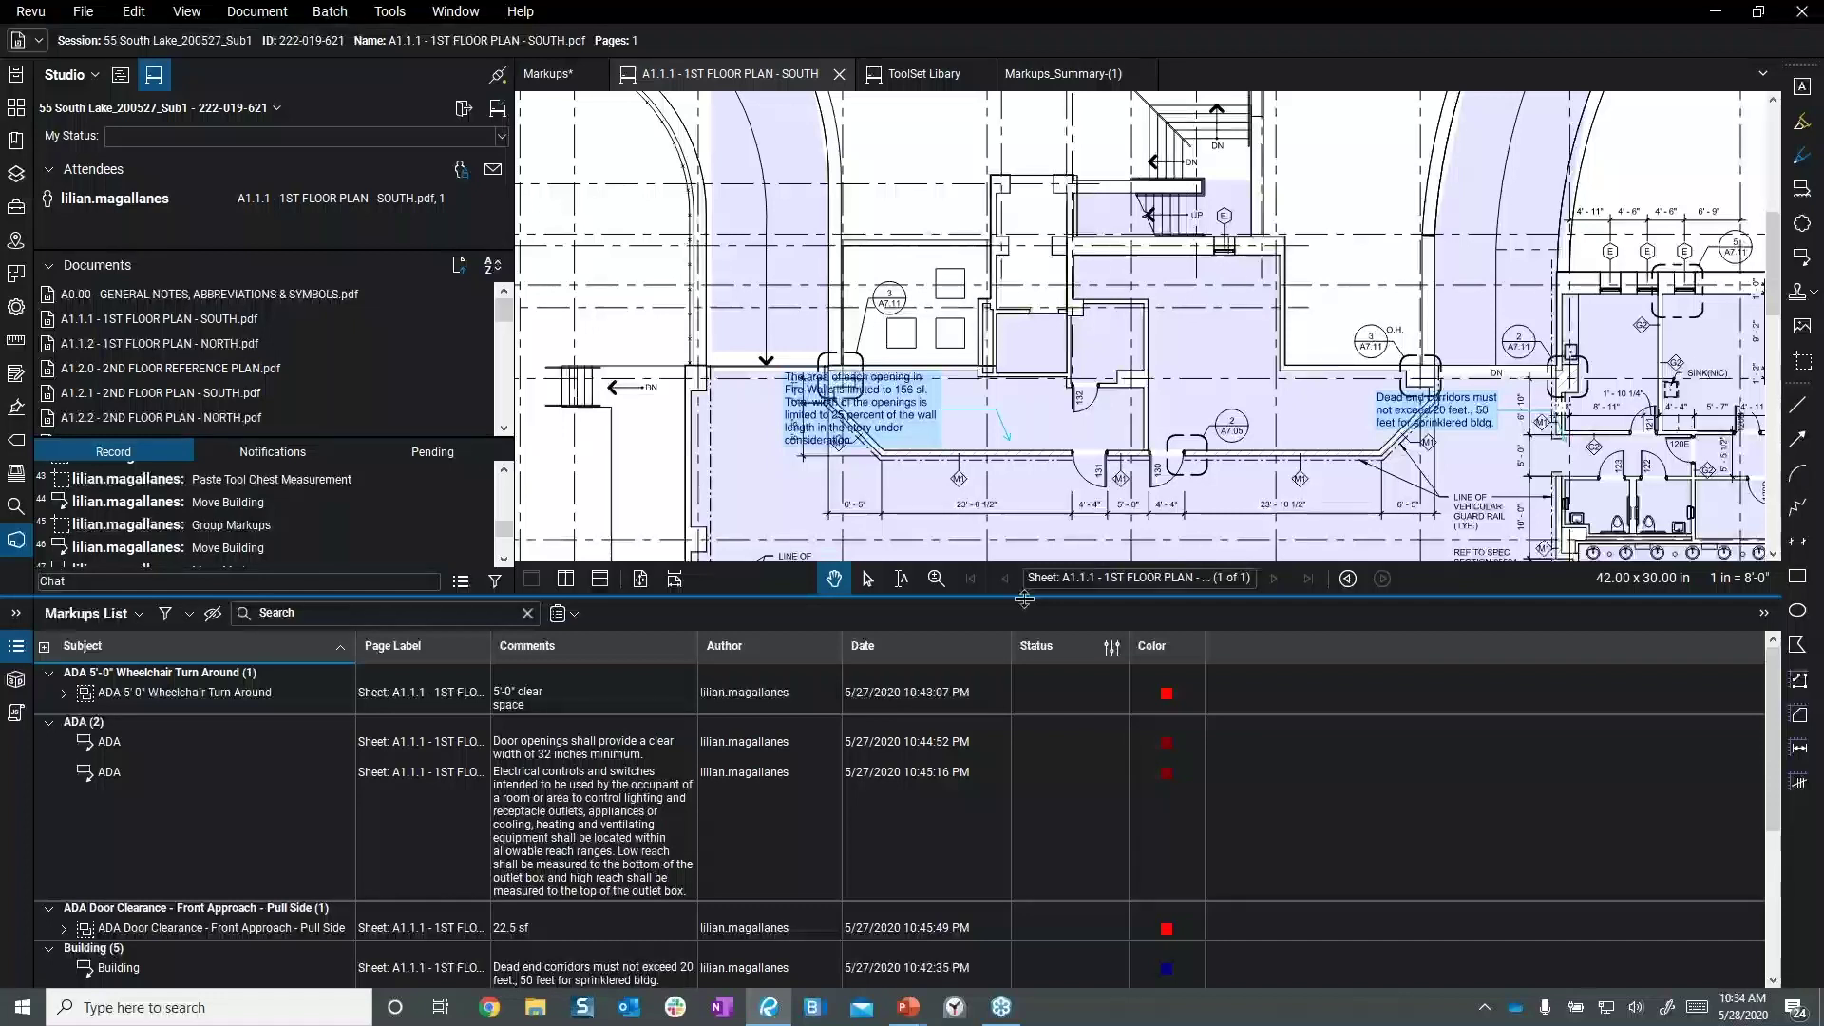
- Look through the Studio session's document list down to ToolSet Libary.pdf
scroll(298, 337, "down", 5)
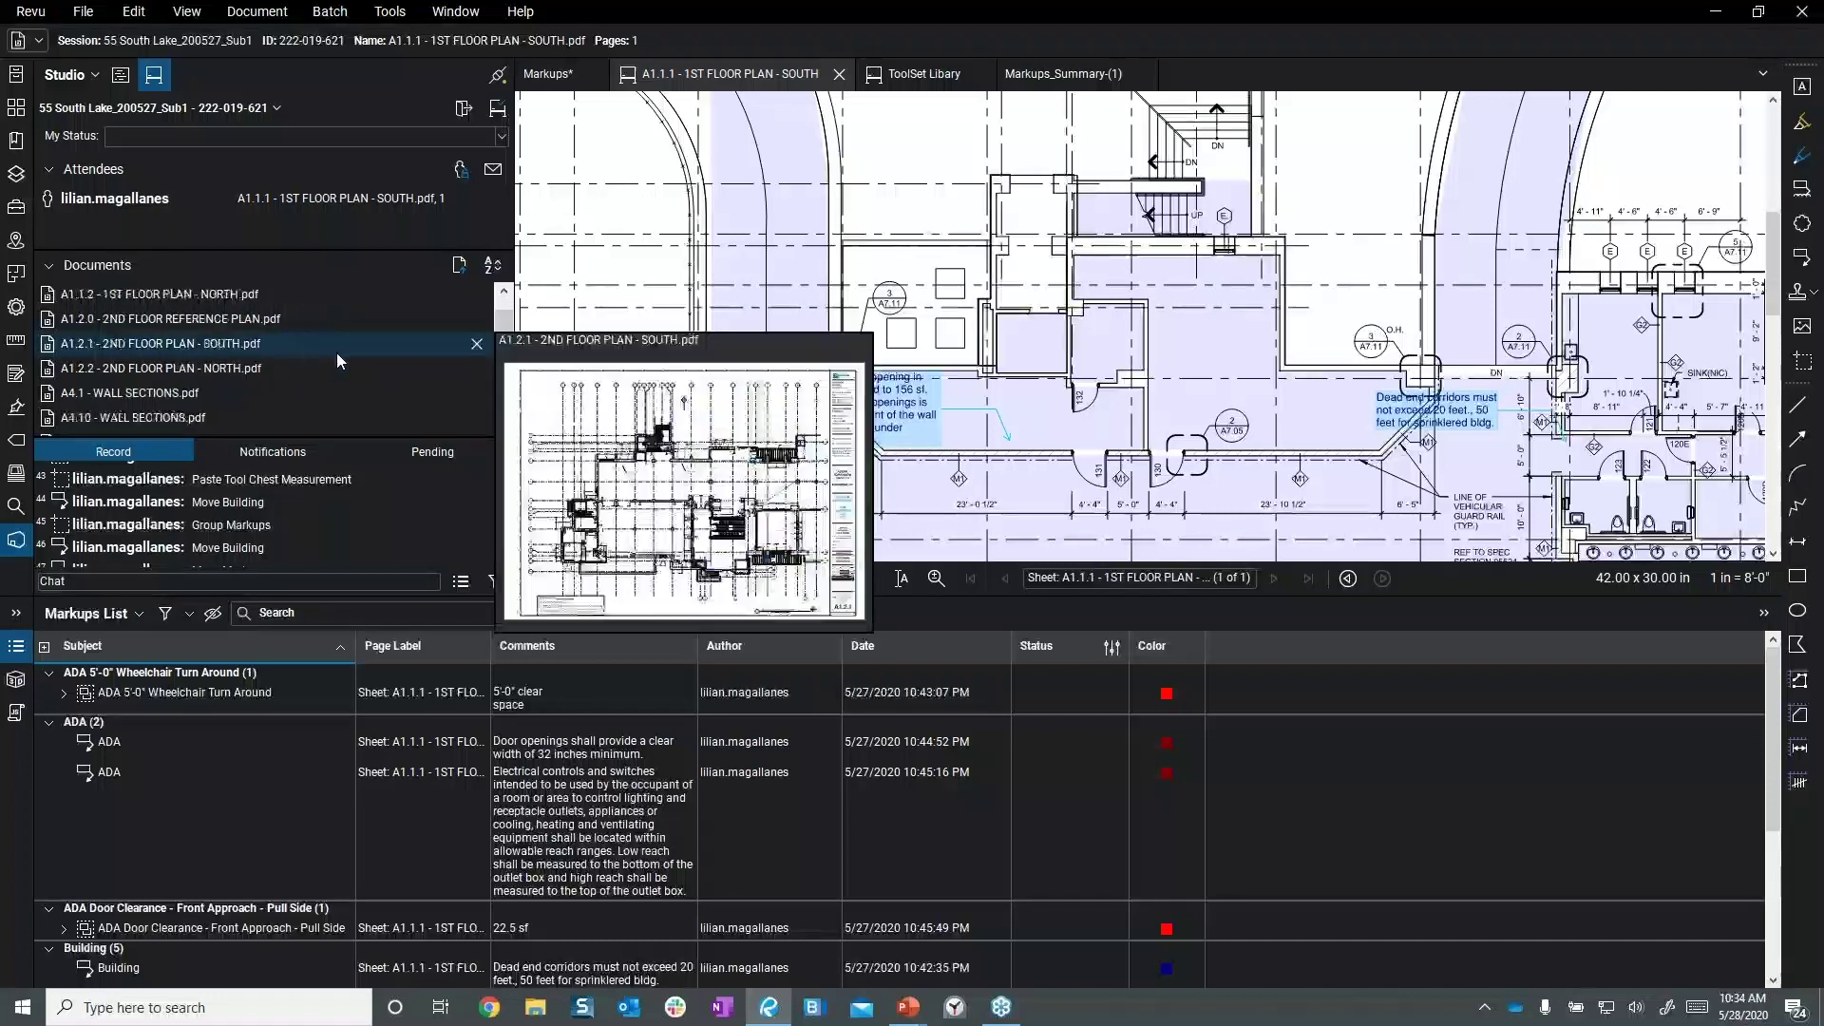
mouse_move(342, 375)
scroll(190, 399, "down", 5)
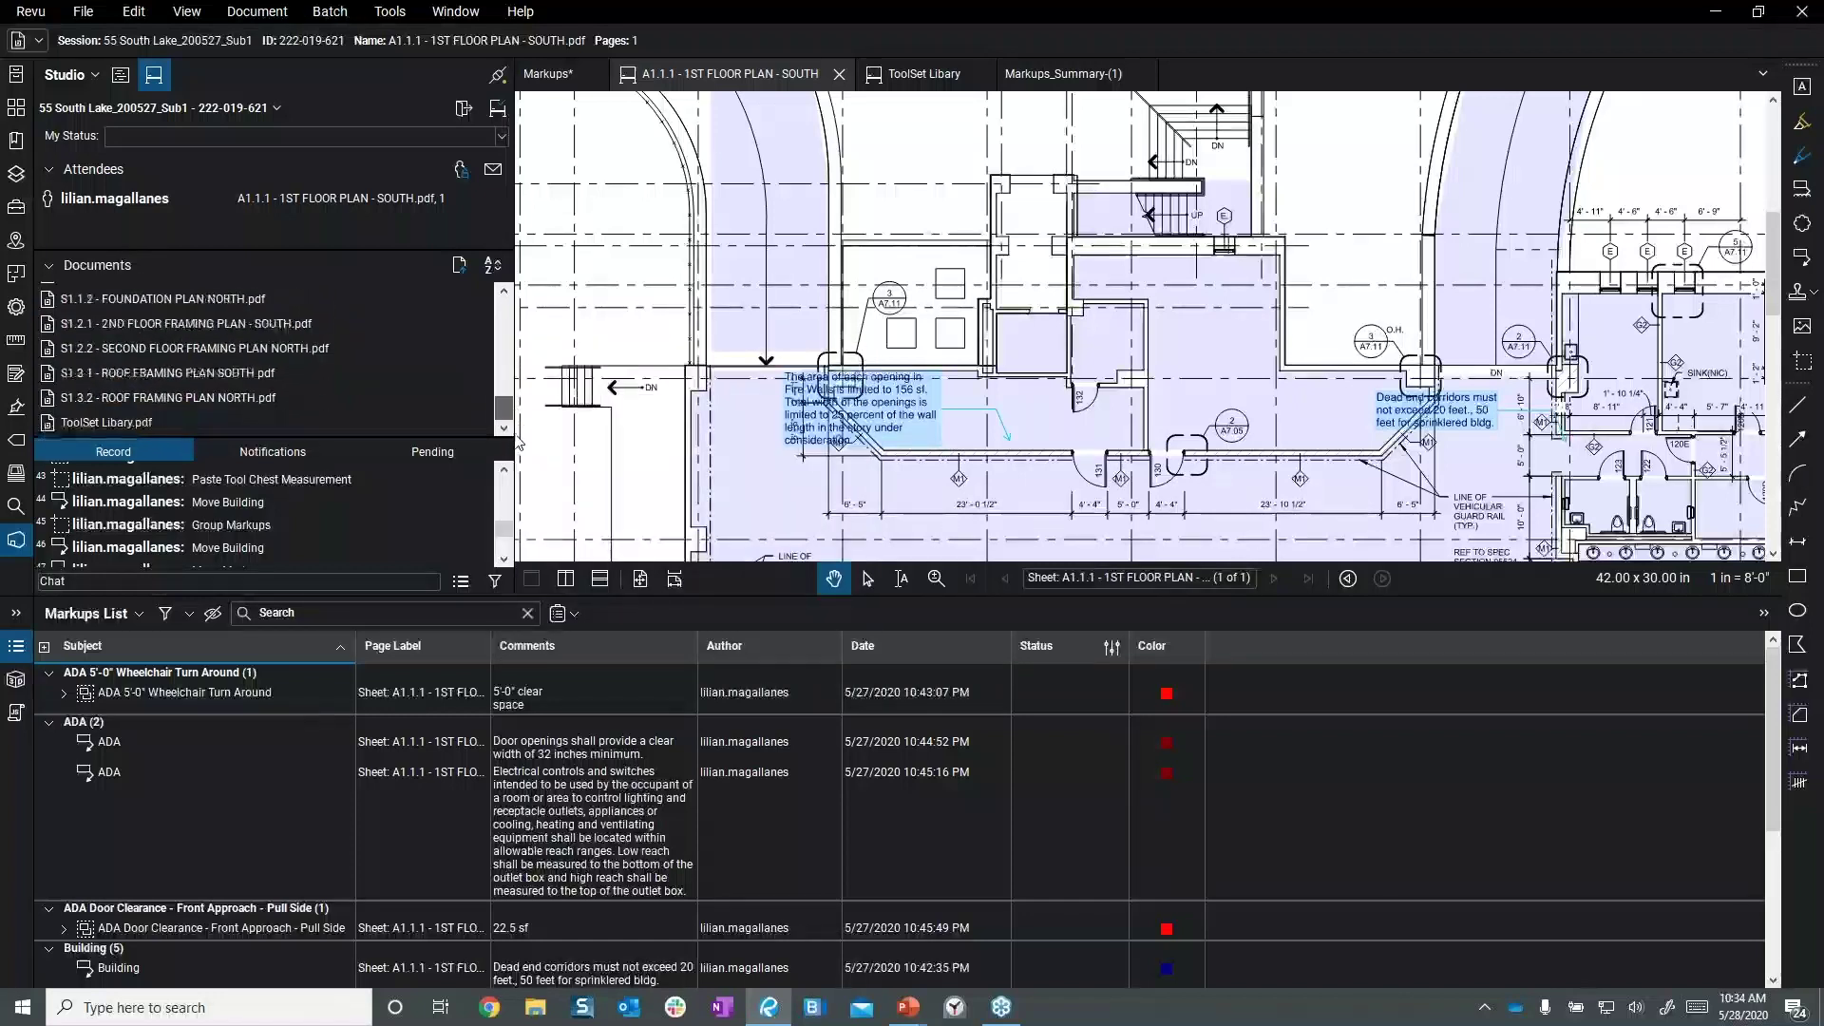
- Look through the comments in the Markups List down to the Building group and return to the list's start
mouse_move(152, 420)
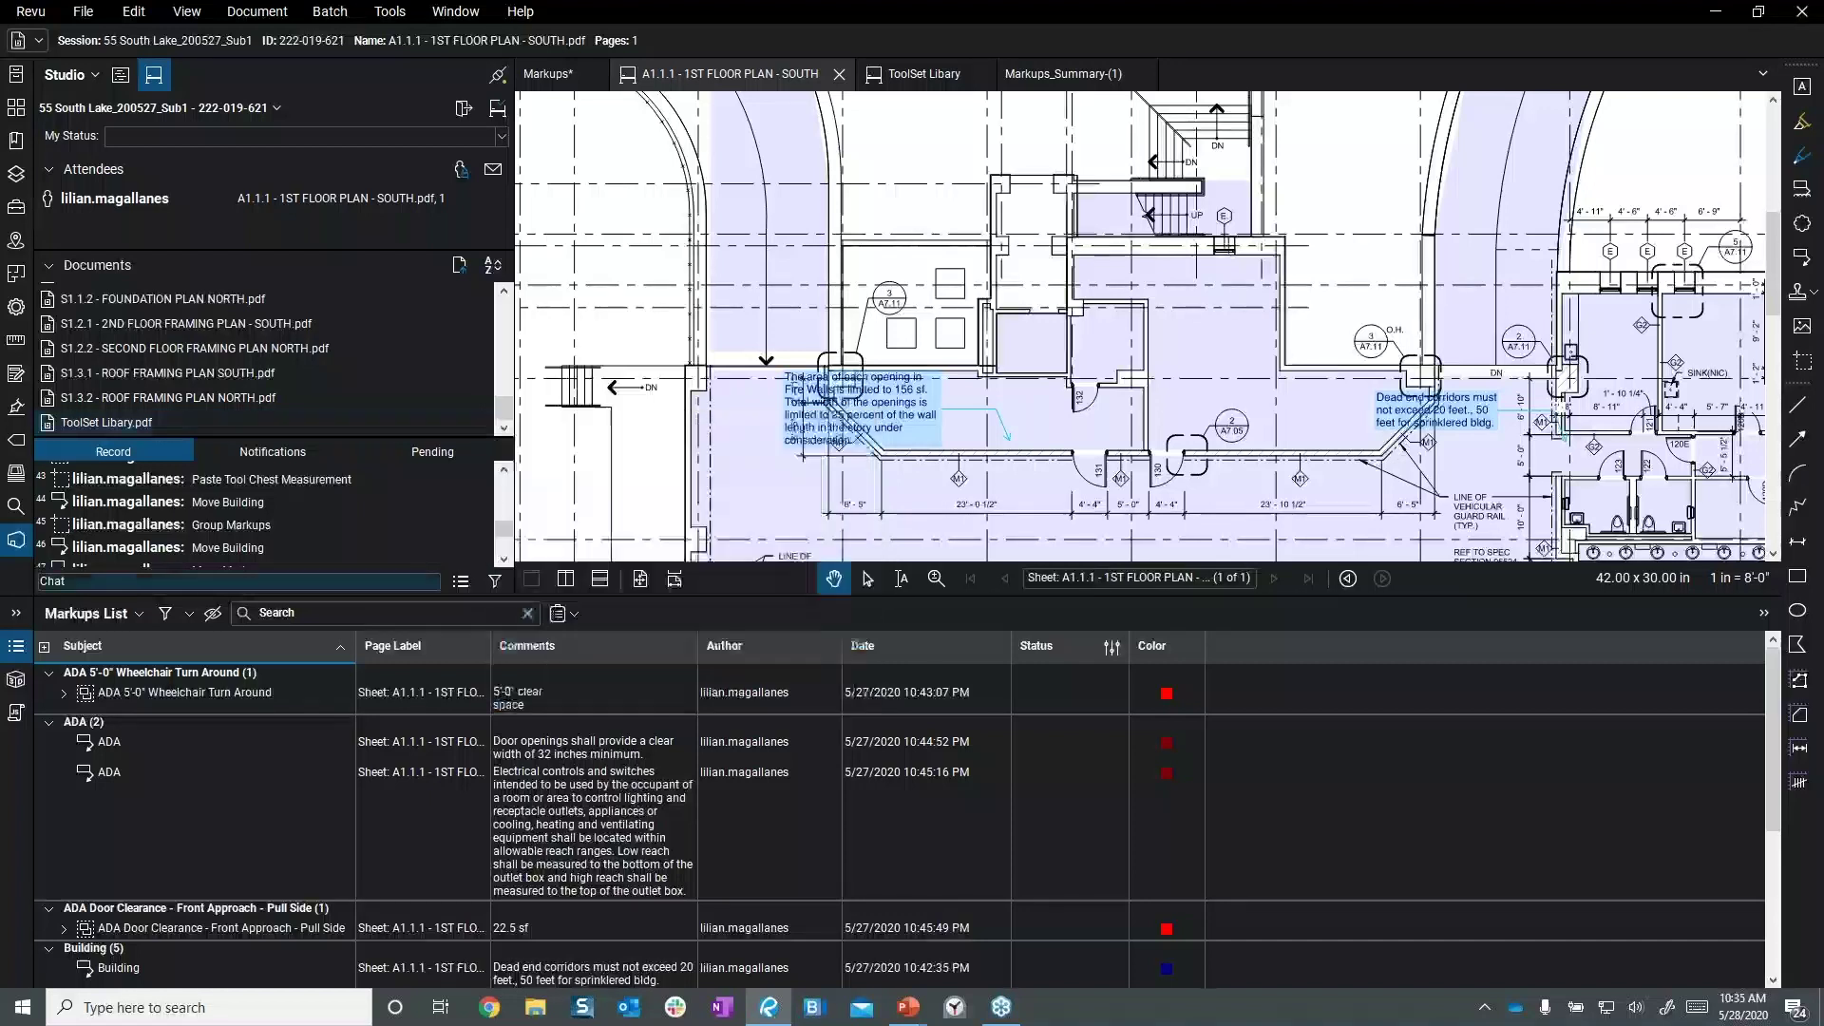
scroll(316, 775, "down", 3)
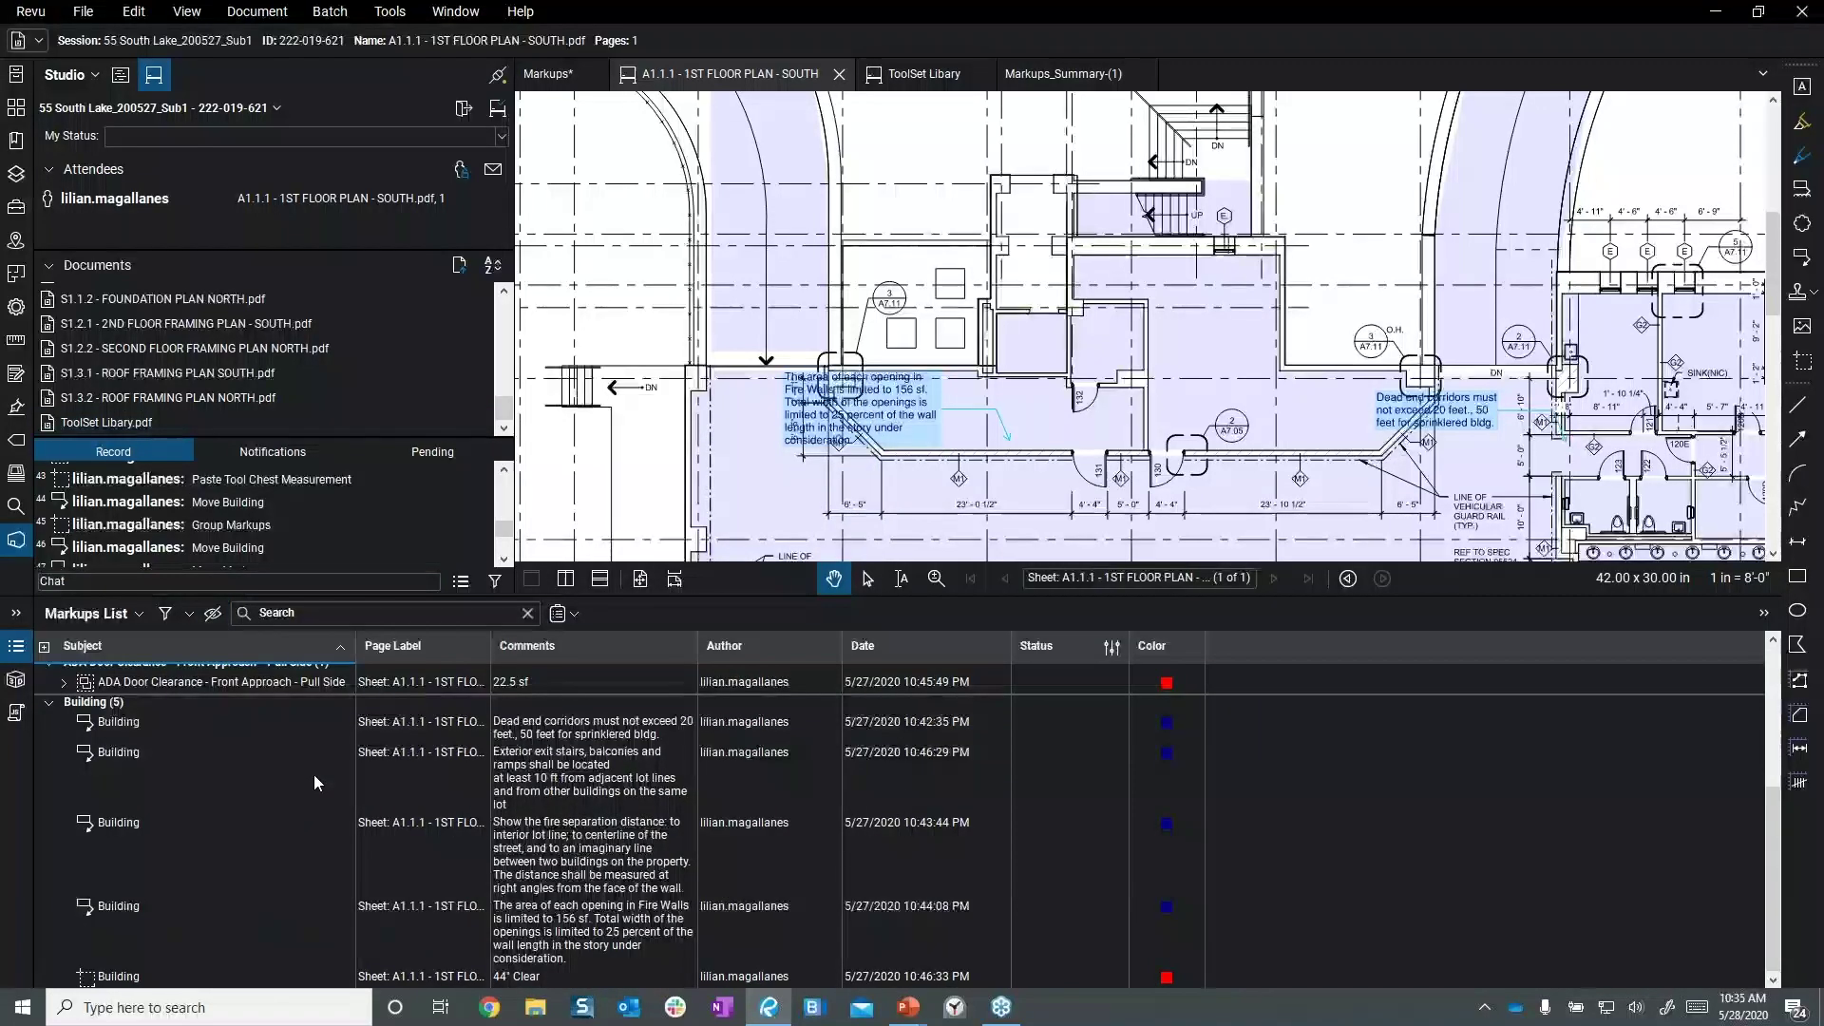
scroll(328, 817, "up", 3)
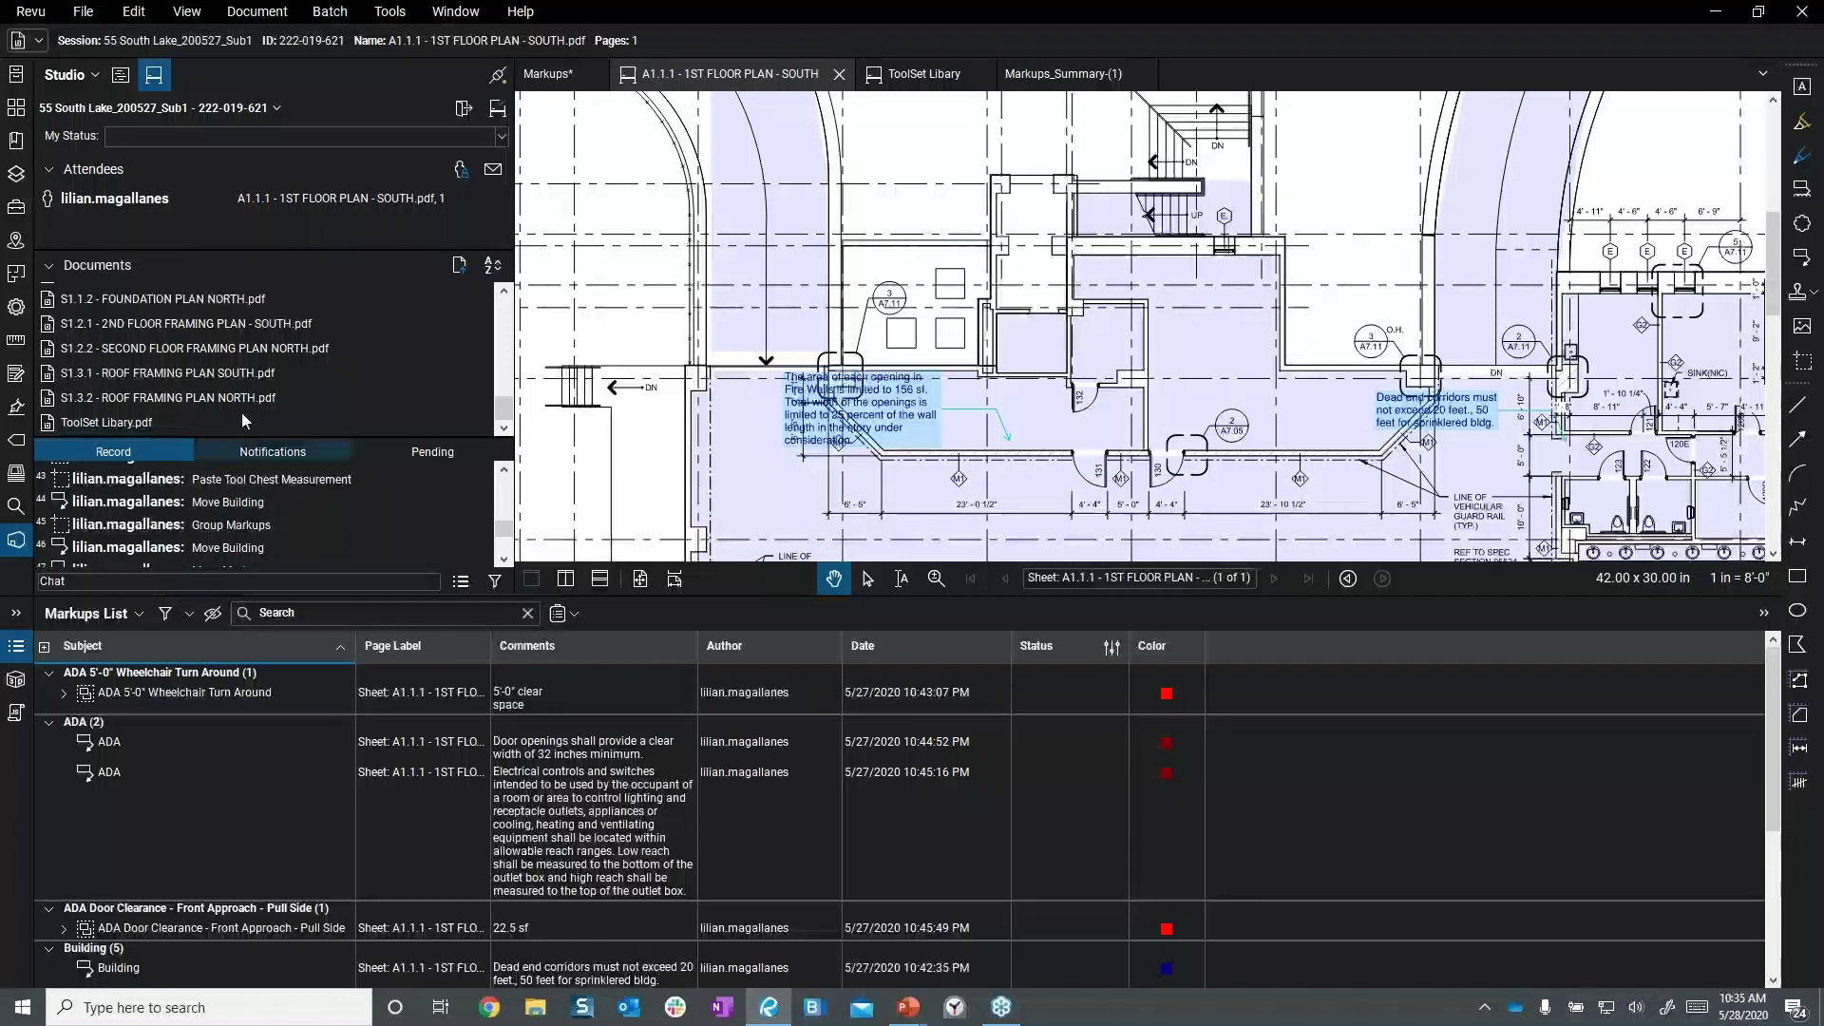
- Browse back up the Studio session's document list and examine the latest file attachment entries in the session record
scroll(336, 357, "up", 3)
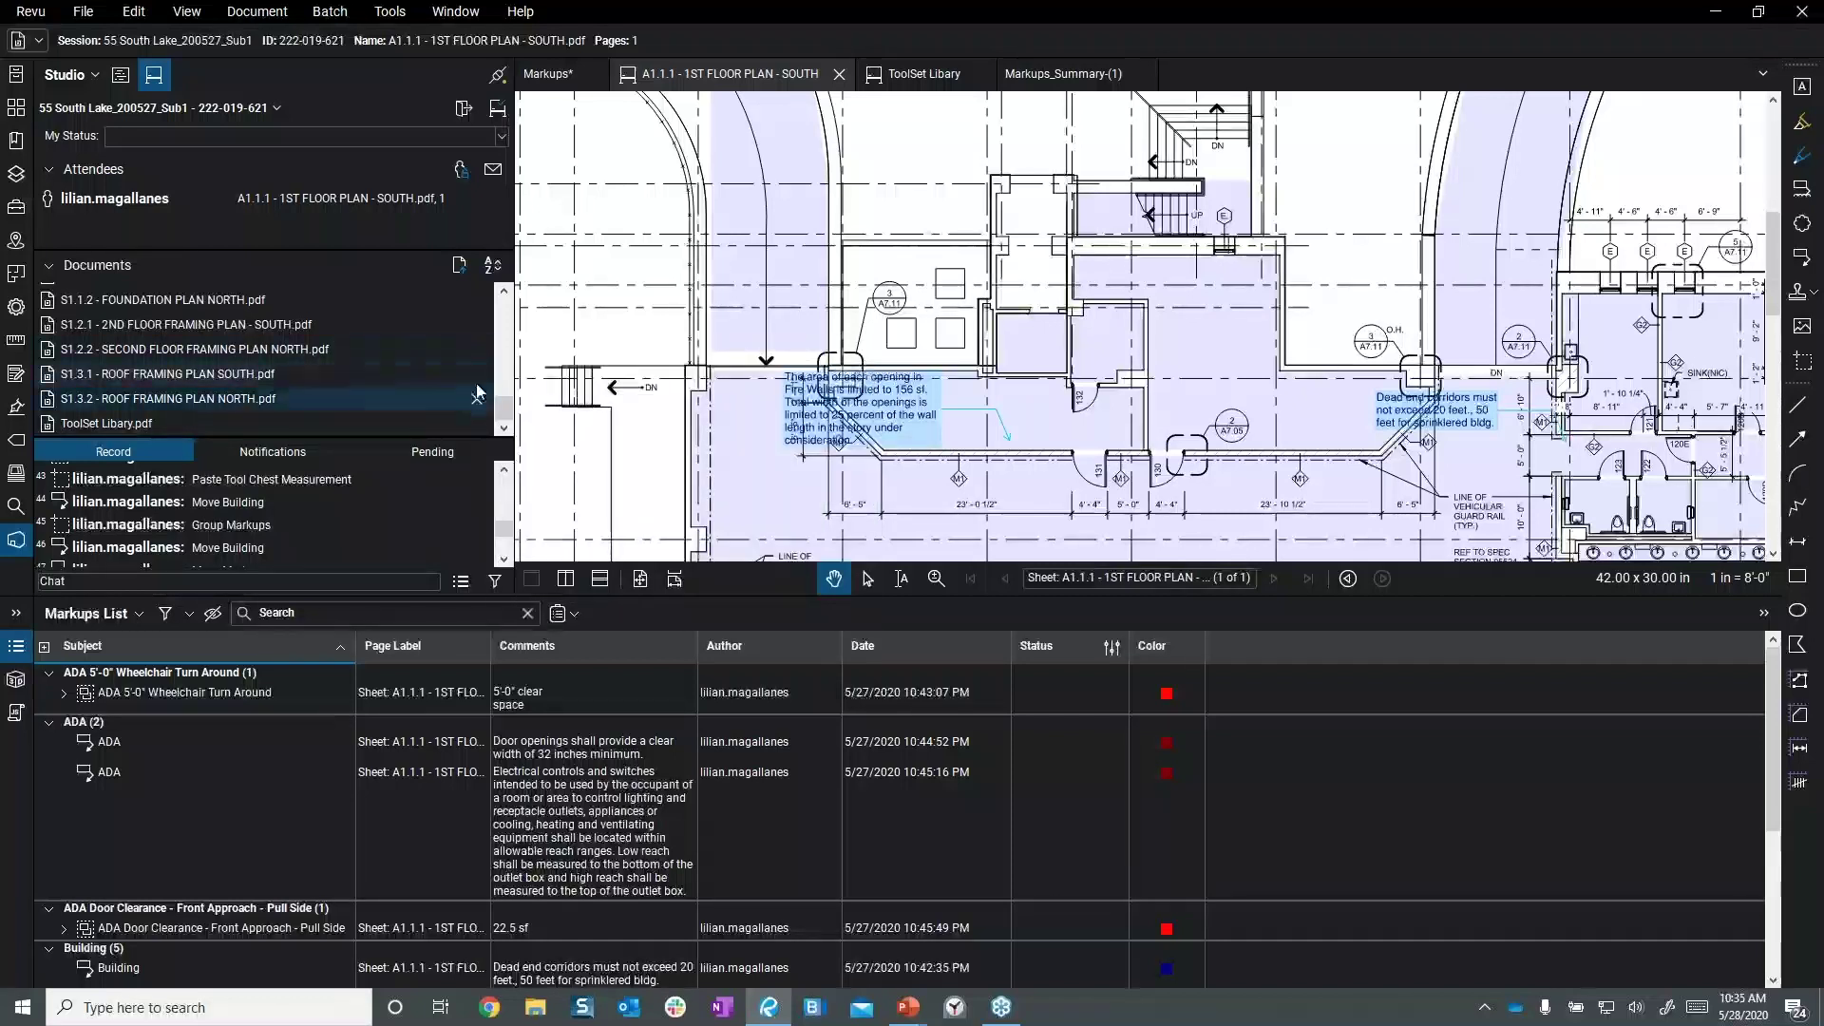
scroll(236, 364, "up", 2)
mouse_move(220, 355)
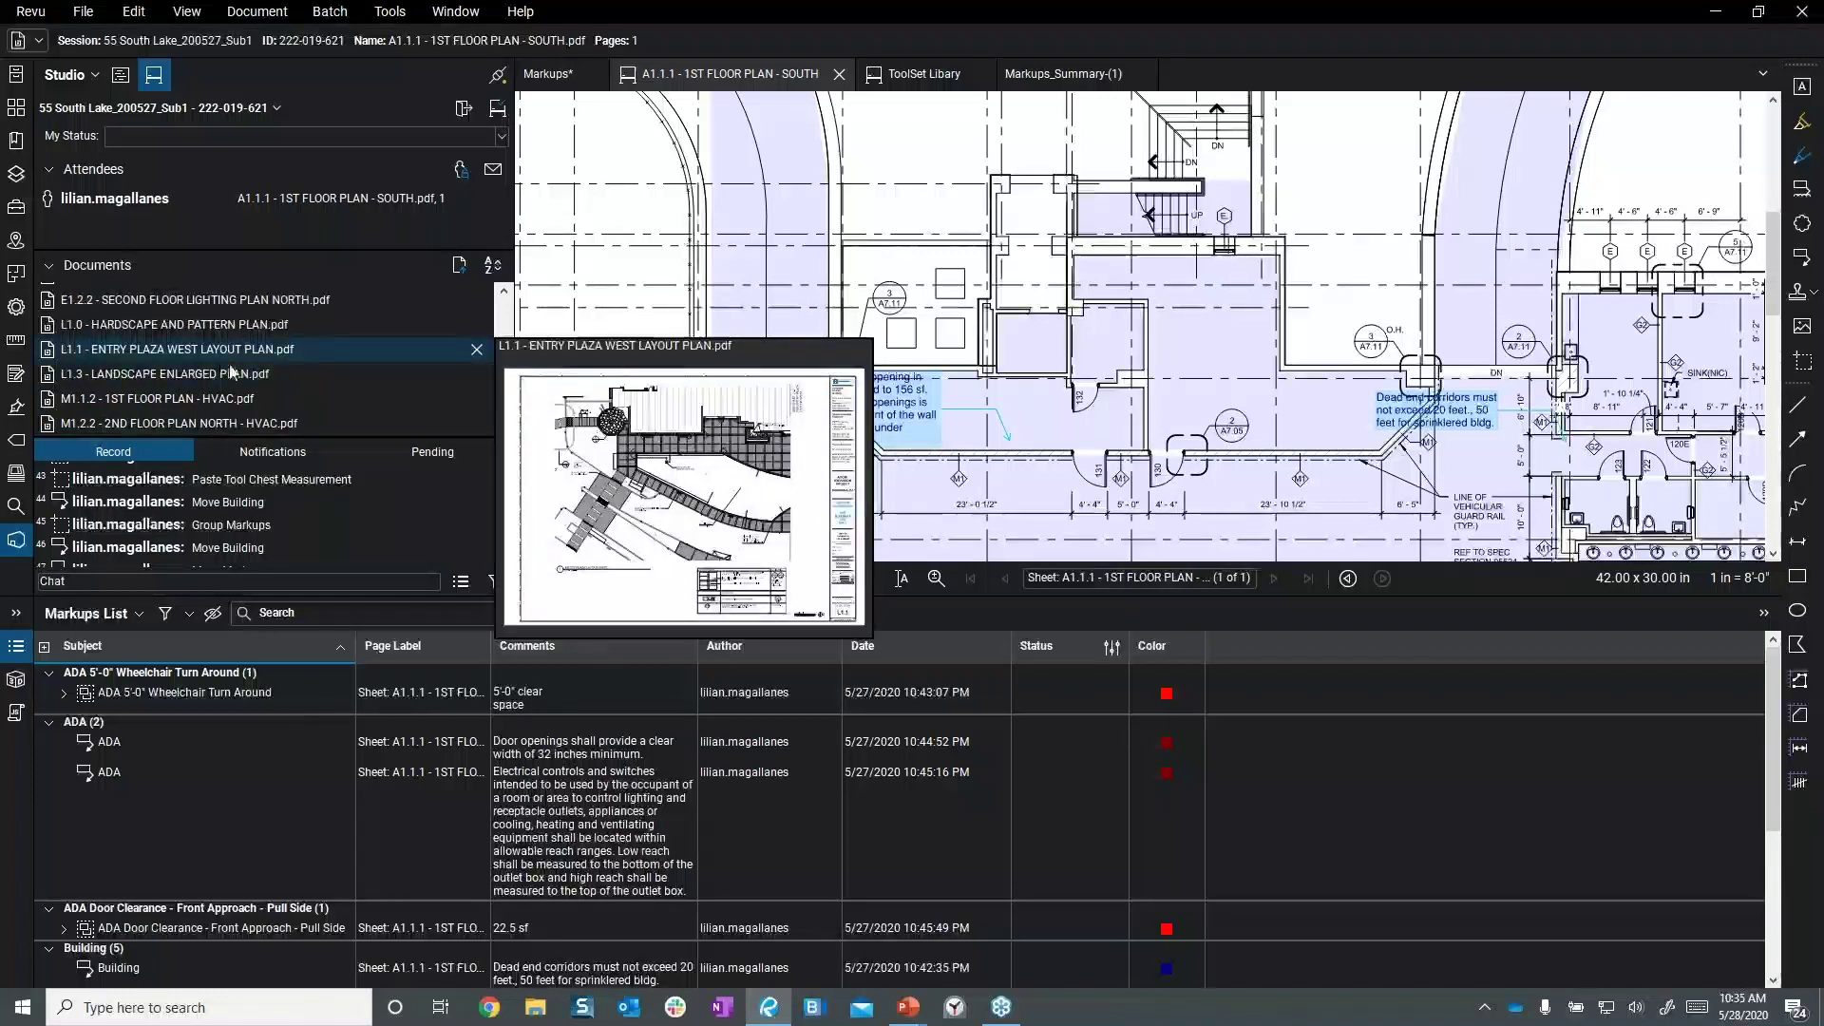
scroll(228, 366, "up", 3)
scroll(242, 382, "up", 1)
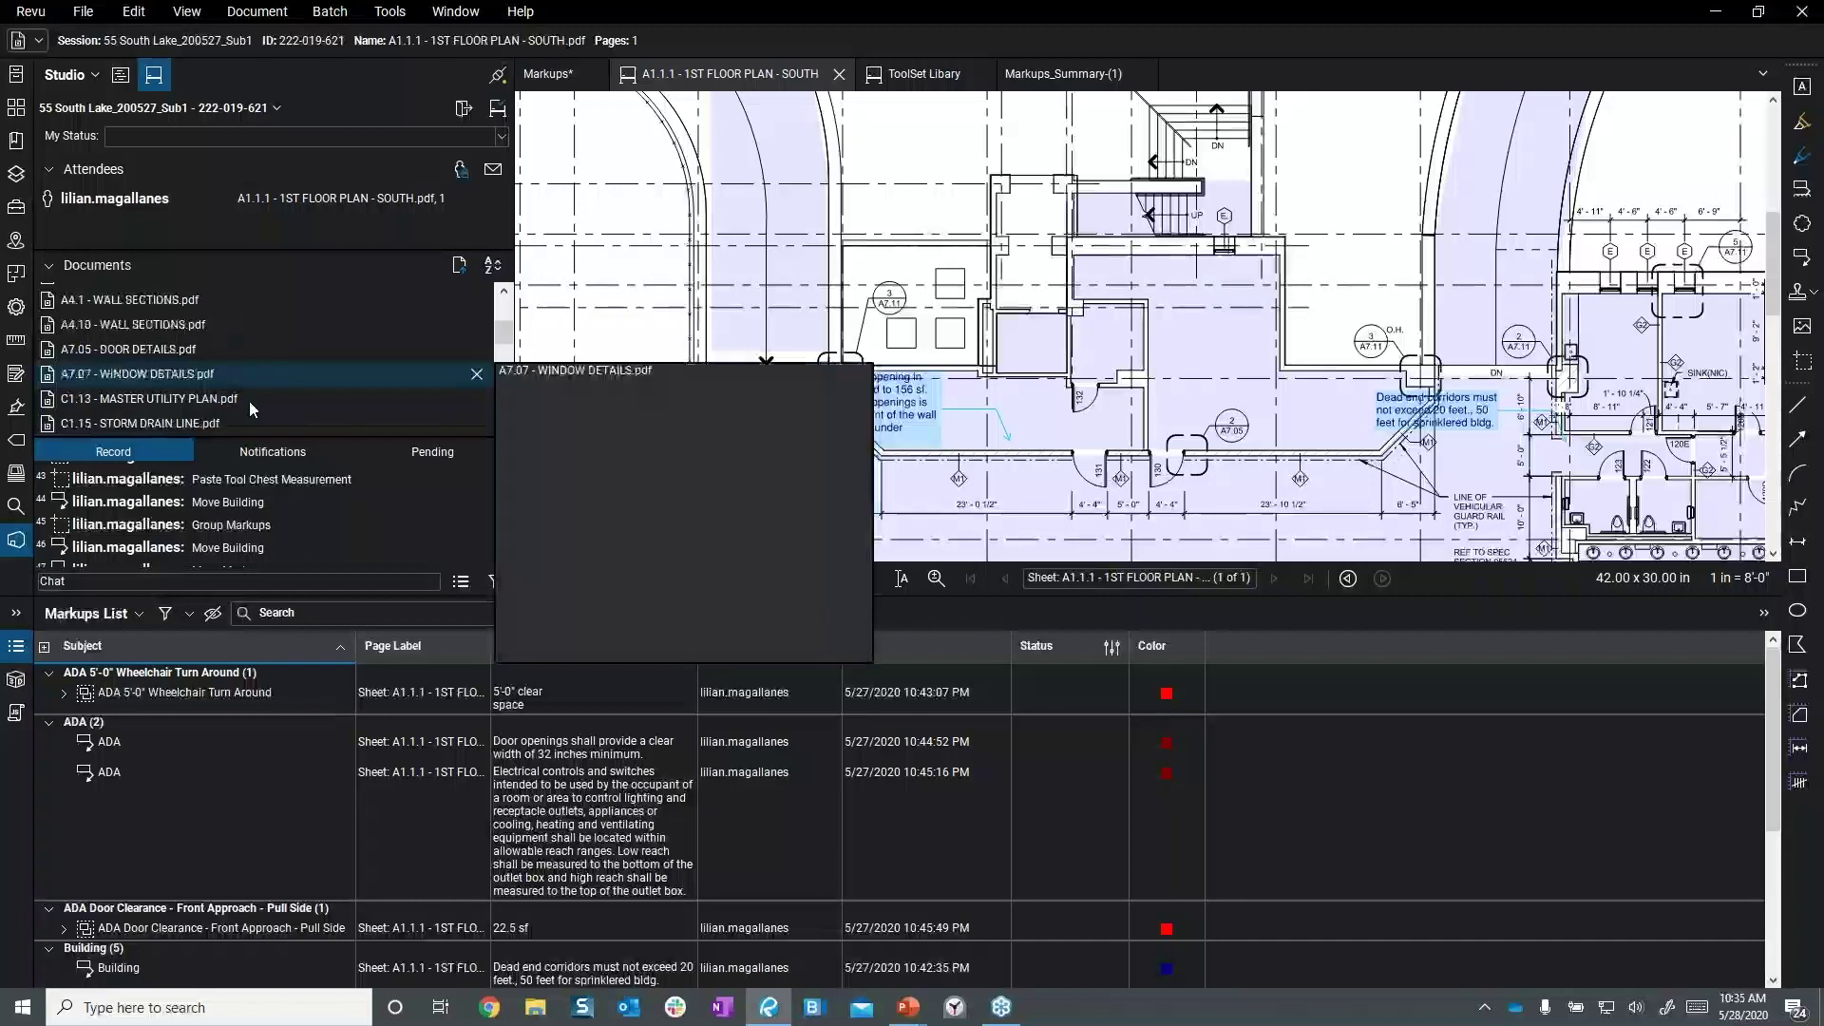
scroll(250, 527, "down", 2)
scroll(249, 527, "down", 3)
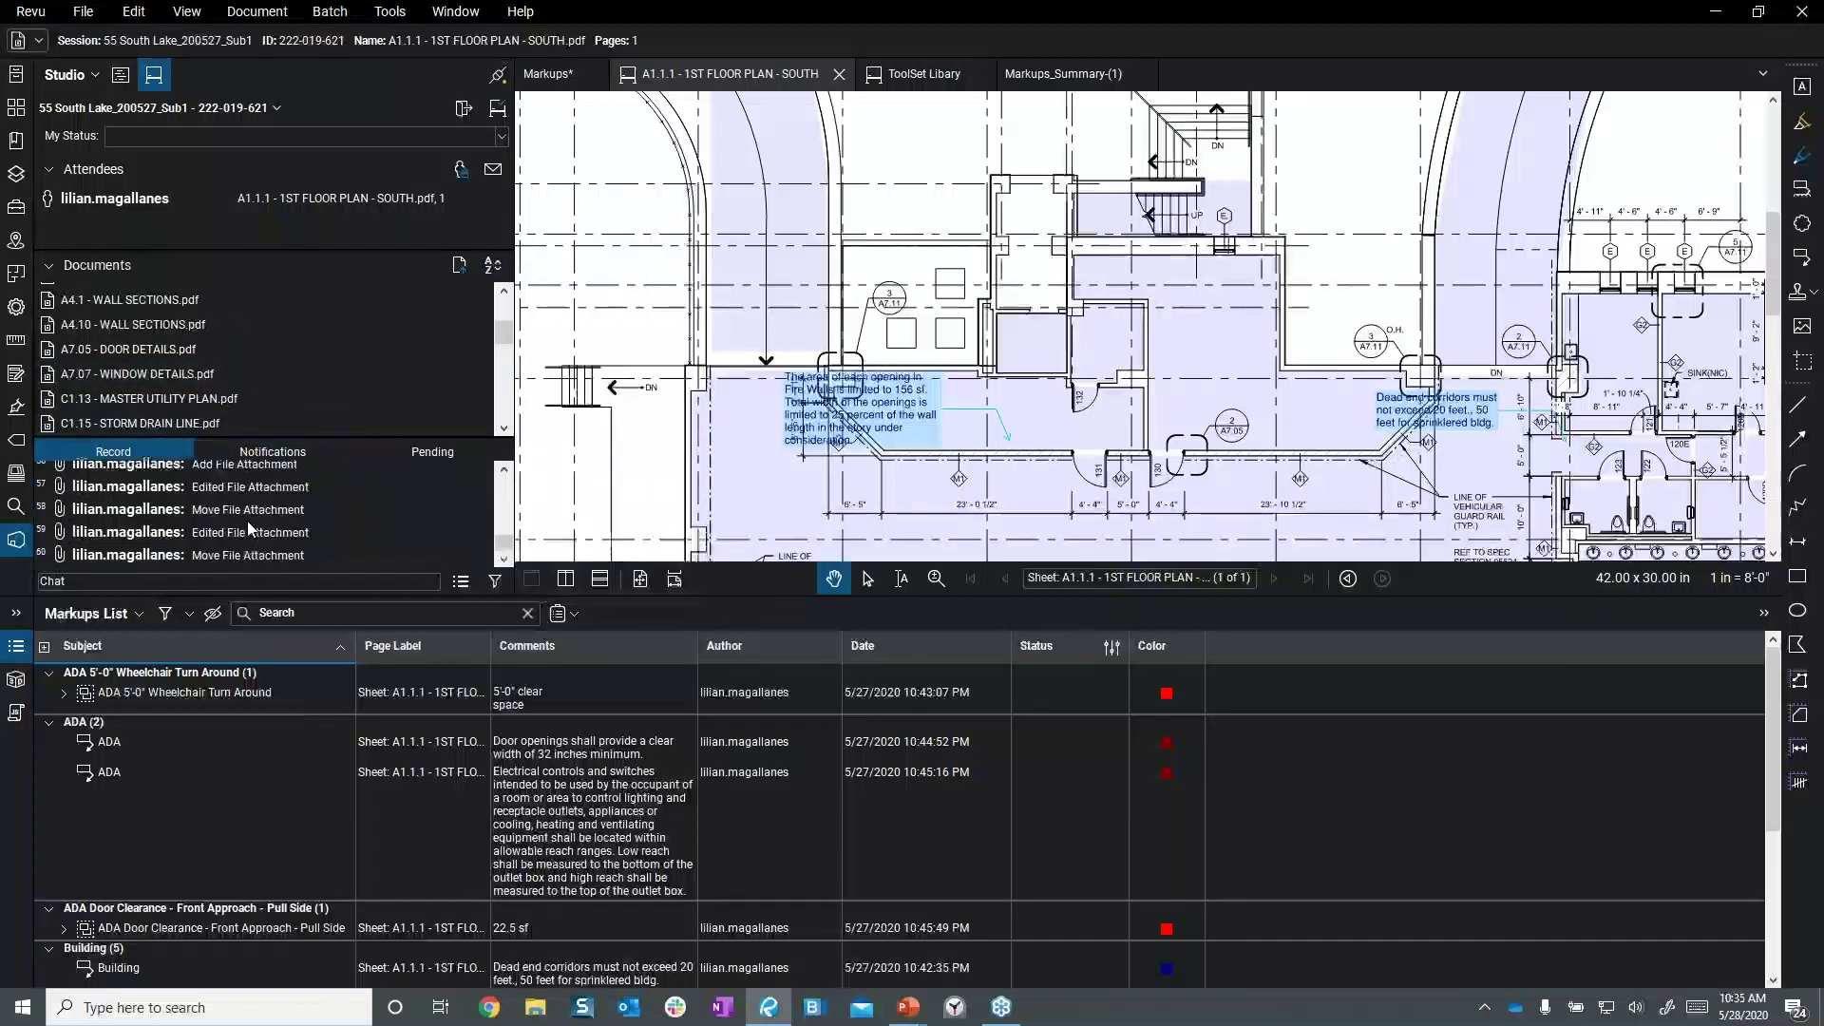
mouse_move(263, 522)
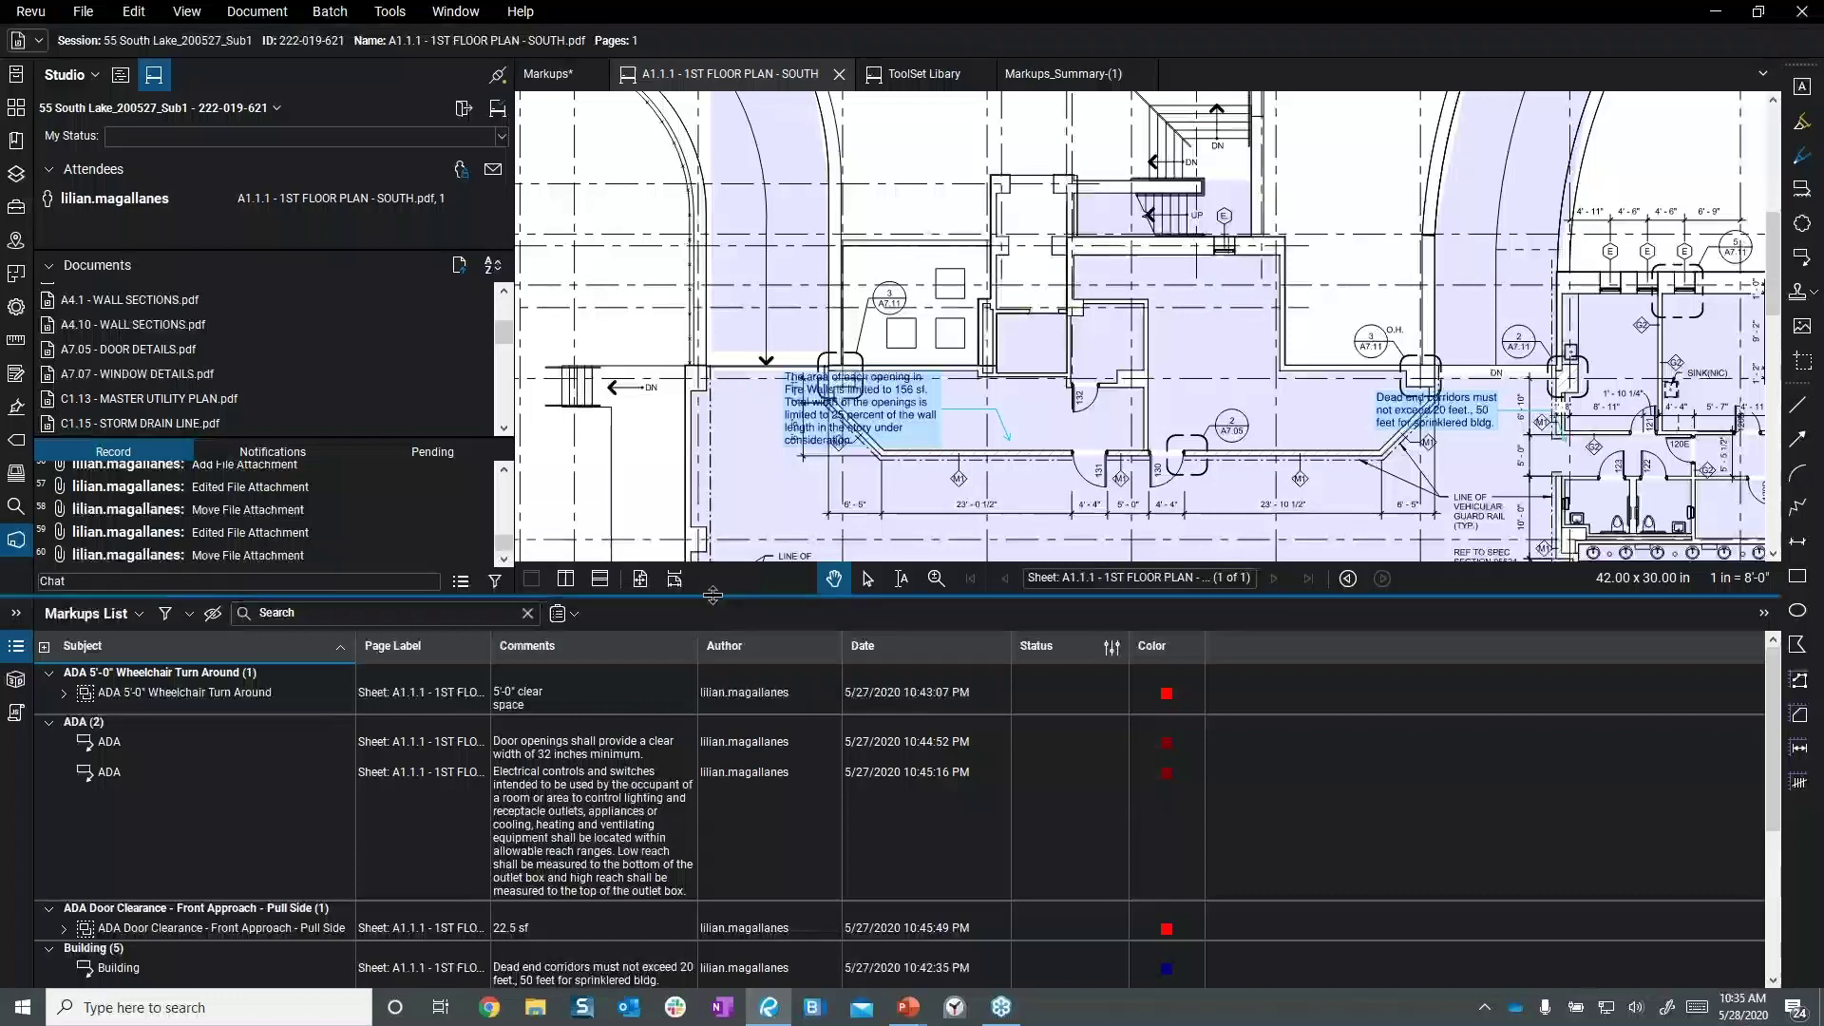
- Hide the Markups List while reviewing the commands available for the Fire Walls opening callout, and show the list again
left_click_drag(712, 595, 713, 984)
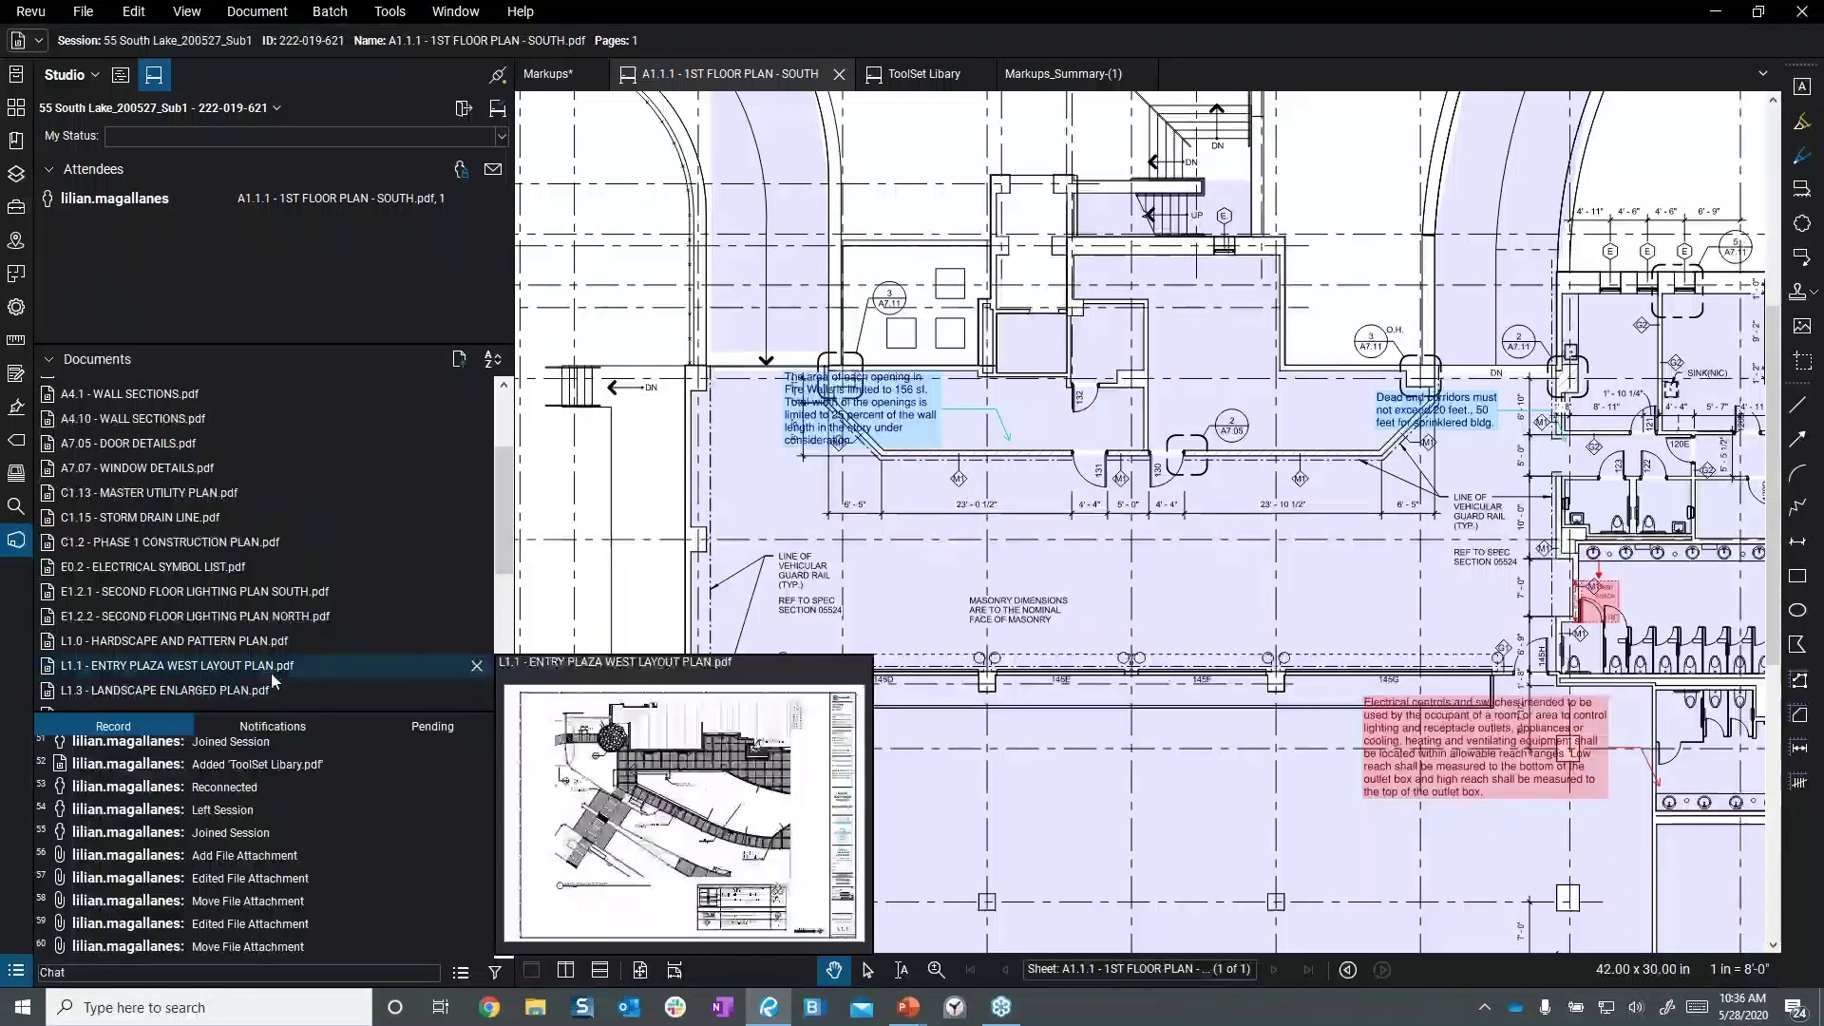
left_click(160, 972)
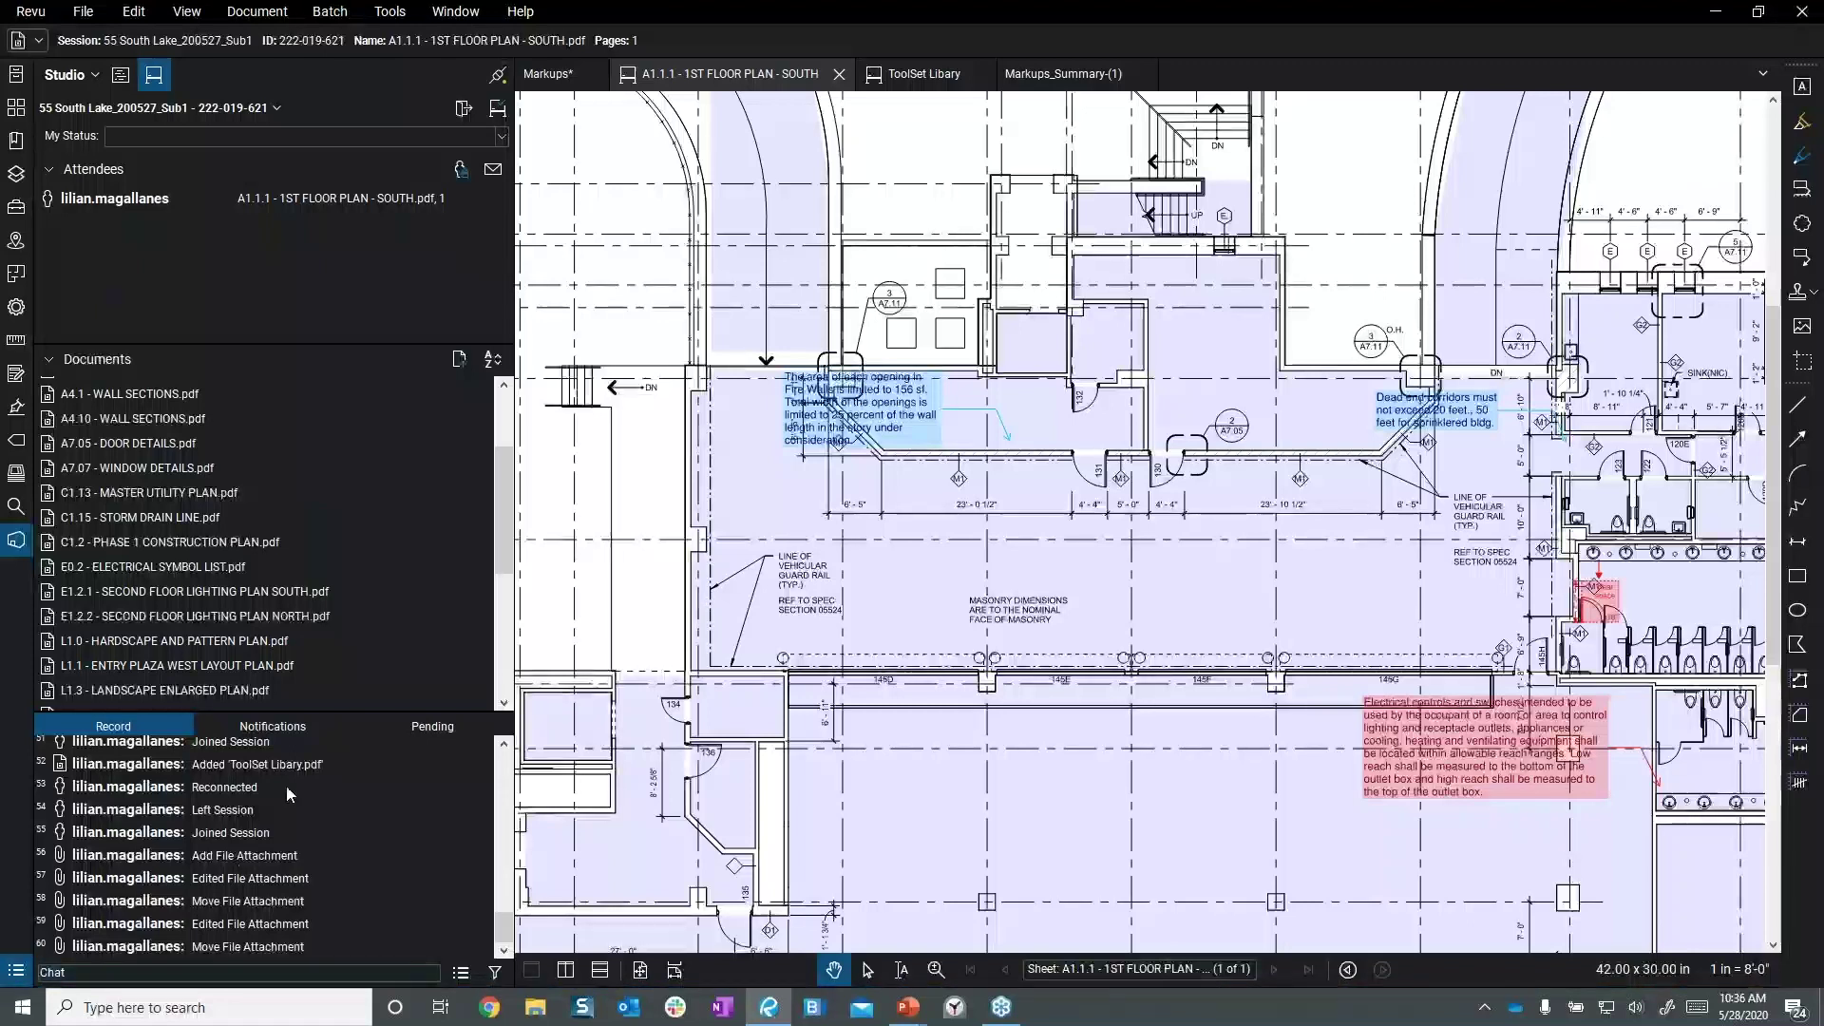
left_click(915, 416)
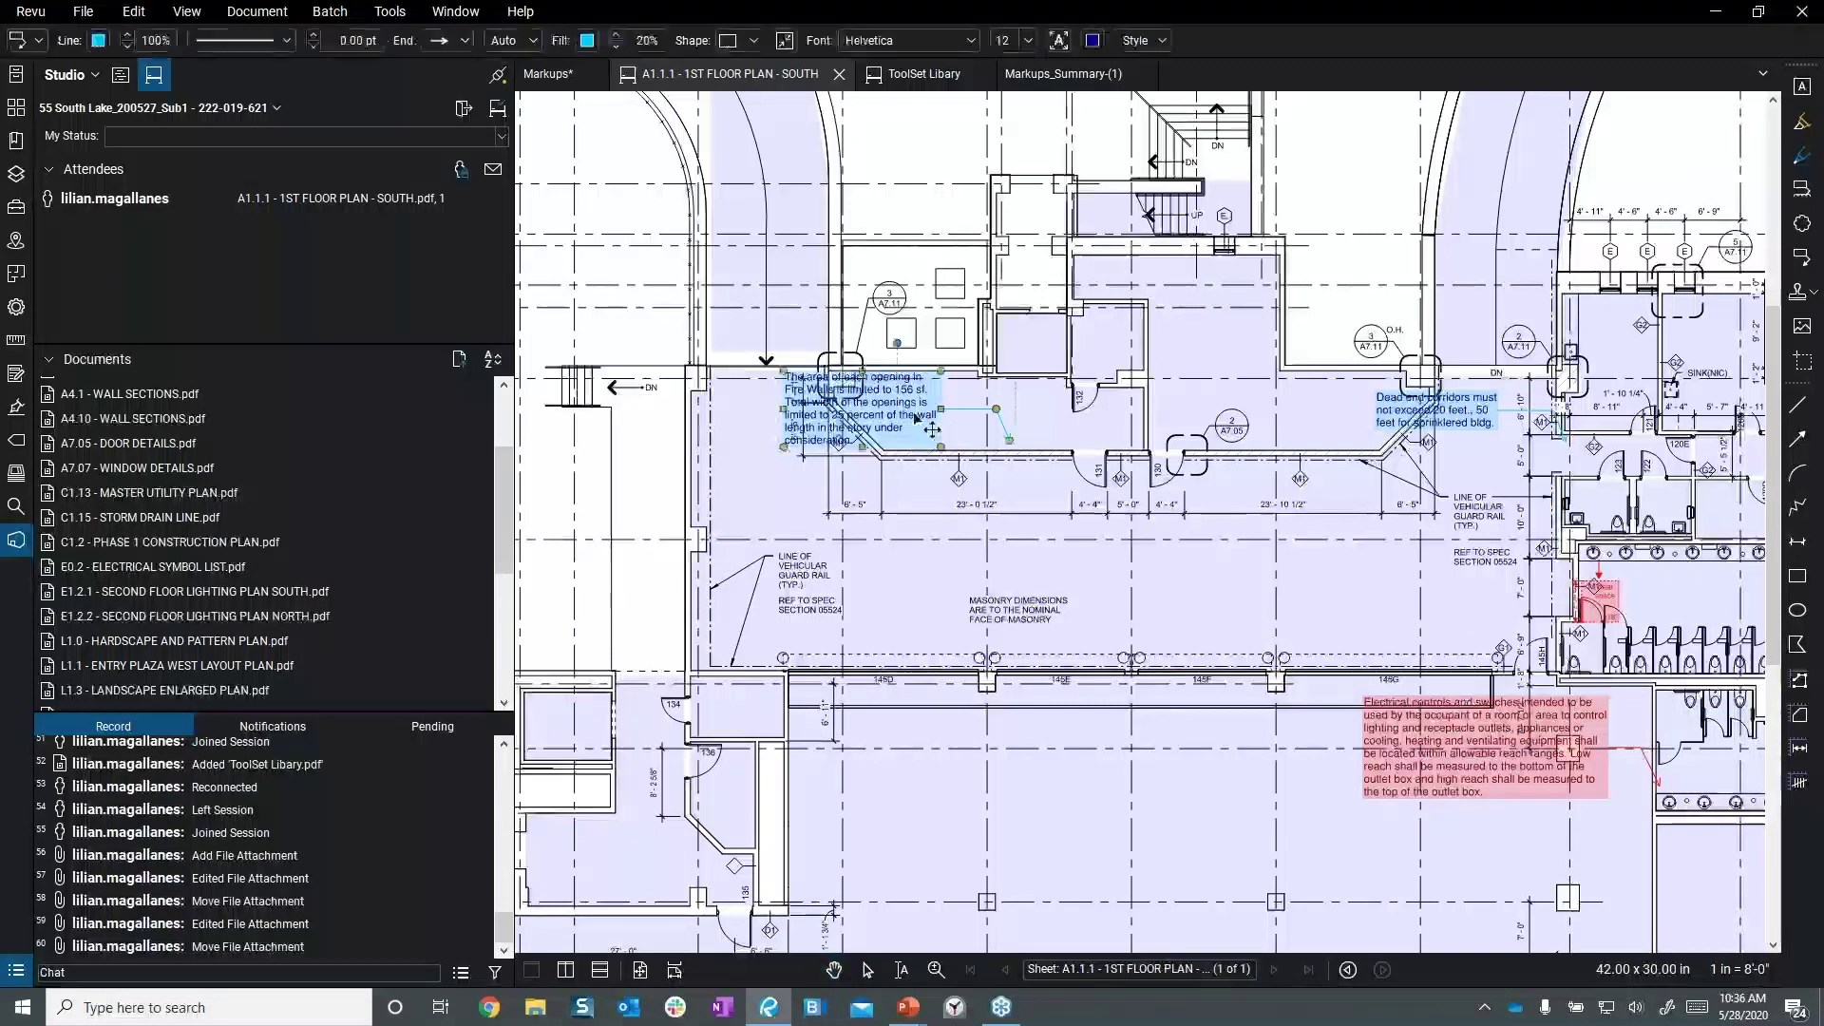
right_click(914, 393)
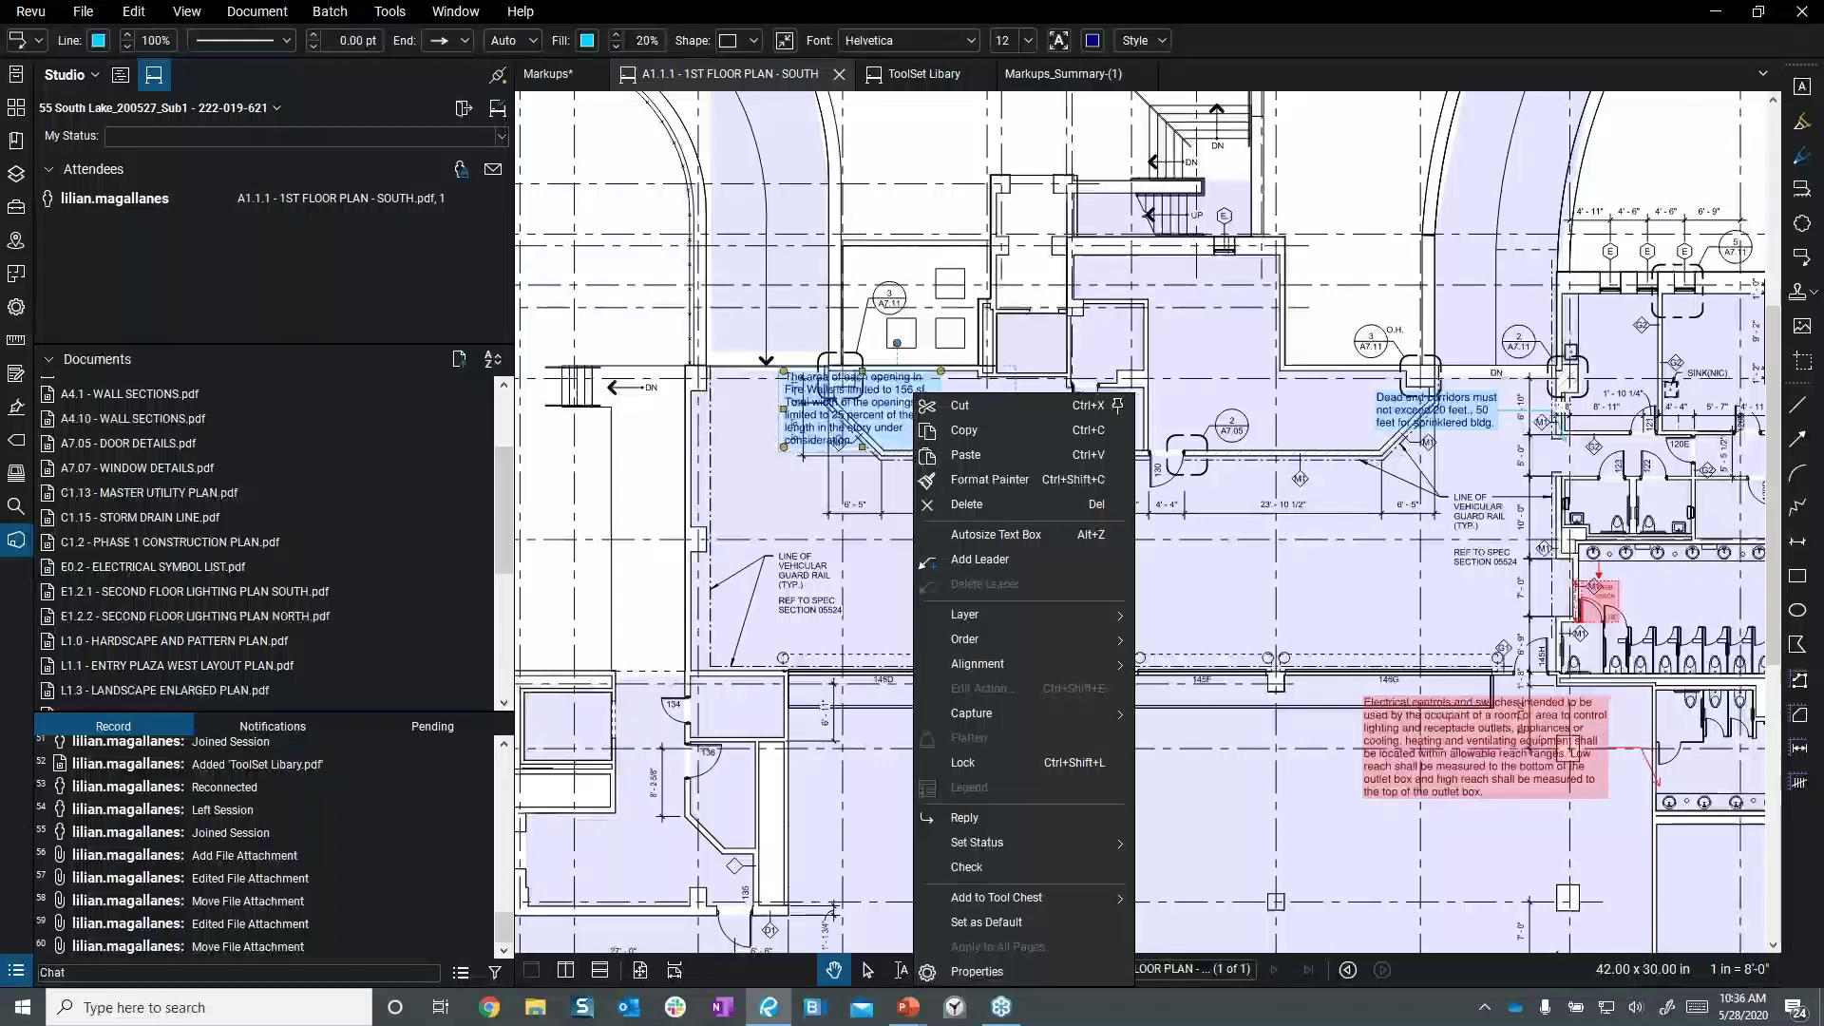
left_click(878, 444)
right_click(883, 425)
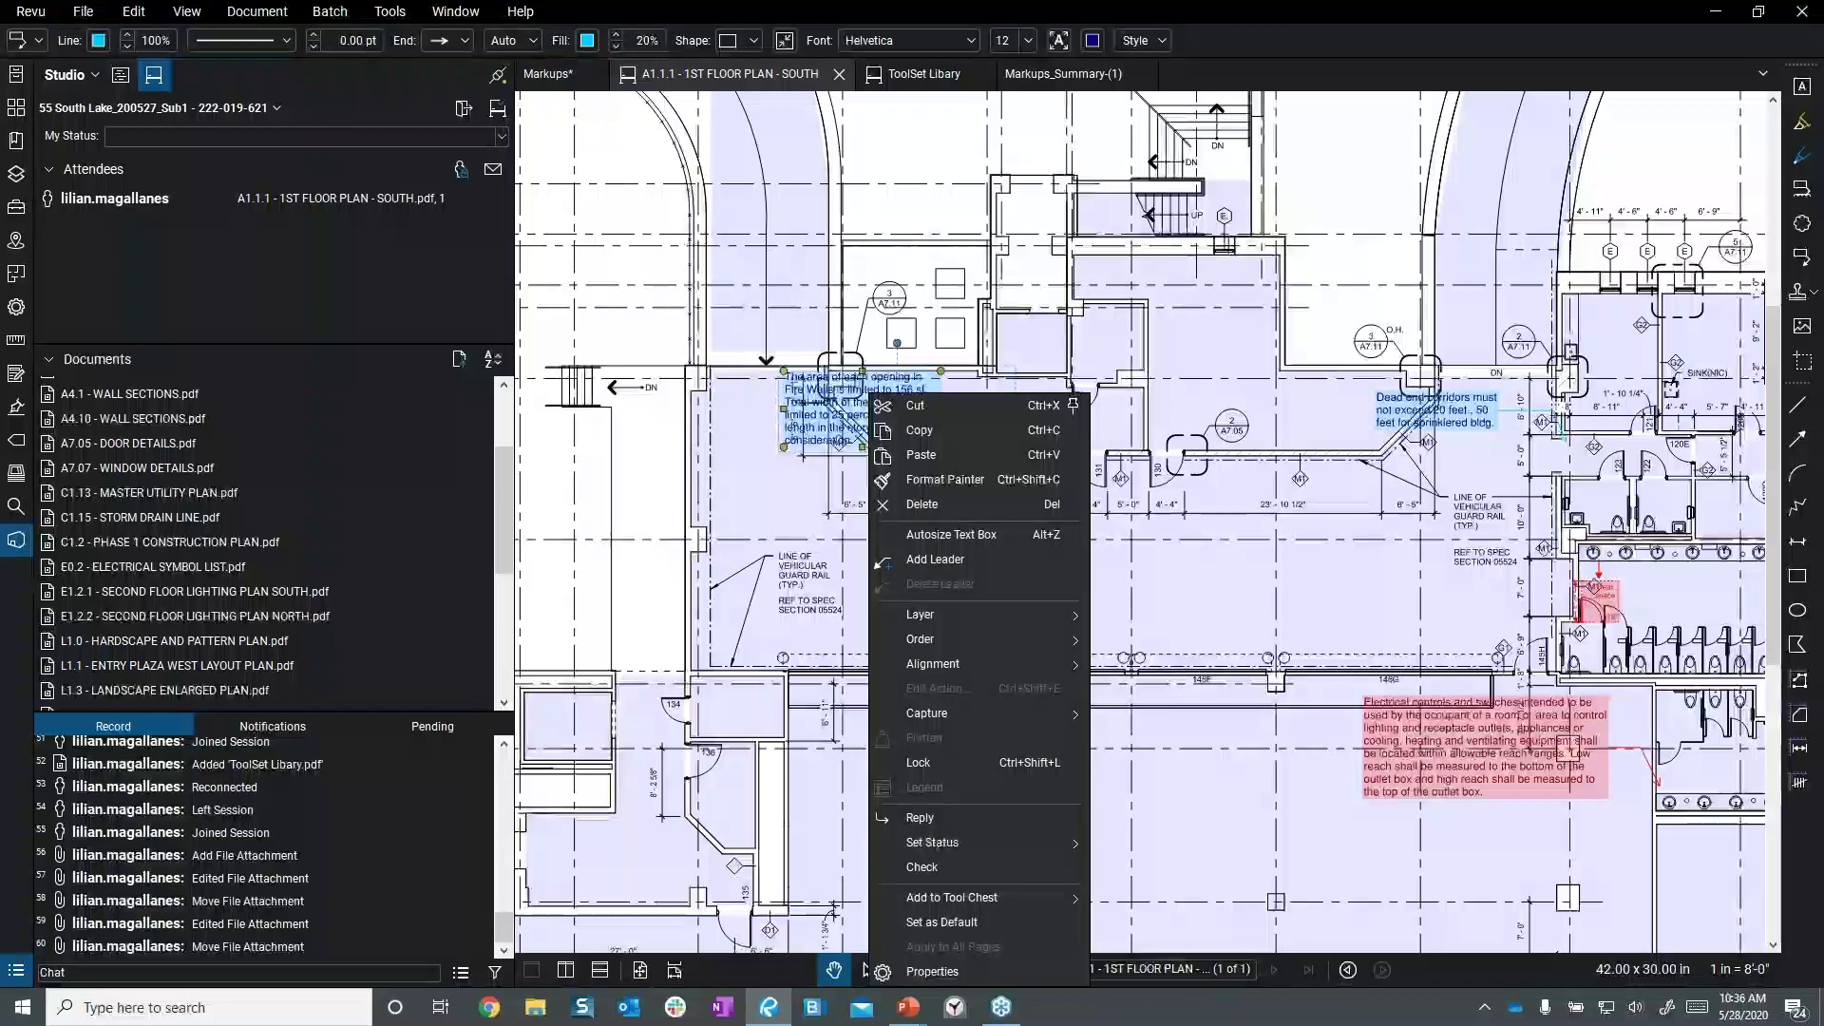
left_click(791, 488)
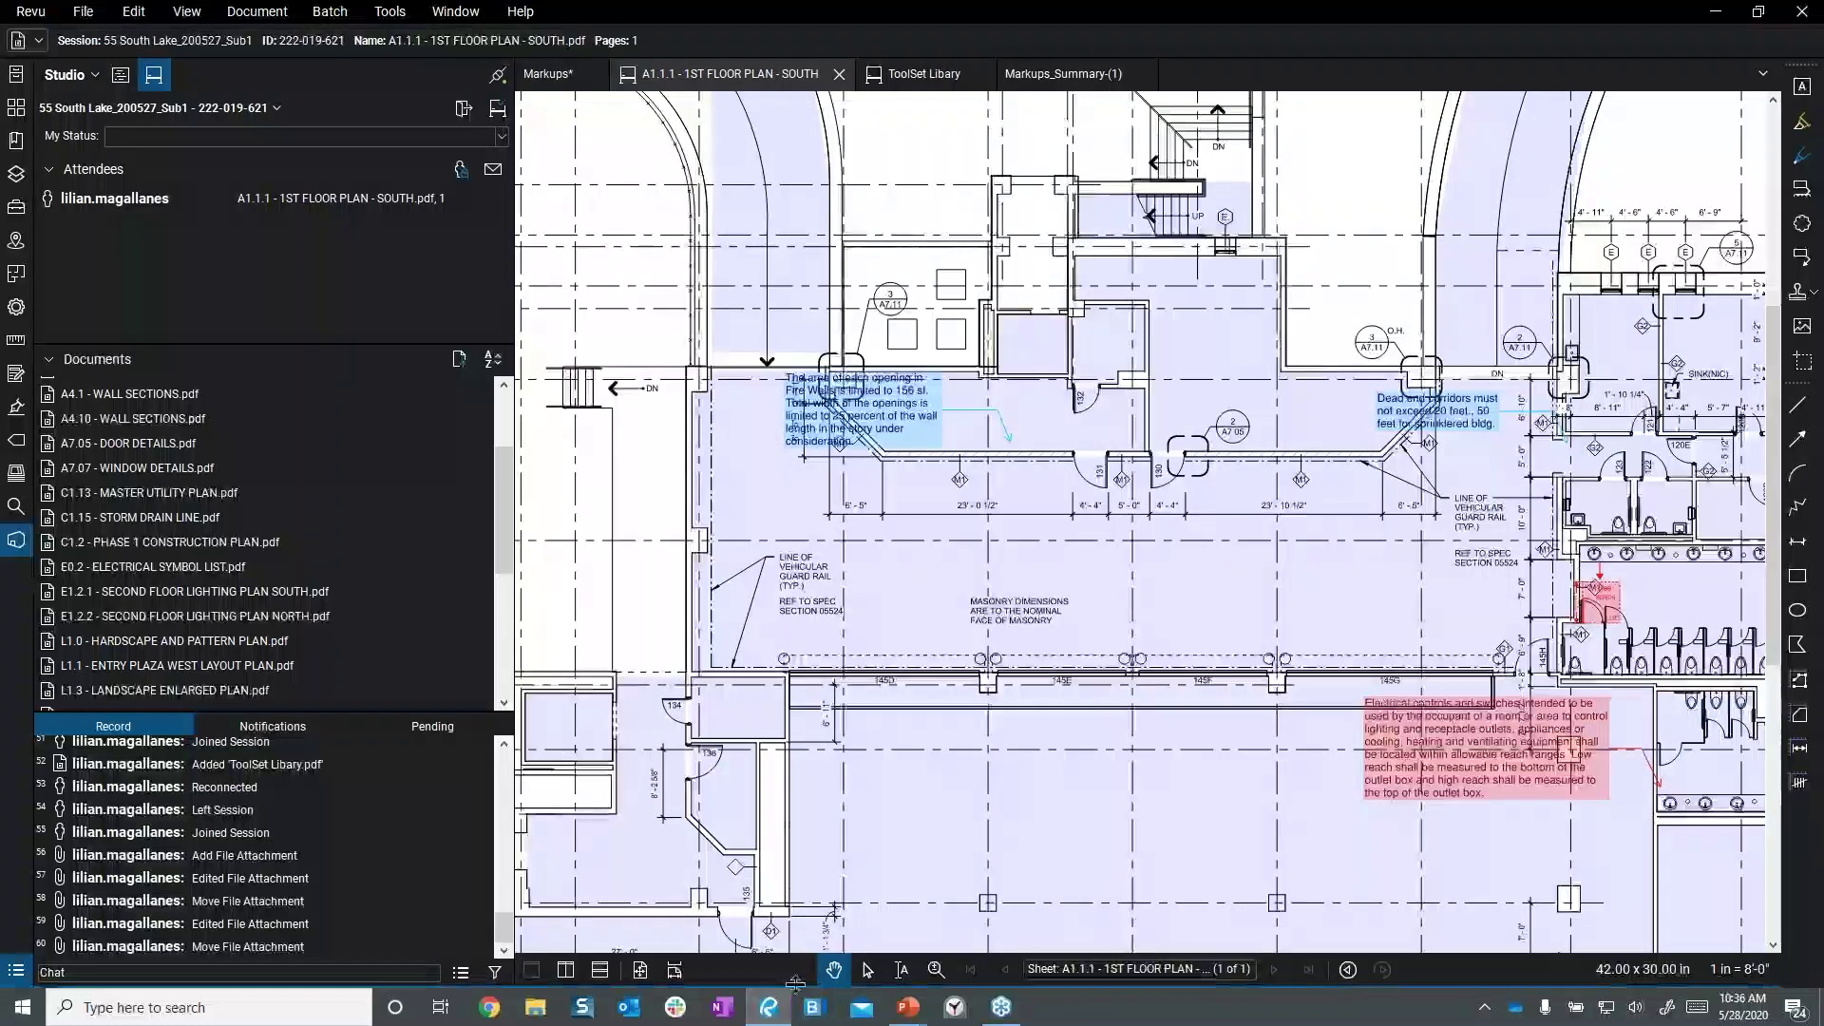
key("alt+l")
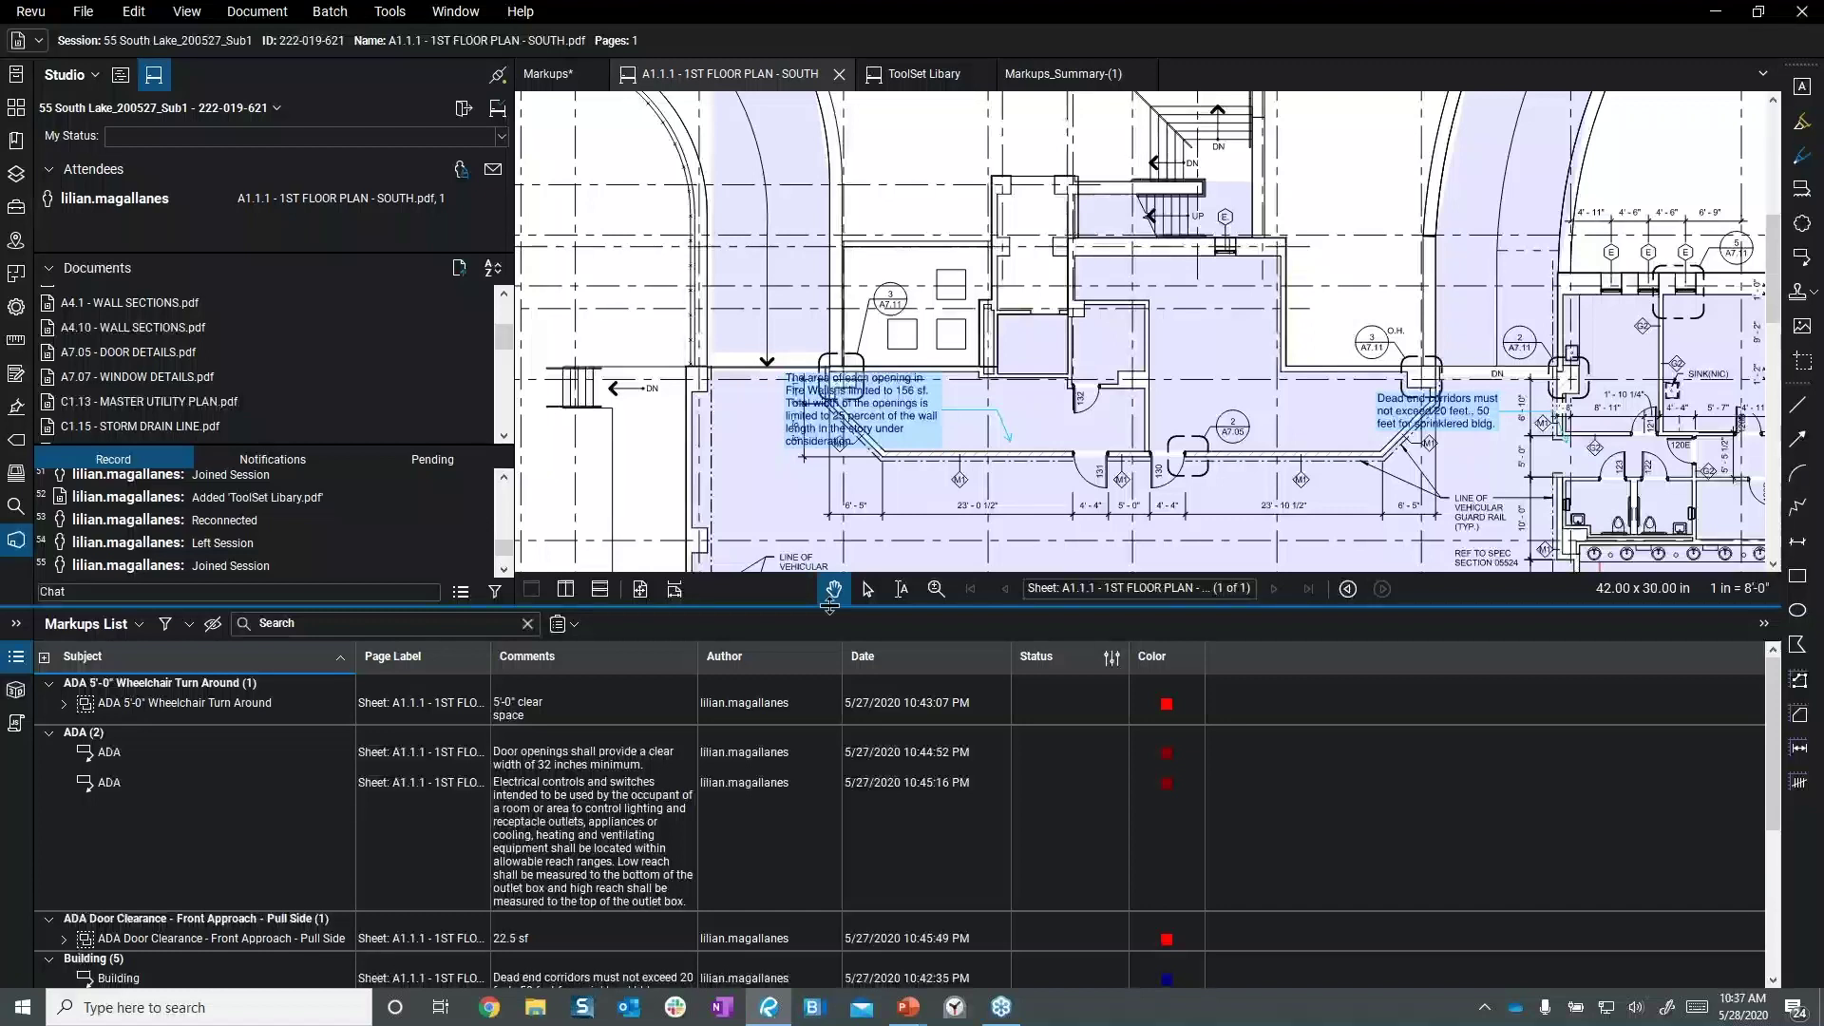
- Open the file access settings in the Interface preferences and view the SharePoint options without changing them
left_click(32, 12)
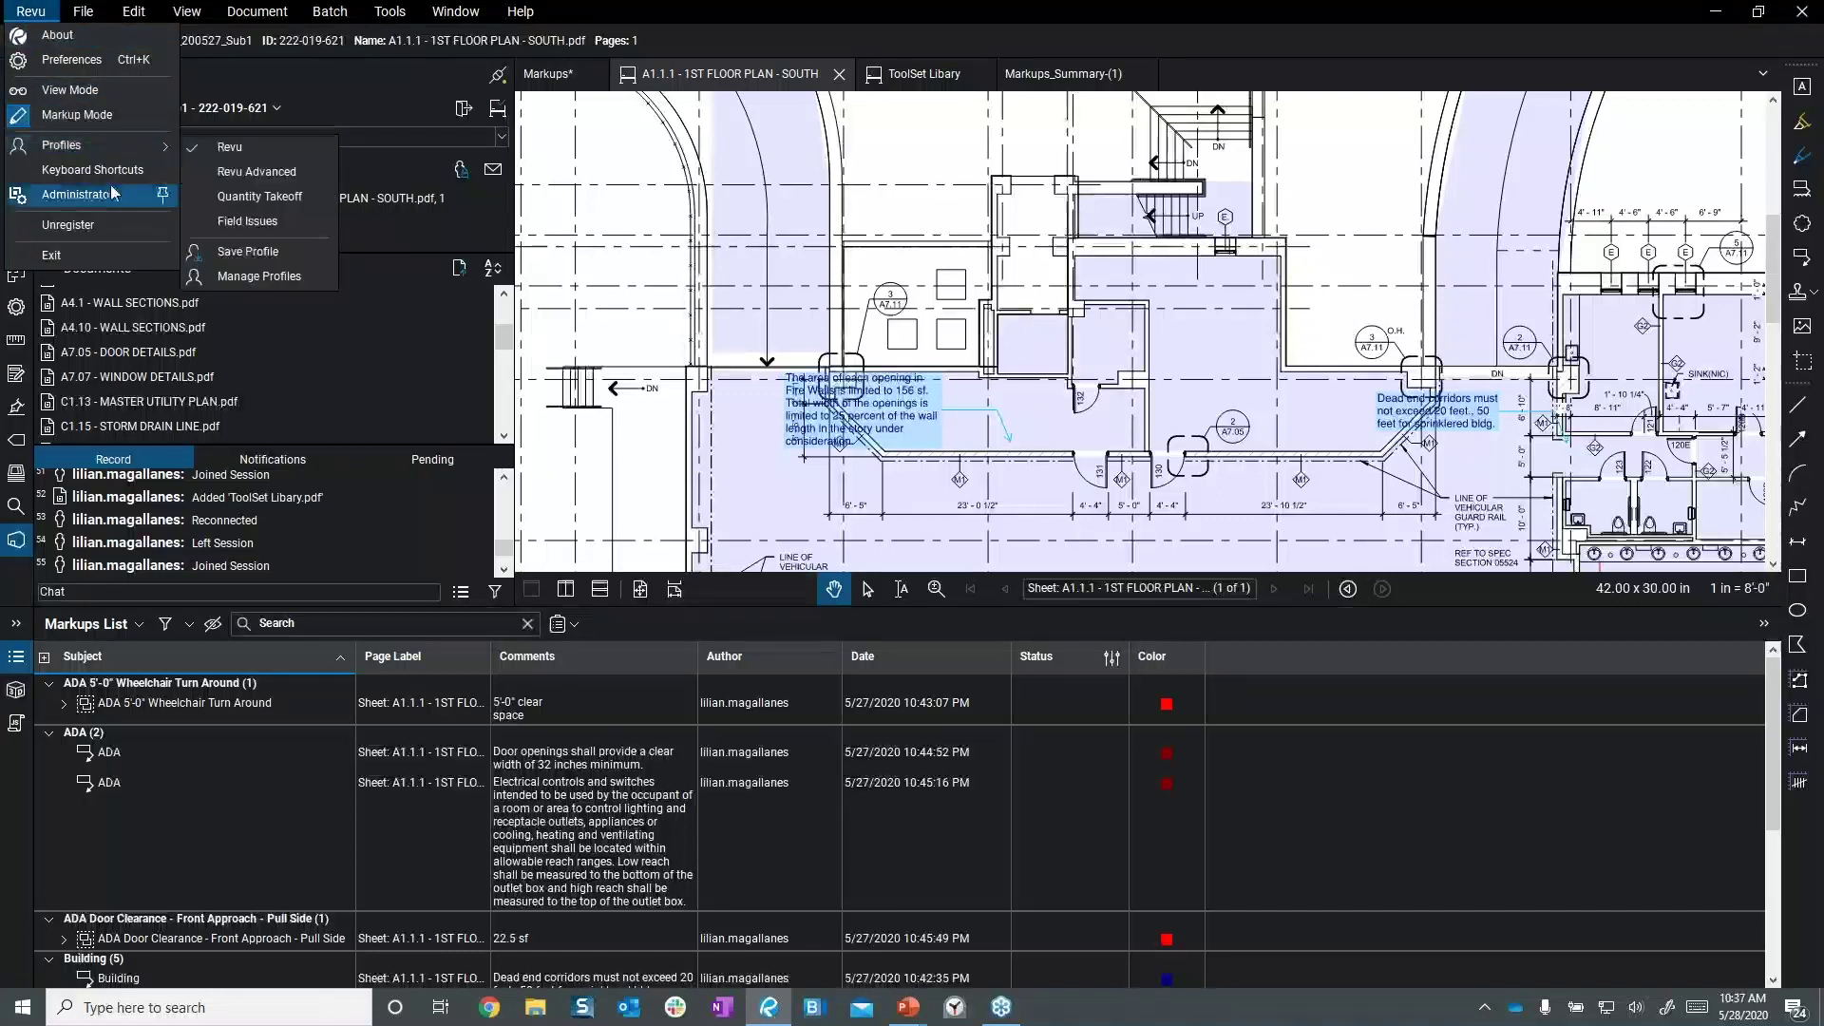
left_click(96, 61)
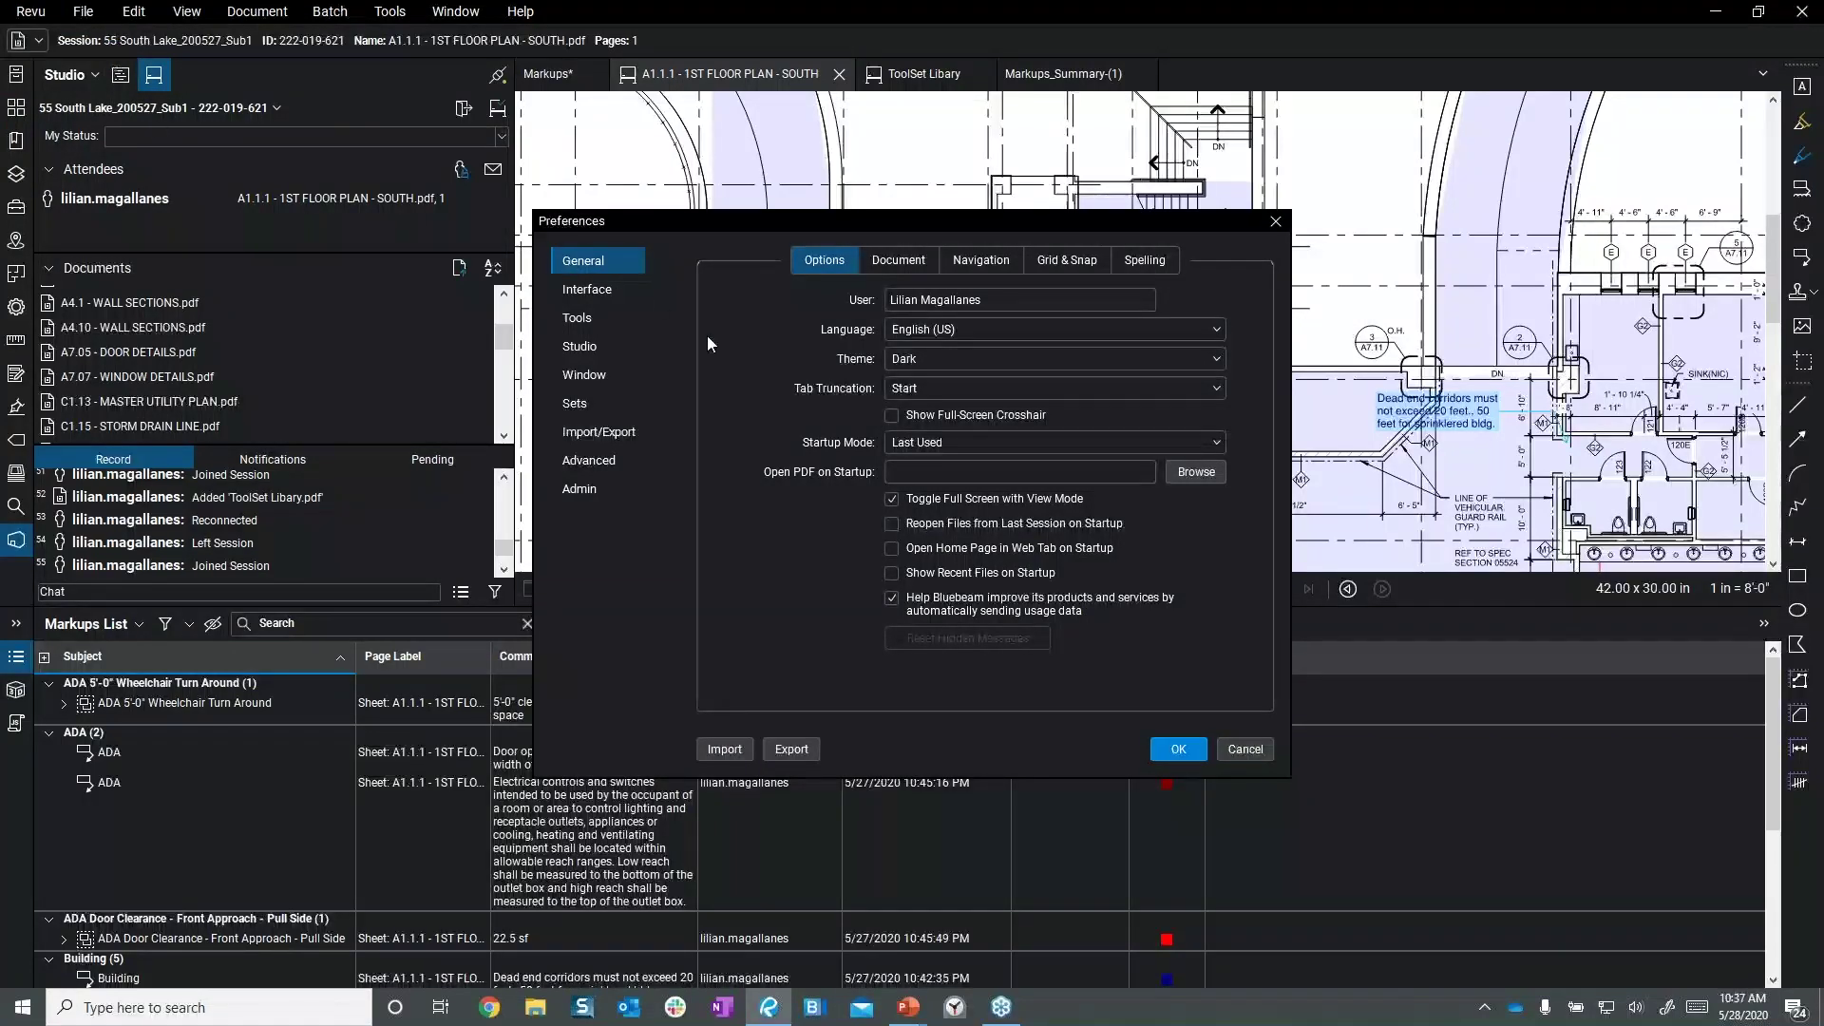
left_click(618, 300)
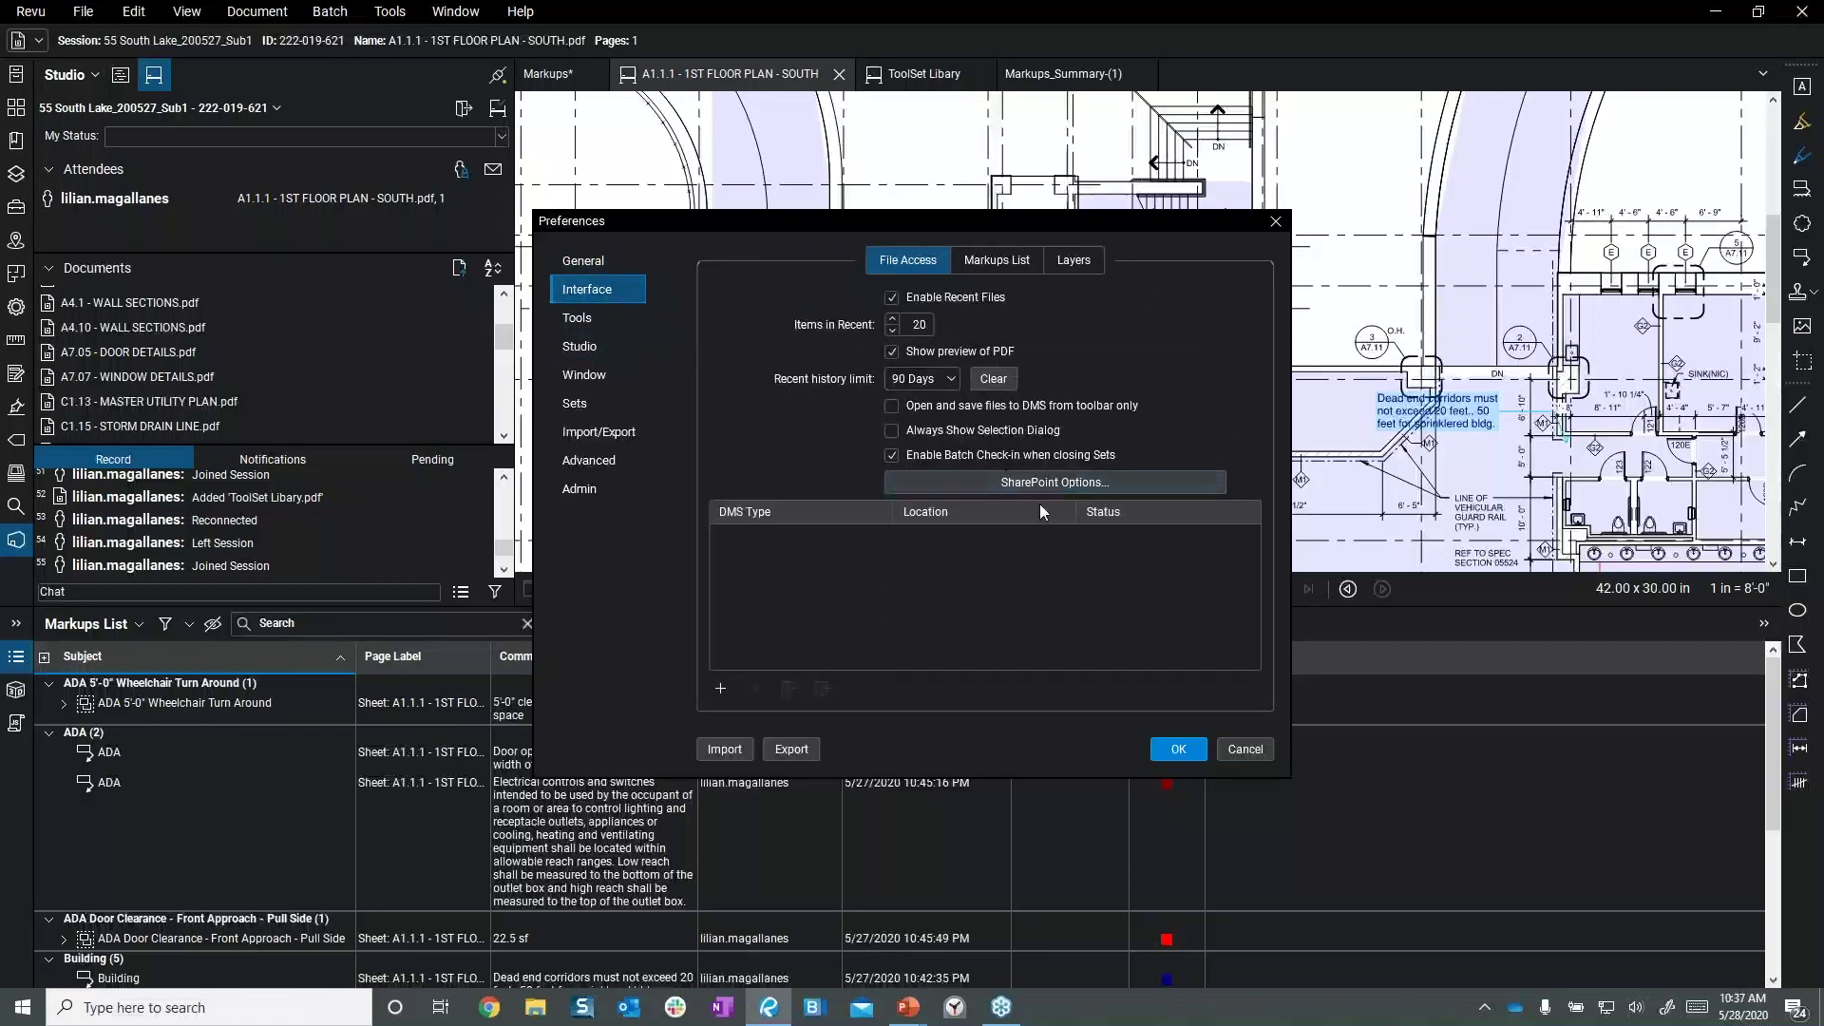
left_click(1097, 483)
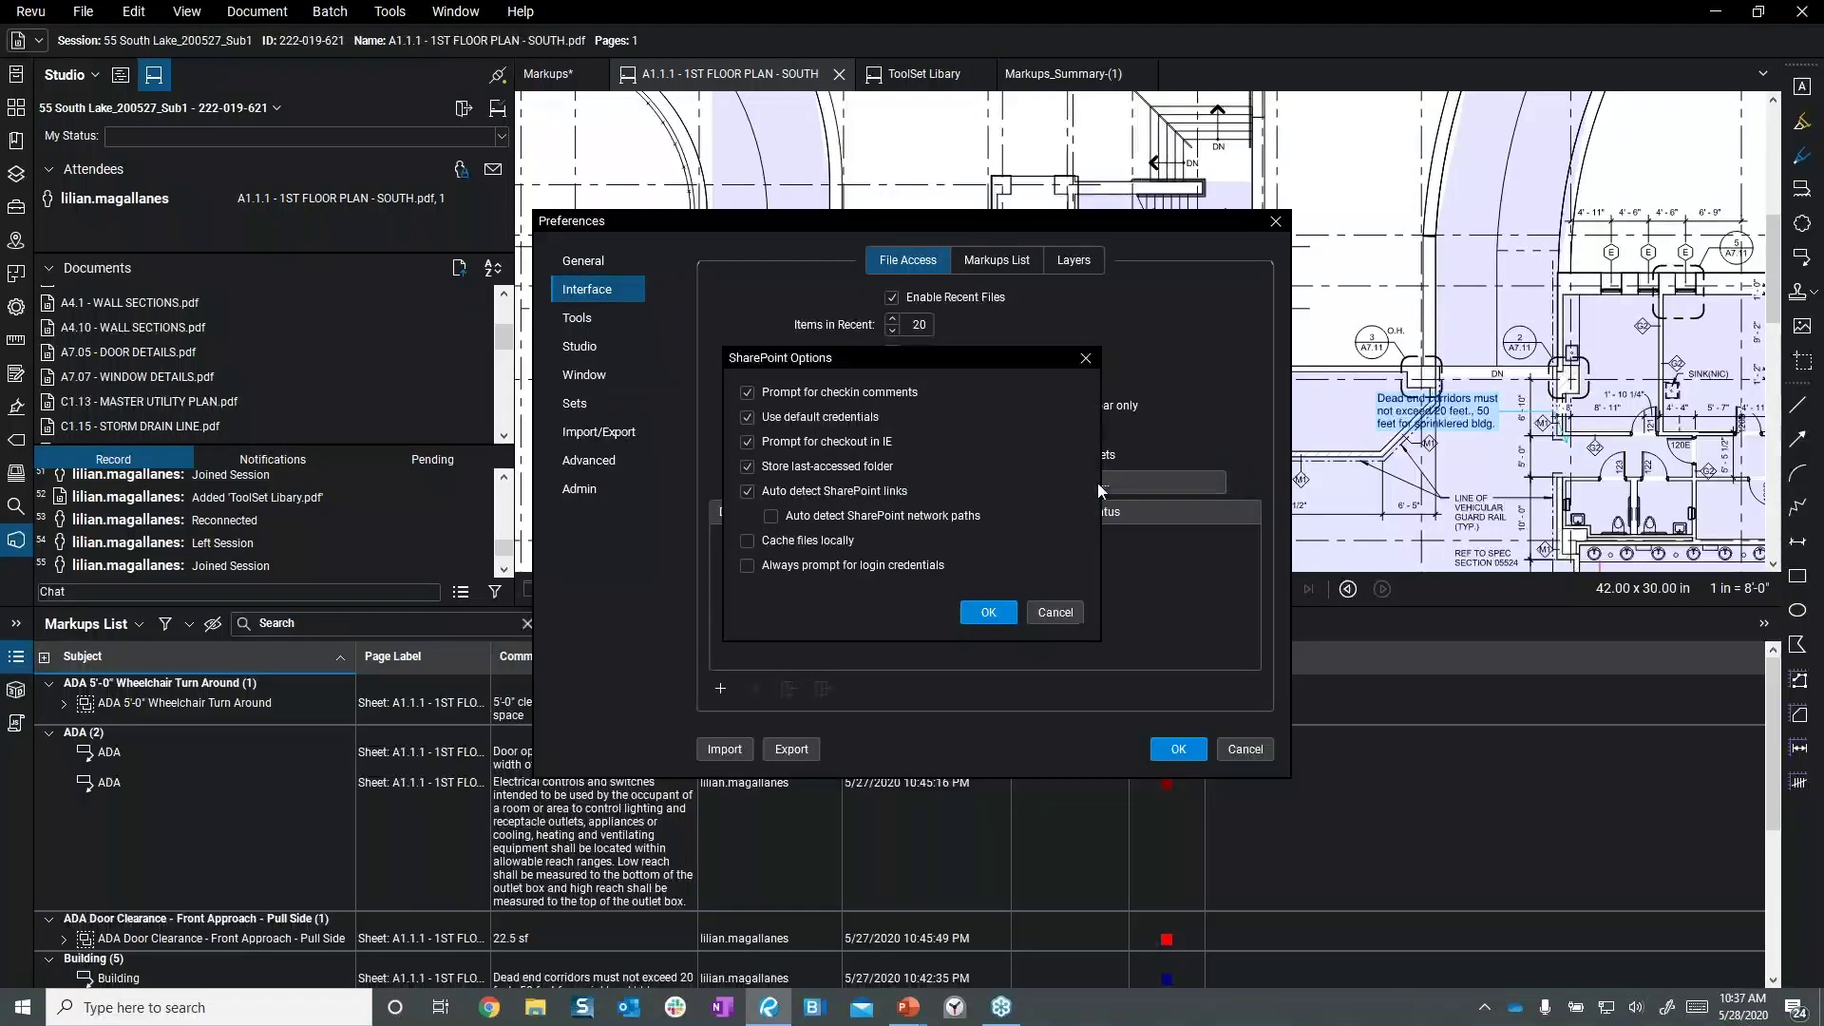
left_click(1085, 359)
- View the form for adding a document management system and leave the preferences without saving anything
left_click(720, 689)
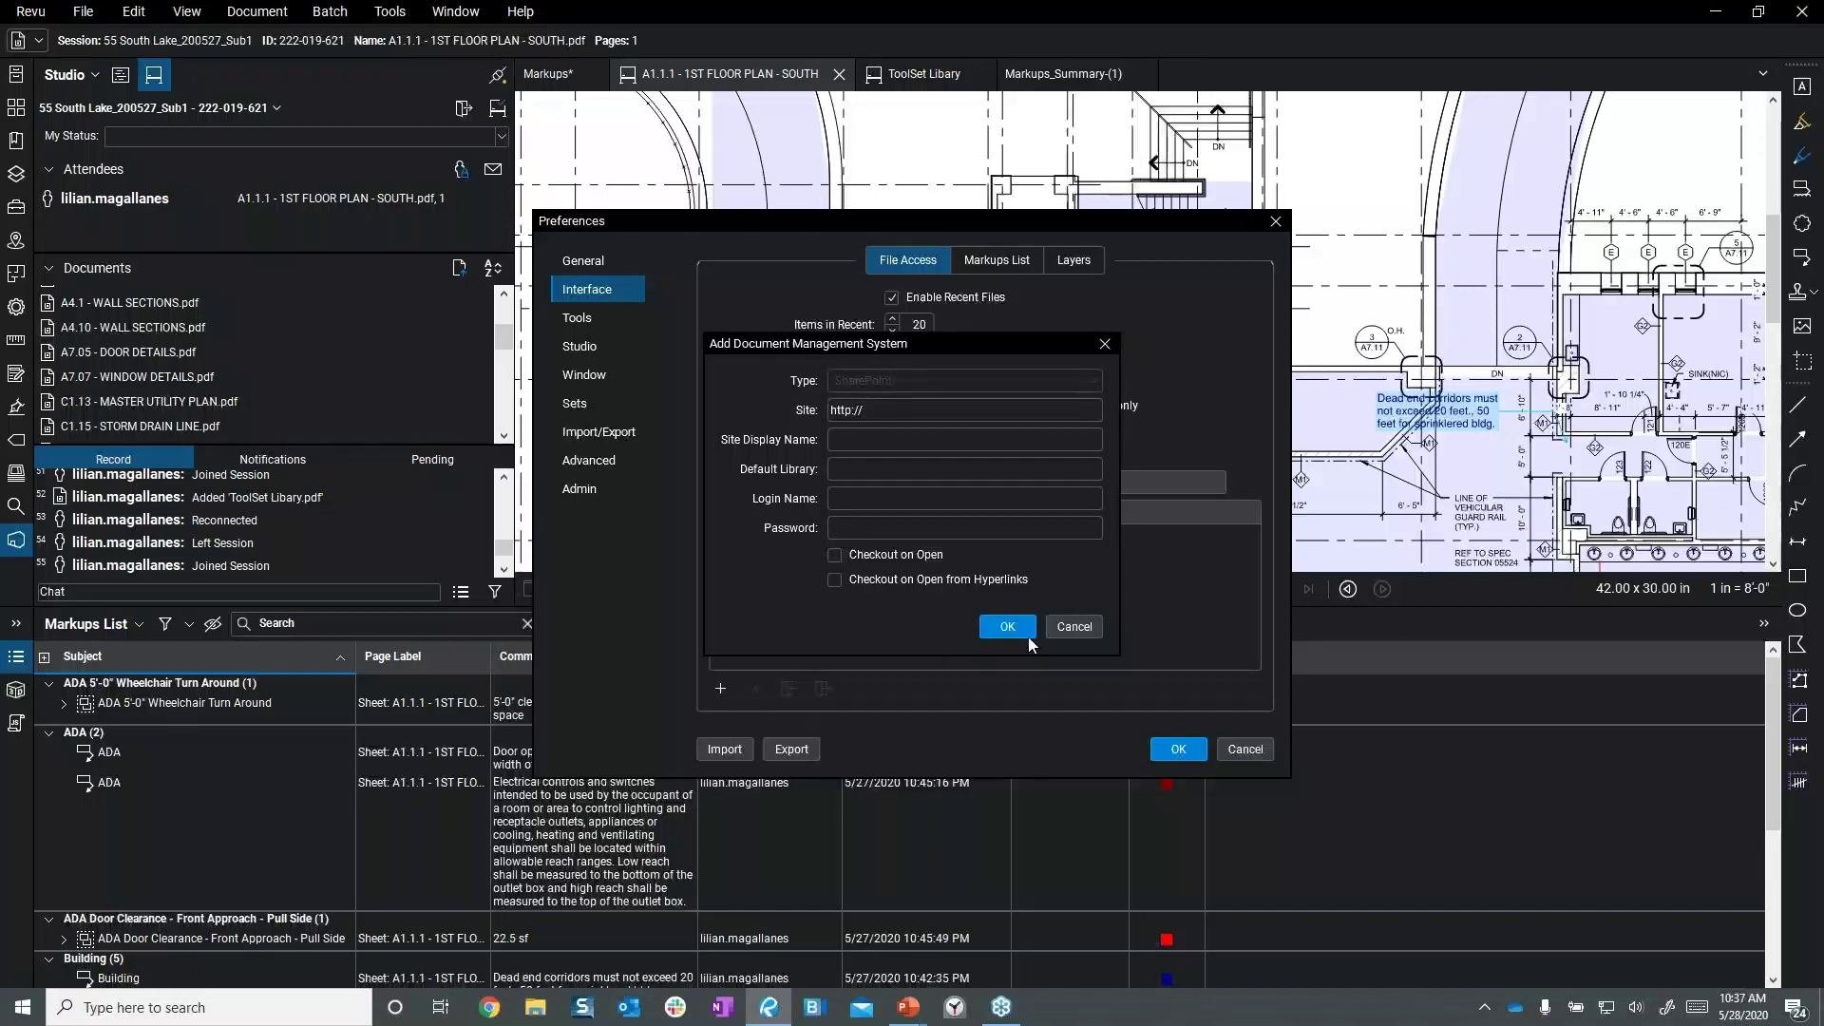
left_click(1072, 627)
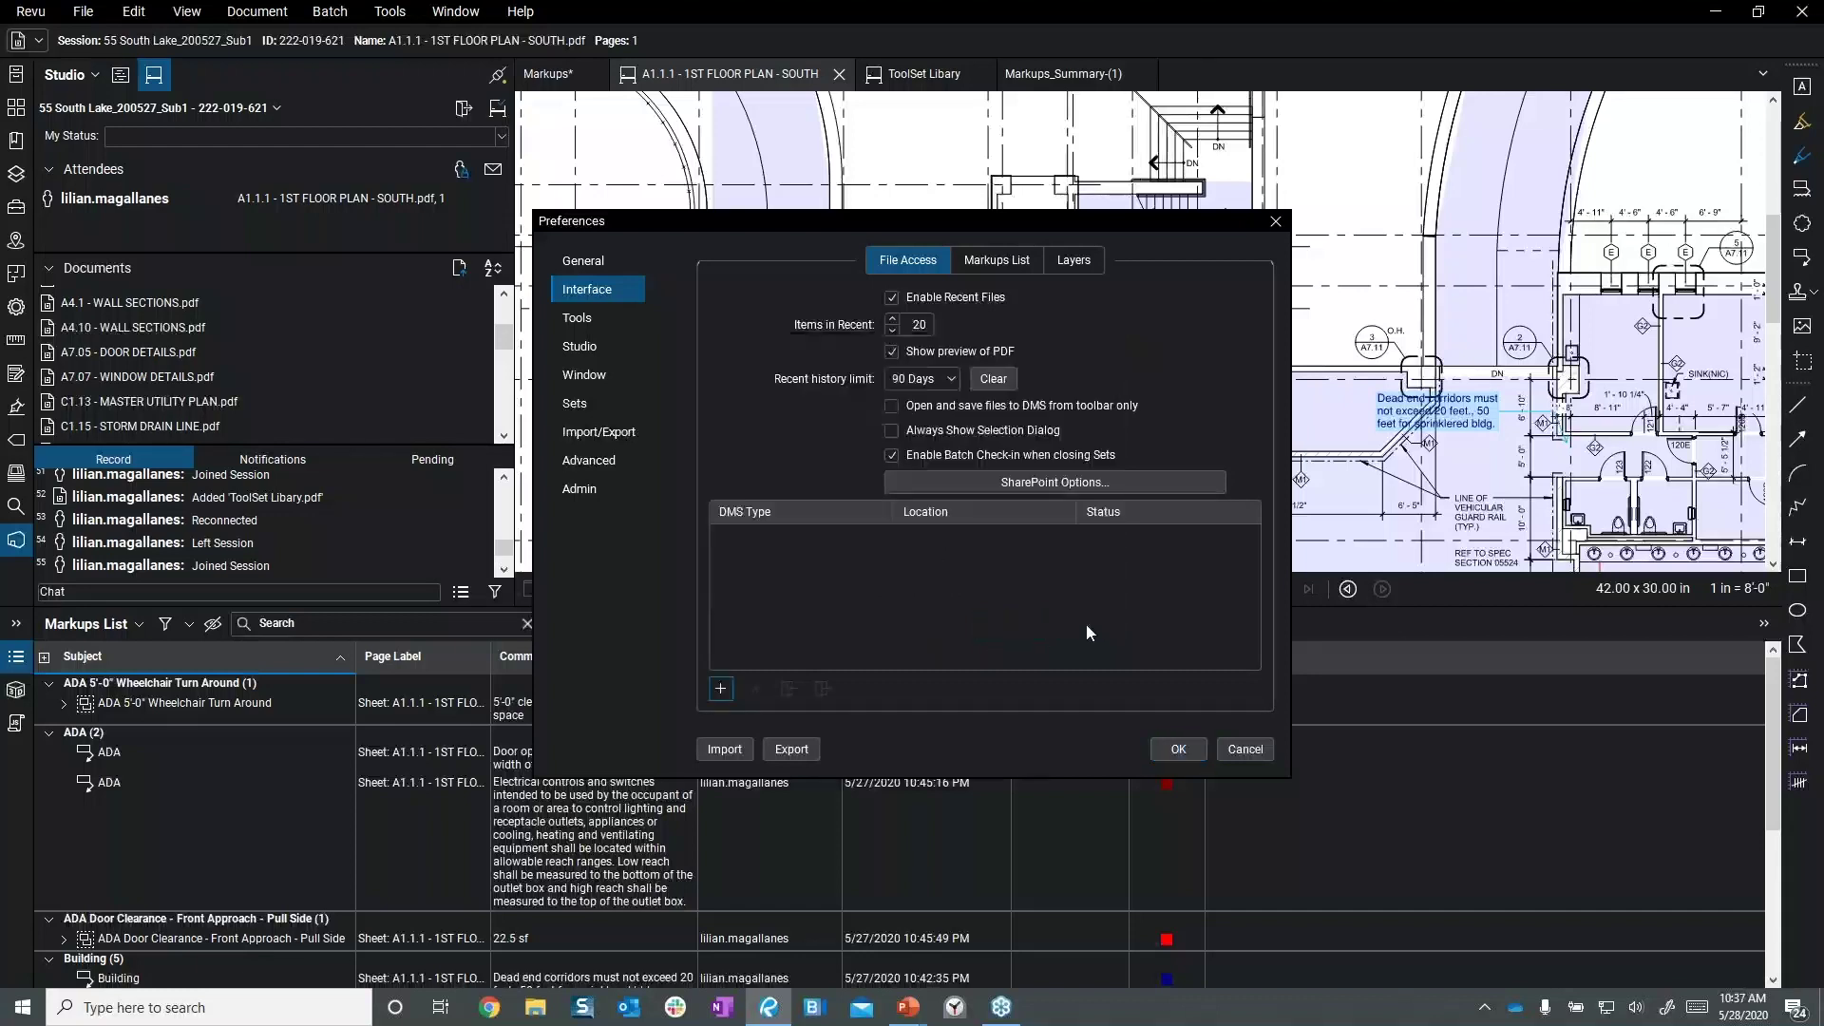
left_click(1255, 750)
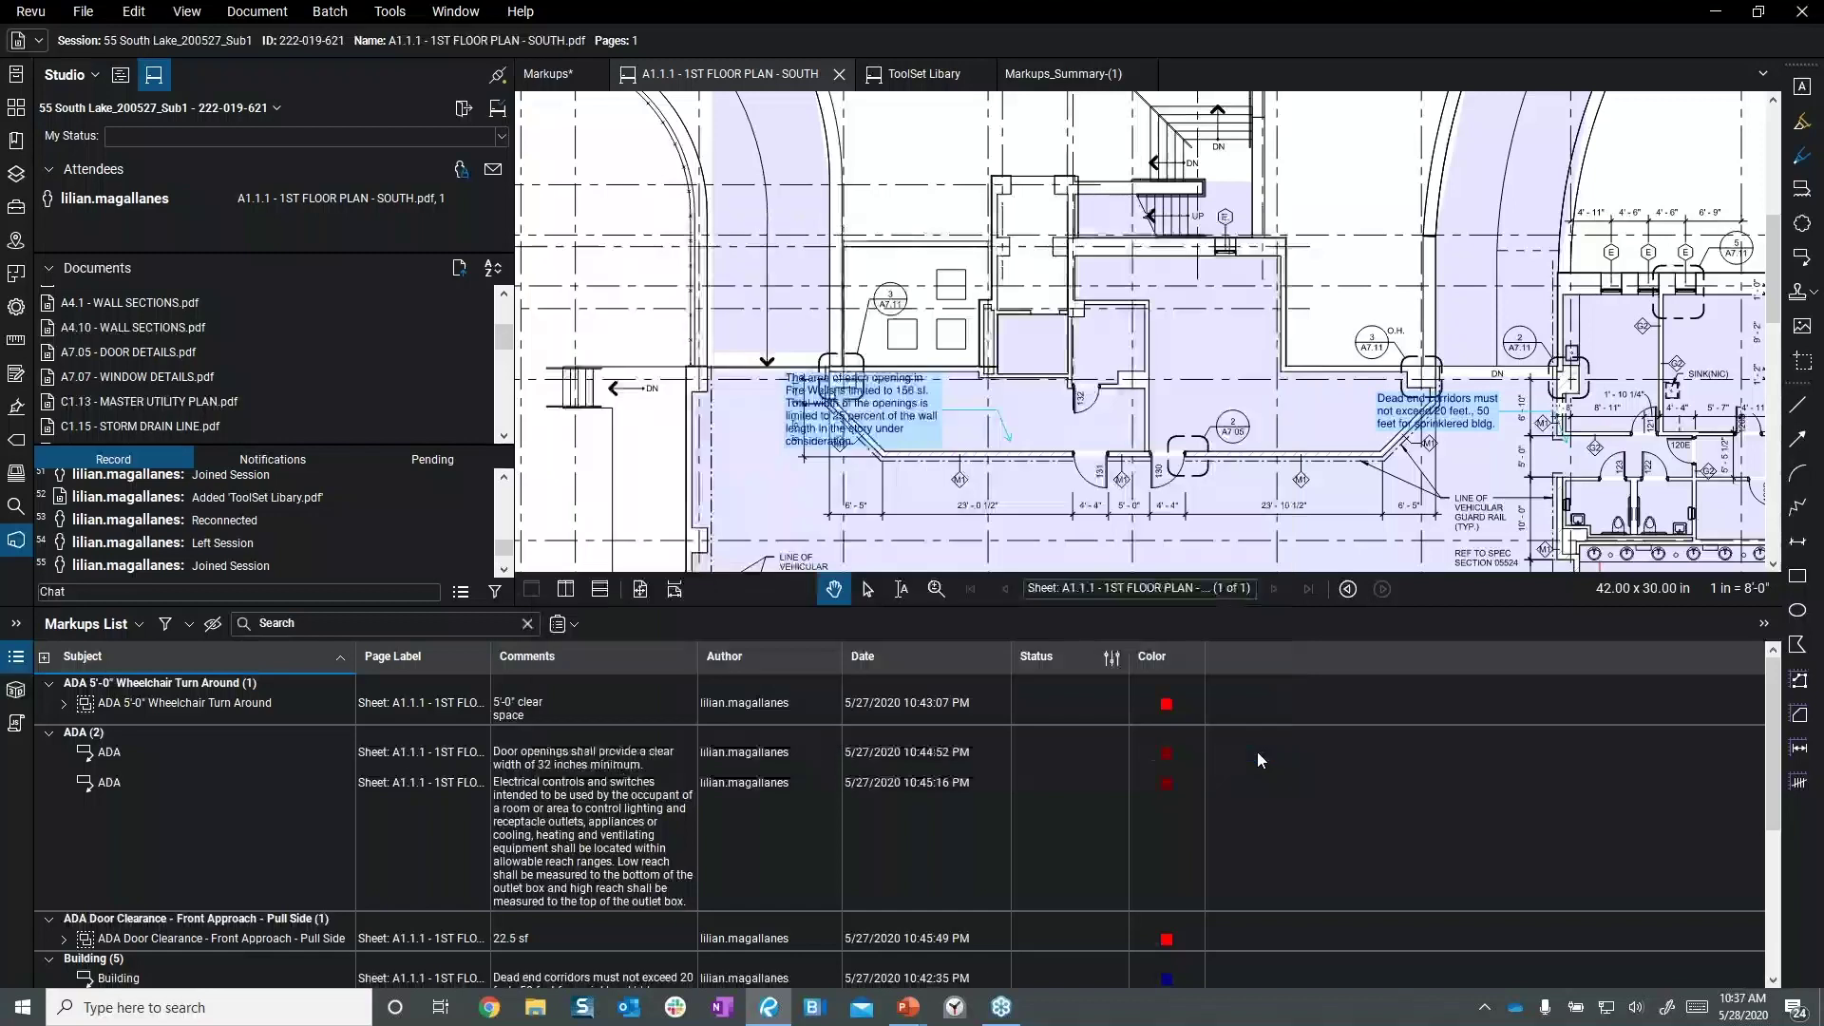